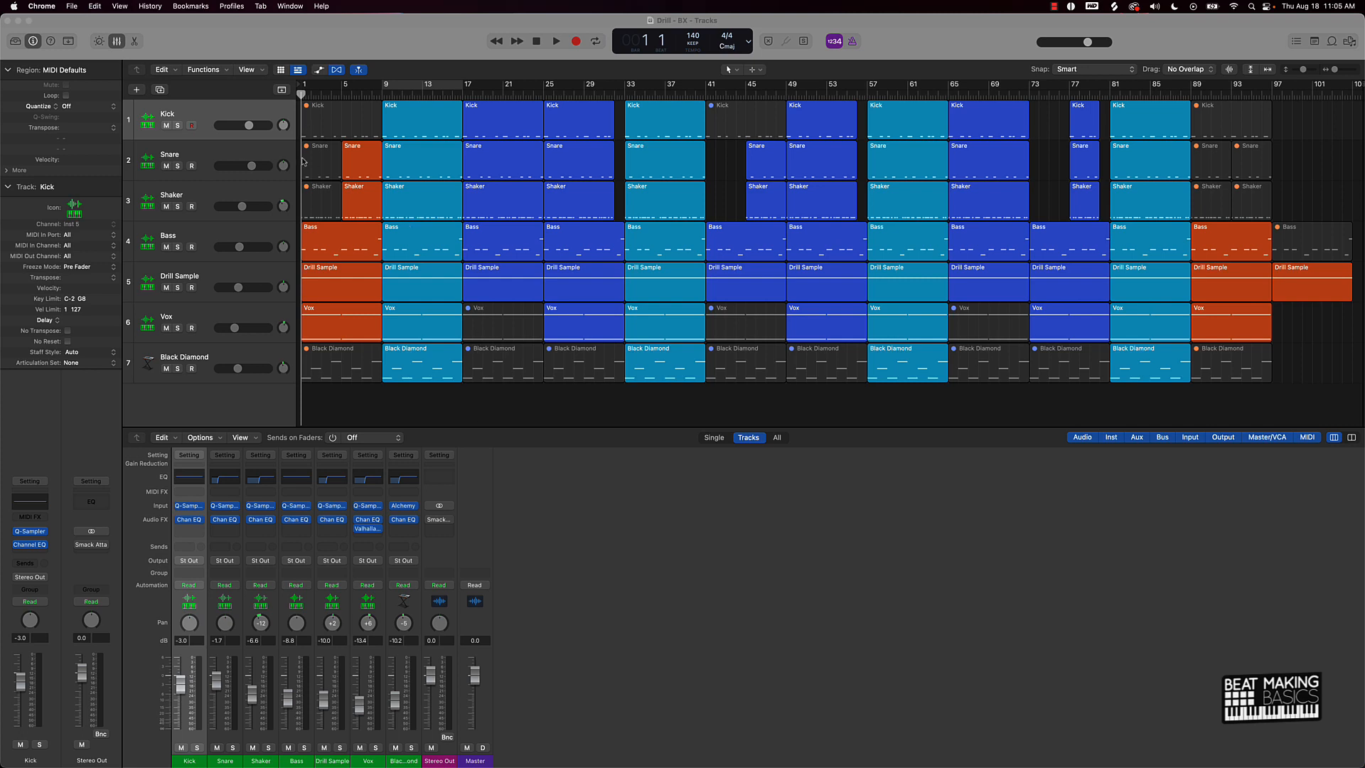
Select the Black Diamond track and play the full beat from bar 1 to hear the existing mix
click(147, 362)
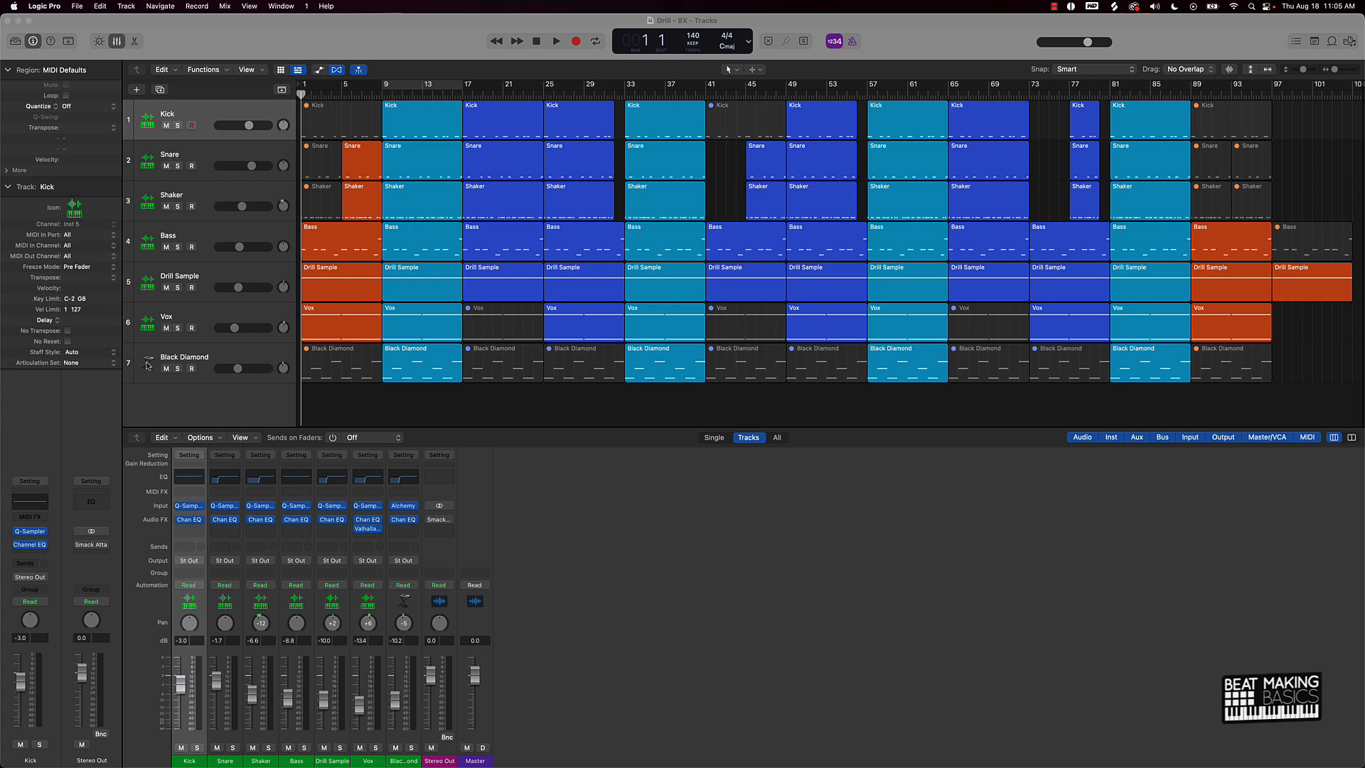
click(414, 407)
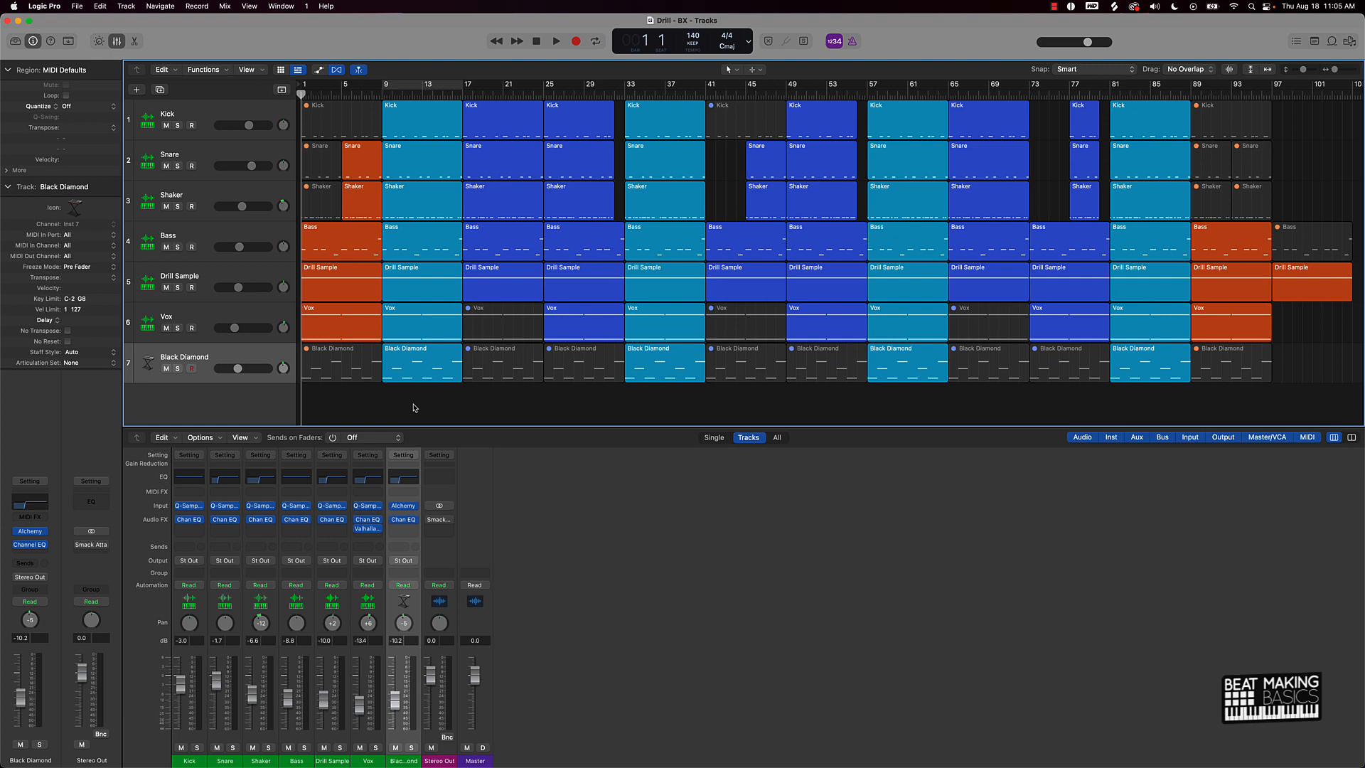
key(space)
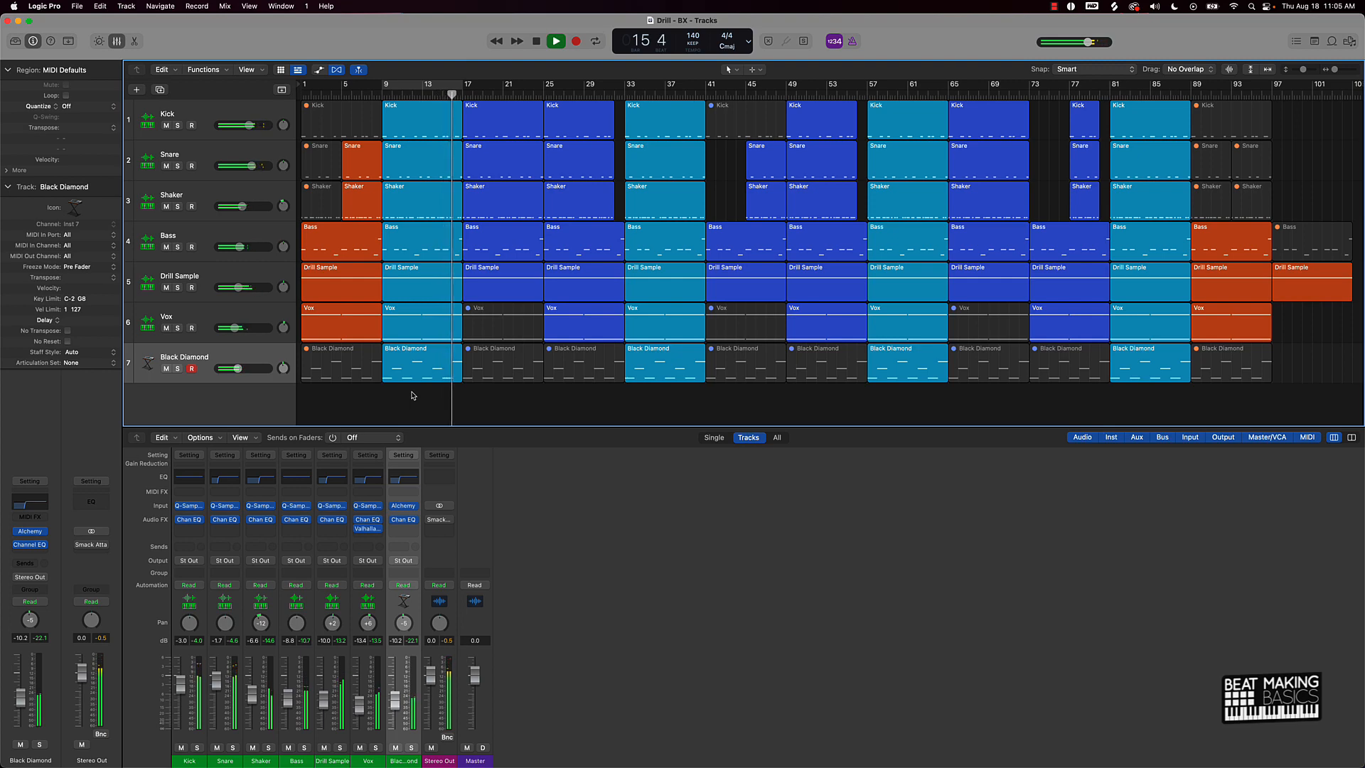
key(space)
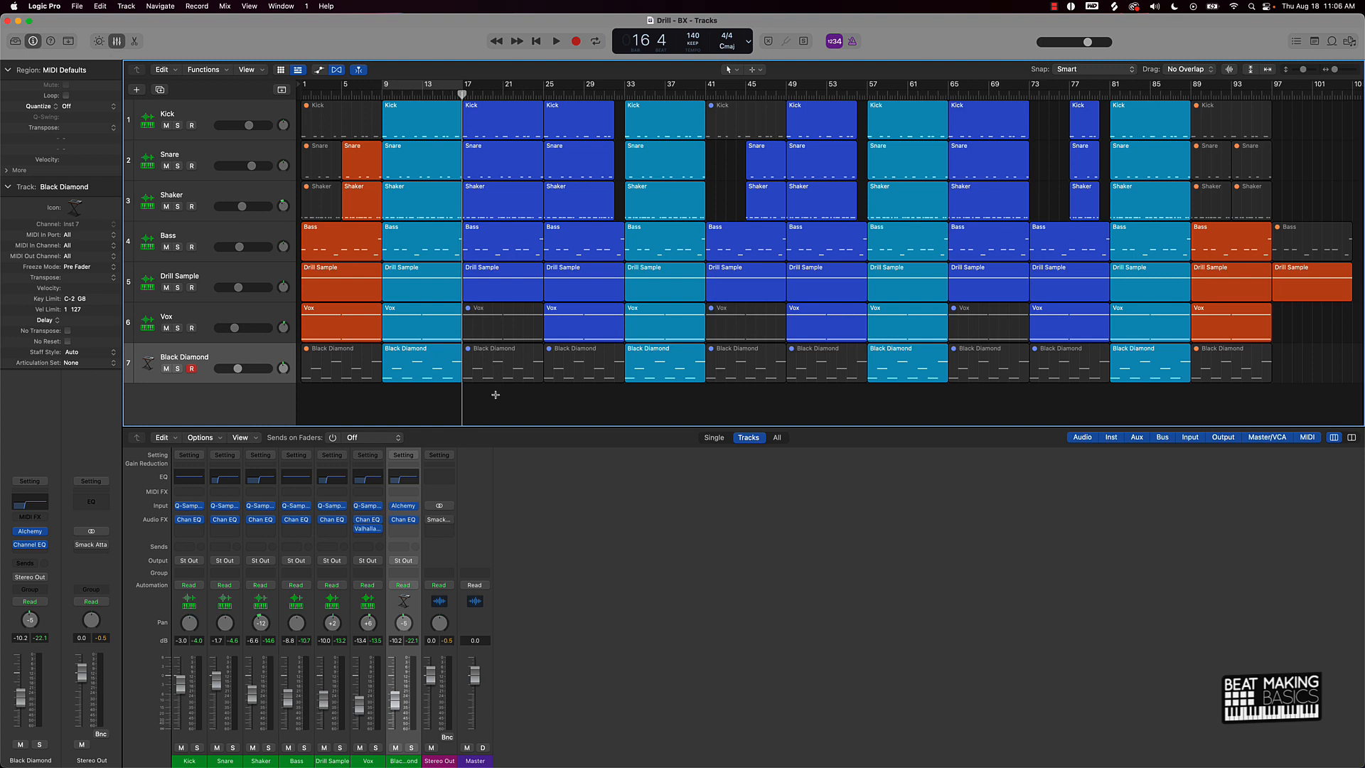
Save a copy of the project under the name Drill - BX 2
key(shift+super+s)
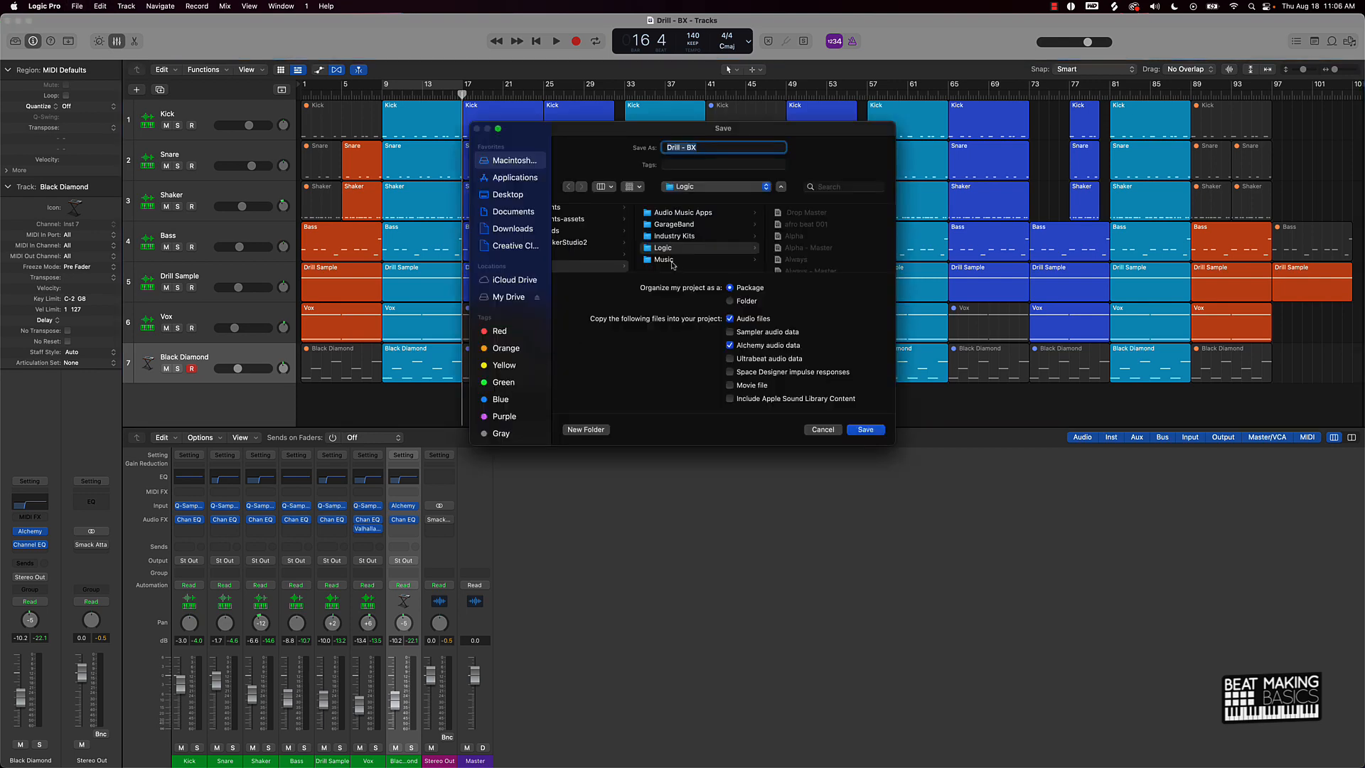
key(Right)
text(B)
key(Return)
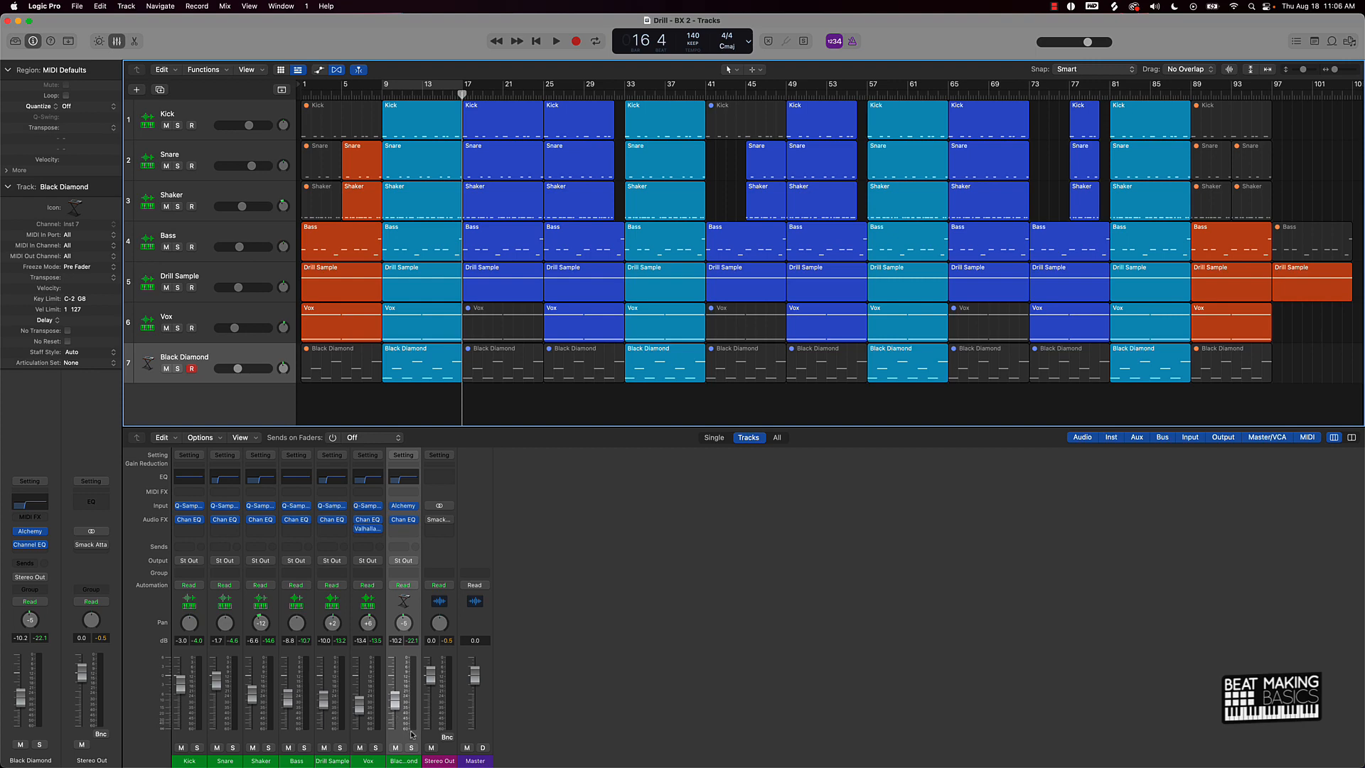
Reset the volume faders to 0.0 dB and centre the pans on all seven instrument channels
drag(411, 732, 108, 702)
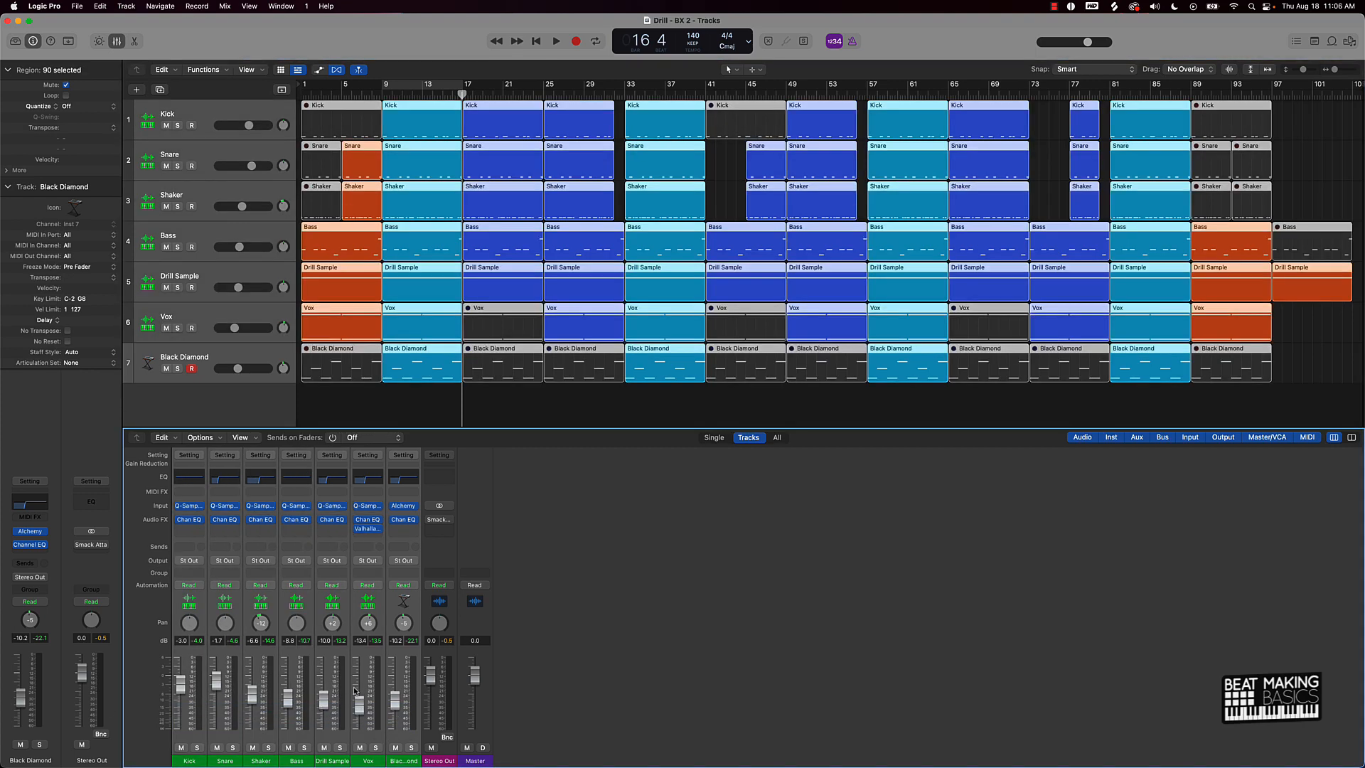
alt+click(360, 703)
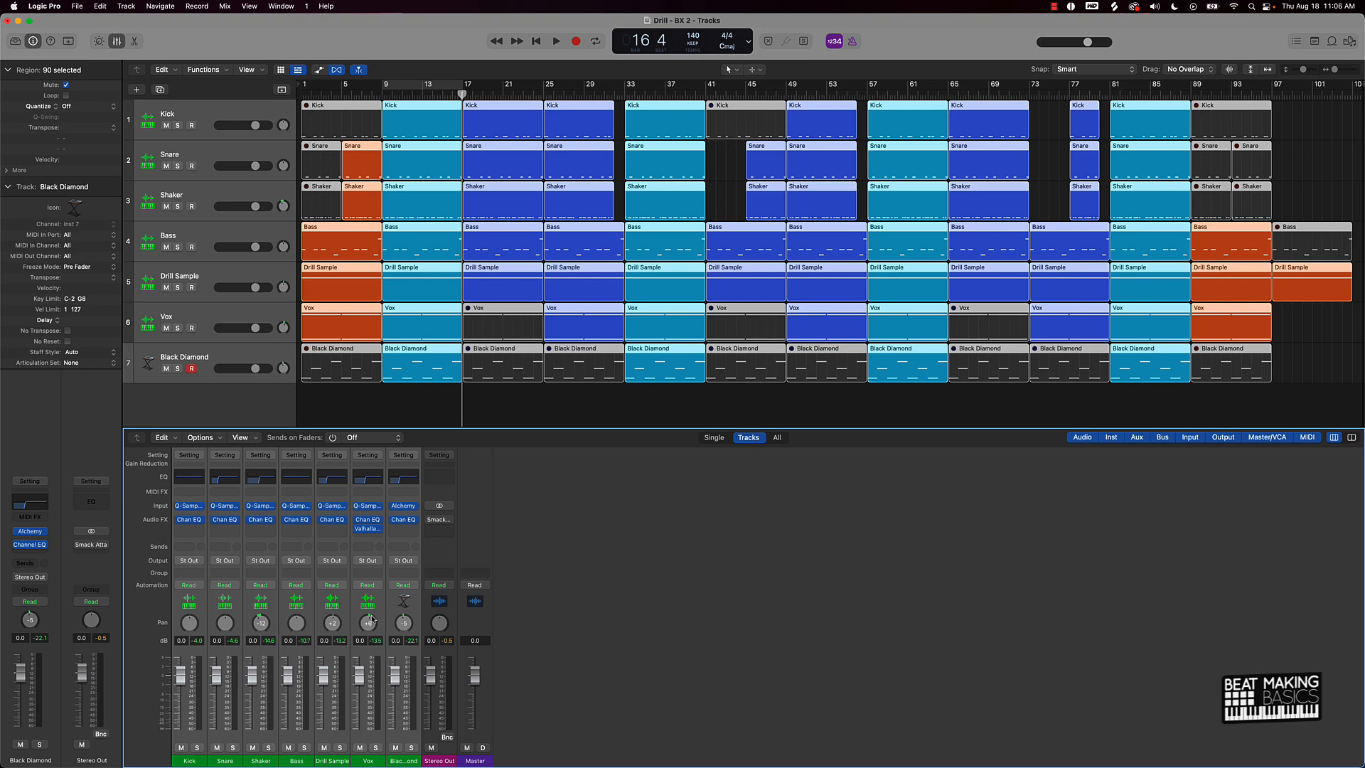
alt+click(369, 621)
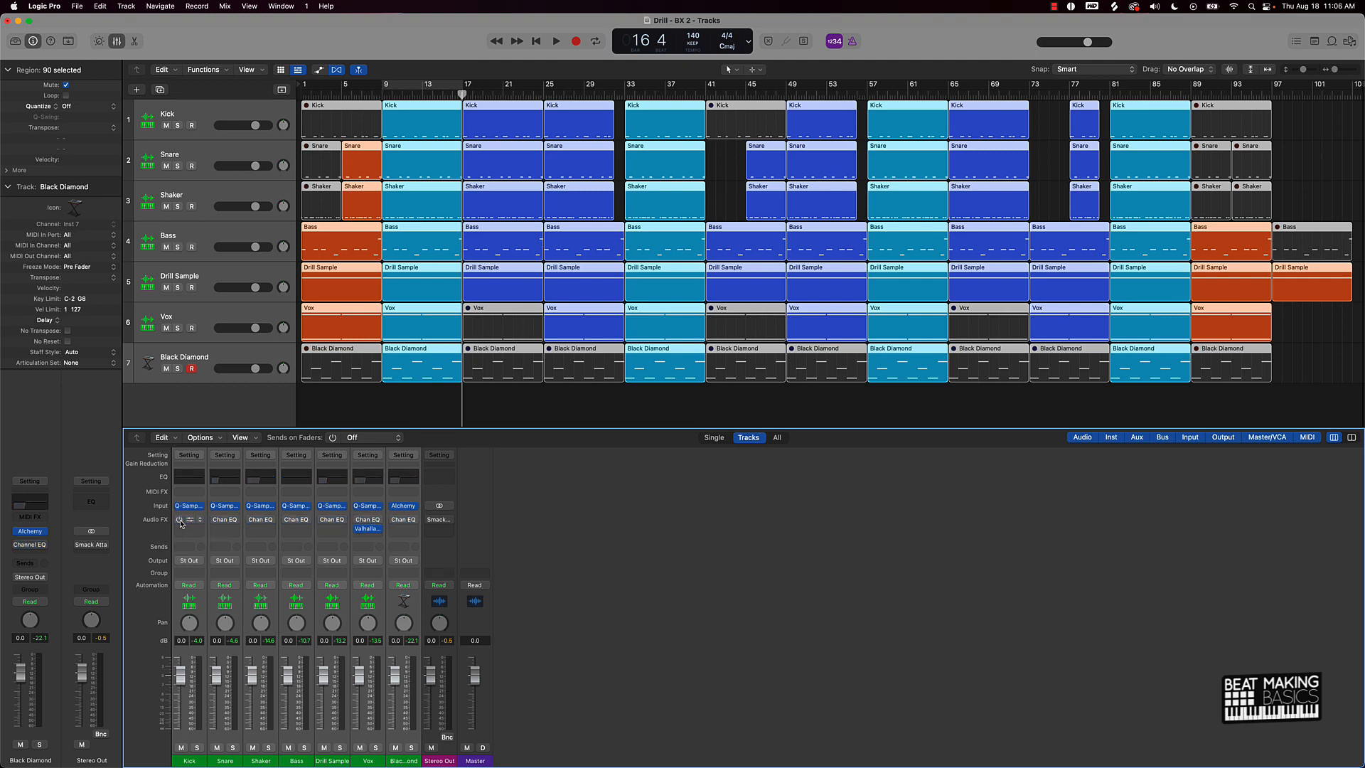
Bypass the audio effects on all seven instrument channels and leave only Black Diamond selected
alt+click(181, 523)
click(410, 732)
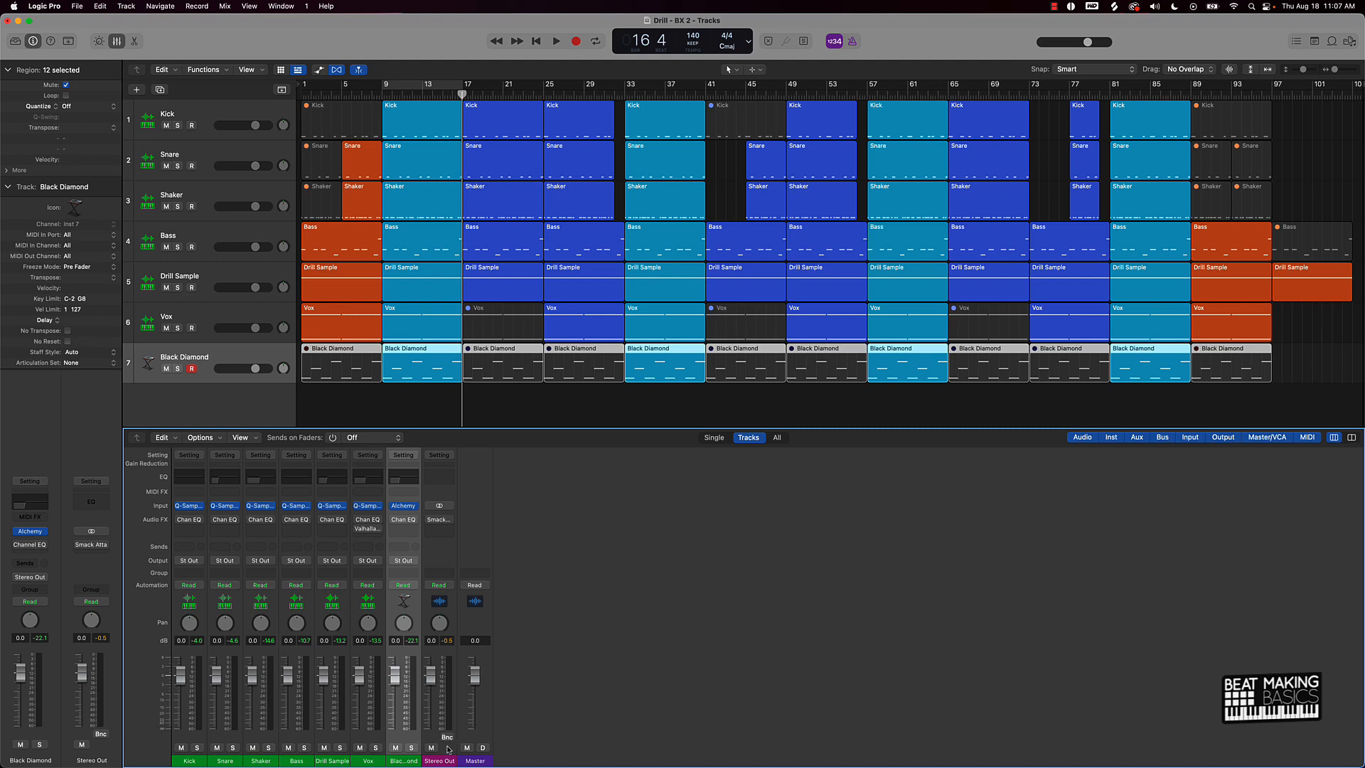
Solo the Kick channel and insert a stereo Gain plug-in after its Channel EQ
click(197, 747)
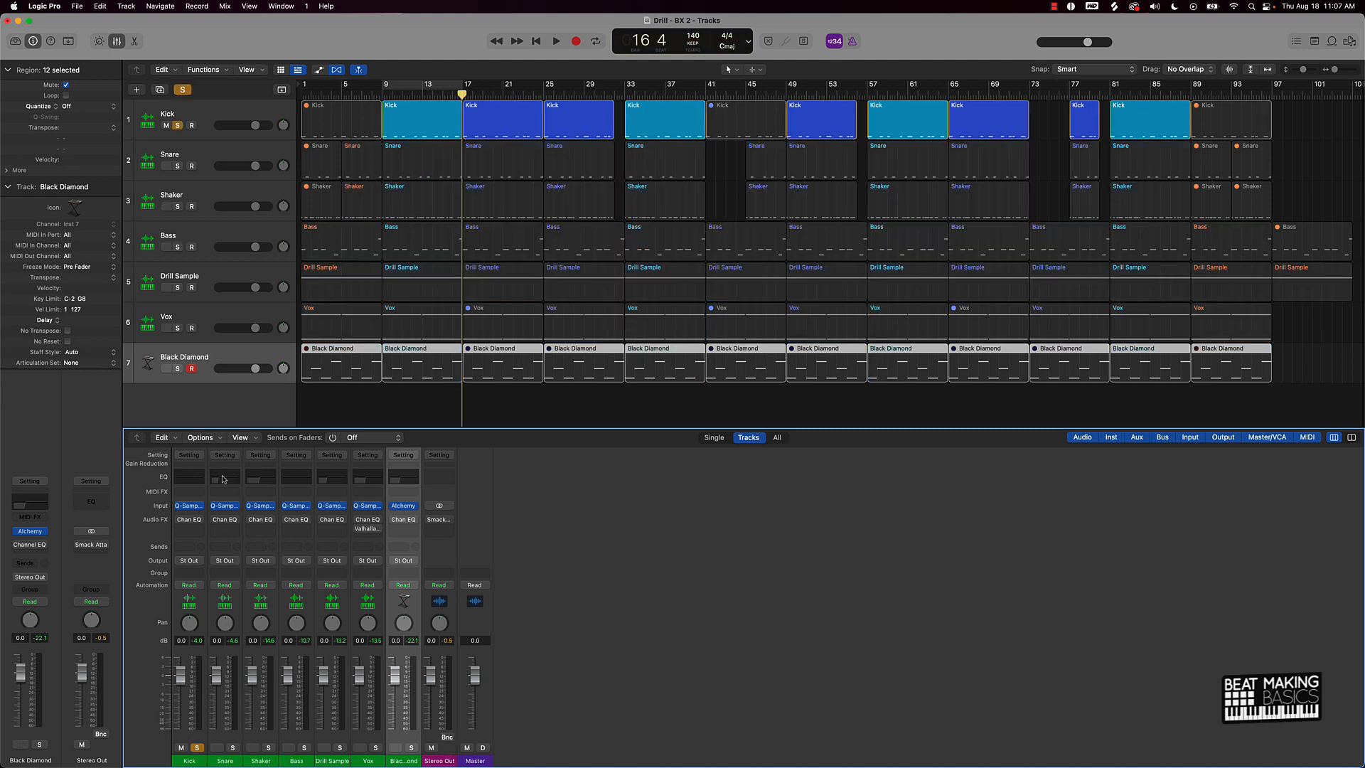
click(197, 534)
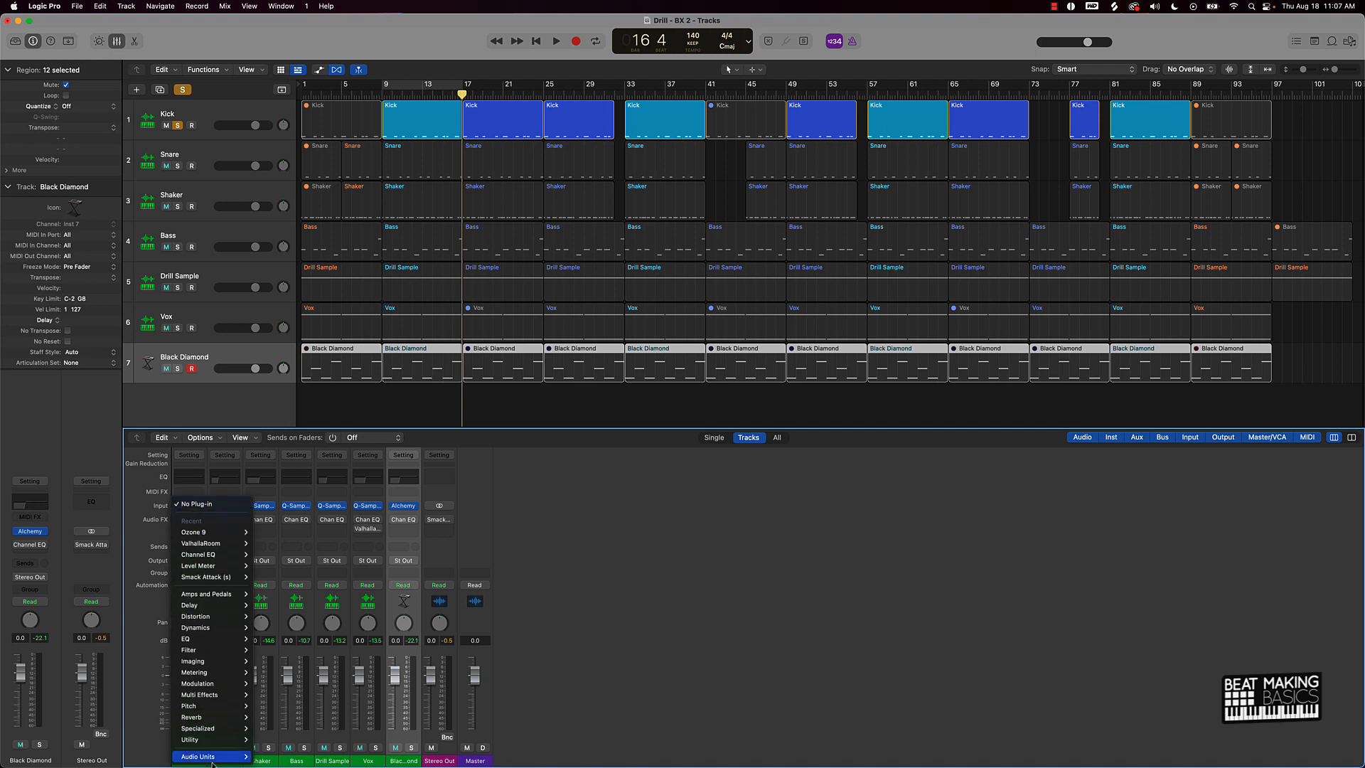
mouse_move(213, 757)
mouse_move(254, 747)
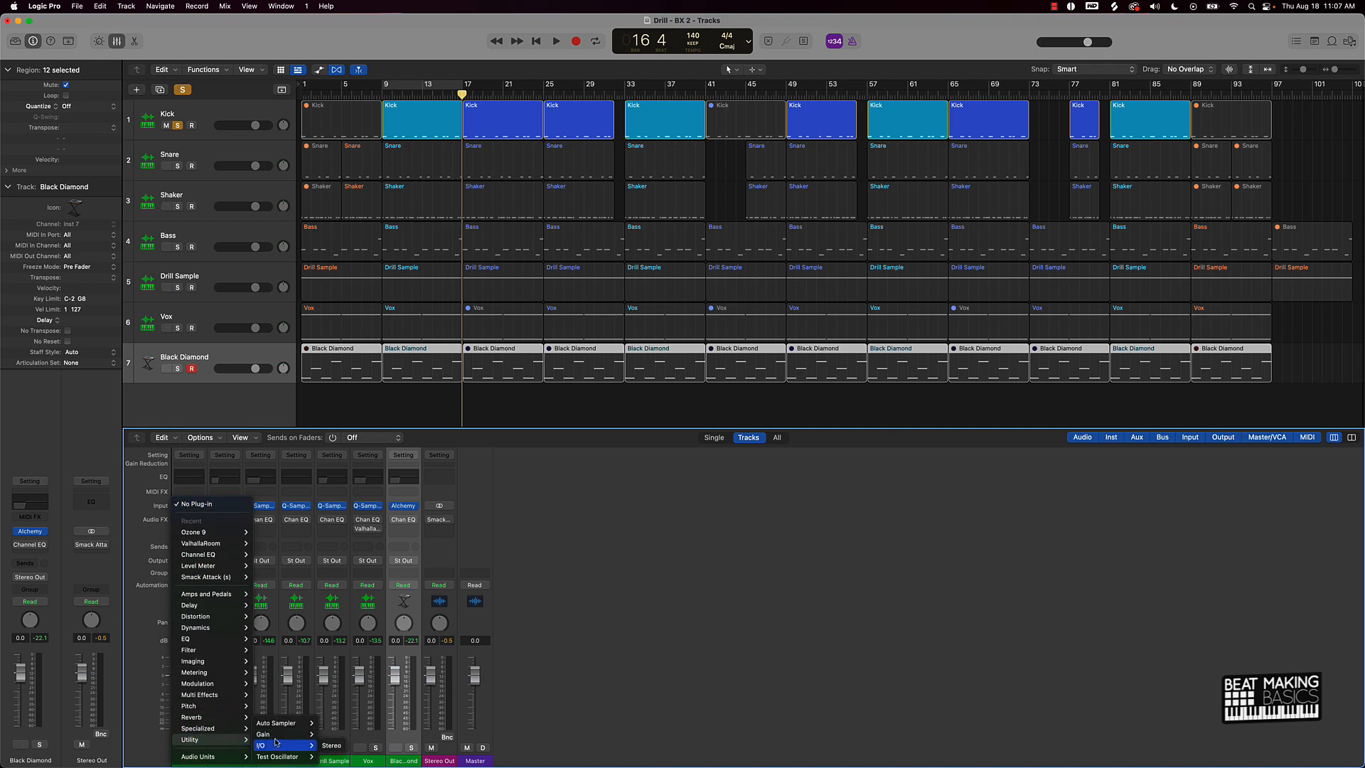
click(330, 733)
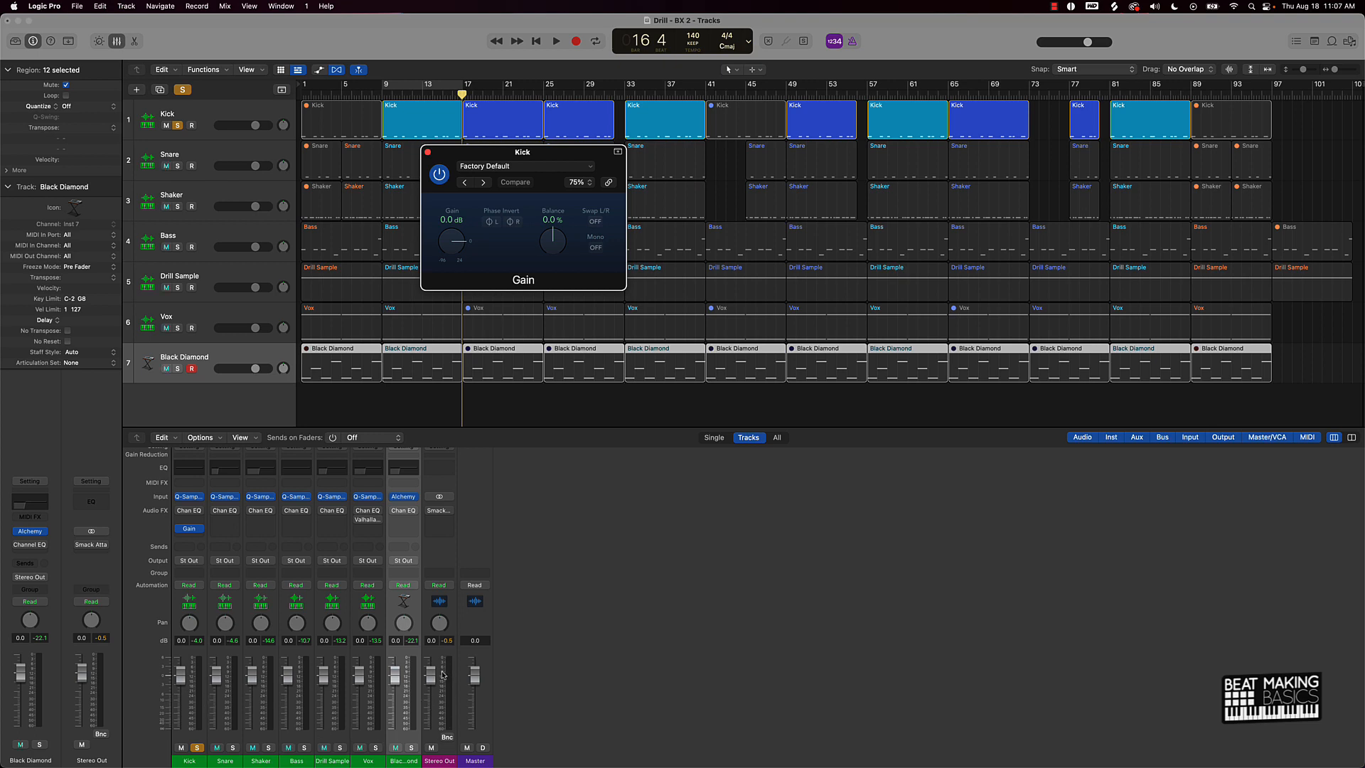
Lower the Kick's Gain plug-in to -4.1 dB during playback and close its window
key(space)
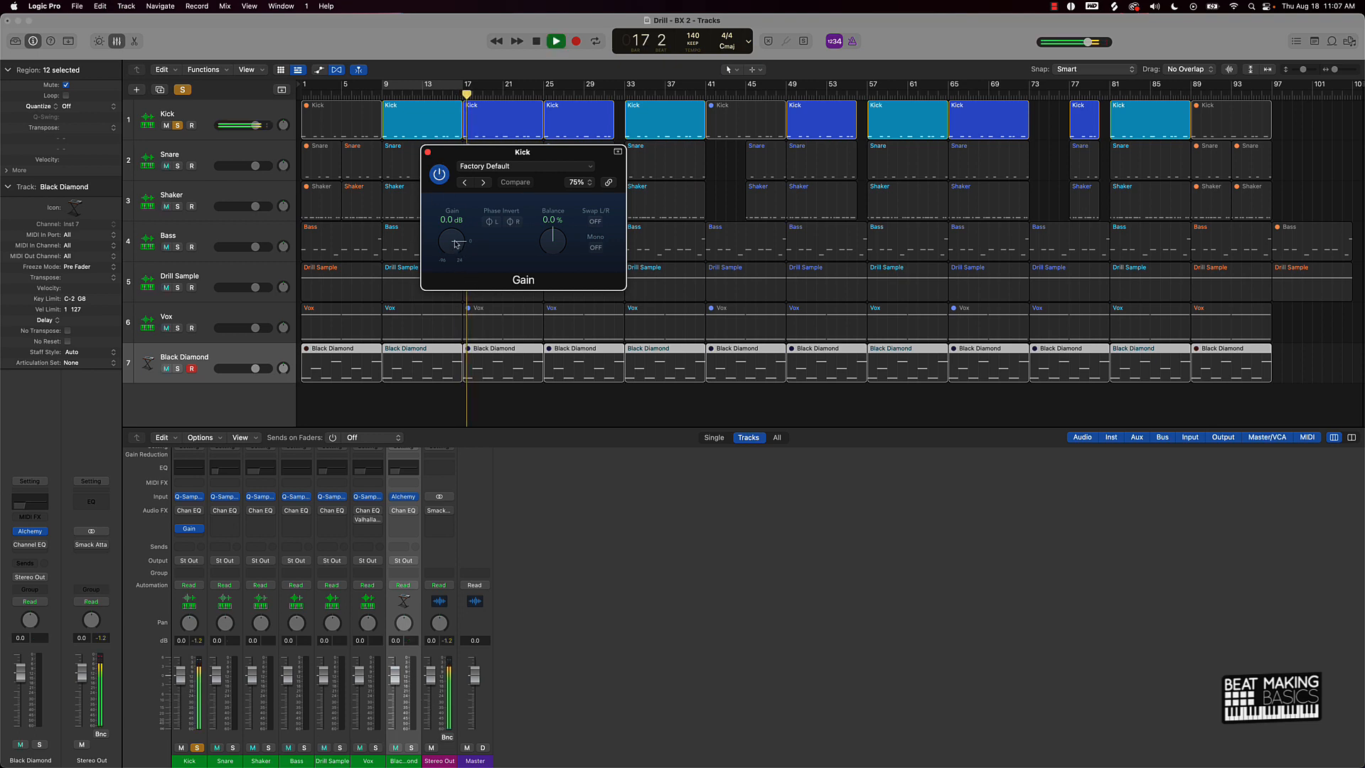
drag(453, 247, 453, 245)
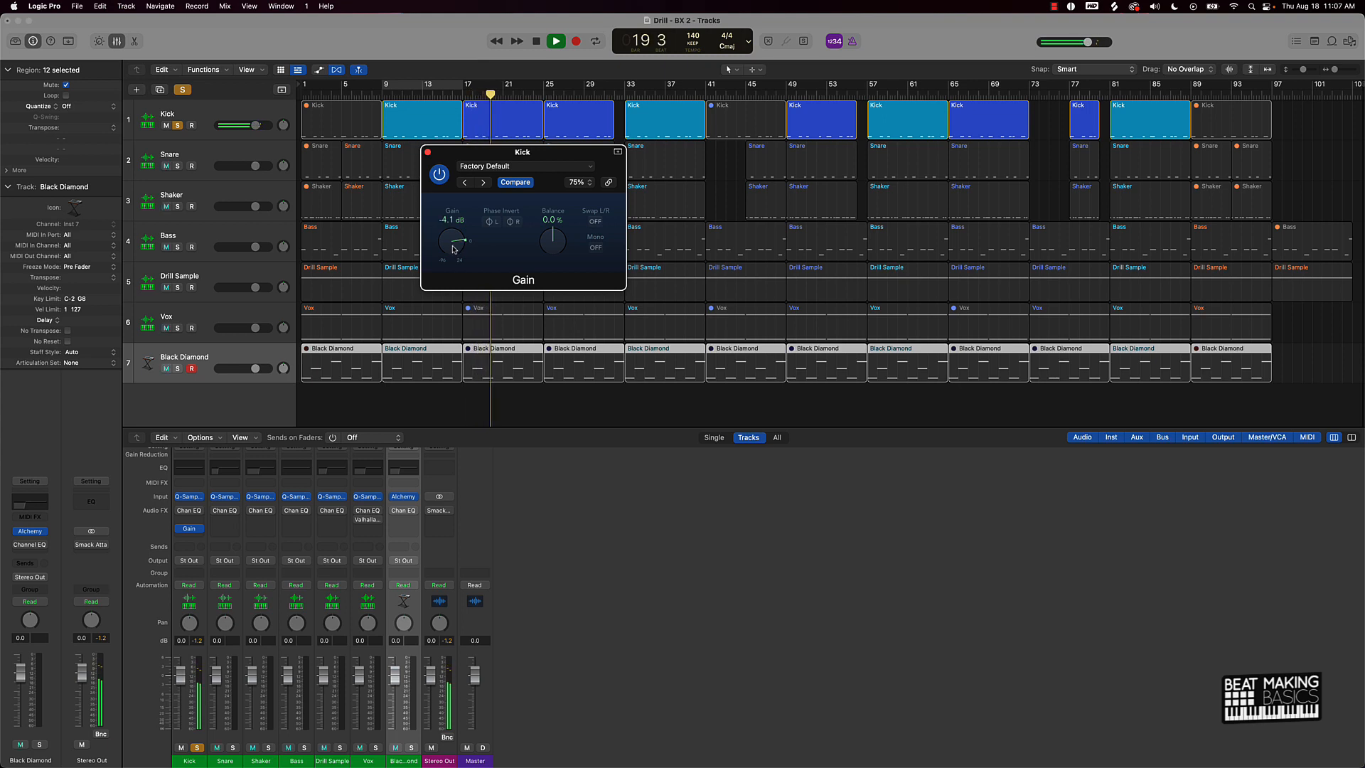
key(space)
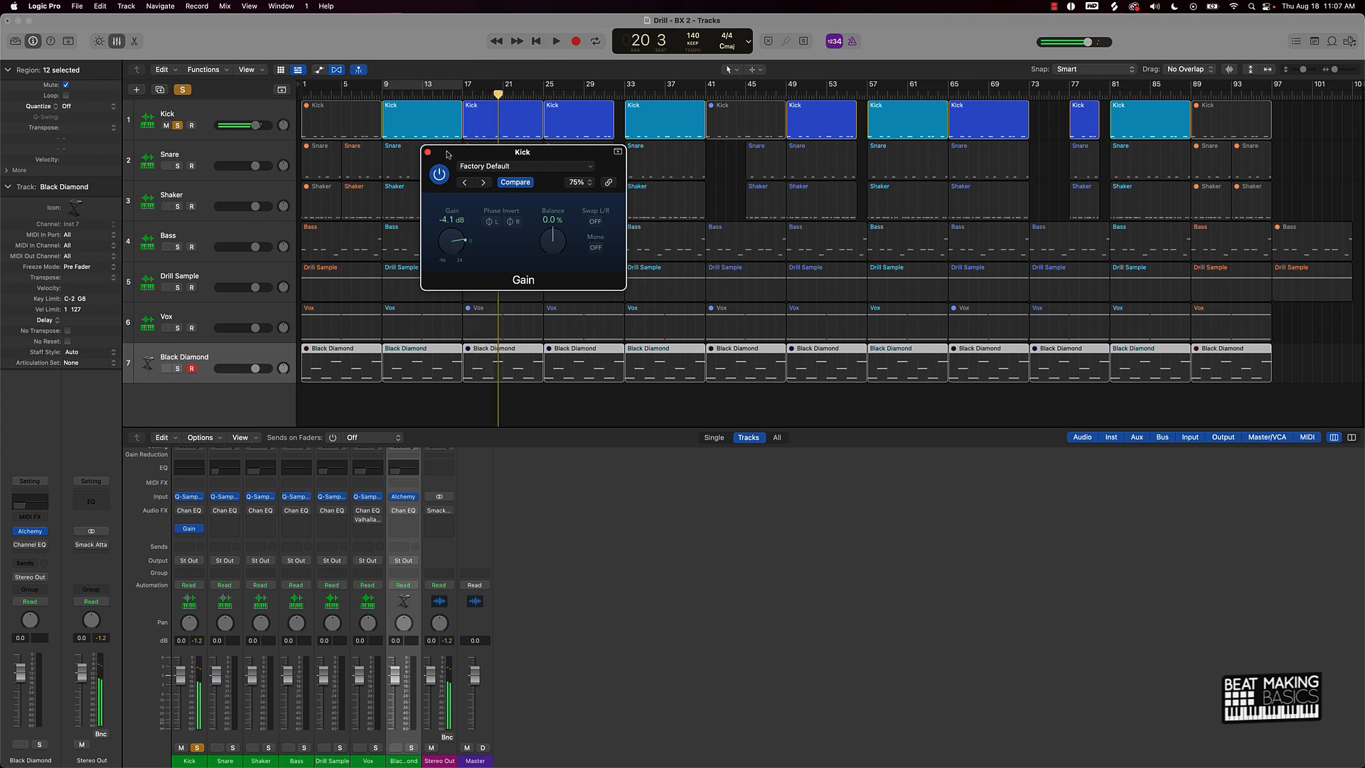
click(427, 151)
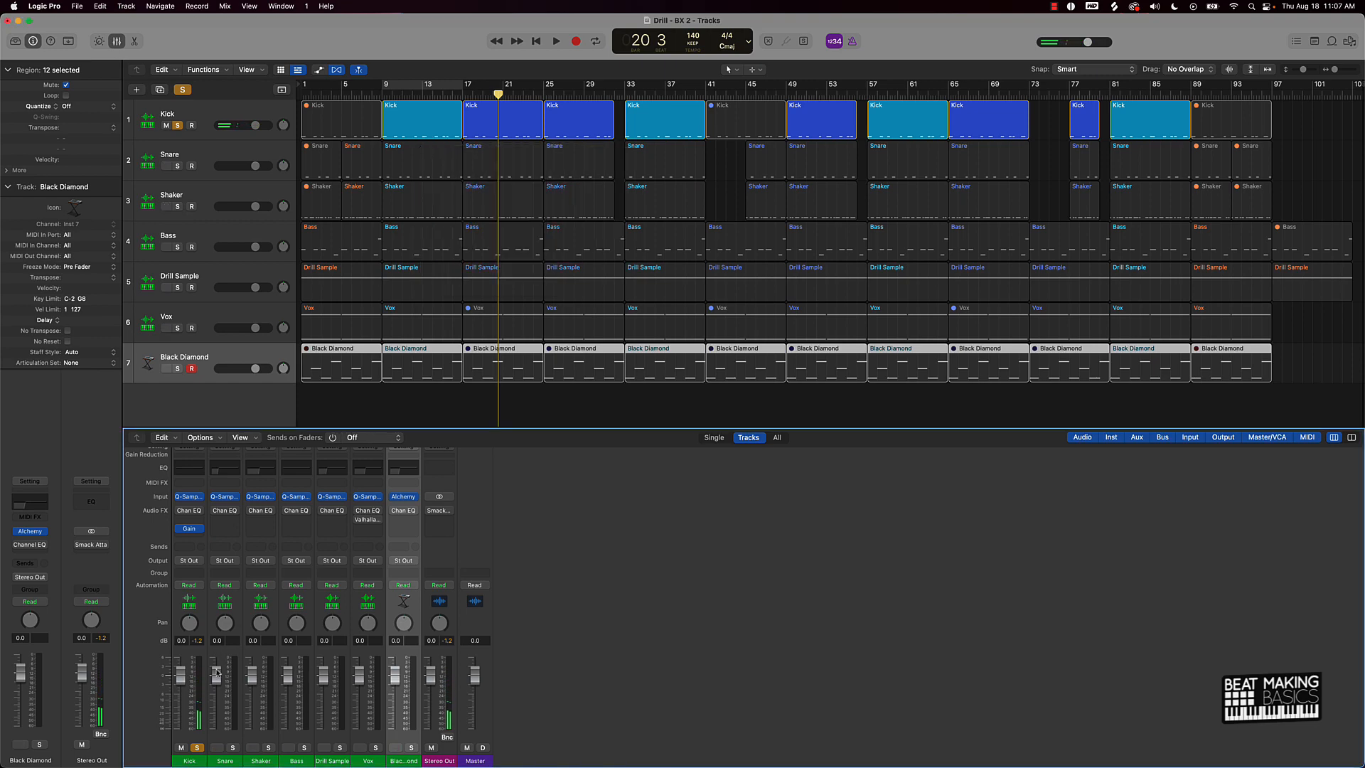
Switch the solo from Kick to Snare, start playback and insert a stereo Gain plug-in on Snare
click(196, 747)
click(232, 747)
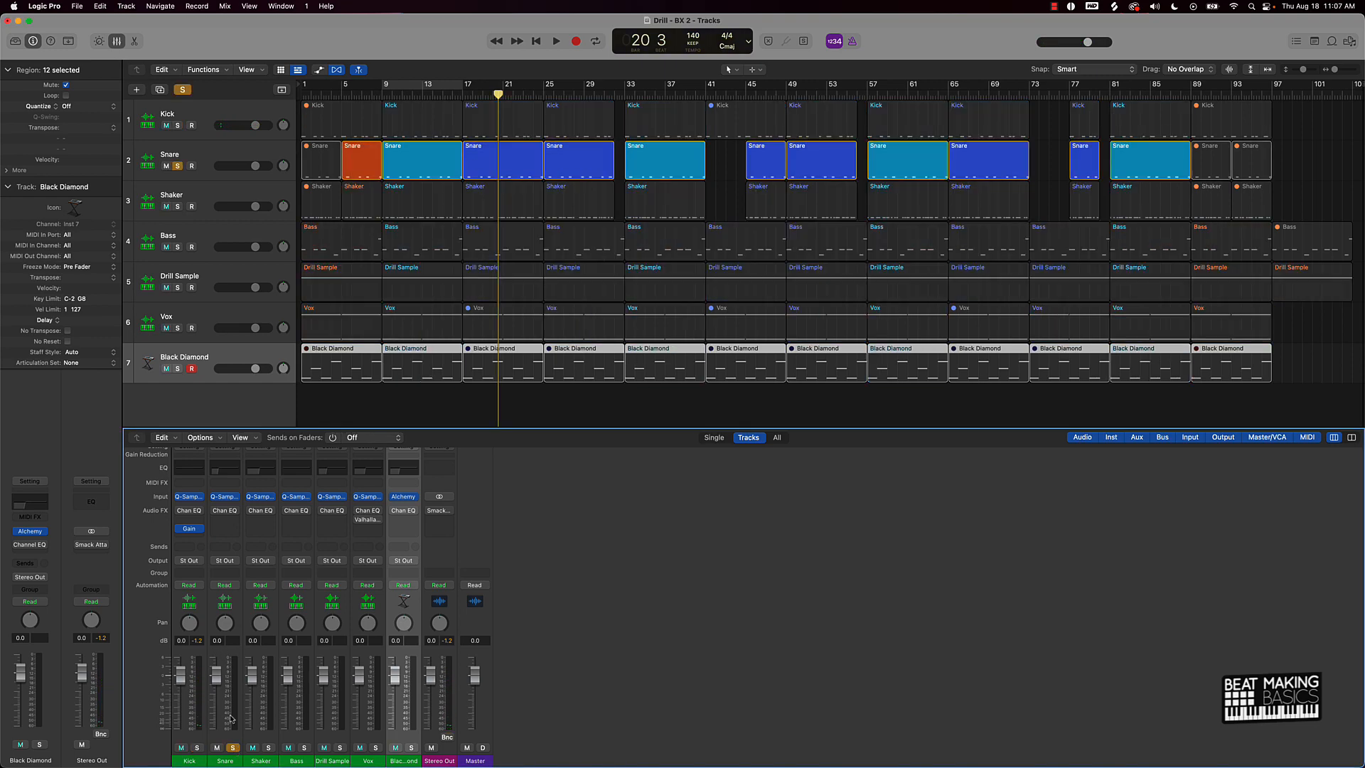
key(space)
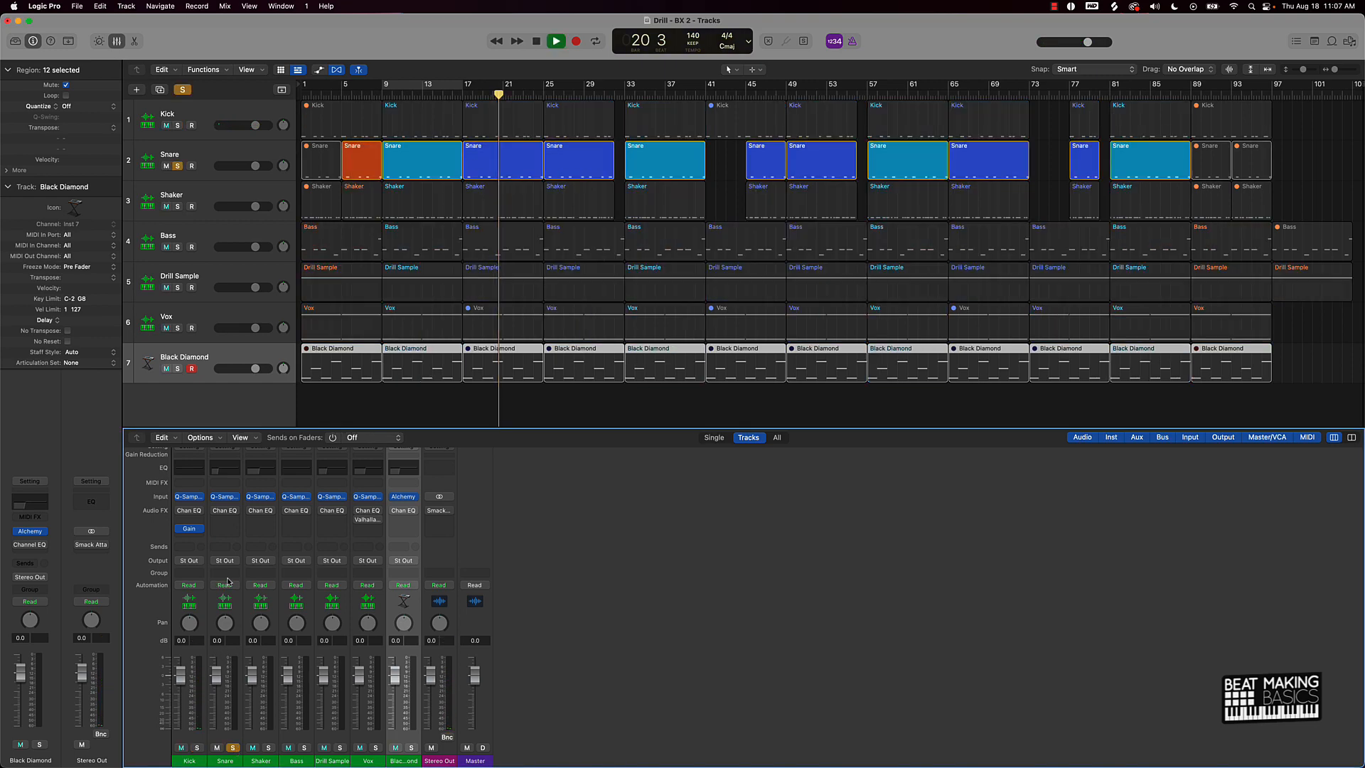
click(222, 532)
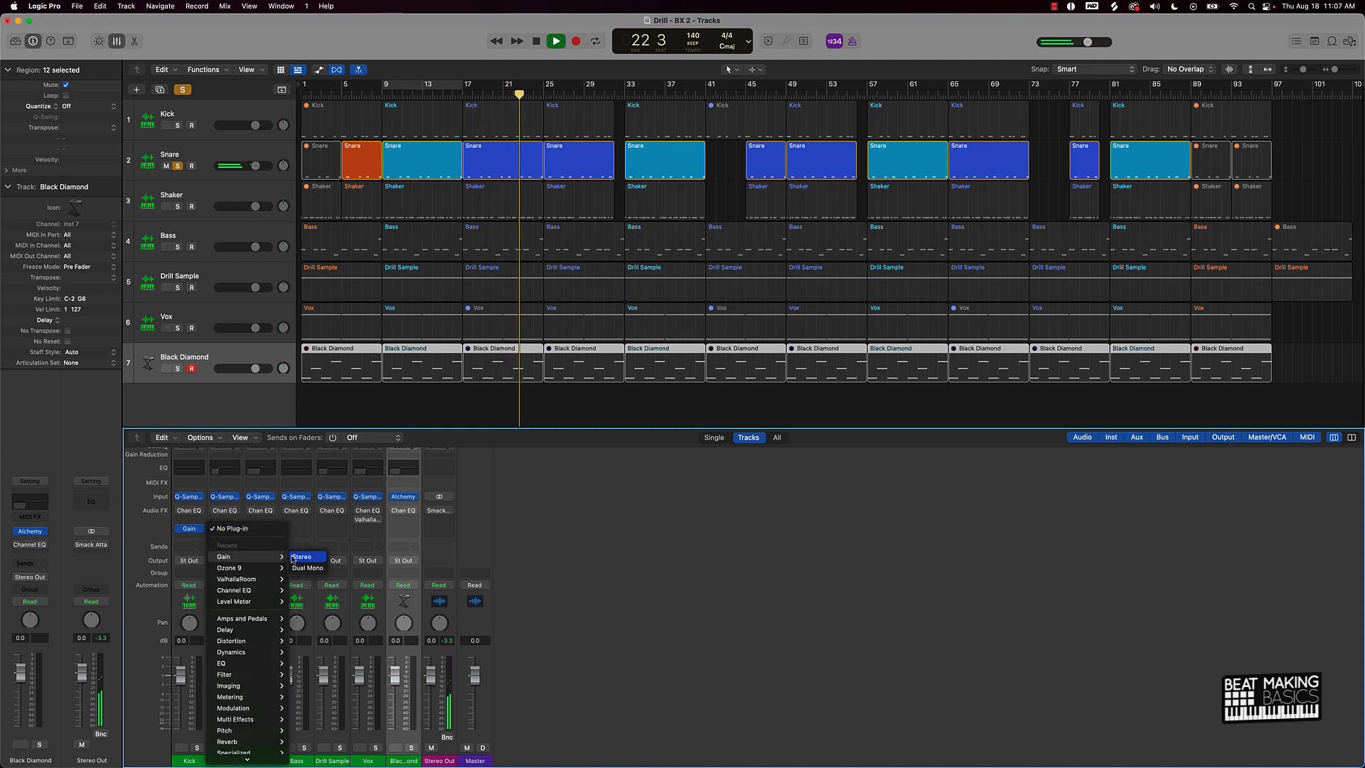
click(302, 558)
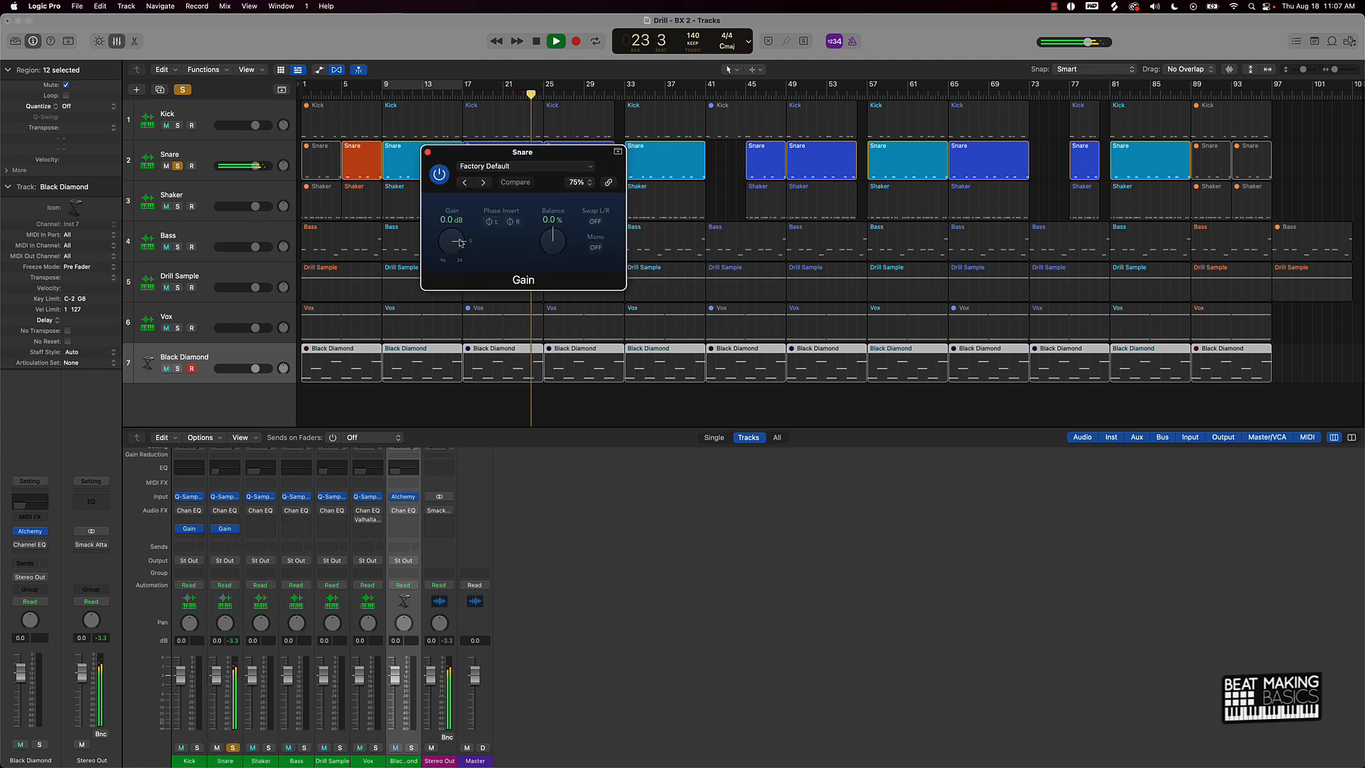
Lower the Snare's Gain plug-in to -2.5 dB, stop playback and close its window
drag(459, 240, 459, 246)
key(space)
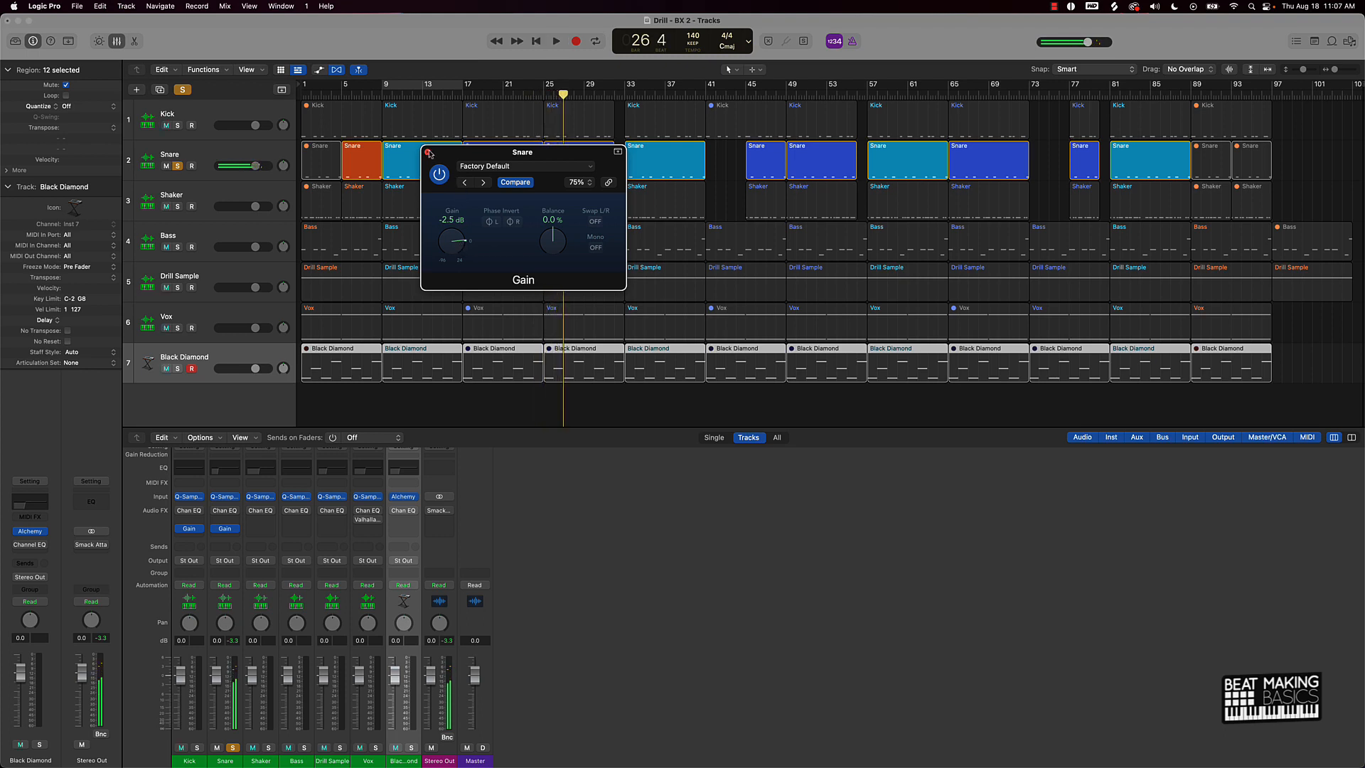
click(427, 152)
Switch the solo from Snare to Shaker and play it briefly to check its level
click(268, 748)
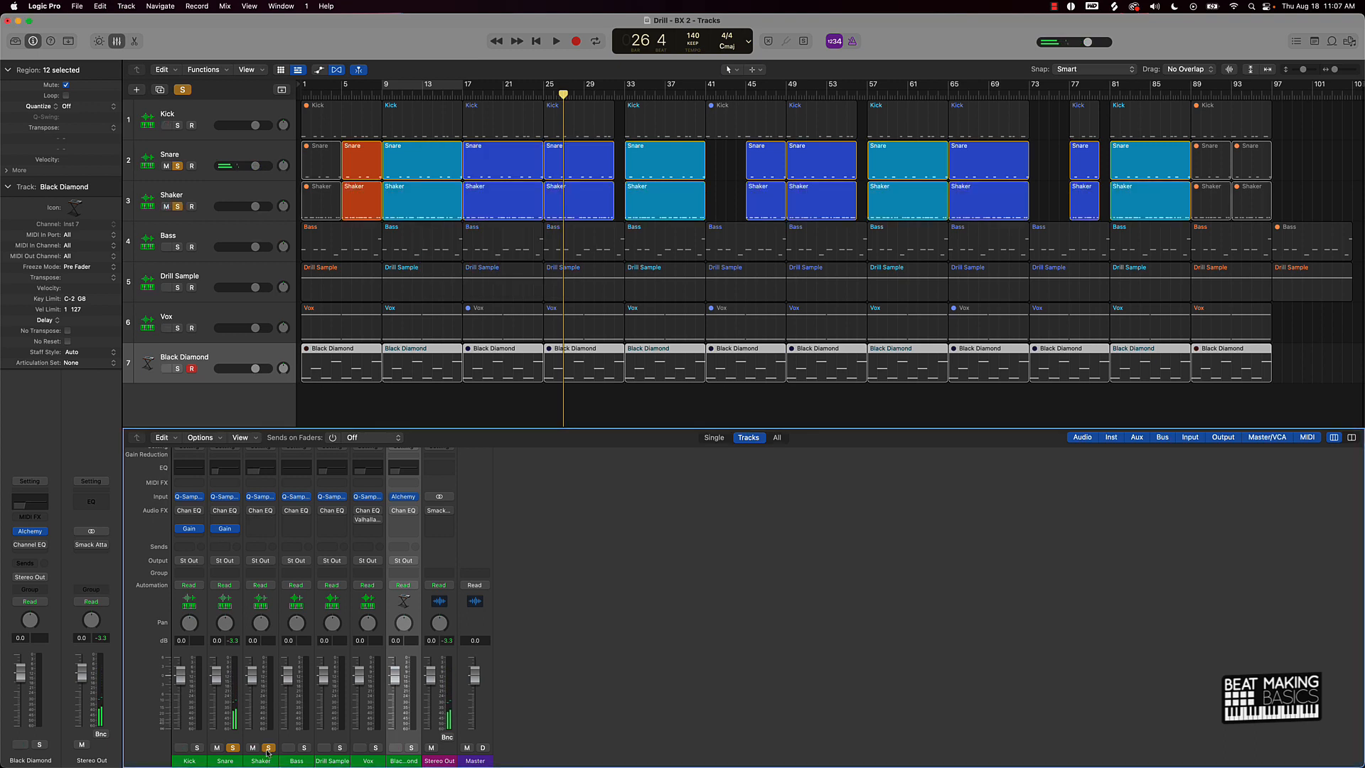
click(232, 748)
key(space)
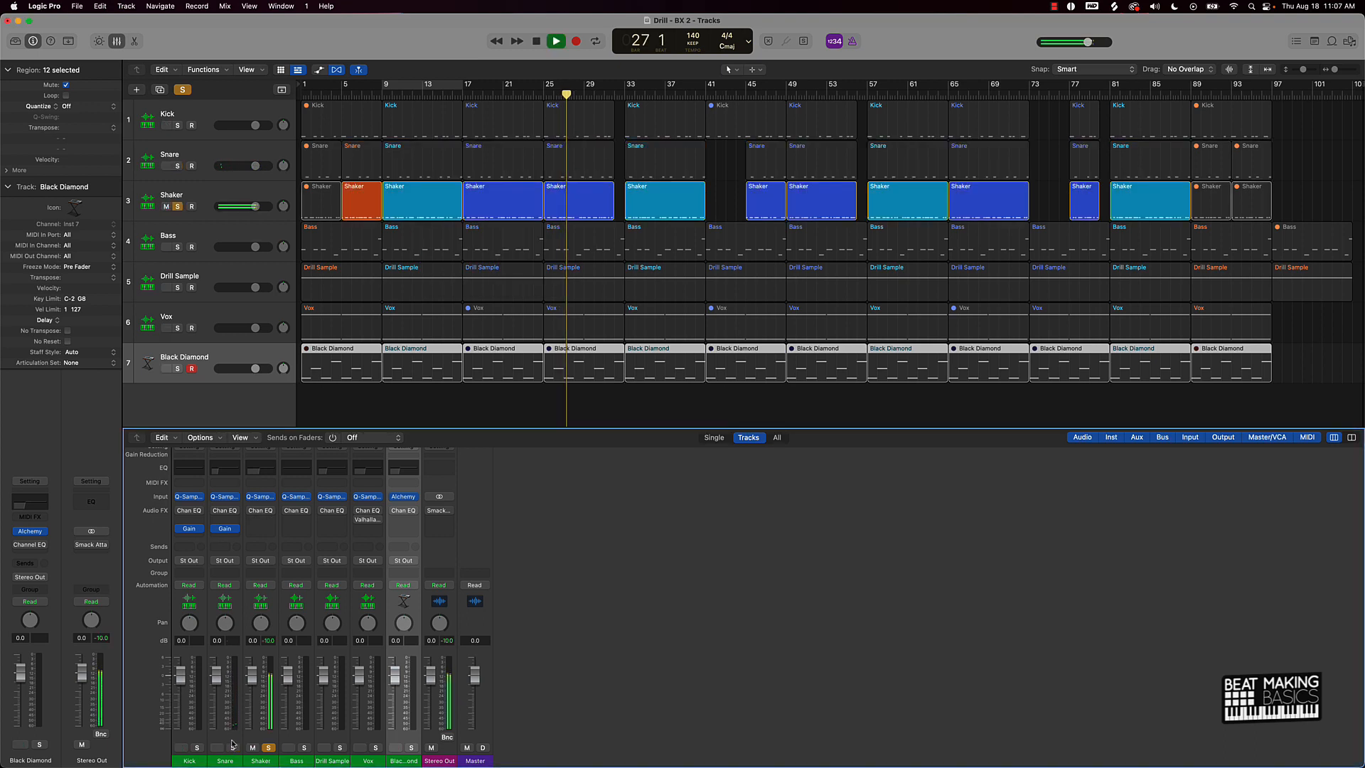
key(space)
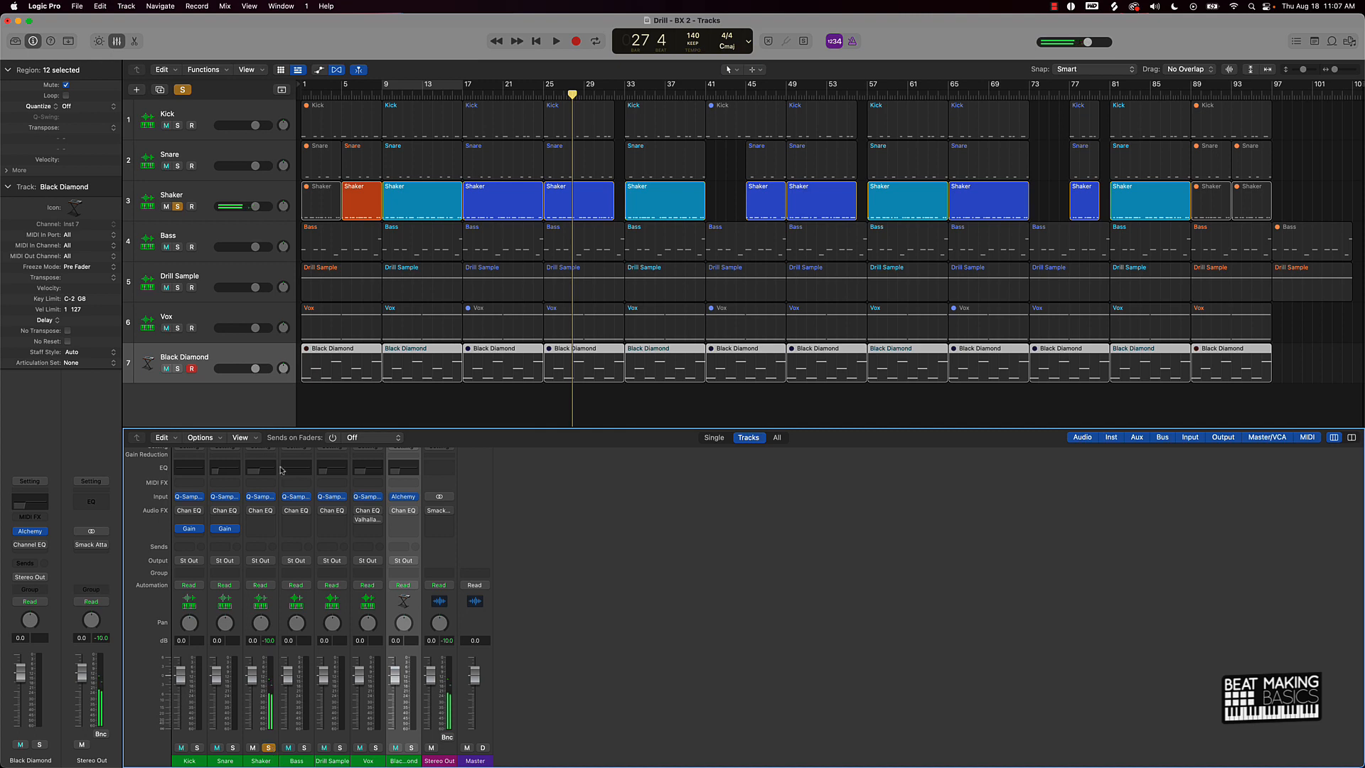
Switch the solo from Shaker to Bass and audition it with the cycle range on for bars 9 to 17
click(268, 748)
key(space)
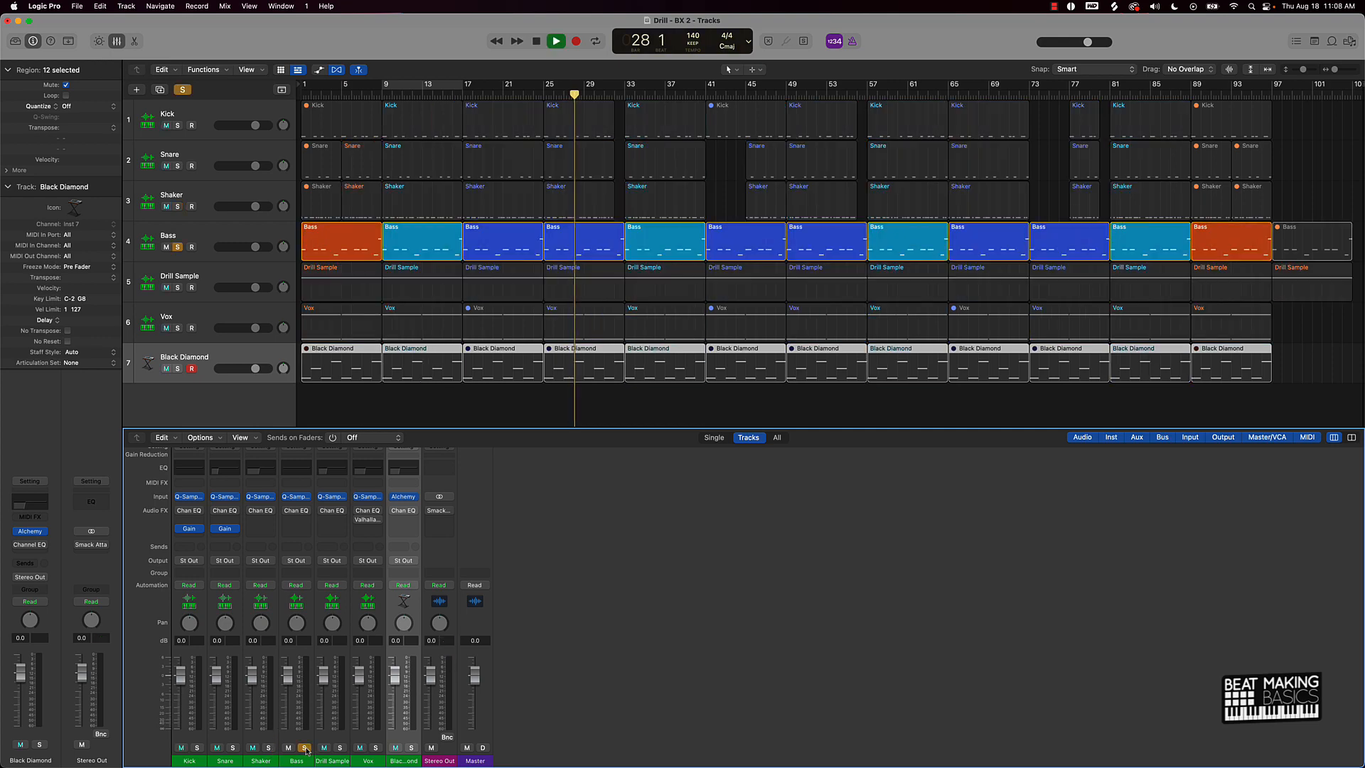
key(space)
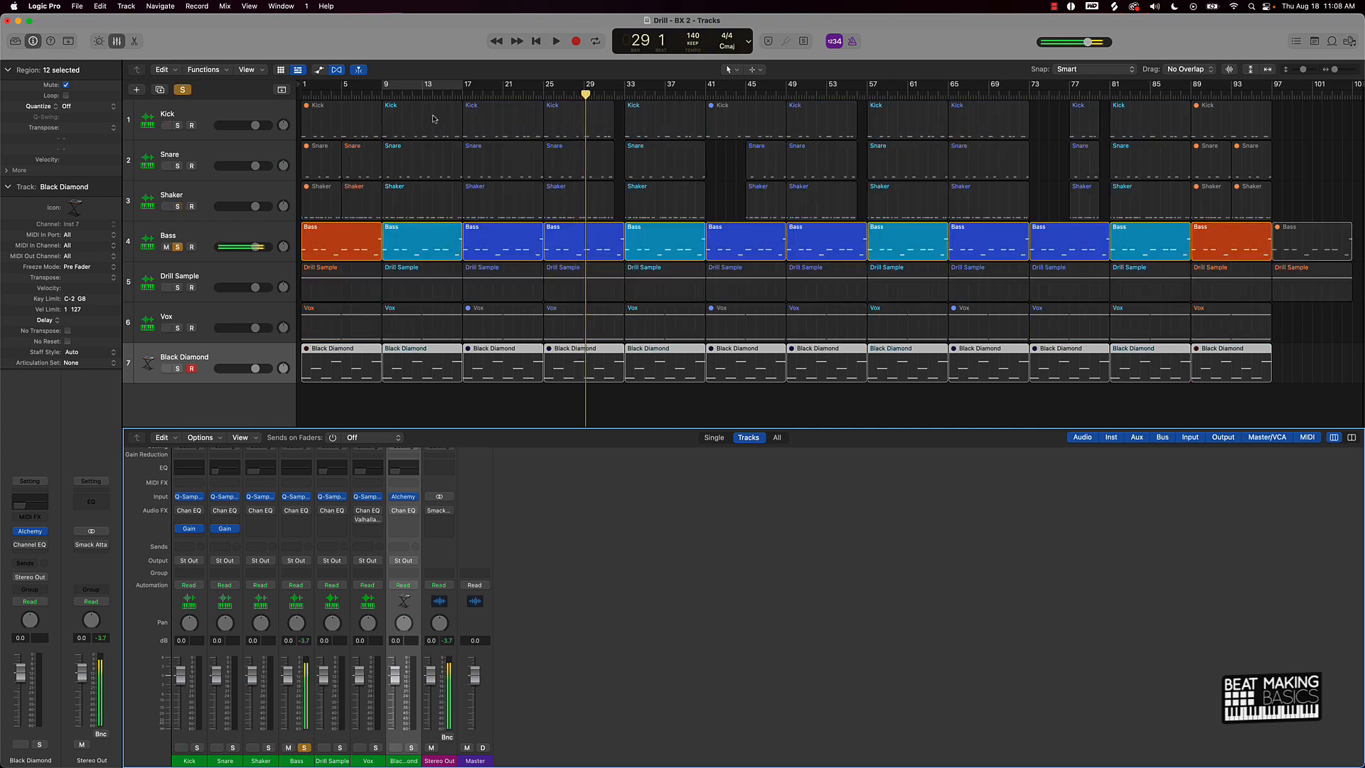
click(411, 87)
key(space)
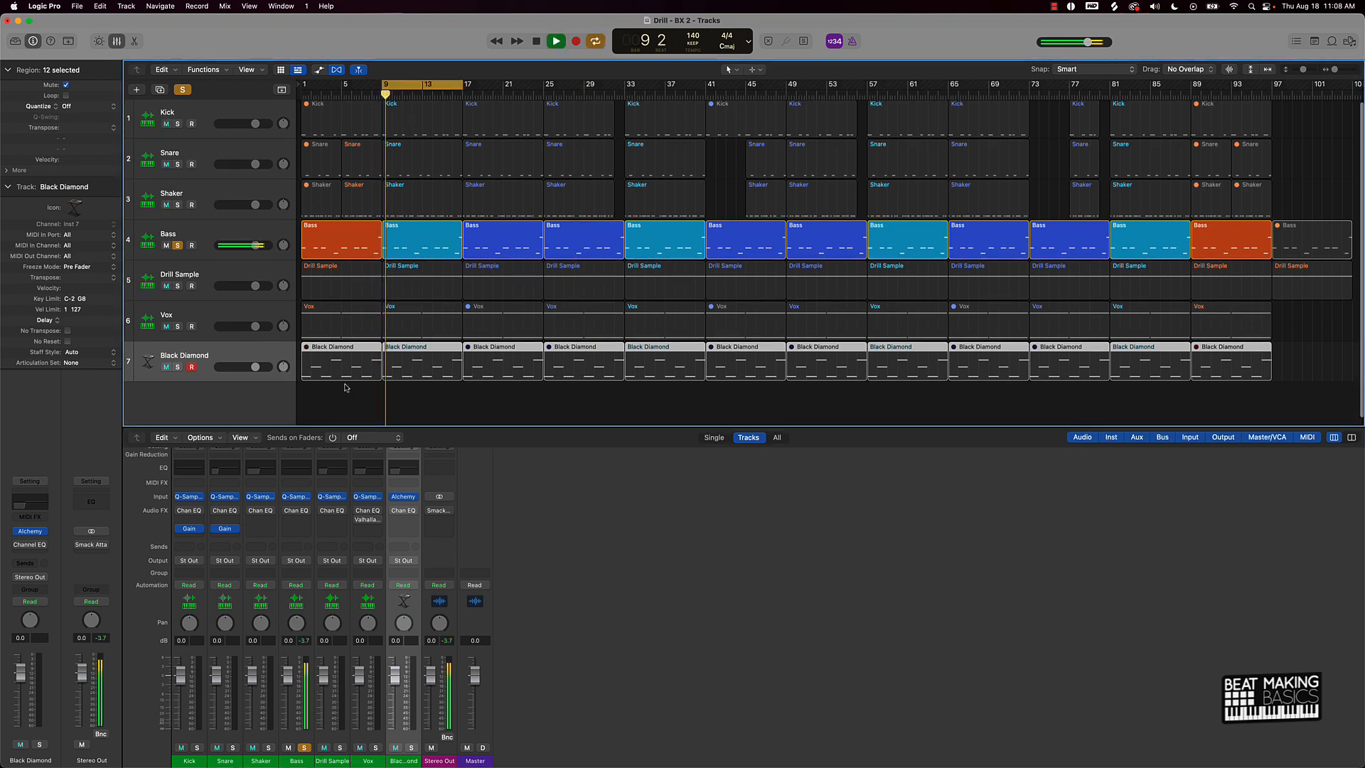
key(space)
Insert a stereo Gain plug-in on the Bass channel and lower it to -2.9 dB during playback
click(295, 526)
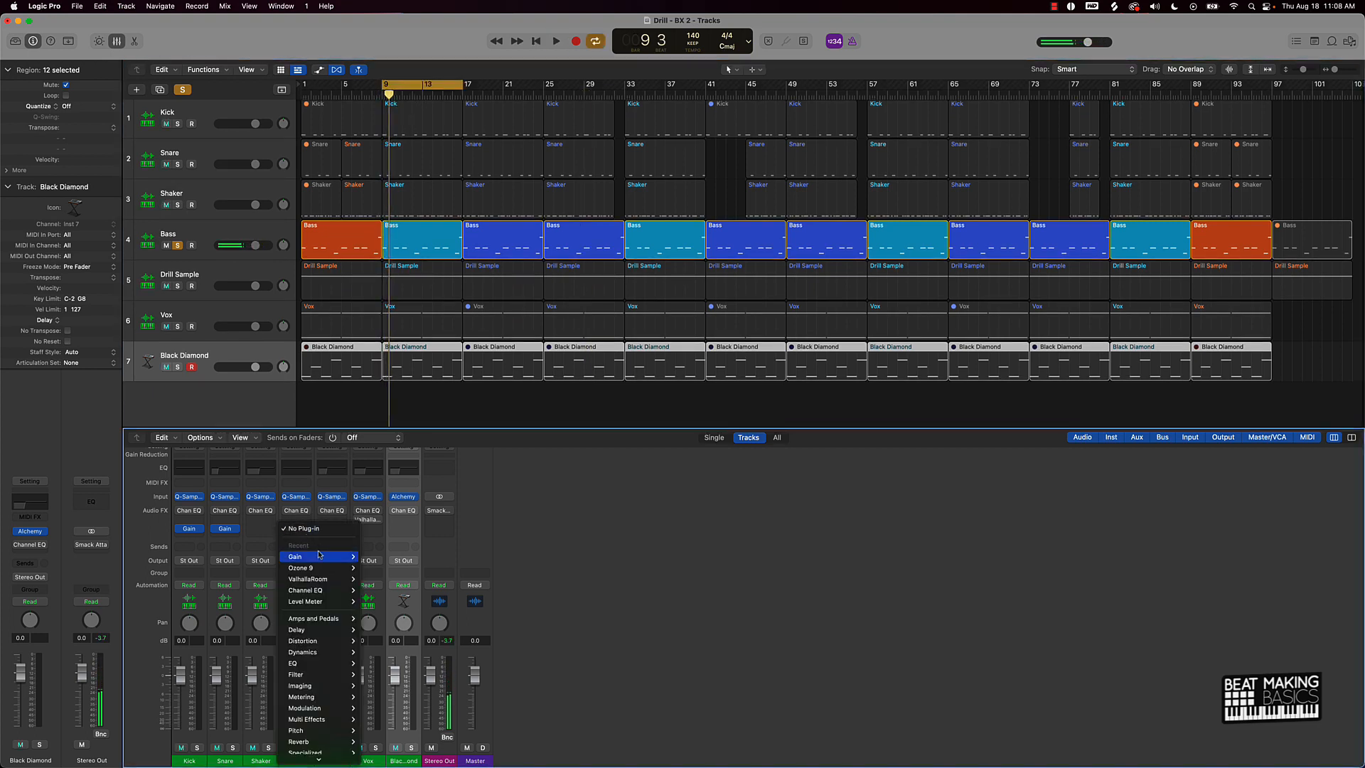
mouse_move(328, 558)
click(372, 557)
key(space)
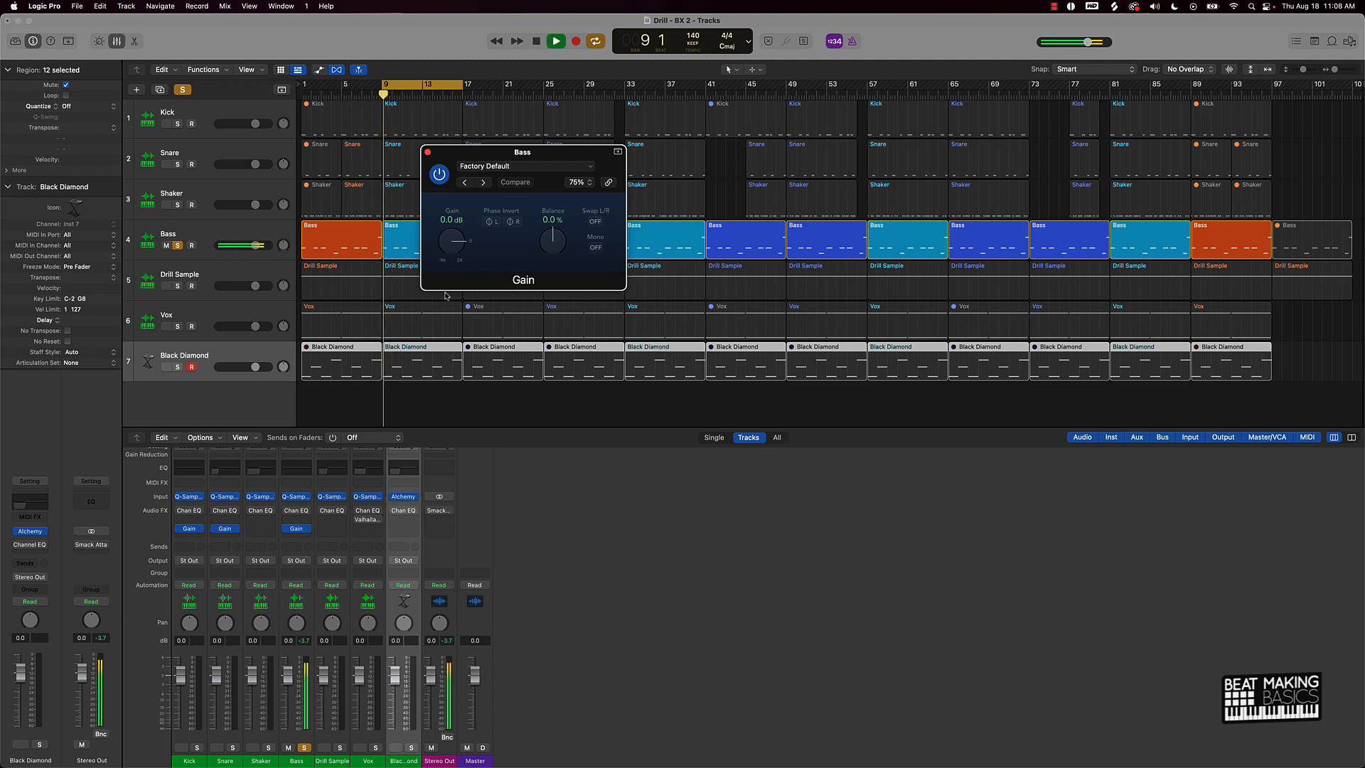
drag(452, 239, 453, 246)
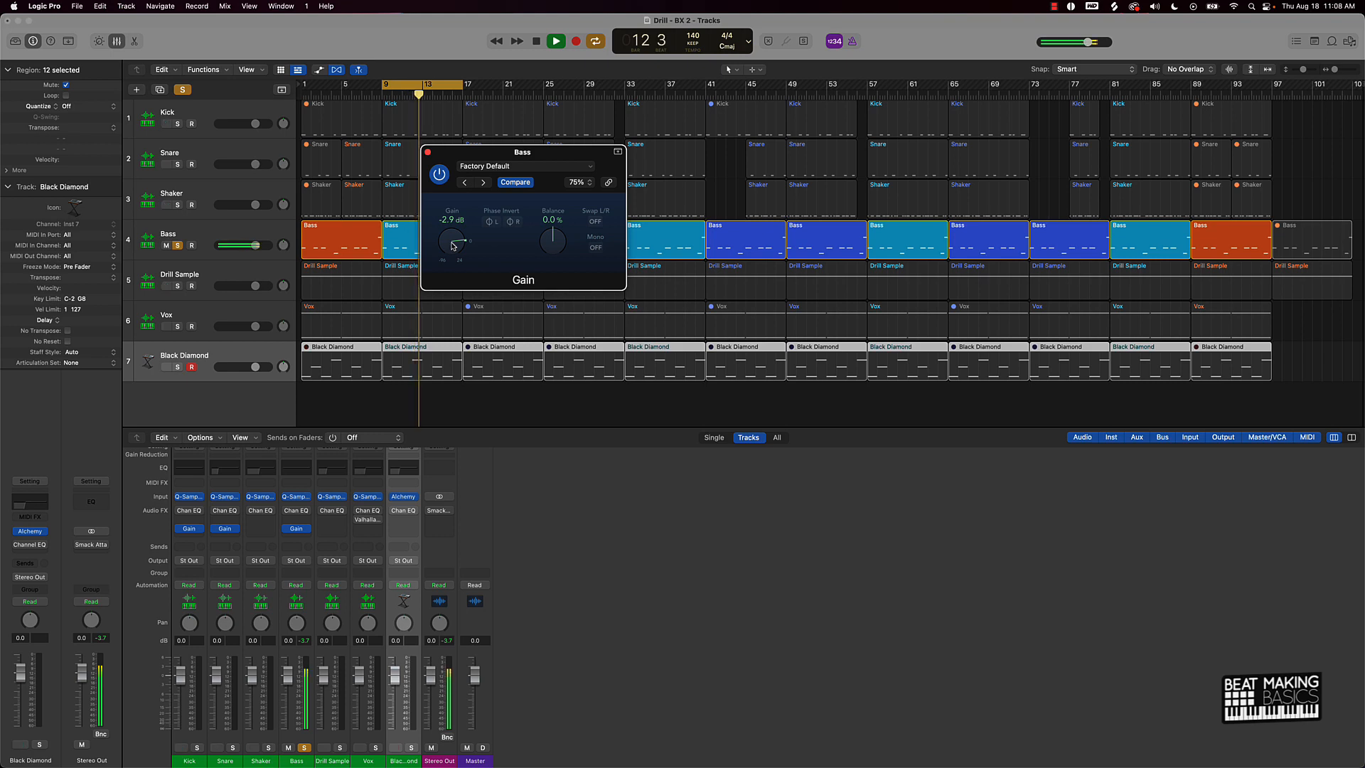
key(space)
Switch the solo from Bass to Drill Sample, insert a stereo Gain plug-in on its channel and lower it to -4.7 dB
click(340, 747)
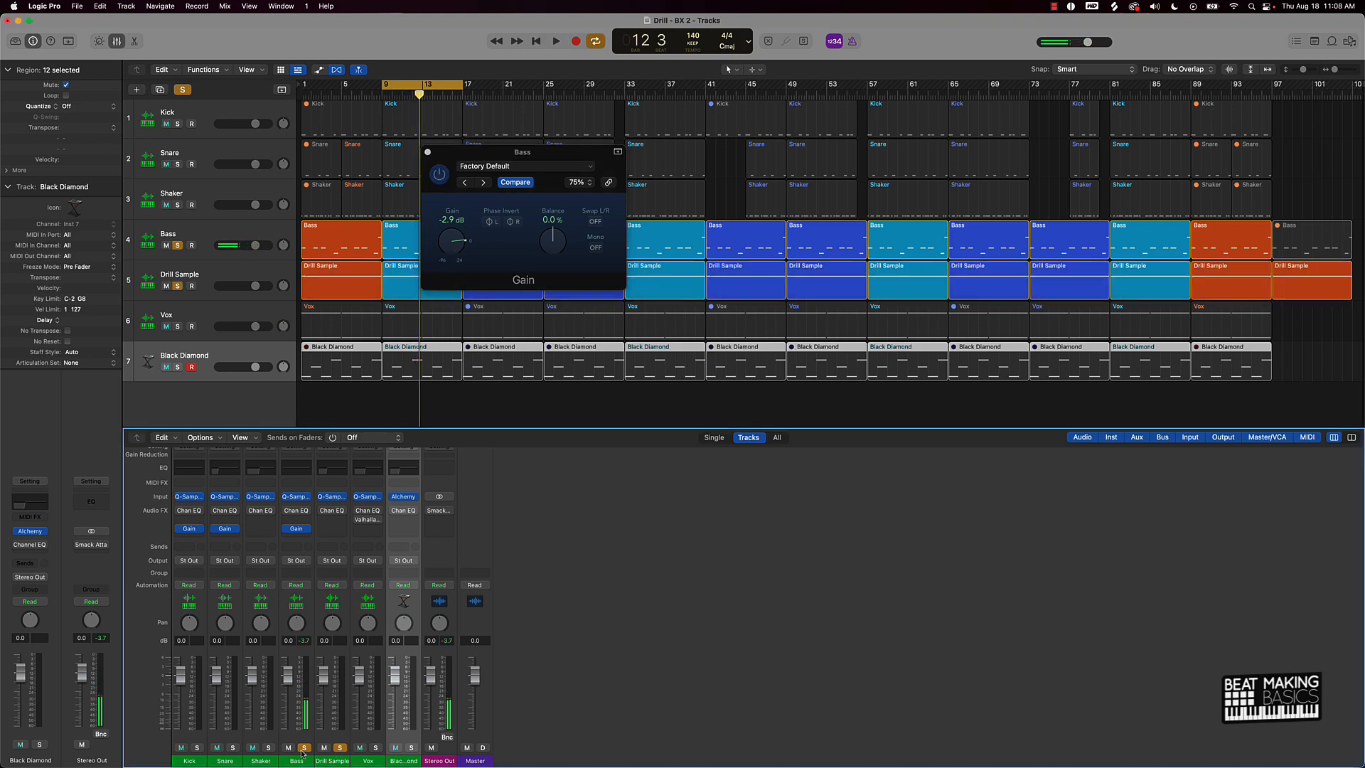
key(space)
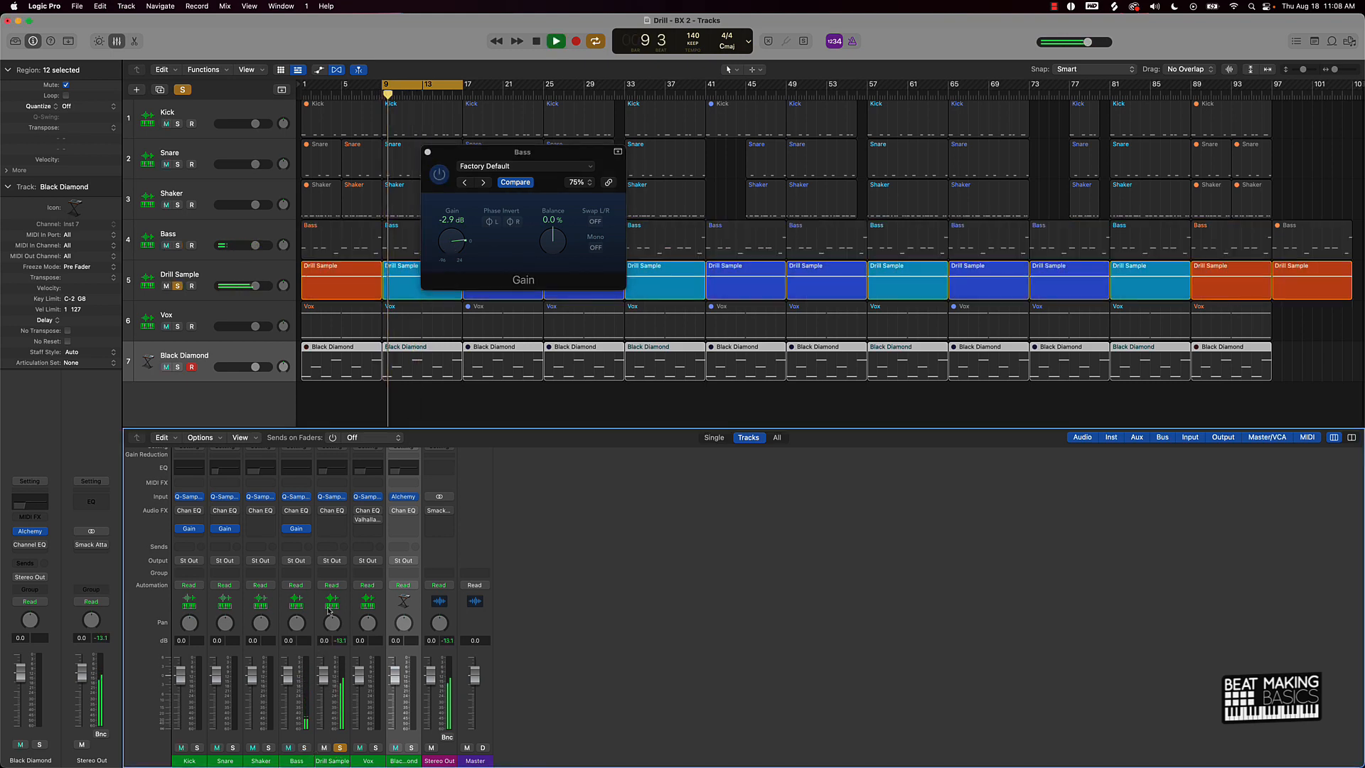
click(332, 528)
mouse_move(344, 555)
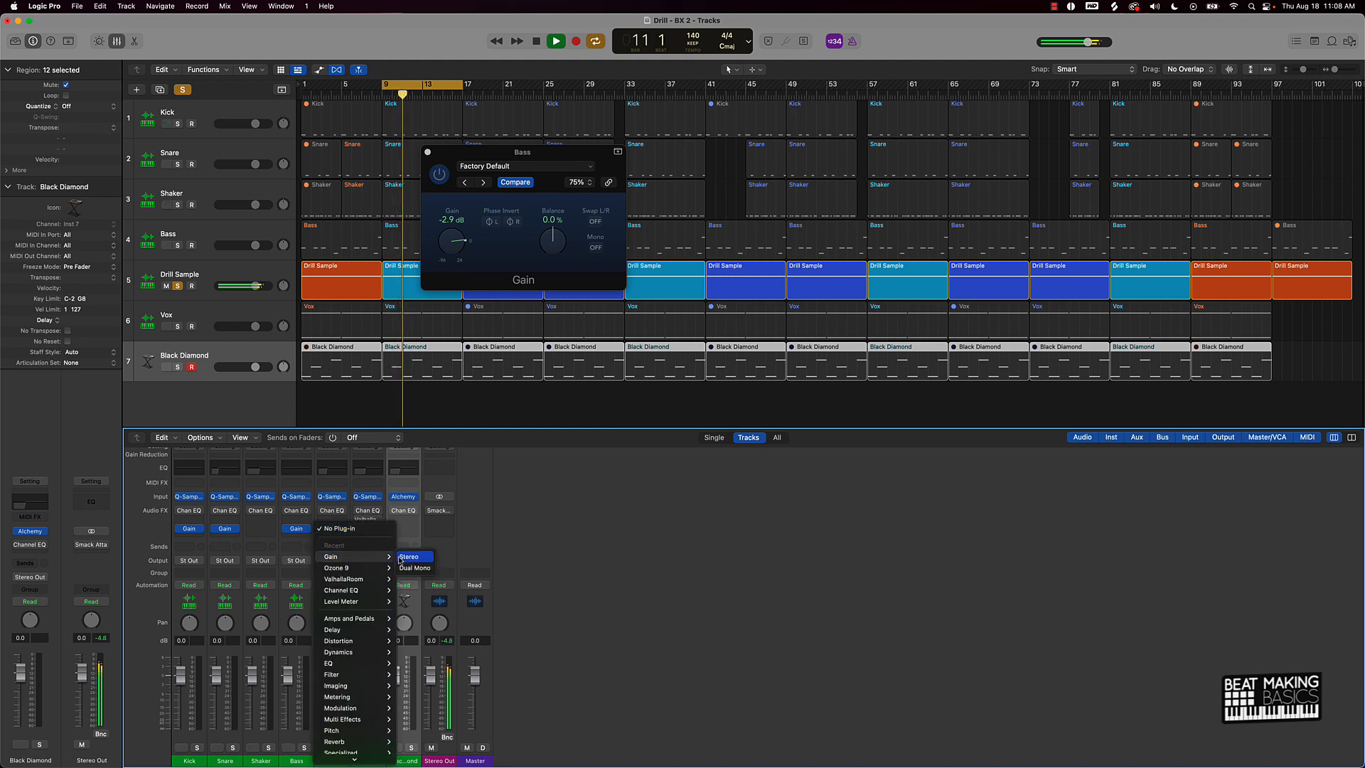
click(420, 567)
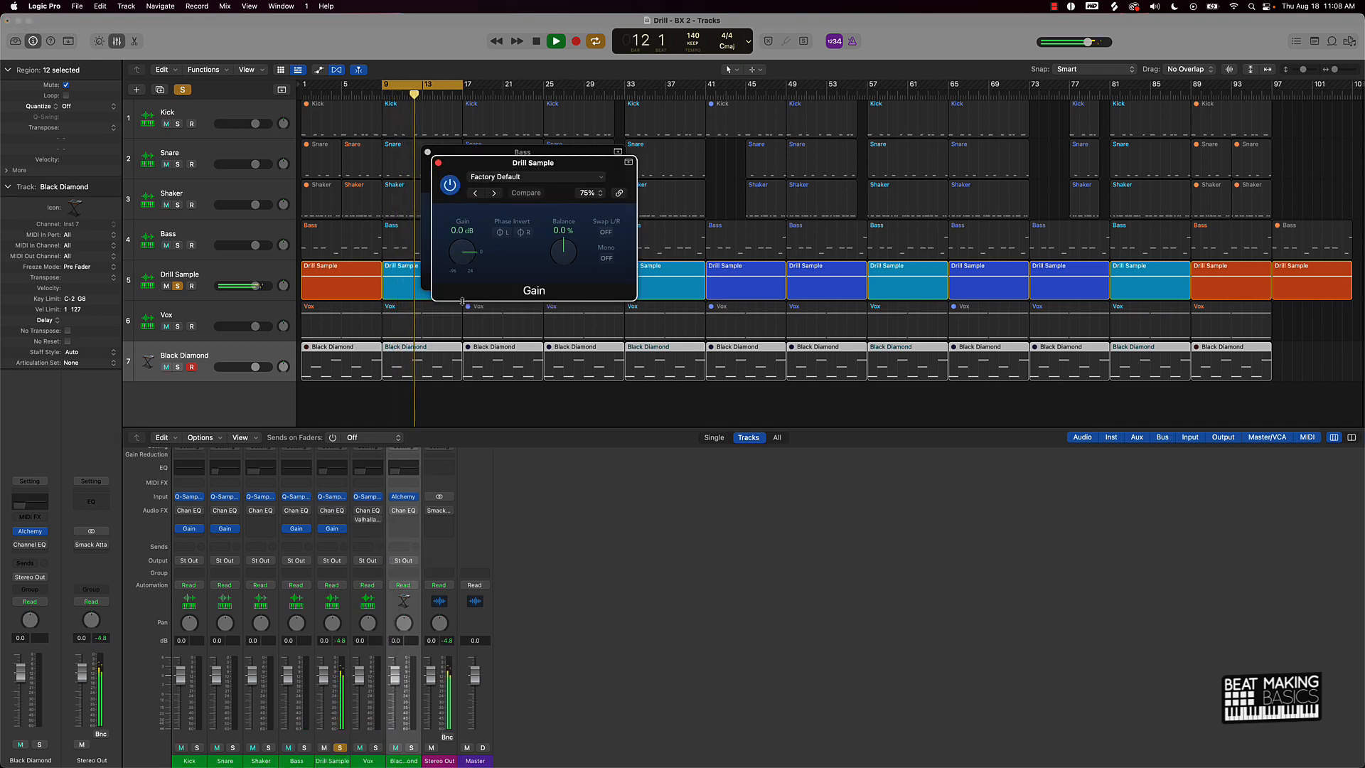
drag(464, 253, 469, 263)
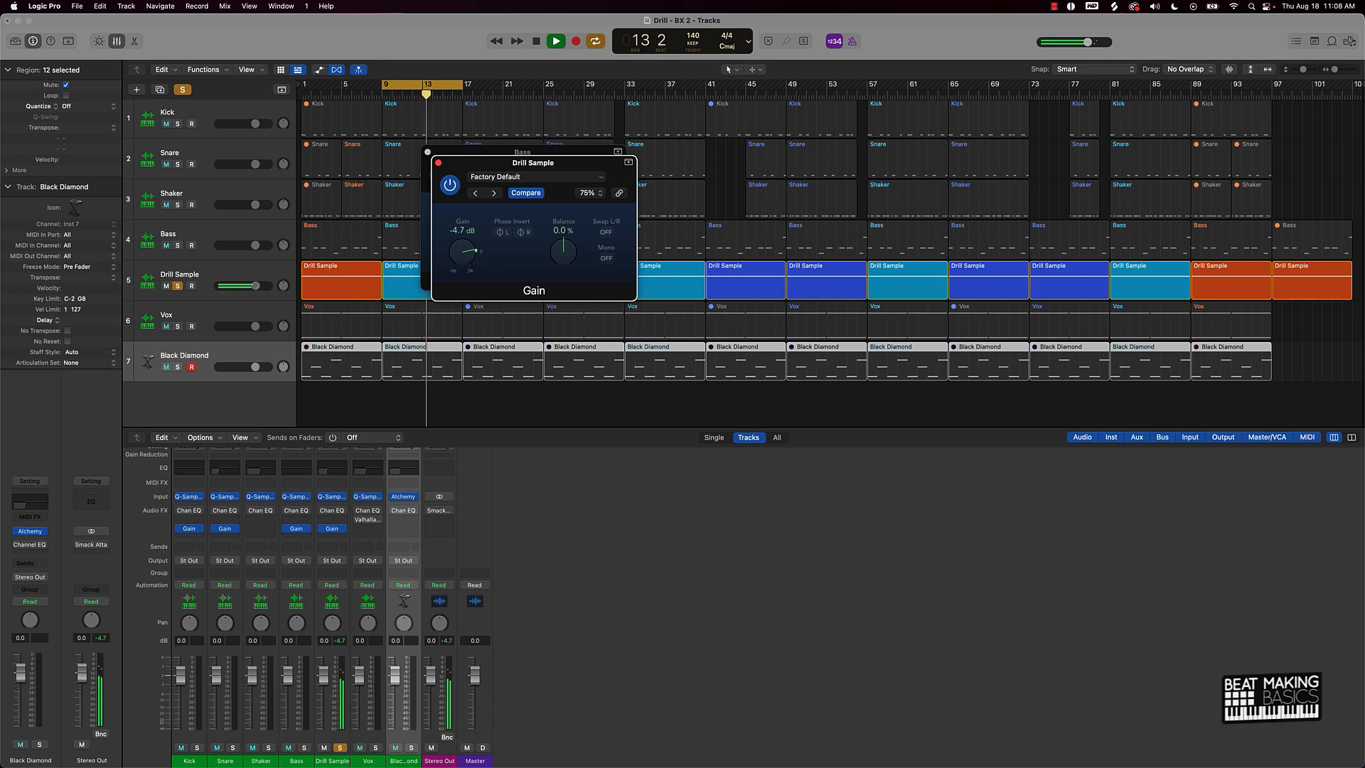
Switch the solo to Vox, insert a stereo Gain plug-in on its channel and lower it to -3.1 dB during playback
click(340, 747)
click(375, 747)
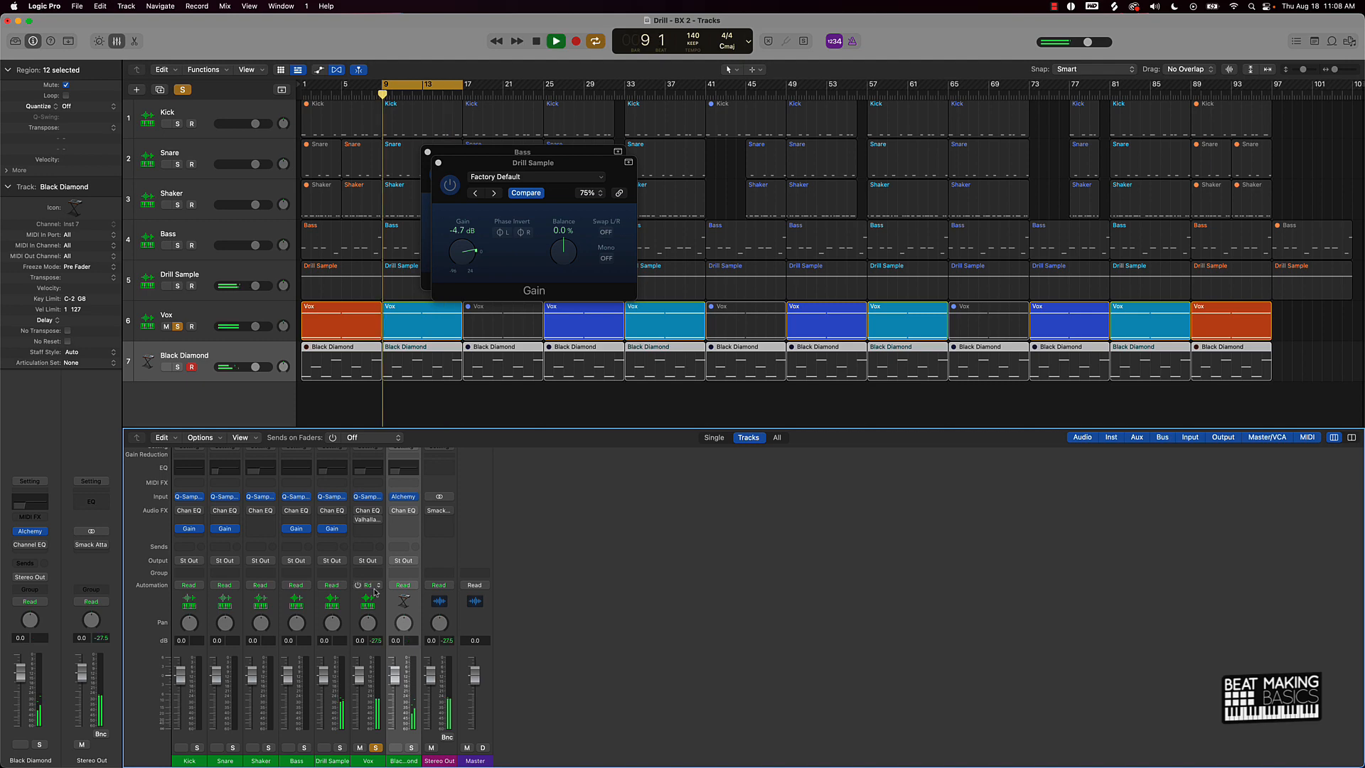
click(356, 529)
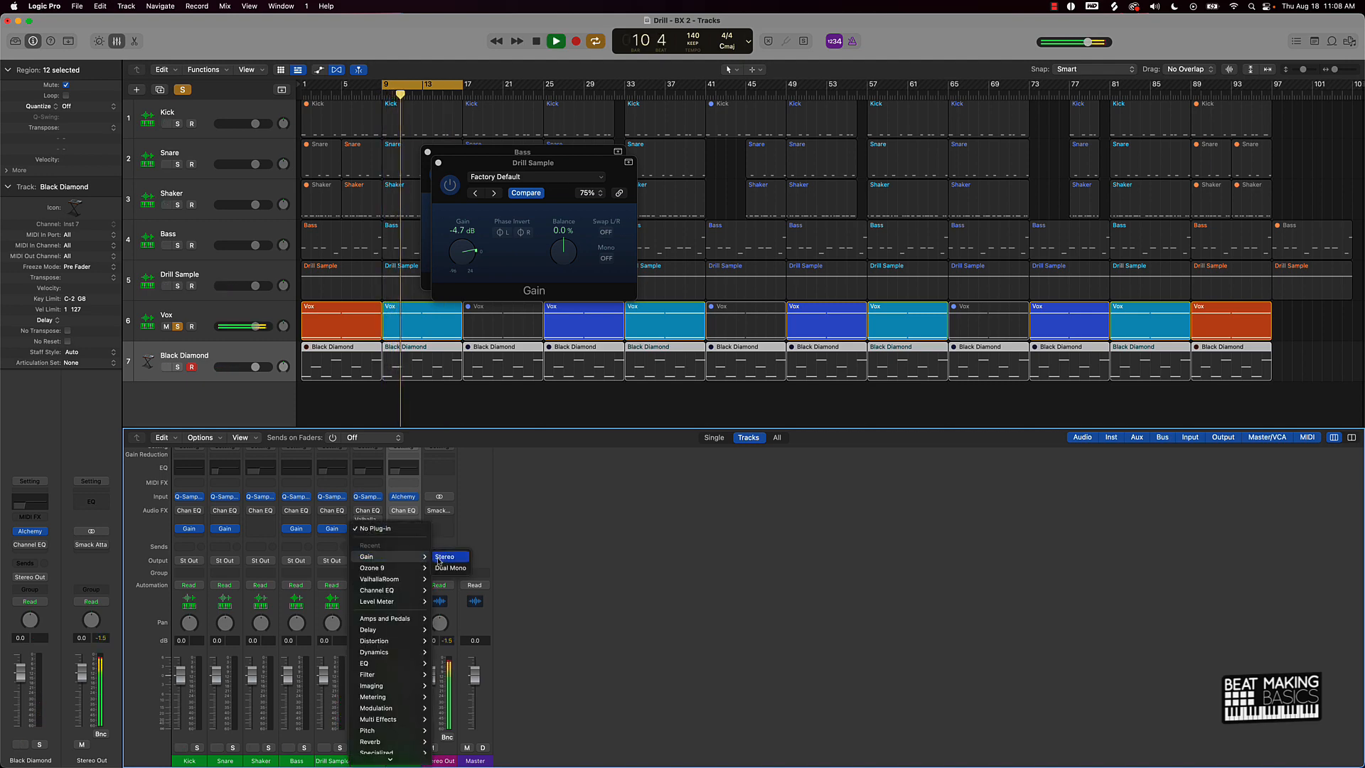
click(444, 557)
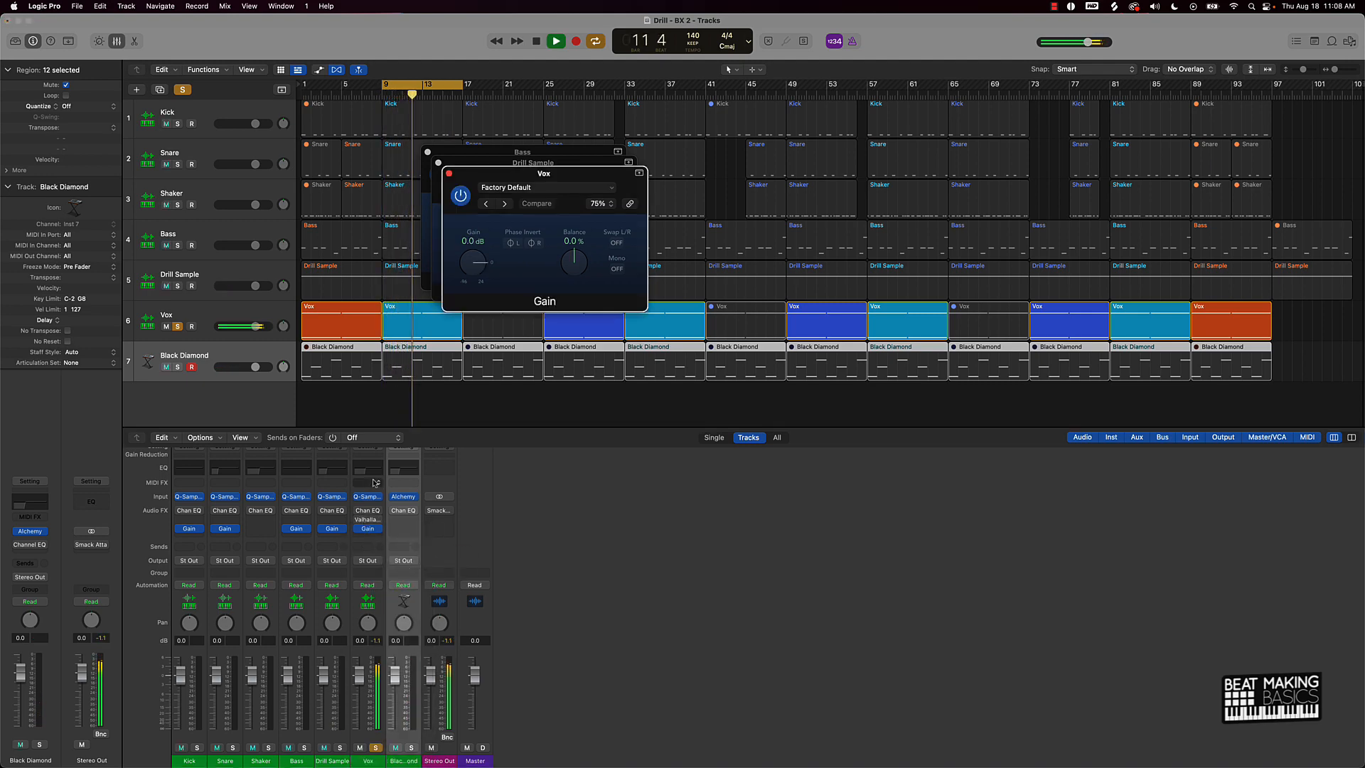
drag(475, 262, 480, 269)
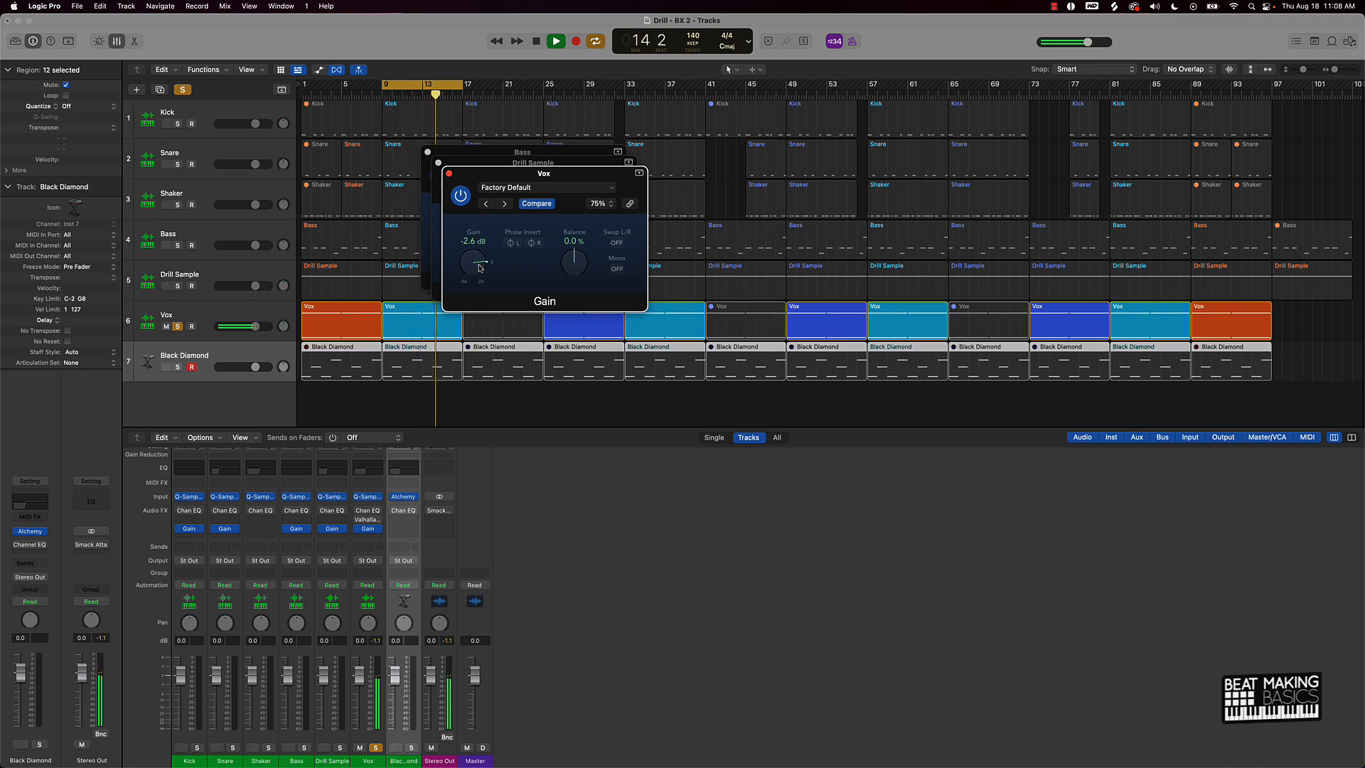
drag(478, 269, 478, 268)
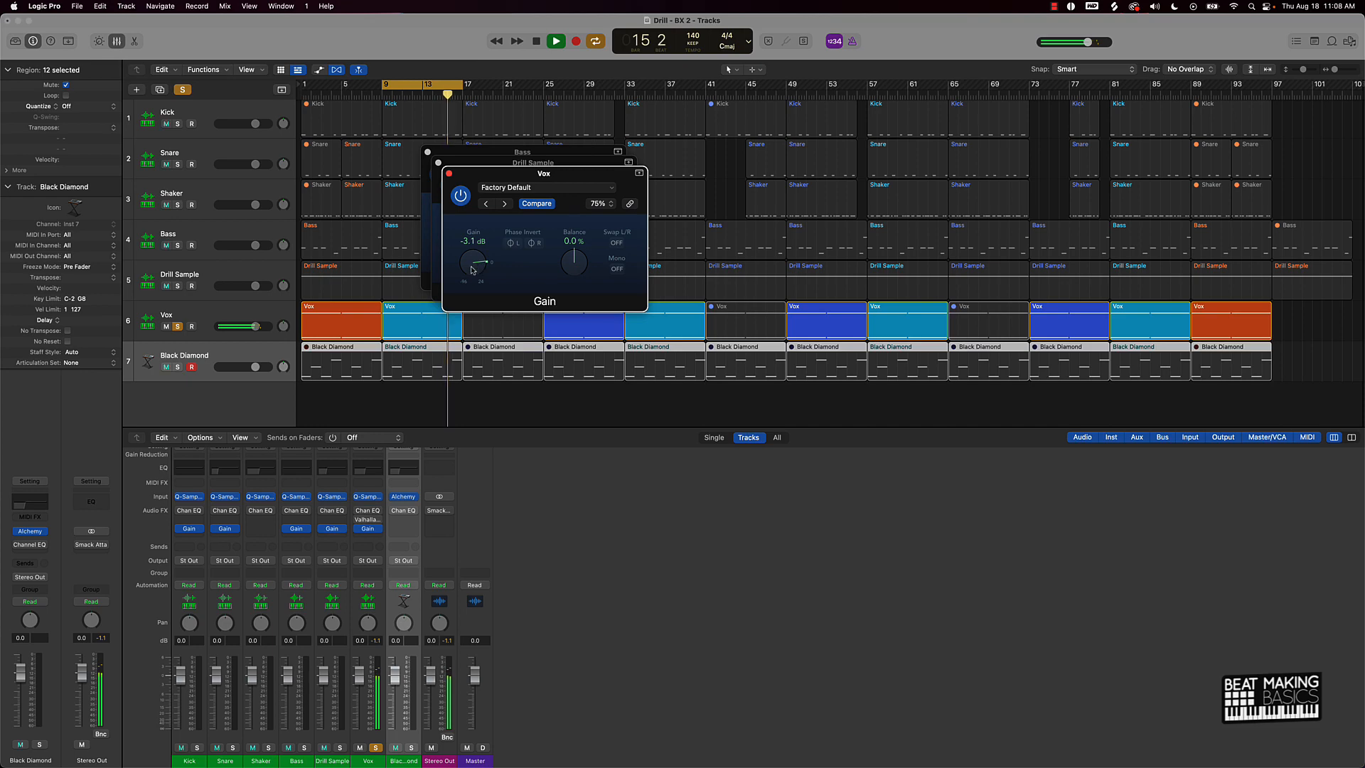
Switch the solo from Vox to Black Diamond, audition it to check its level and stop playback
click(411, 747)
click(375, 747)
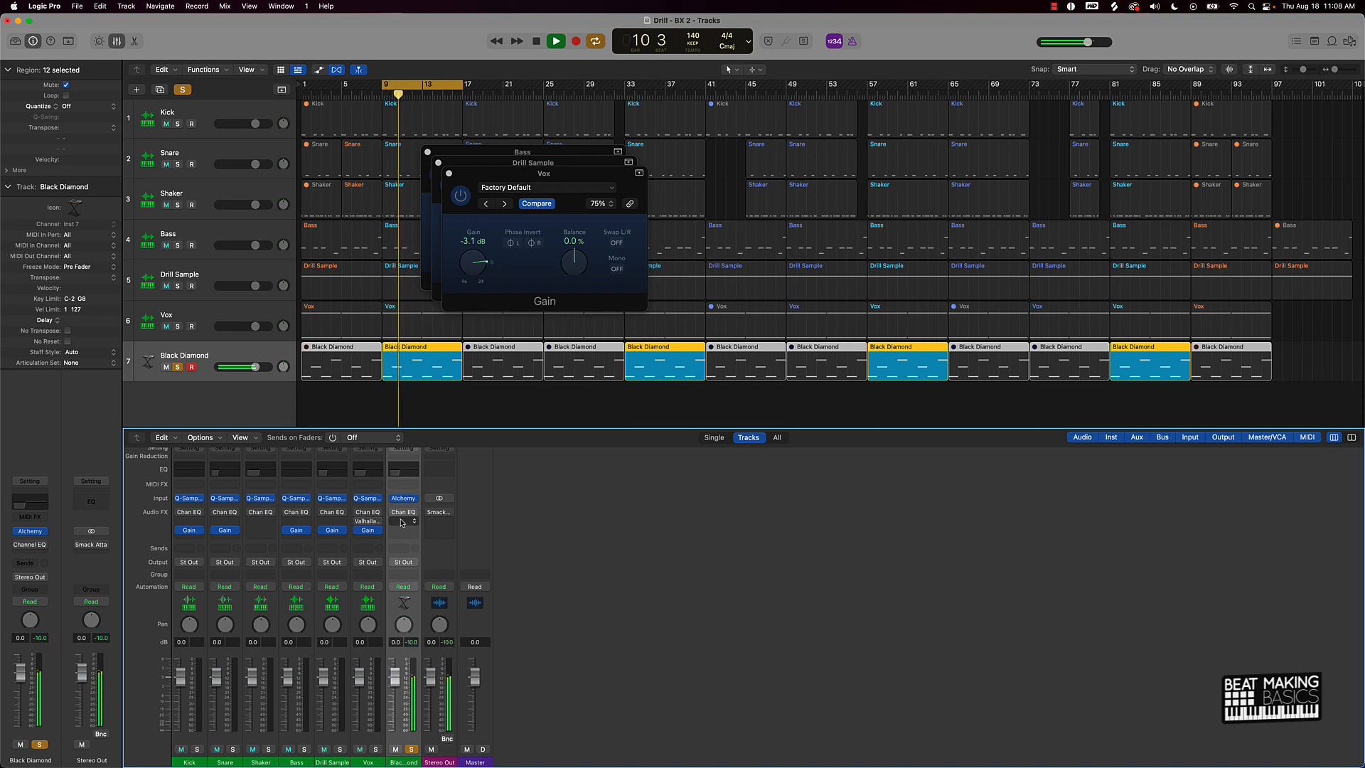
key(space)
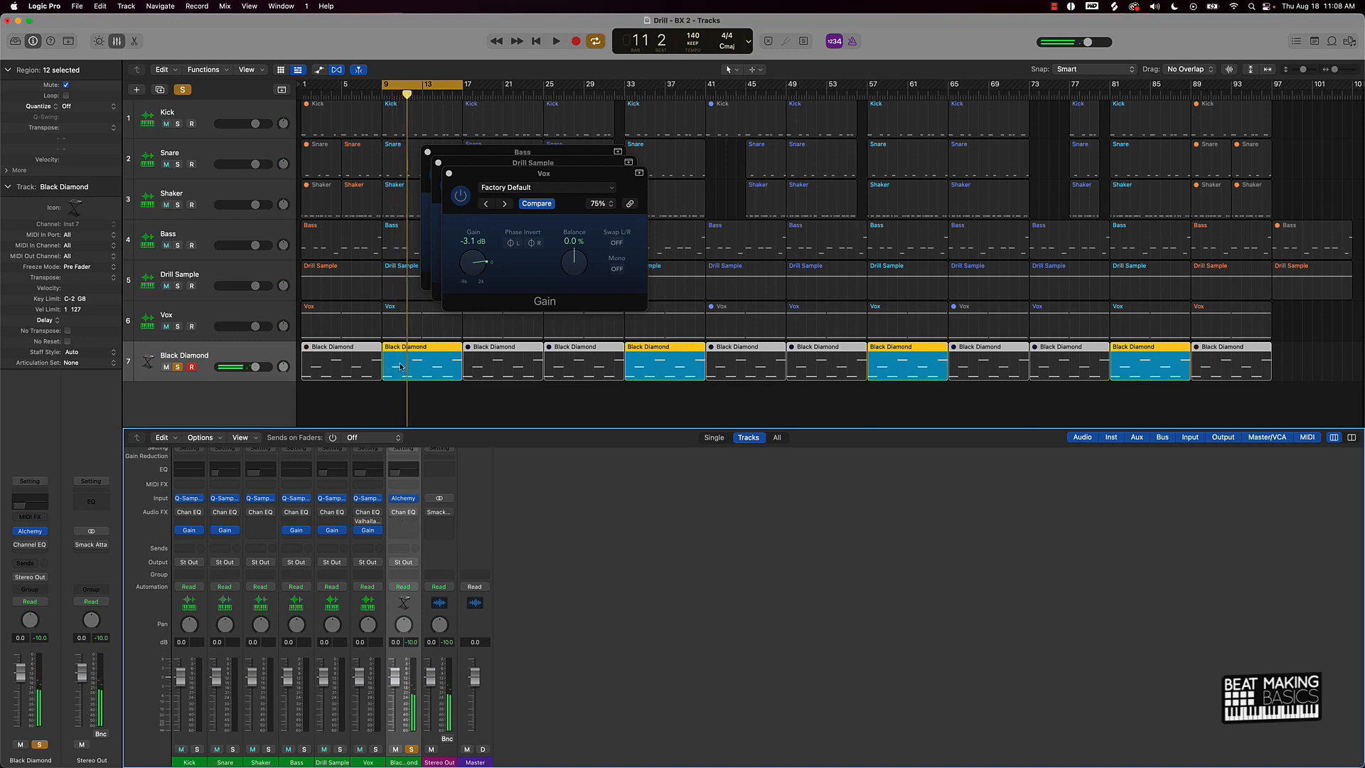
Close the Vox, Drill Sample and Bass Gain windows and turn off the solo on Black Diamond
click(448, 174)
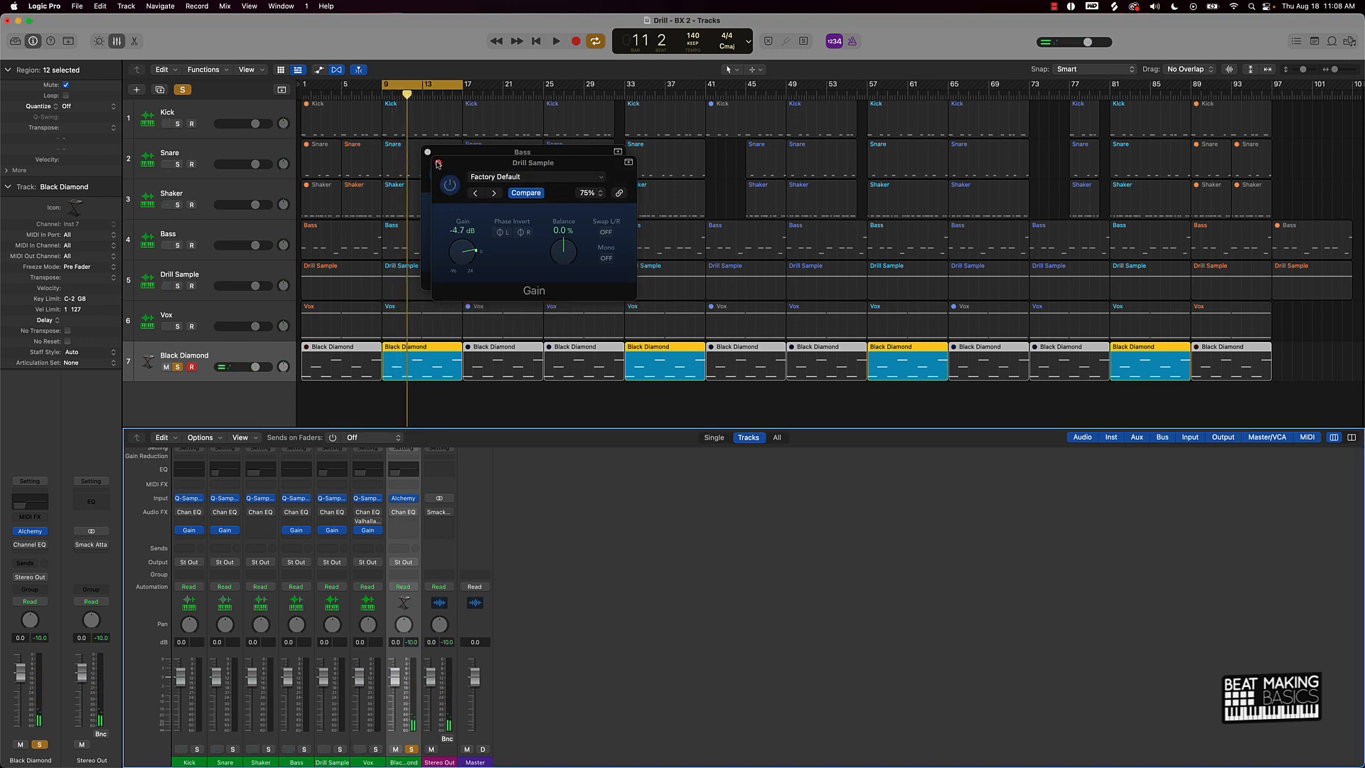
click(438, 163)
click(427, 152)
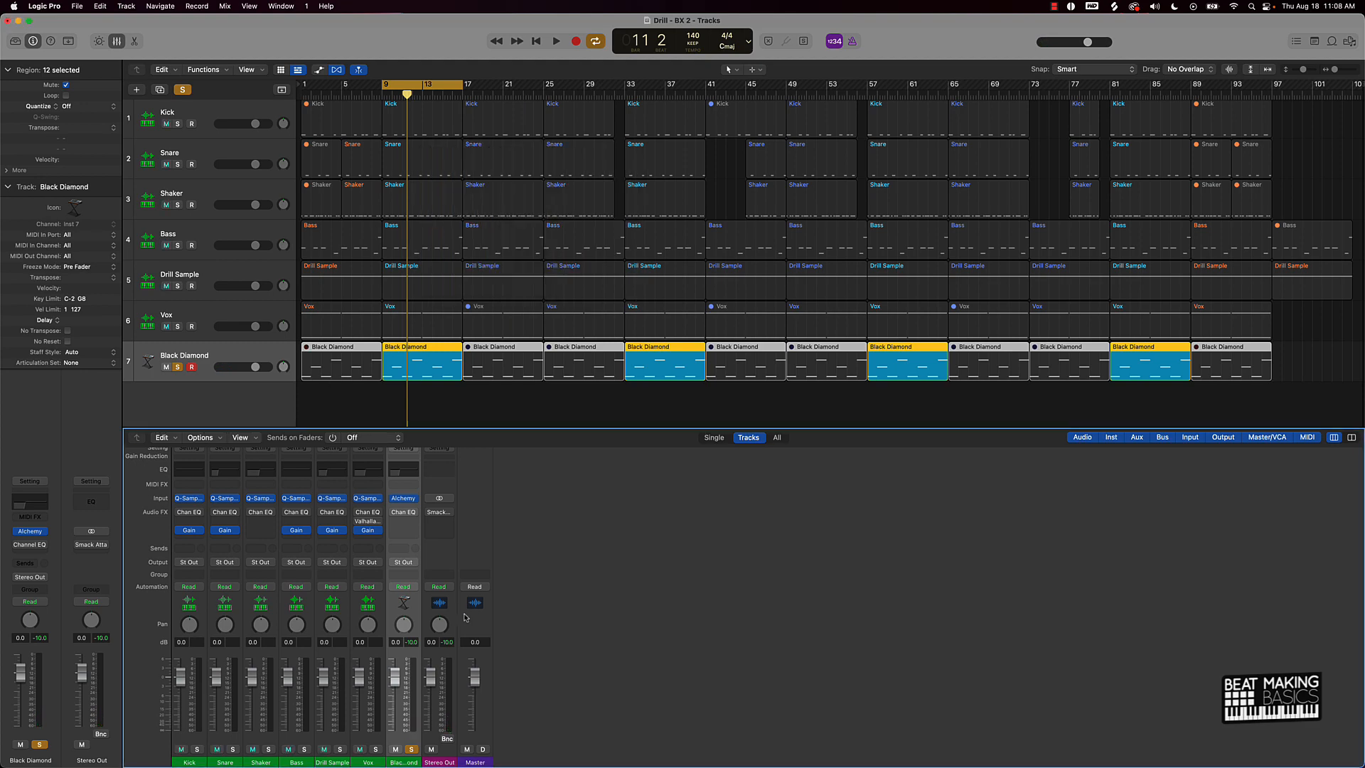
click(412, 750)
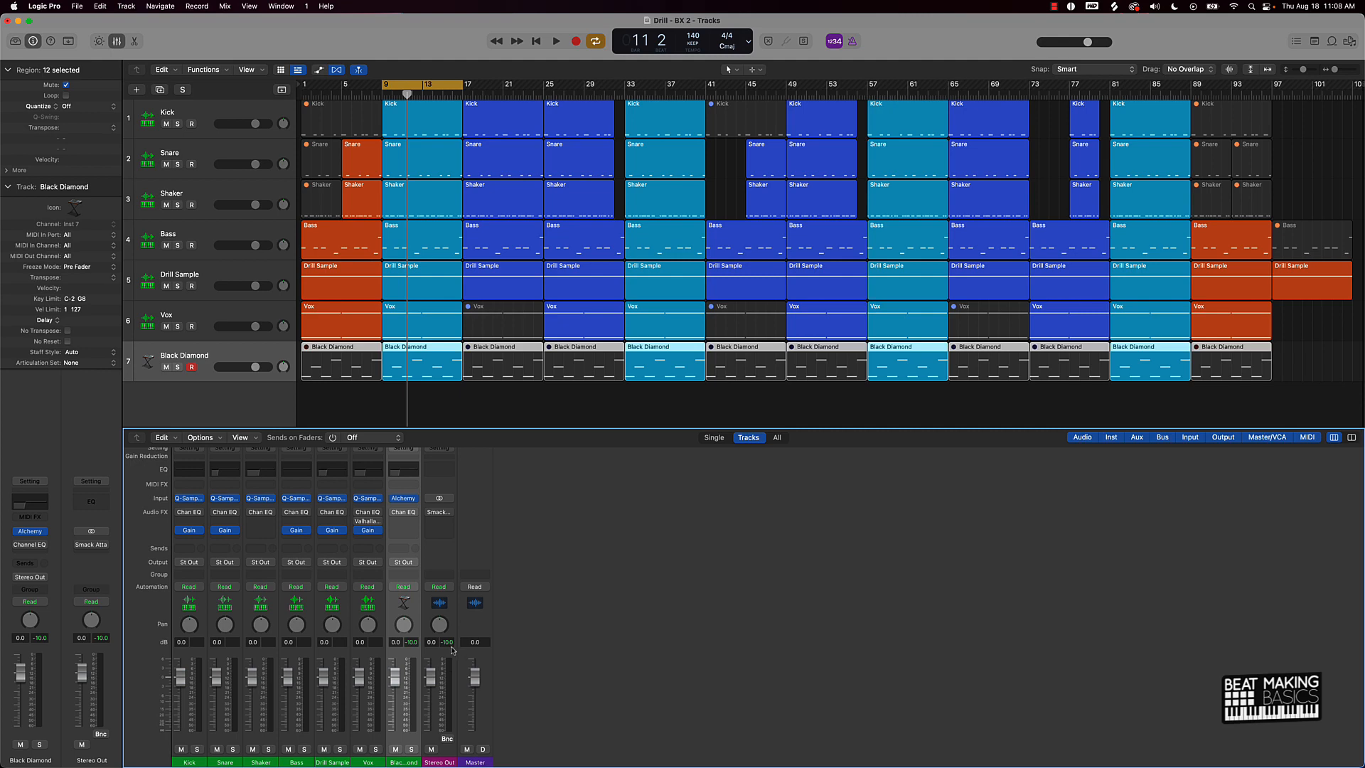
Play the full mix from bar 9 to check the Stereo Out level, muting Black Diamond and Vox during playback
key(space)
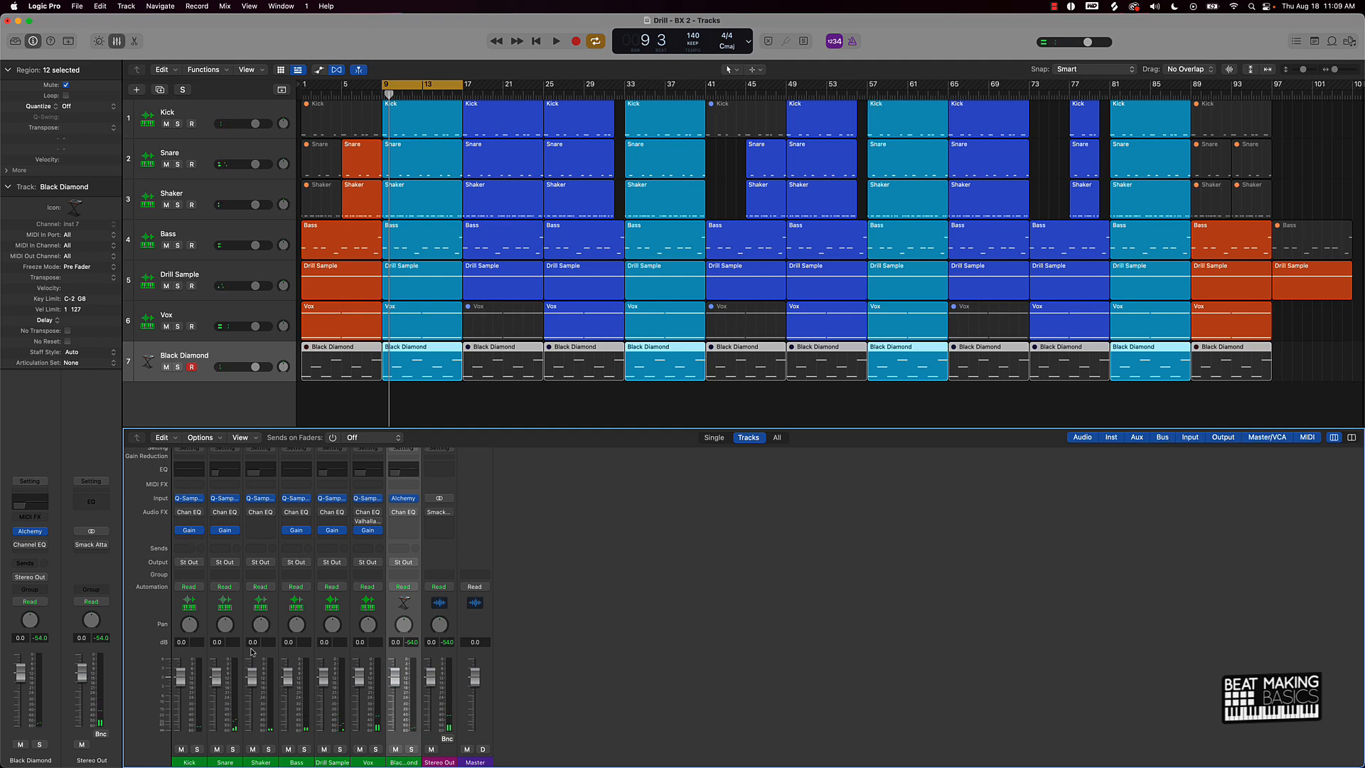
key(space)
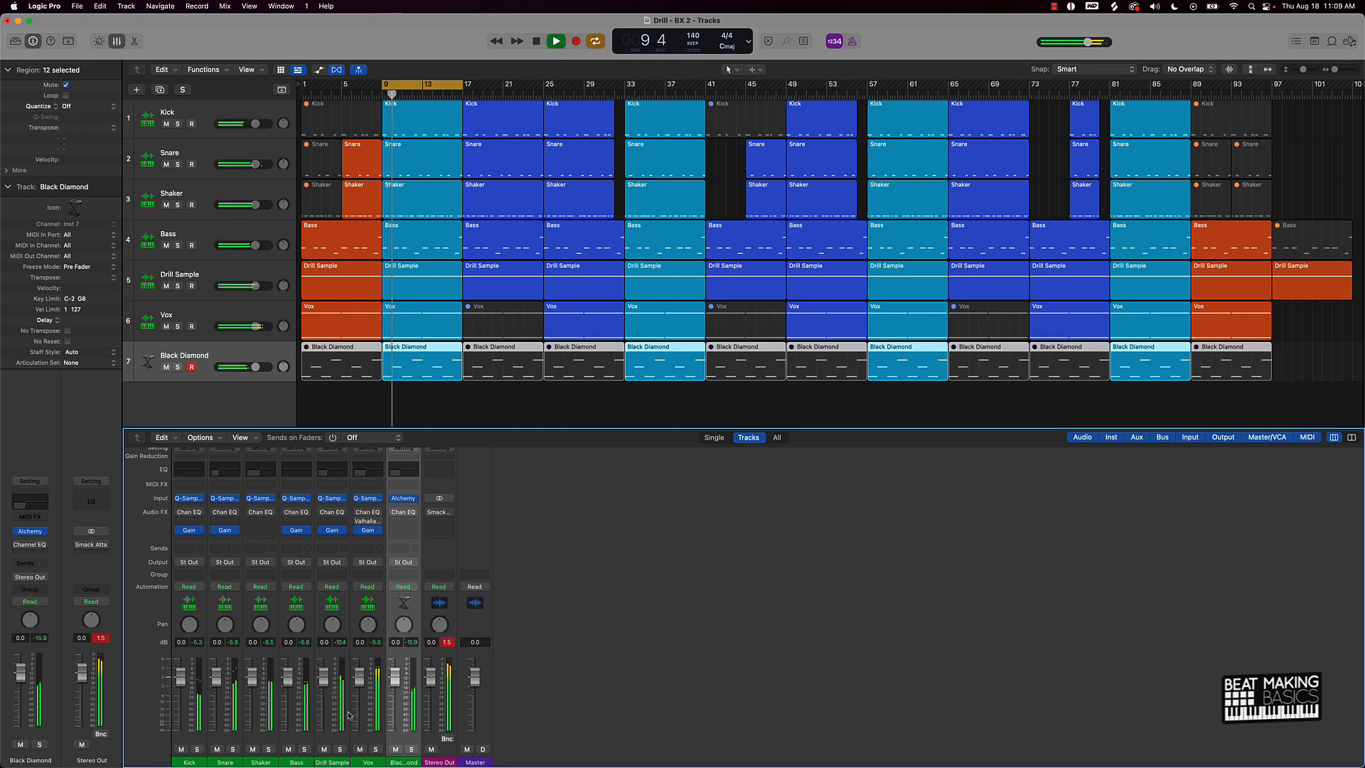
click(395, 749)
click(359, 749)
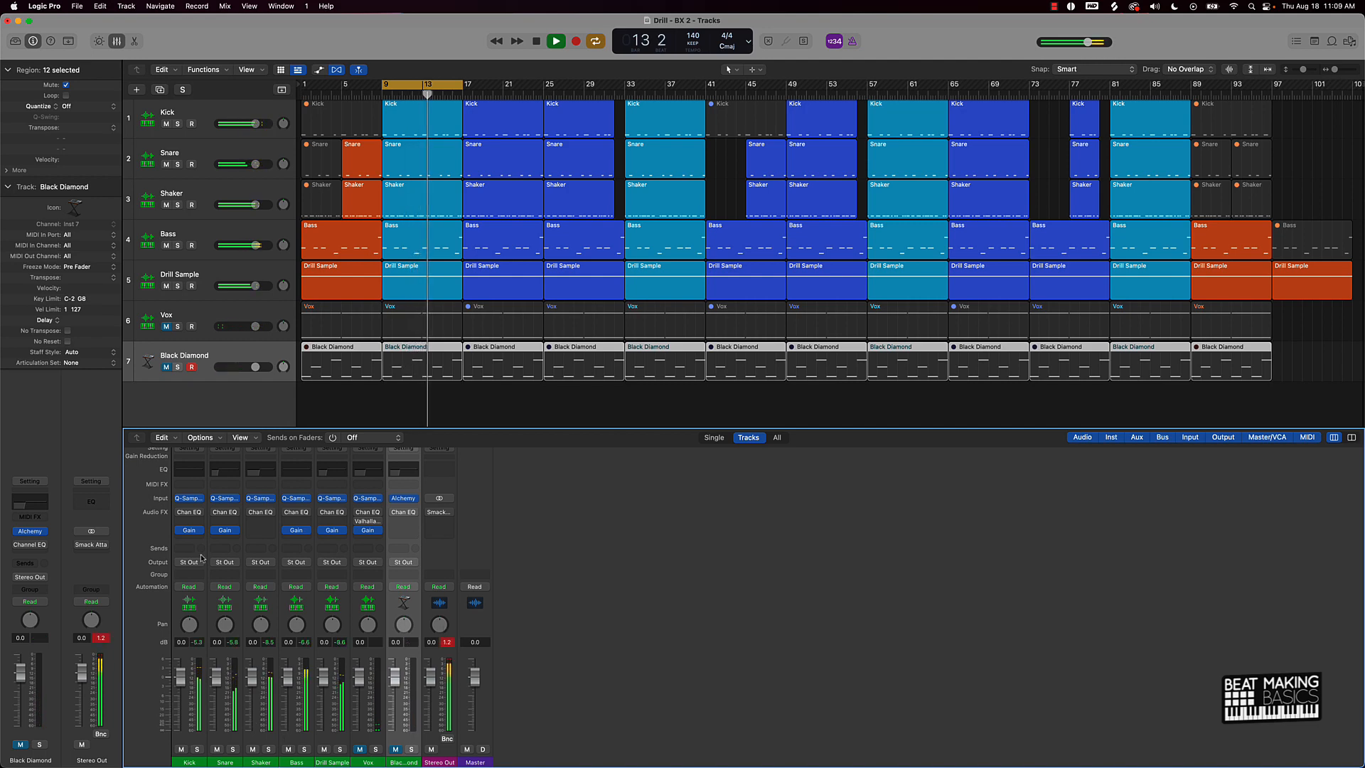
Lower the Kick's Gain plug-in to -5.6 dB during playback, resetting the Stereo Out peak reading between adjustments
click(189, 530)
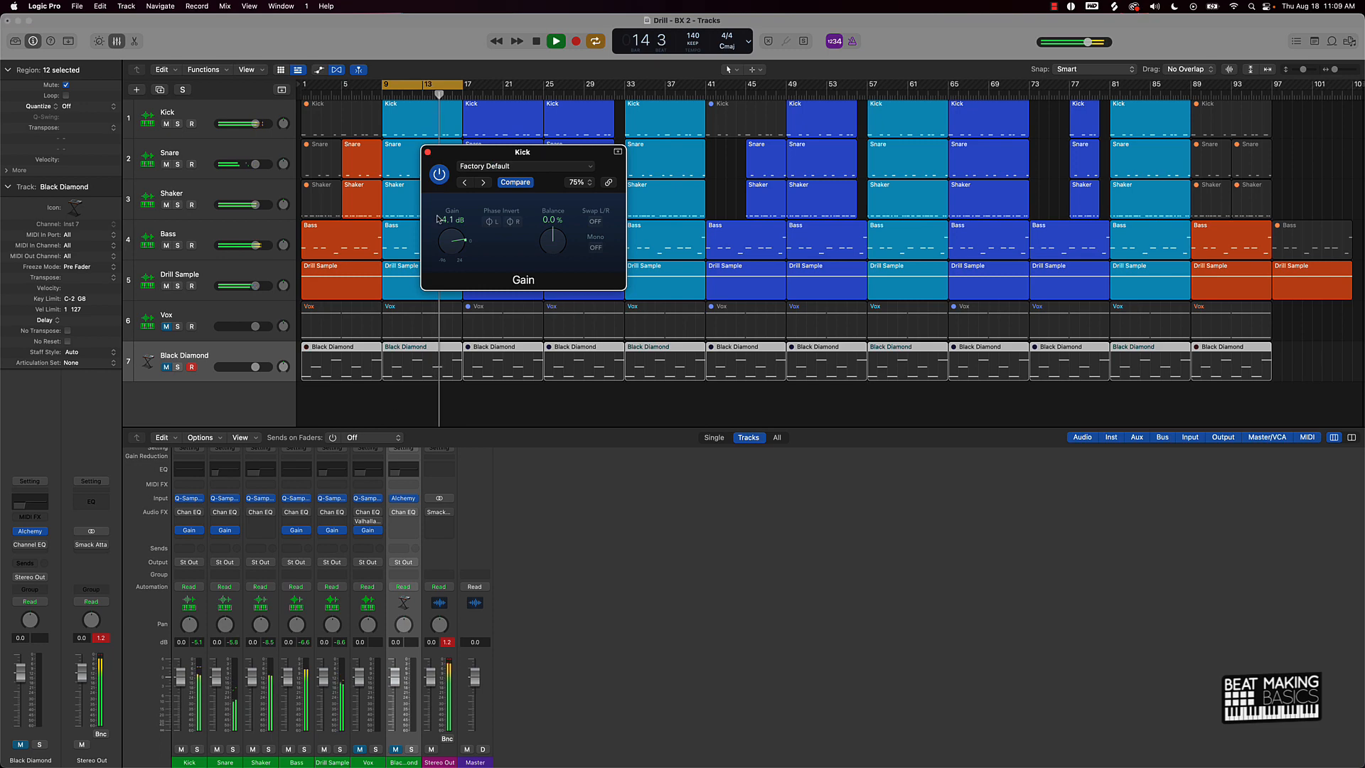
drag(440, 239, 440, 243)
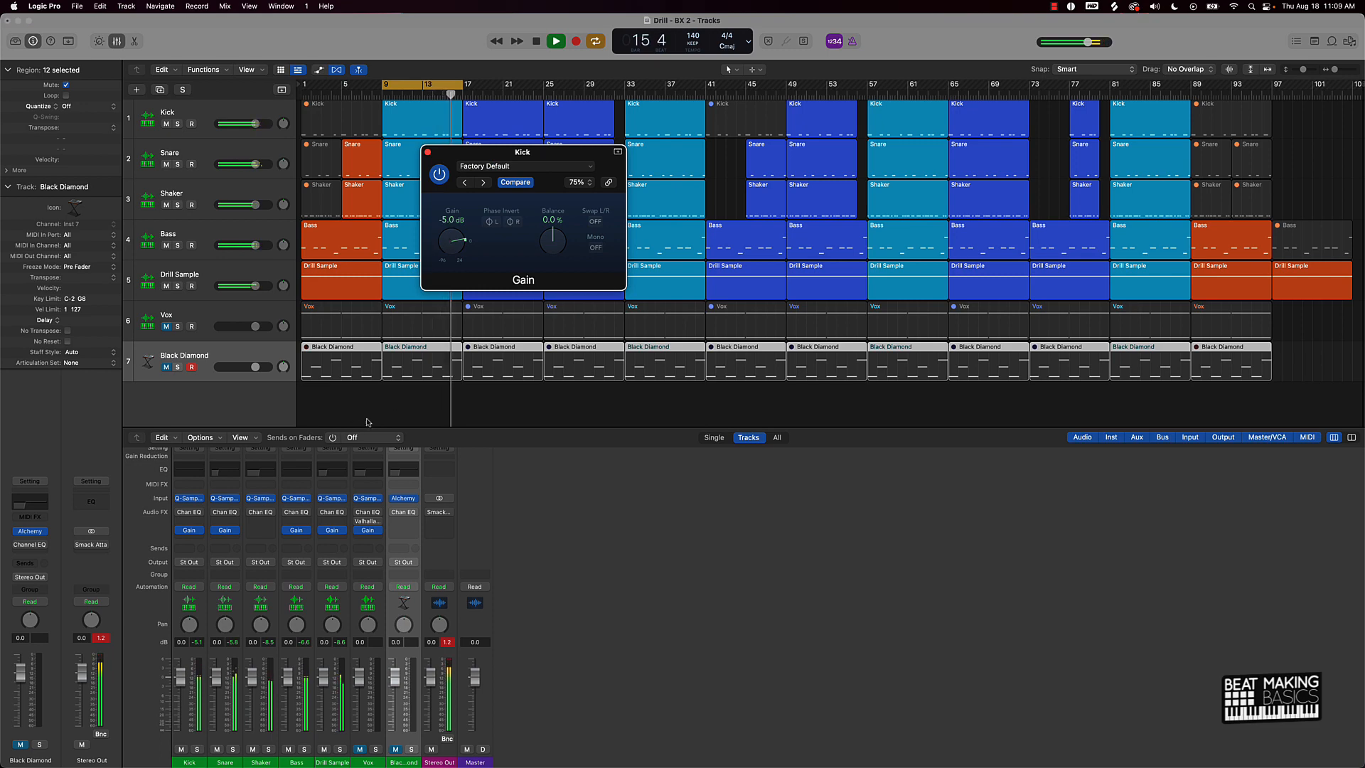
click(450, 642)
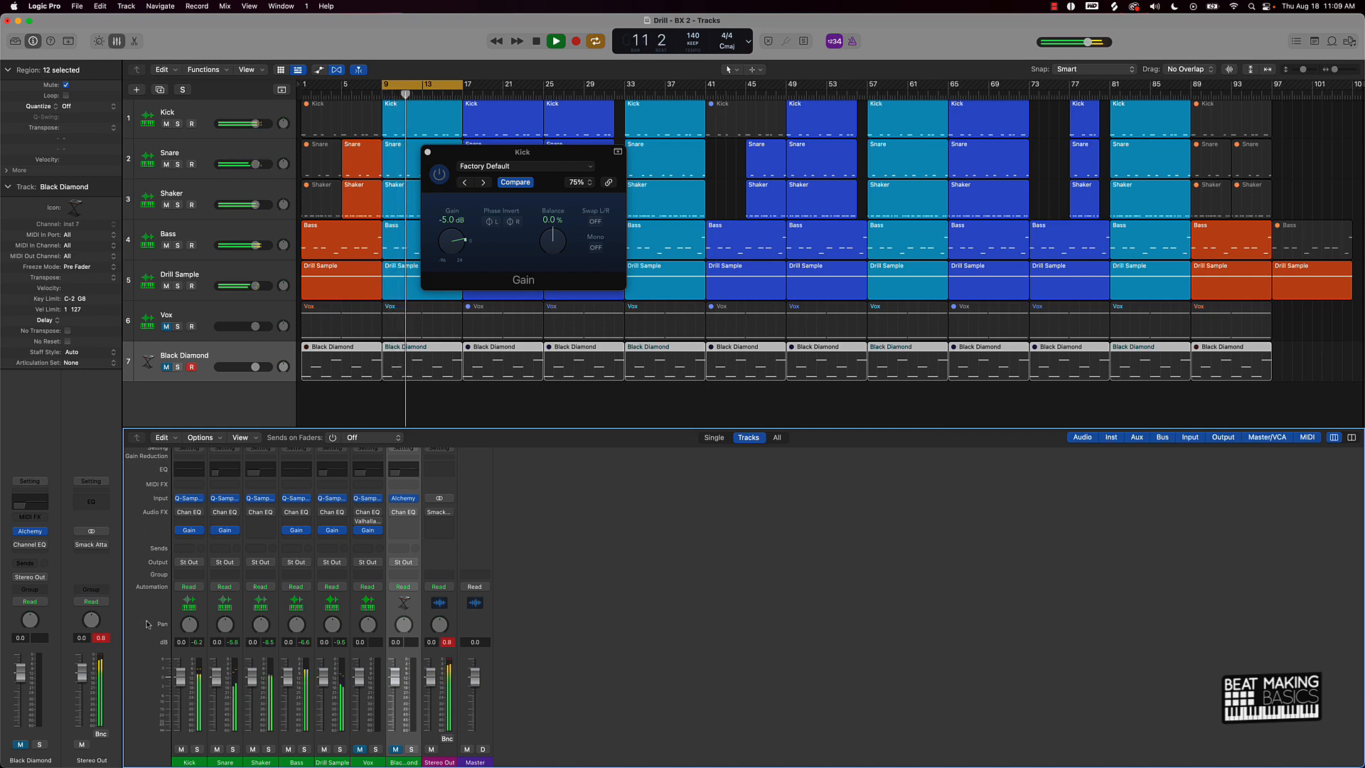
click(427, 152)
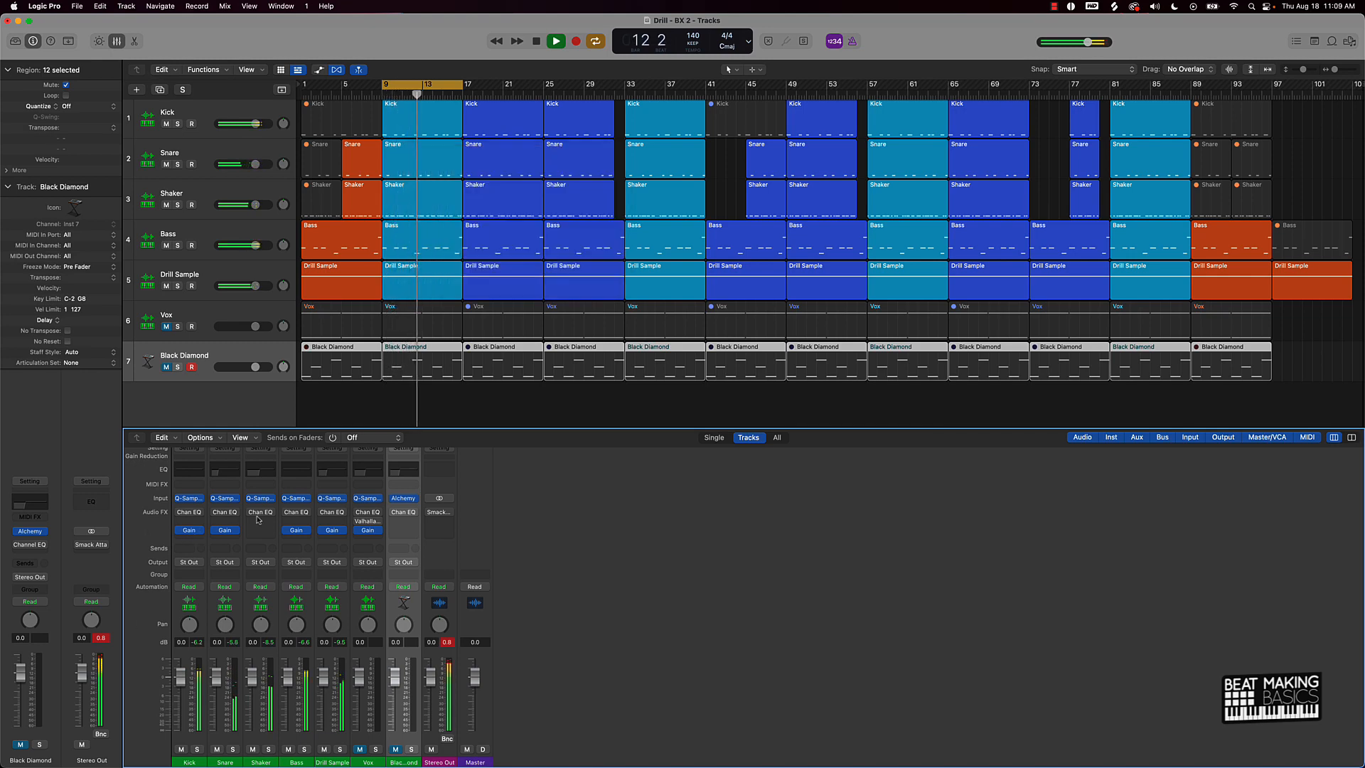
click(189, 530)
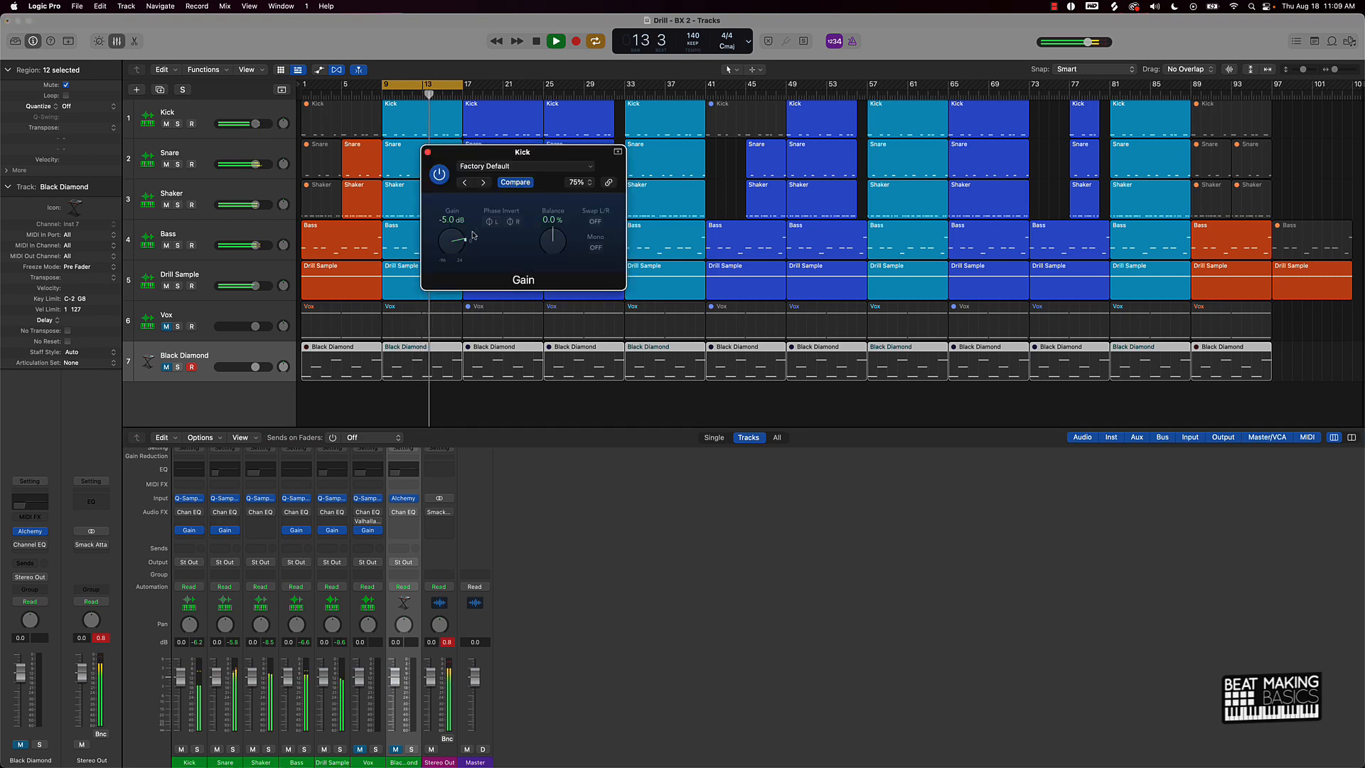
drag(454, 241, 455, 243)
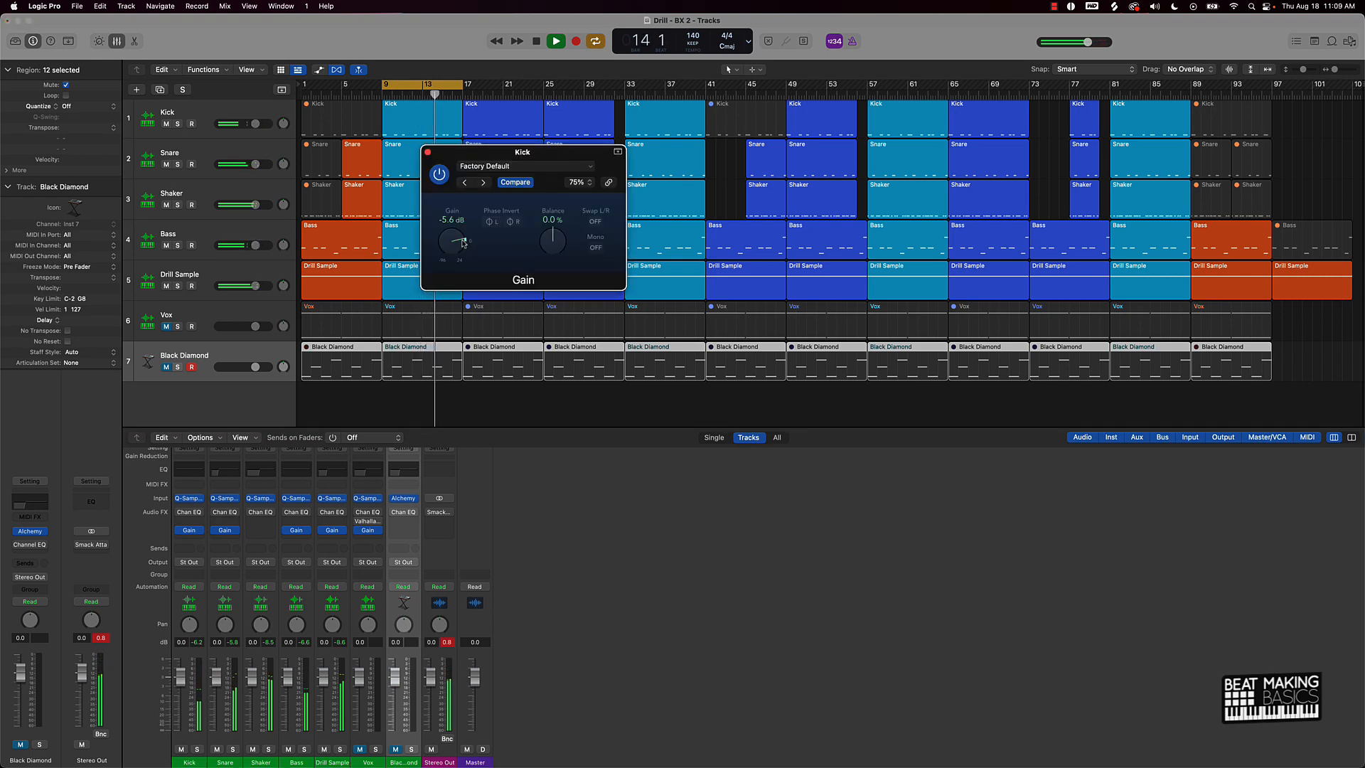
Lower the Bass channel's Gain plug-in to -6.5 dB while the mix plays
click(297, 530)
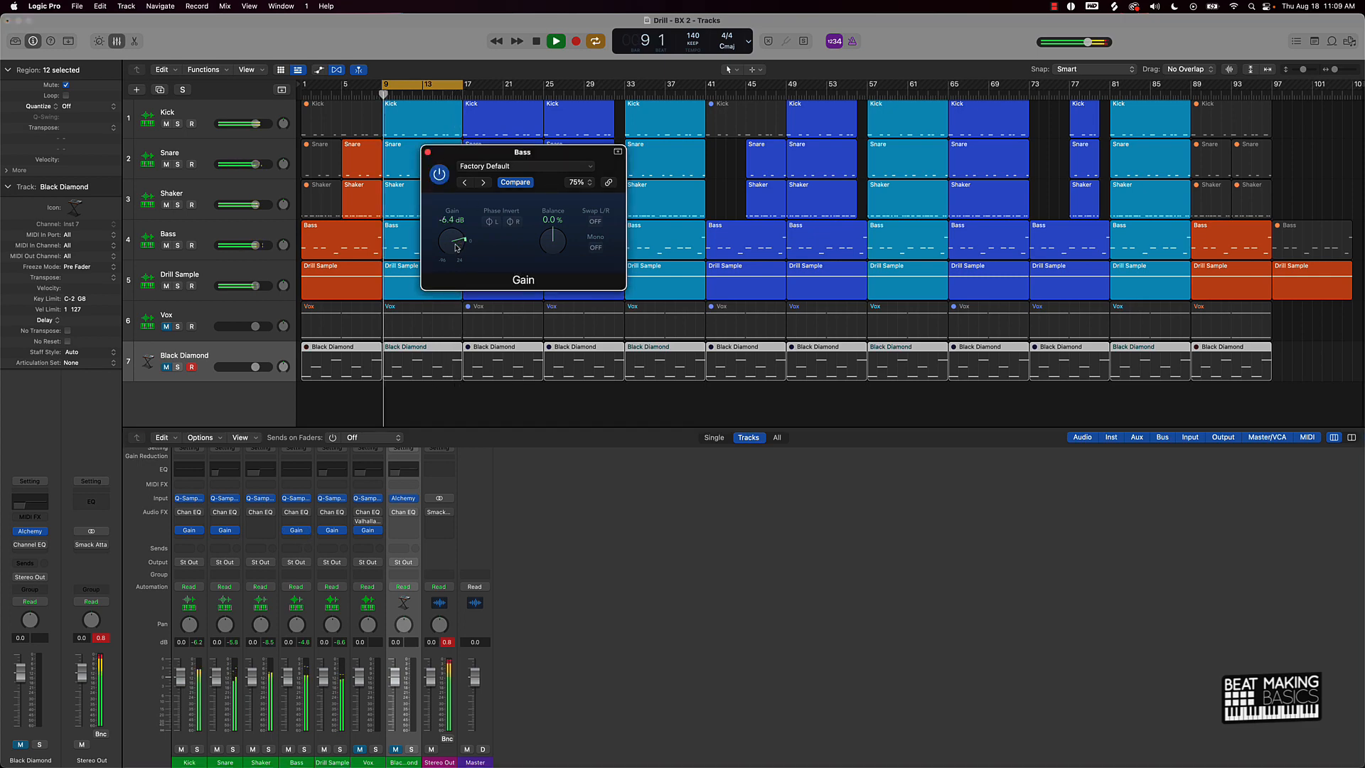
drag(456, 247, 456, 249)
click(609, 598)
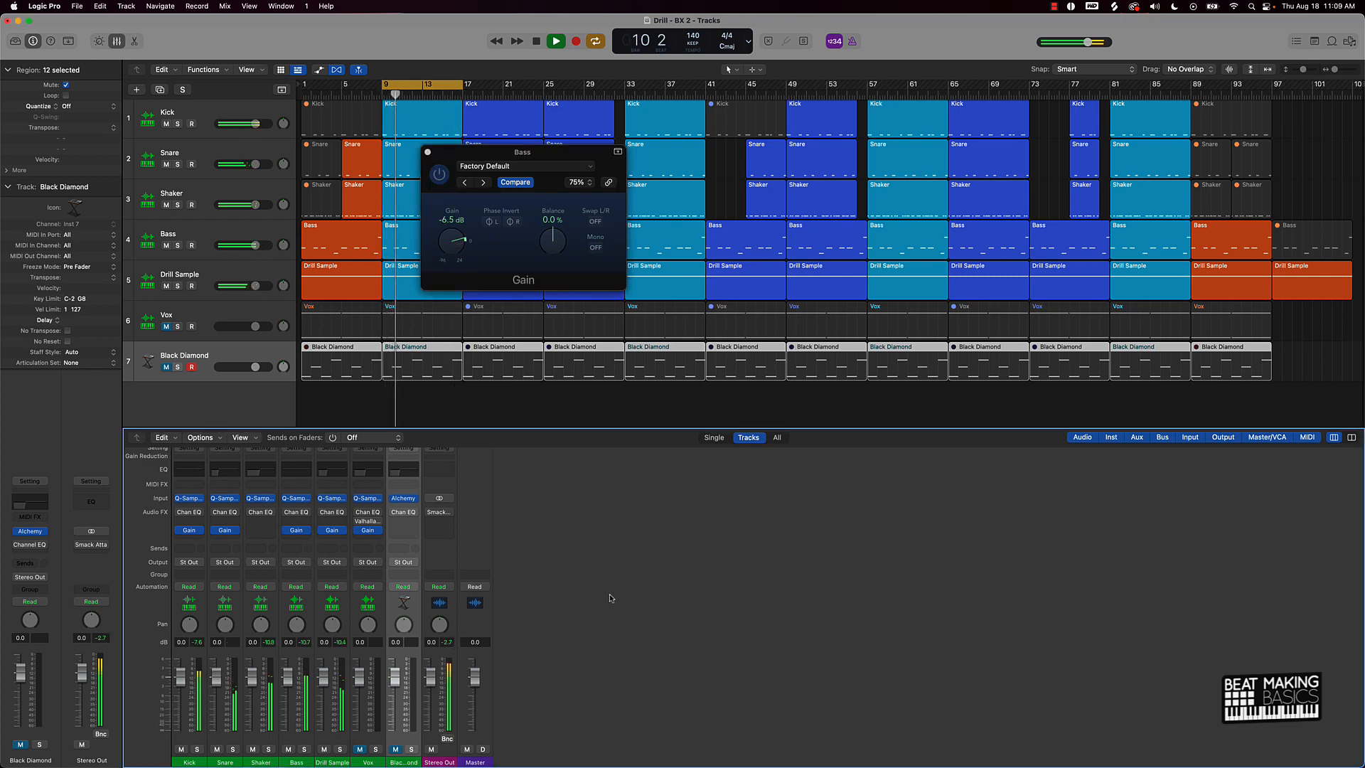
Unmute Vox and Black Diamond to check the full mix, stop playback and close the Bass and Kick Gain windows
click(360, 749)
click(395, 749)
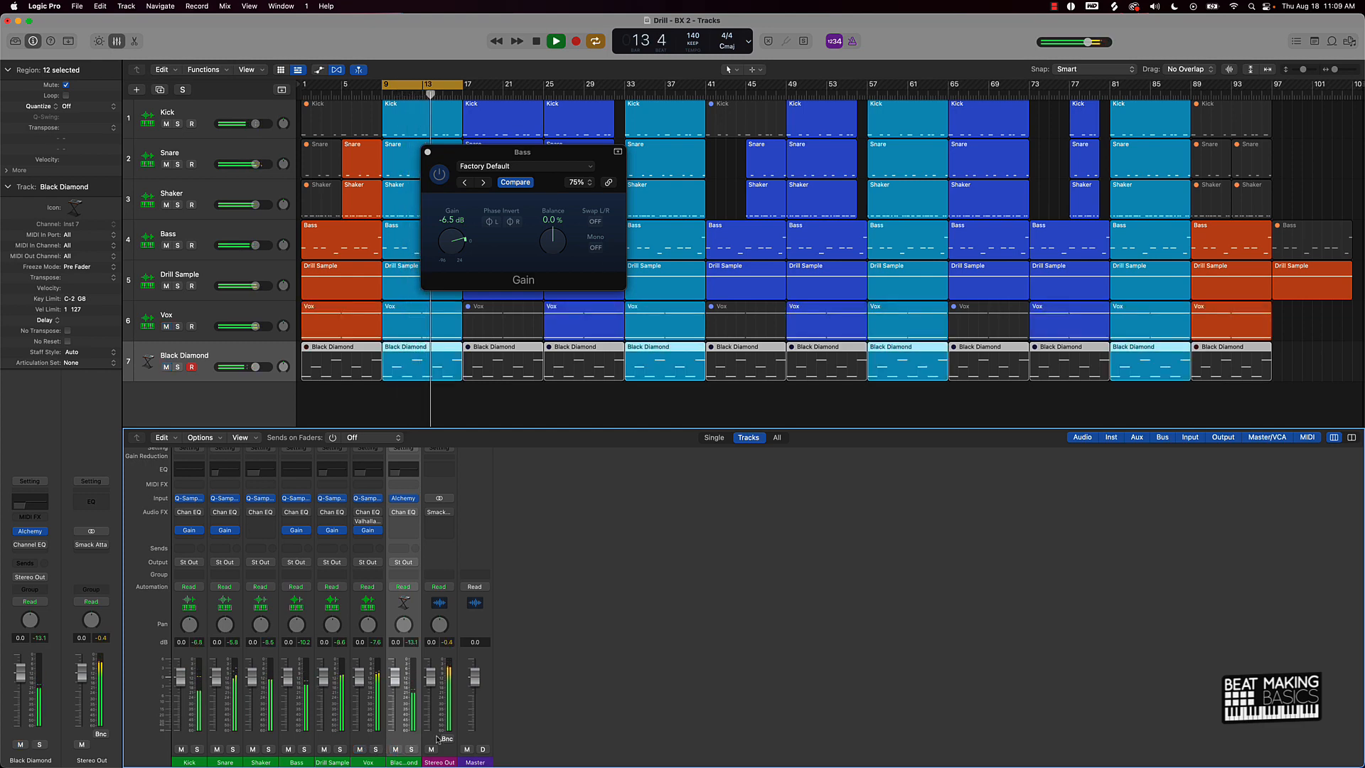
key(space)
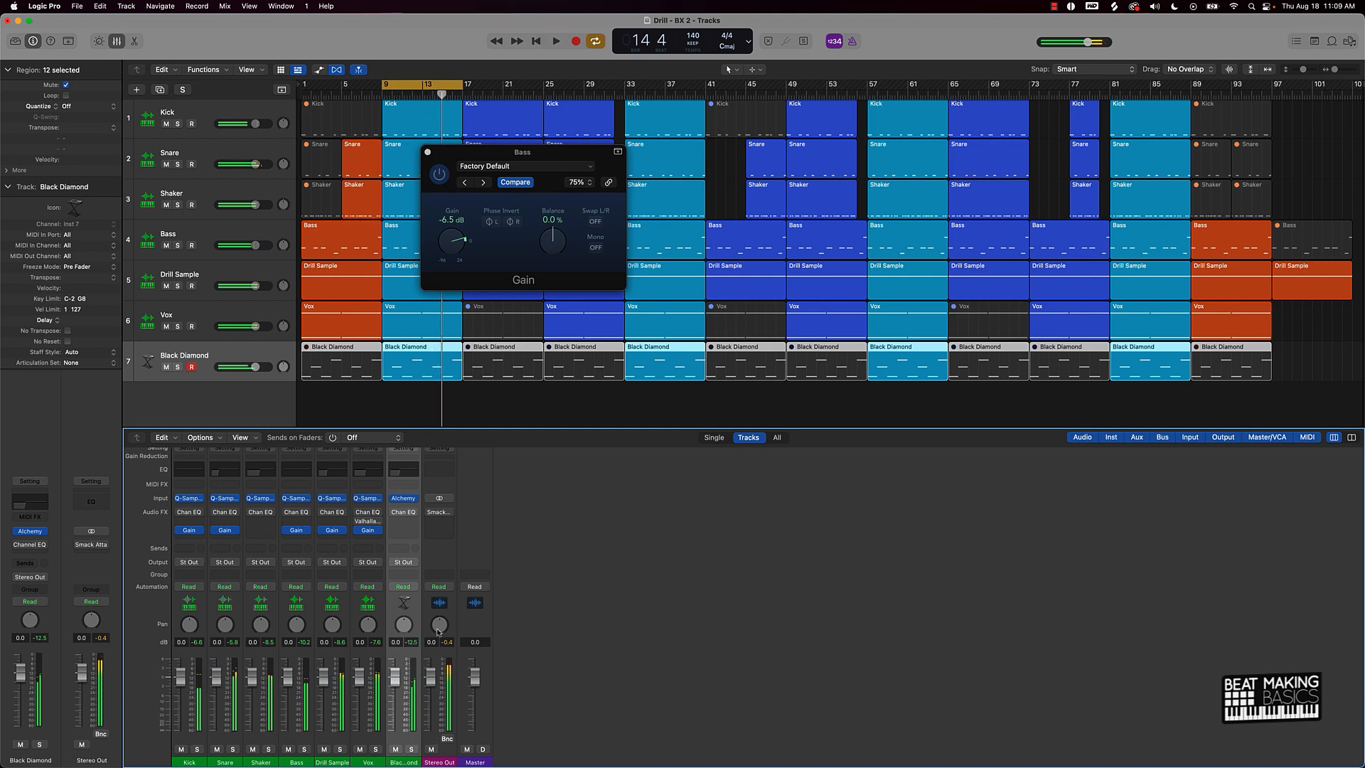
click(427, 152)
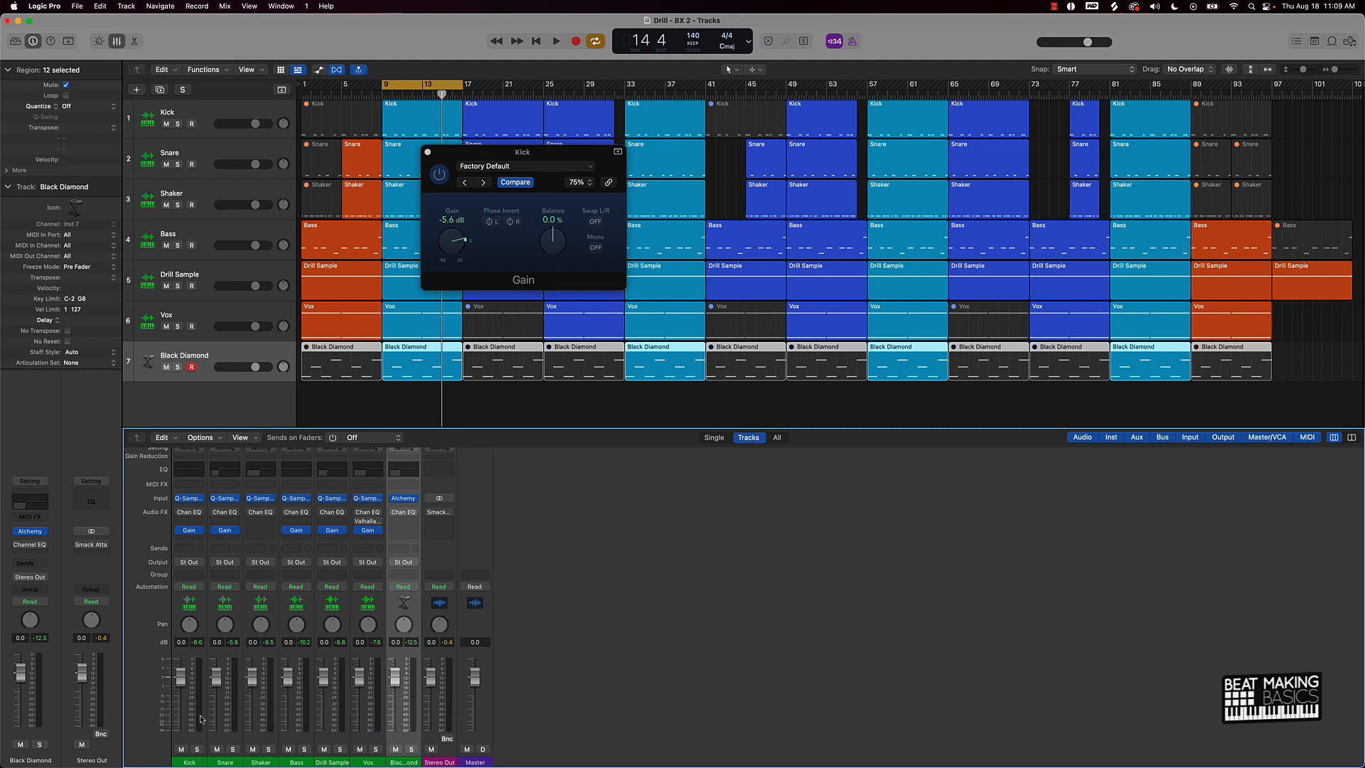
click(427, 153)
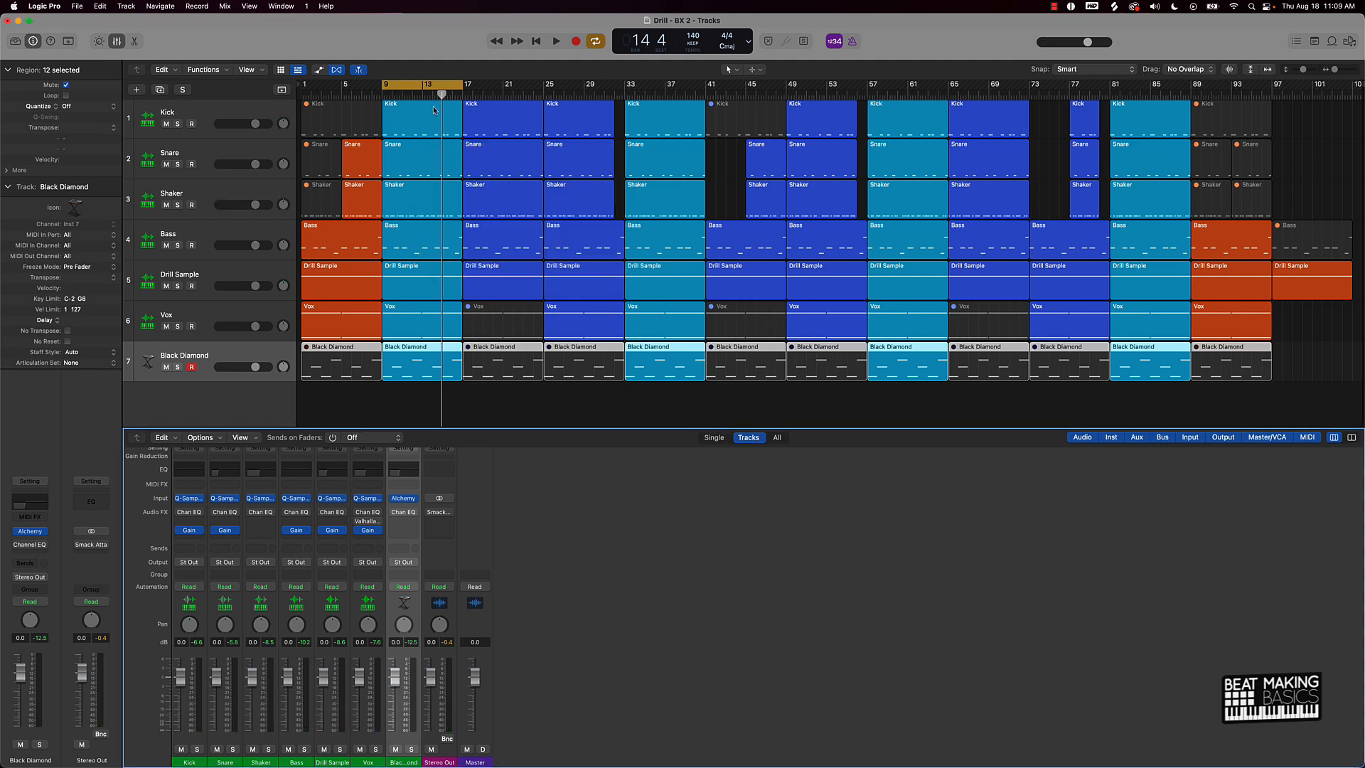
Turn off the cycle range and return the playhead to bar 1 with no regions selected
click(433, 84)
key(Return)
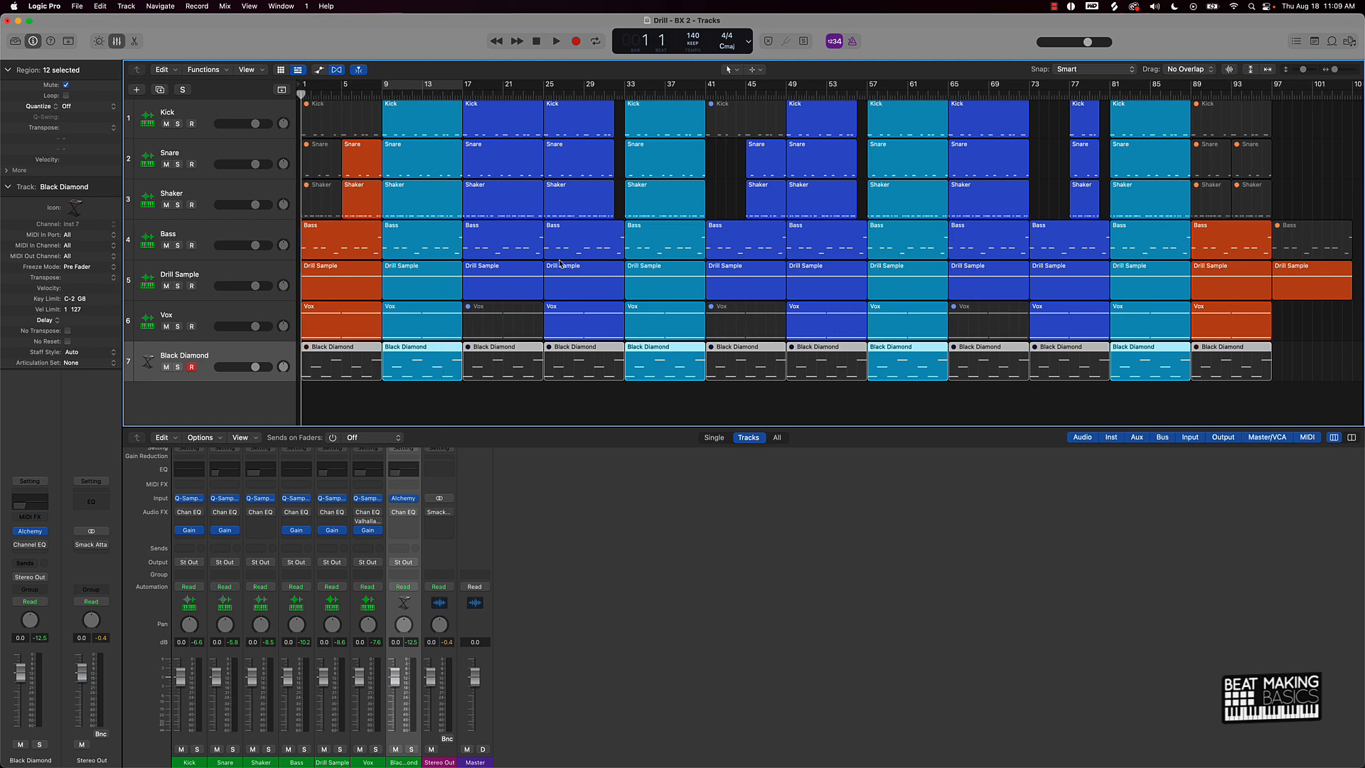
click(574, 402)
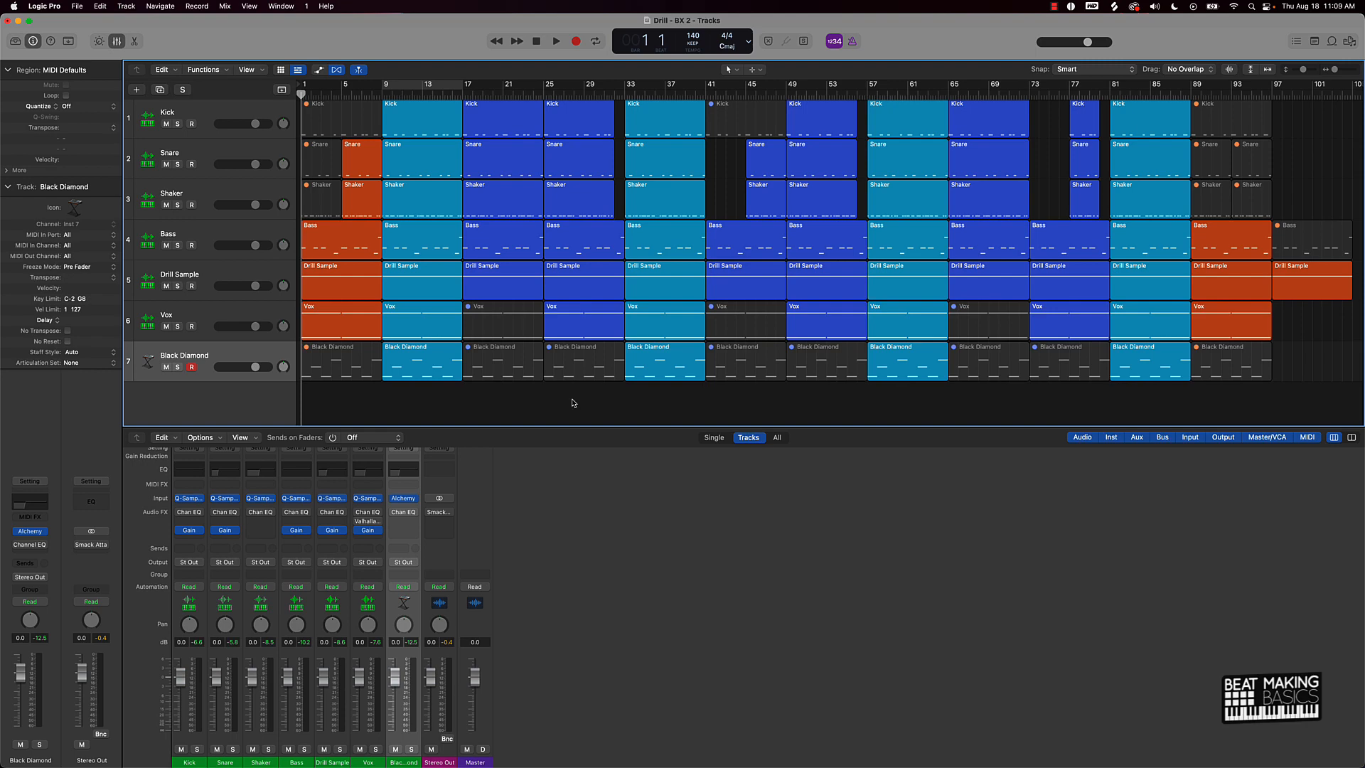
Open the export of all tracks as audio files and create a Desktop folder named "Drill BX - Stems" as its destination
key(super+shift+e)
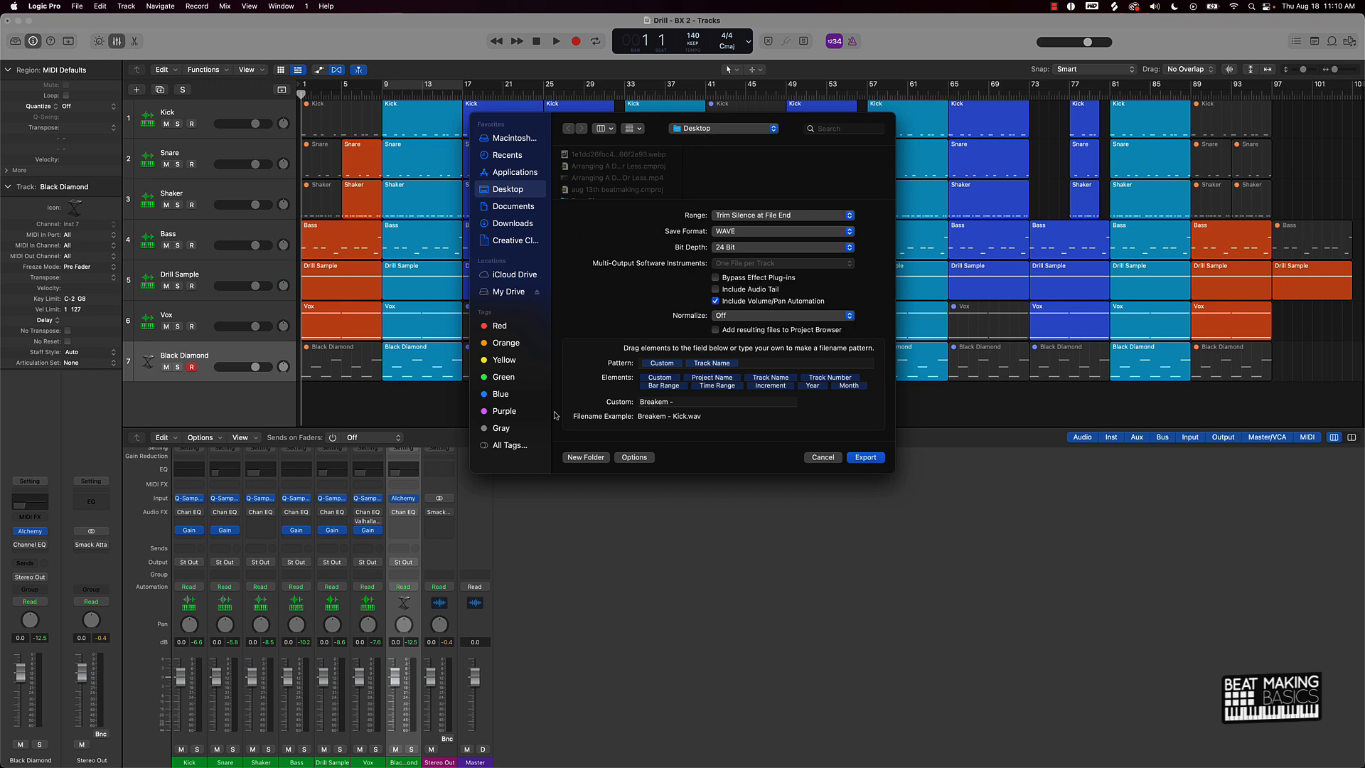
click(576, 457)
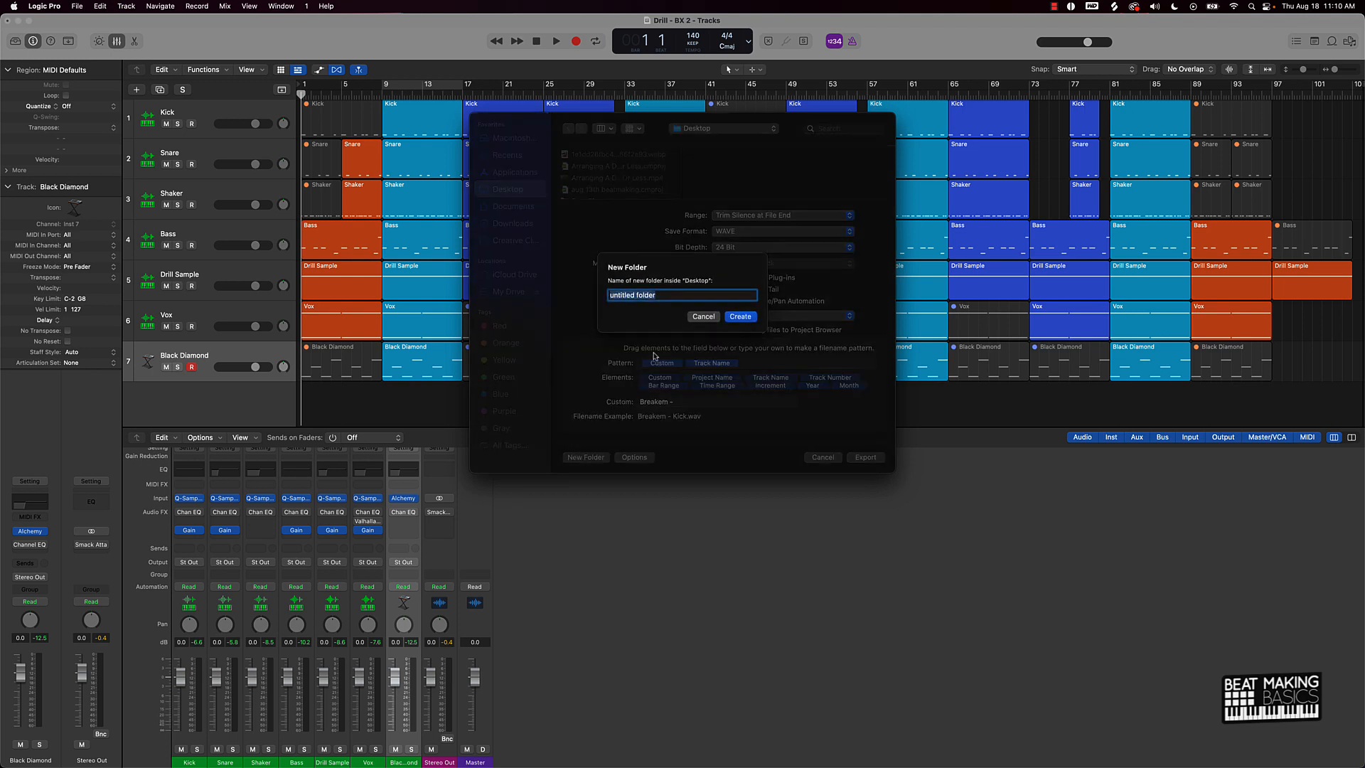
text(Drill BX - Stems)
key(Return)
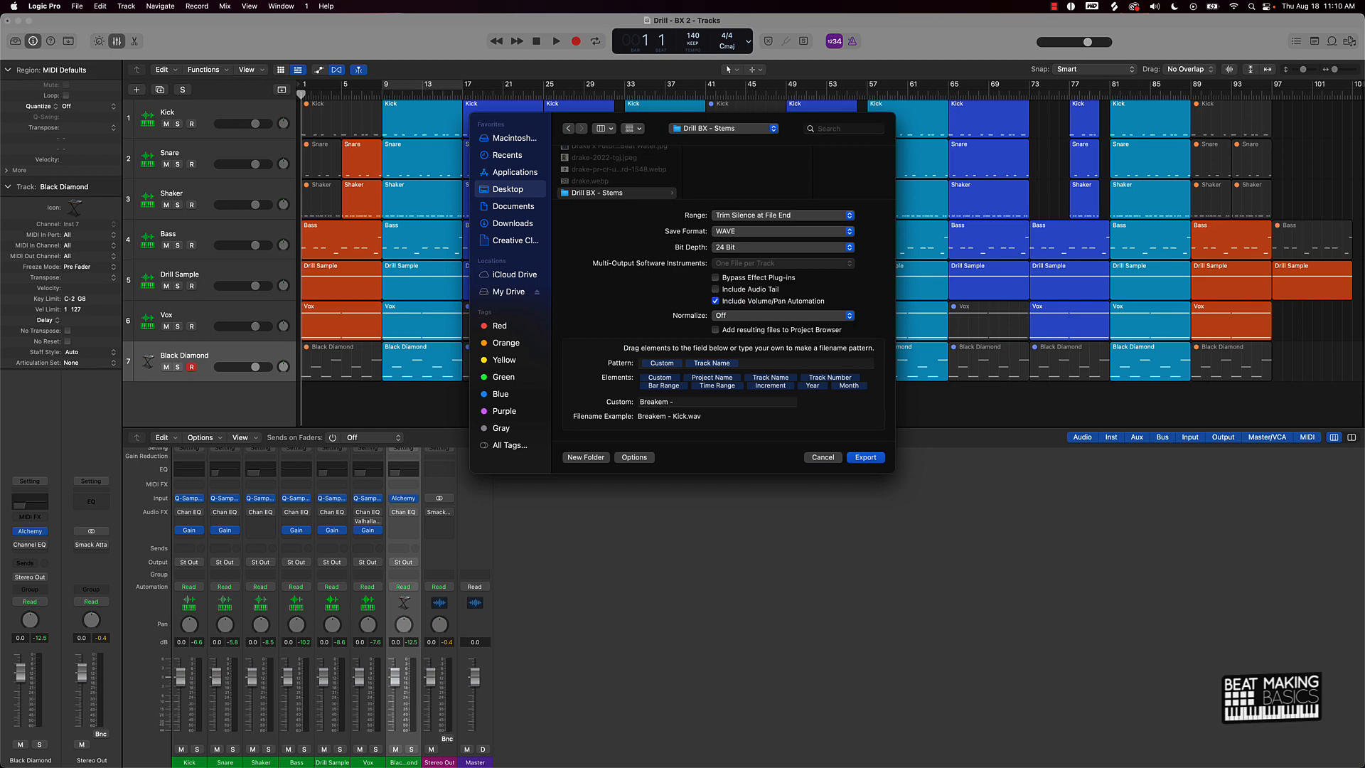
Keep normalizing off and the WAVE save format for the stem export
click(738, 318)
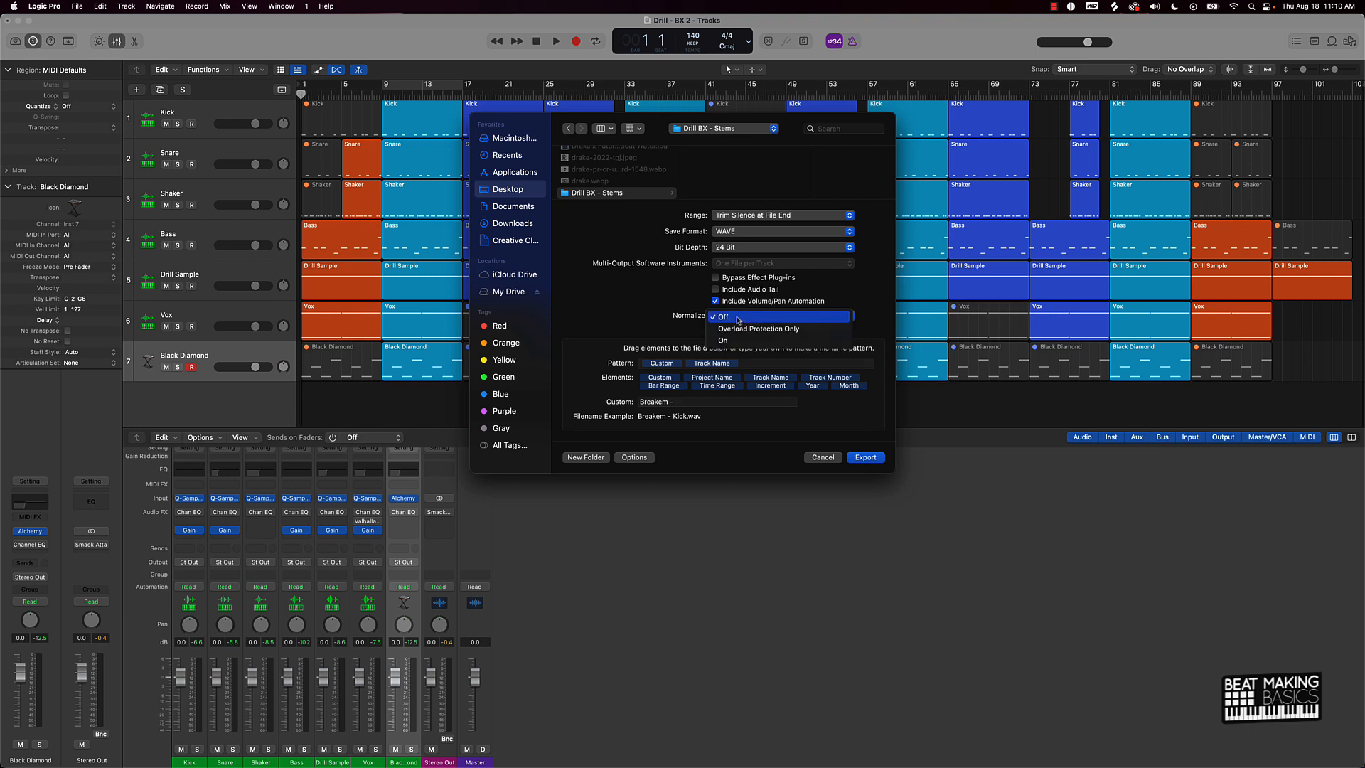
click(807, 318)
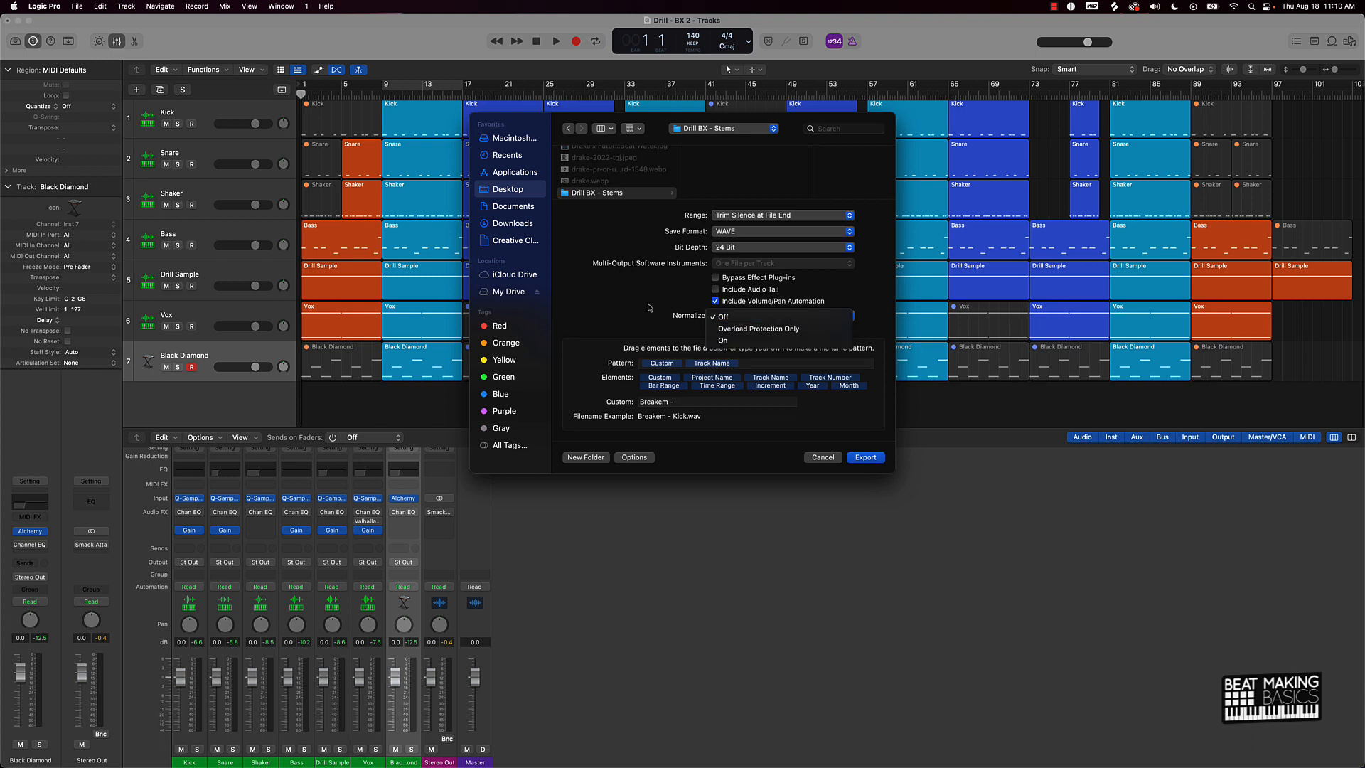
click(727, 232)
click(742, 237)
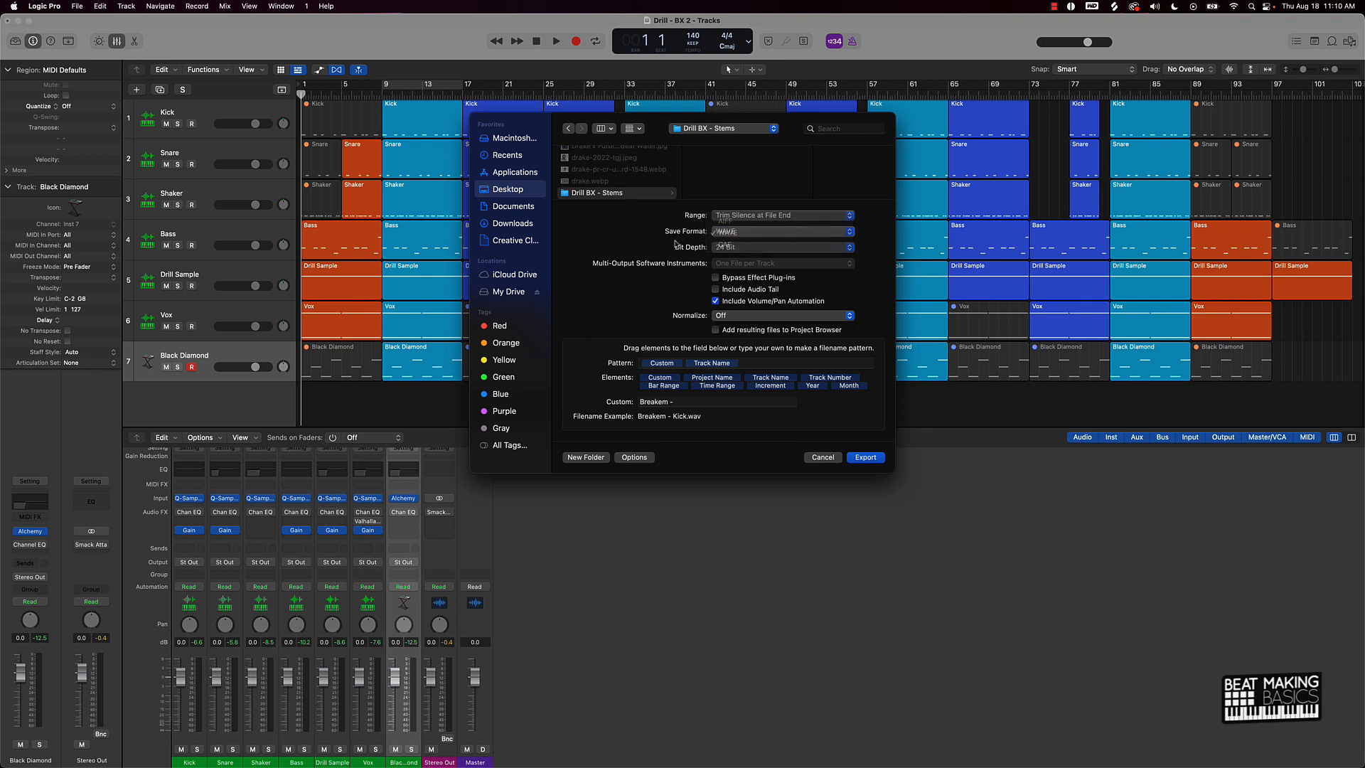
Set the custom filename prefix to "BX -" and export the stems into the "Drill BX - Stems" folder
click(683, 403)
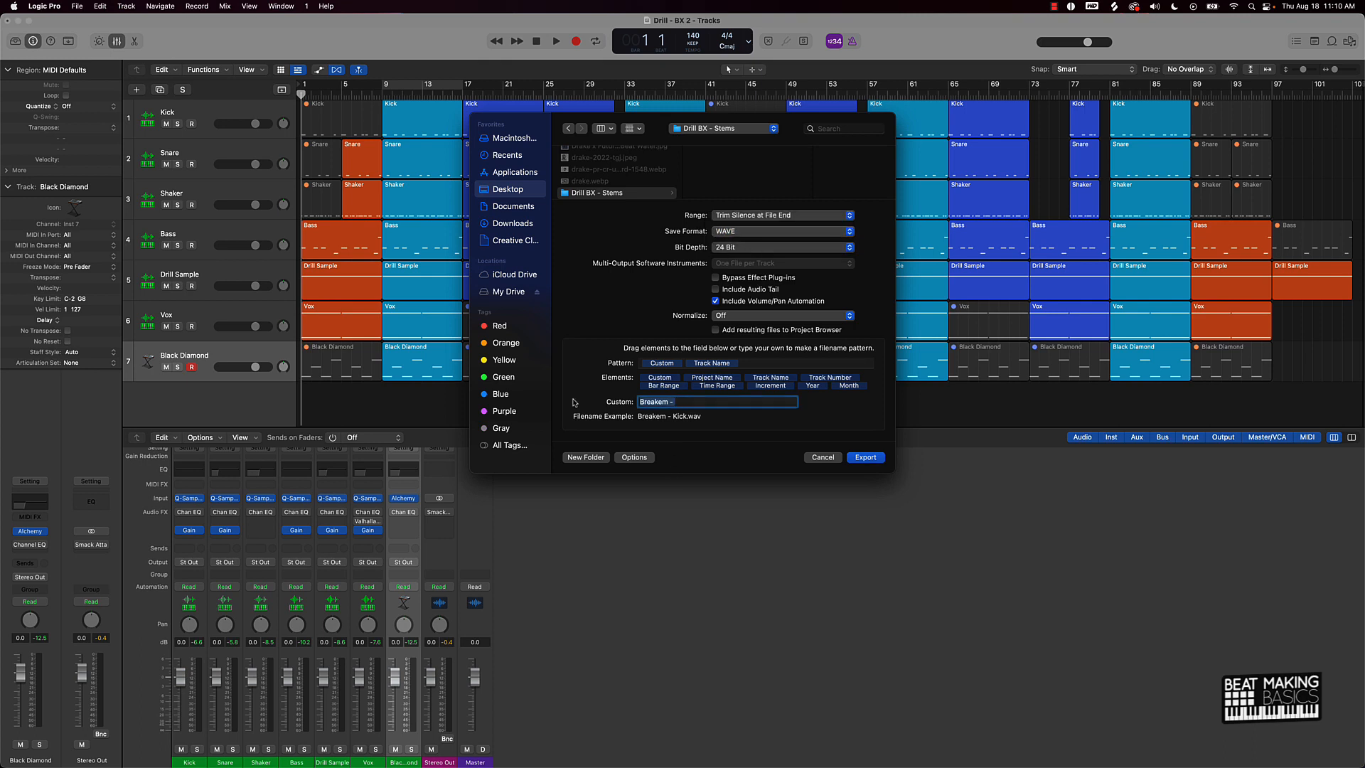
text(BX)
click(636, 193)
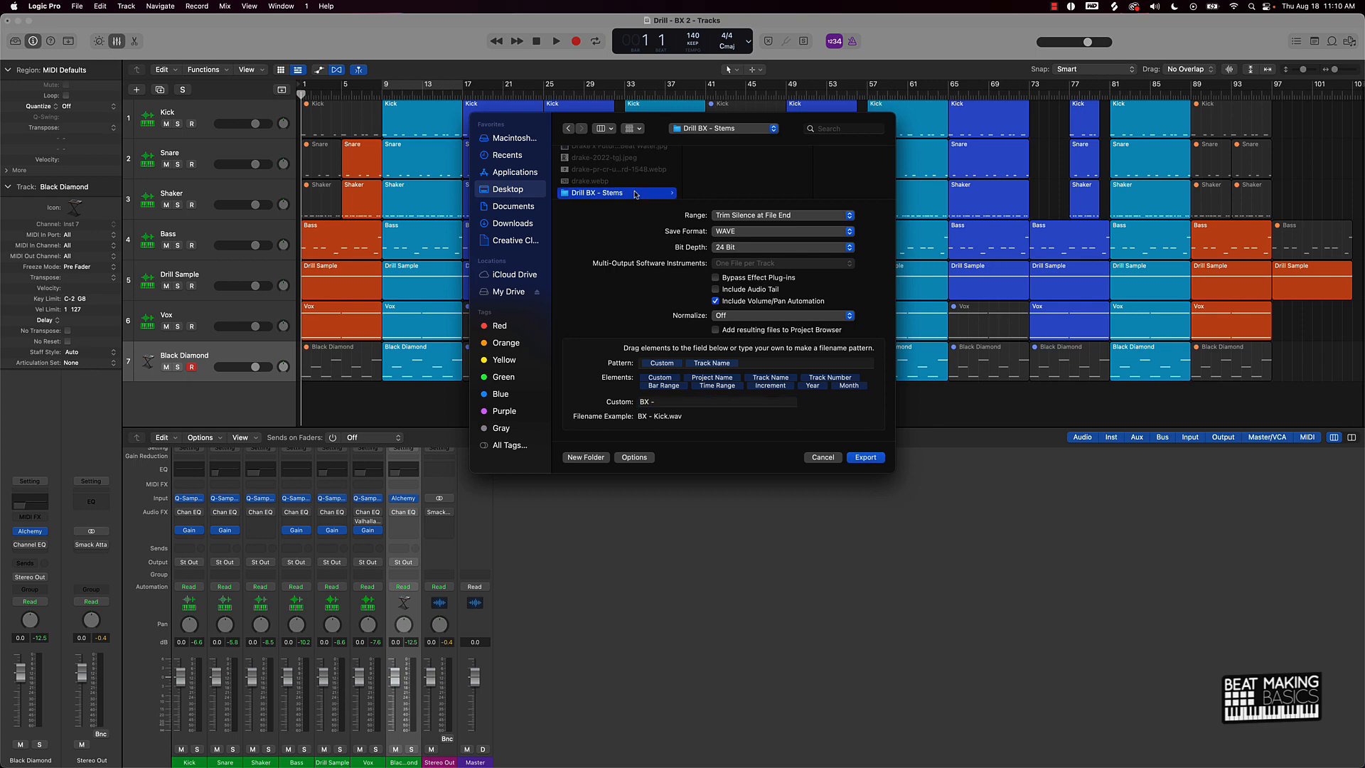
click(866, 457)
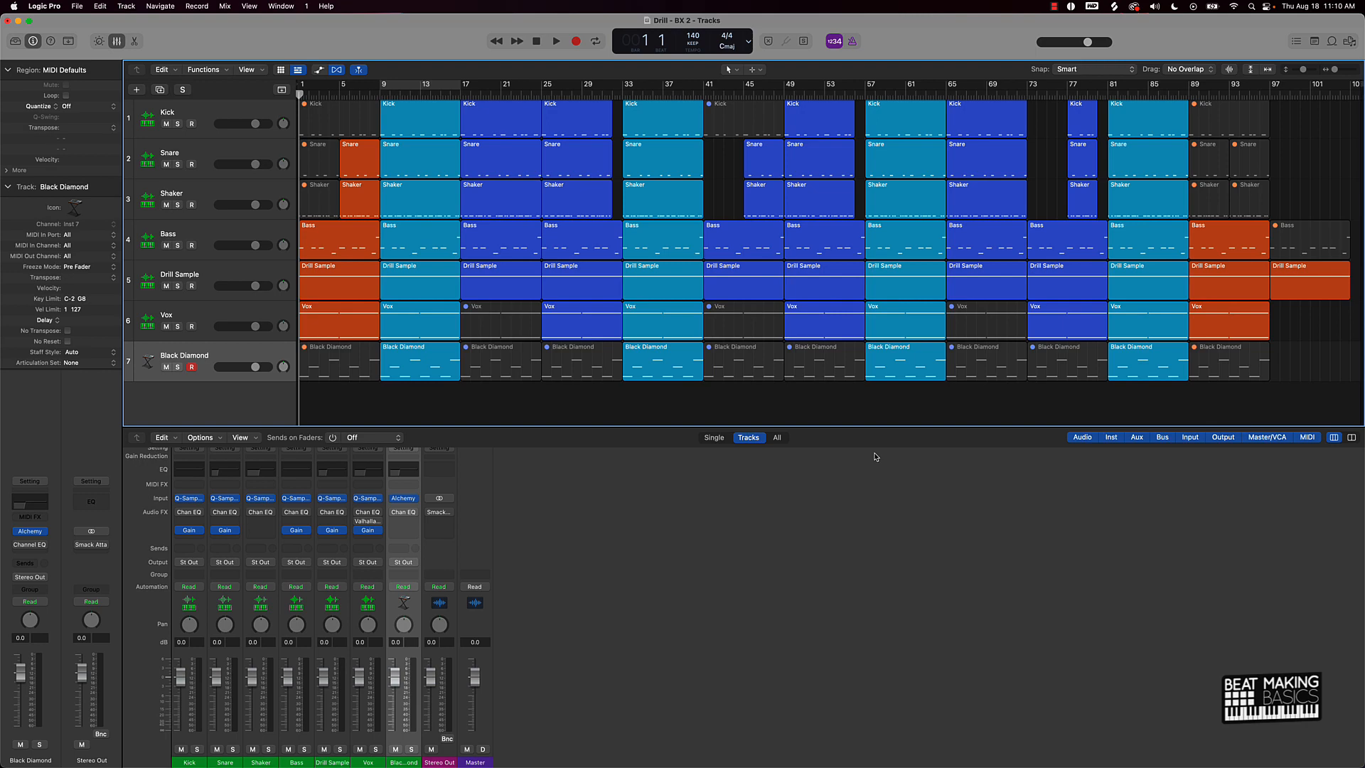
Start a new project, closing the current one without saving, and create one audio track in it
click(77, 6)
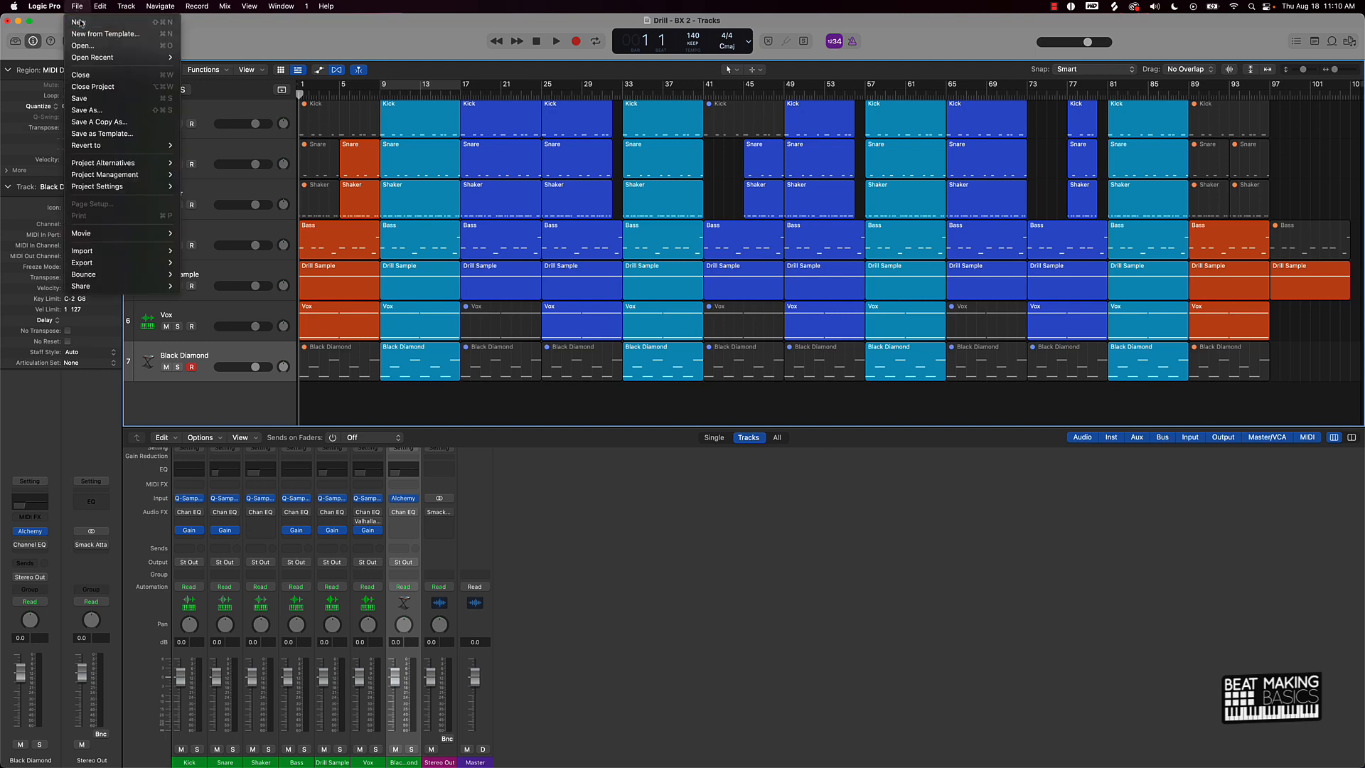
click(79, 22)
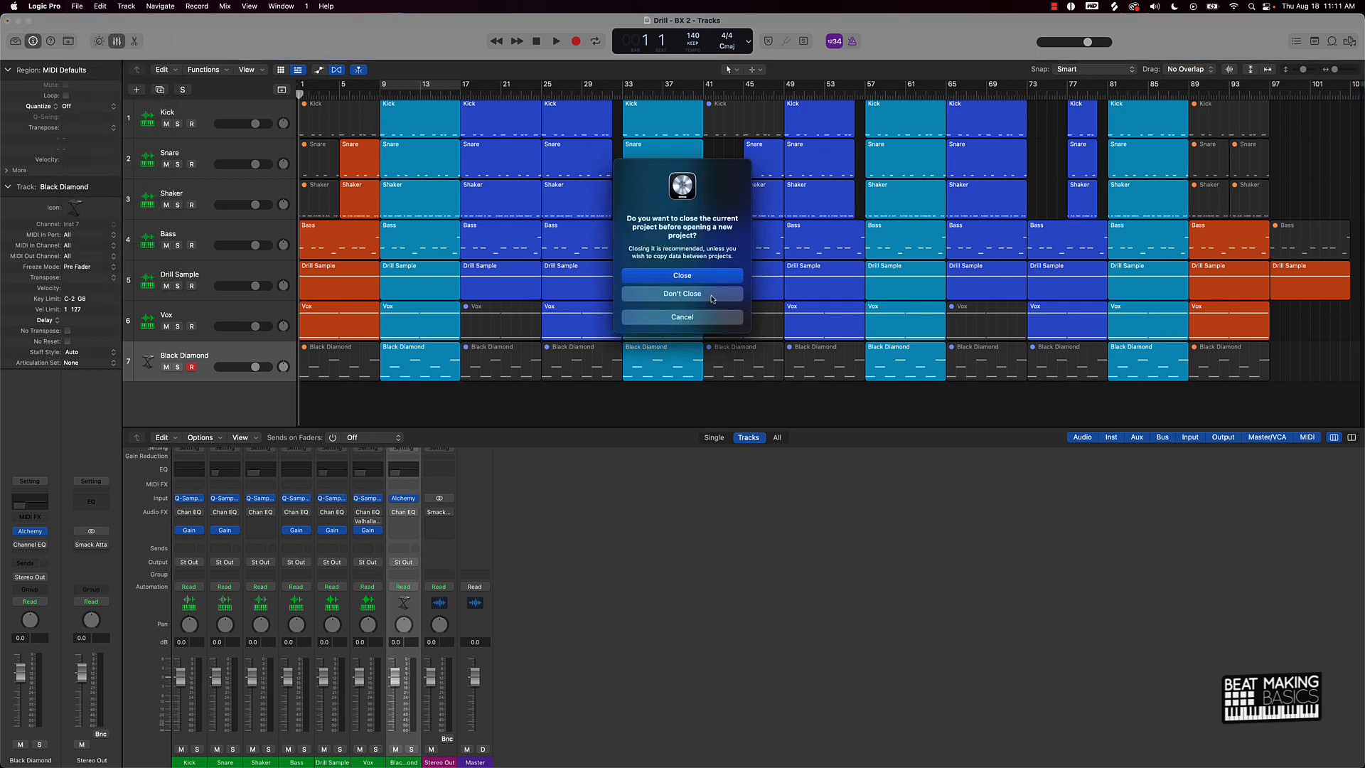
click(704, 277)
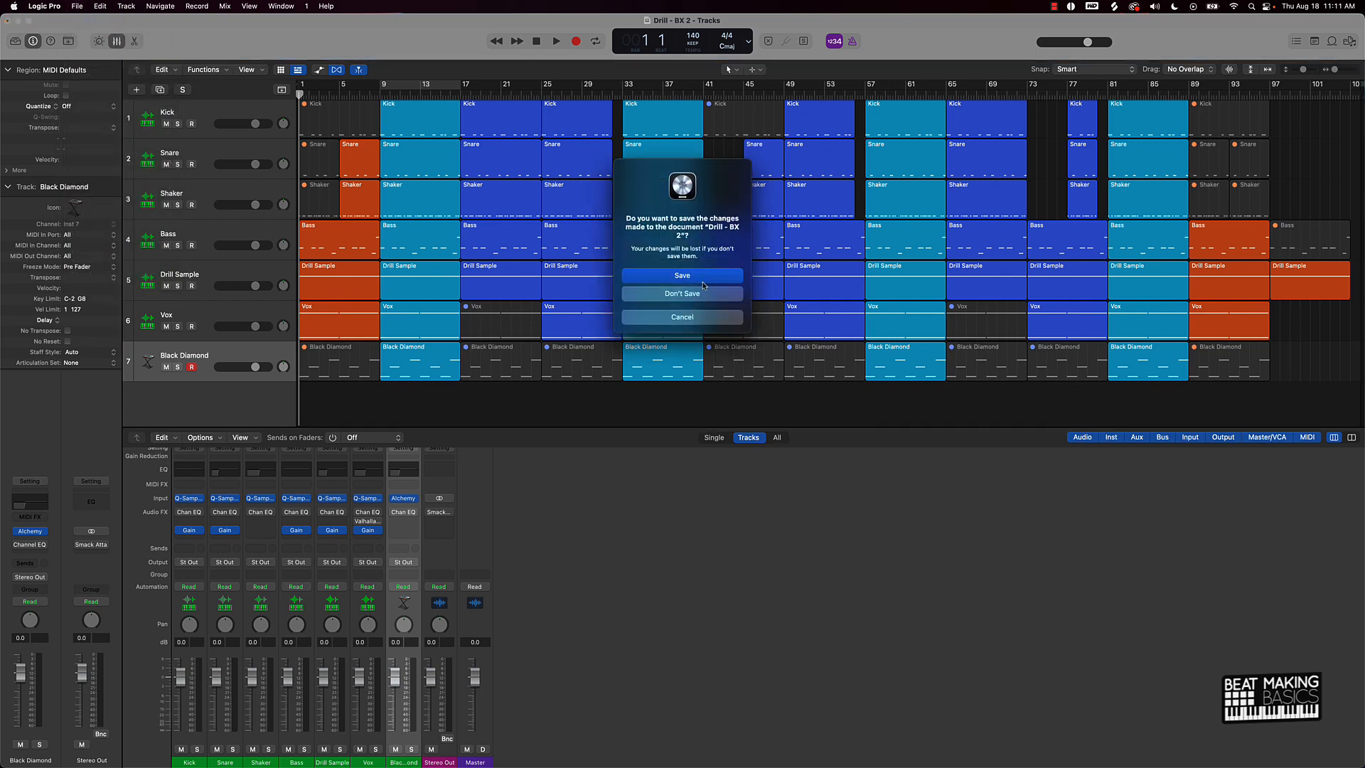
click(703, 288)
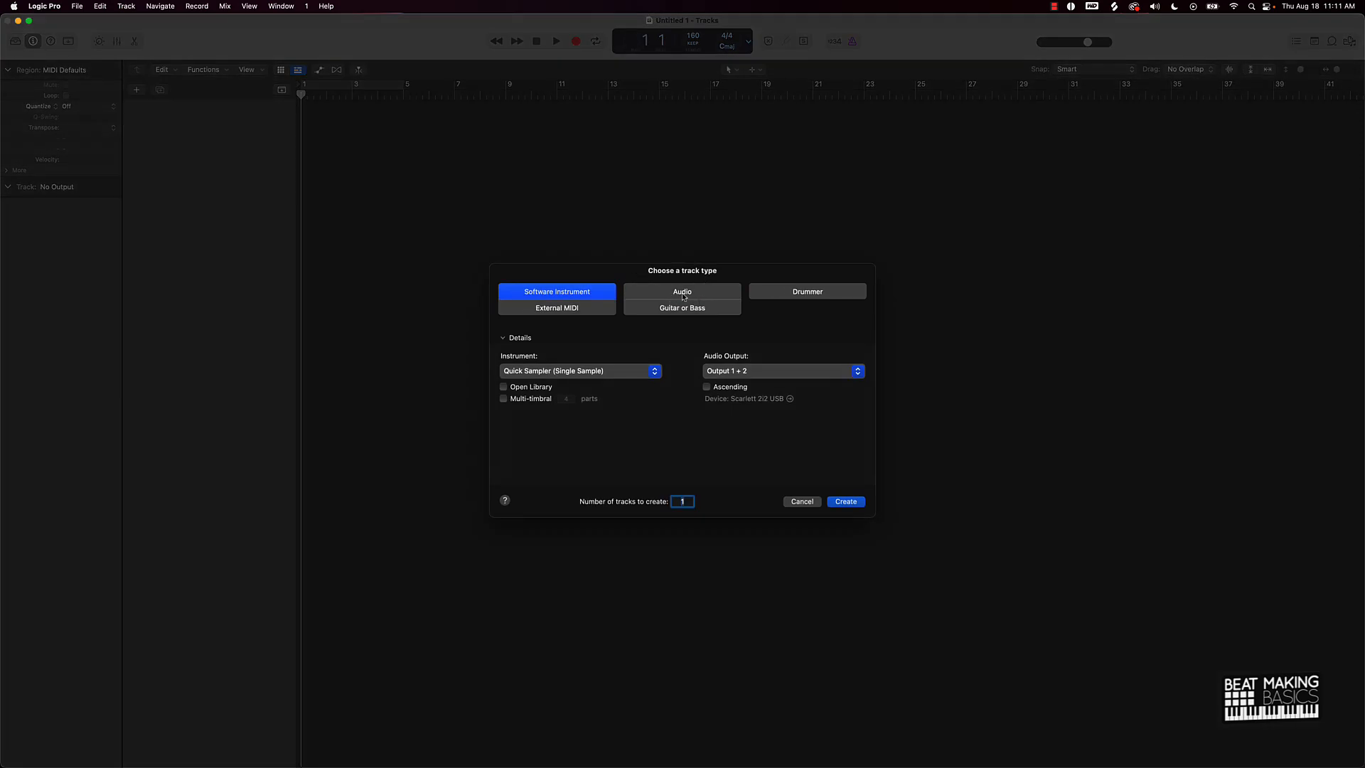
click(682, 293)
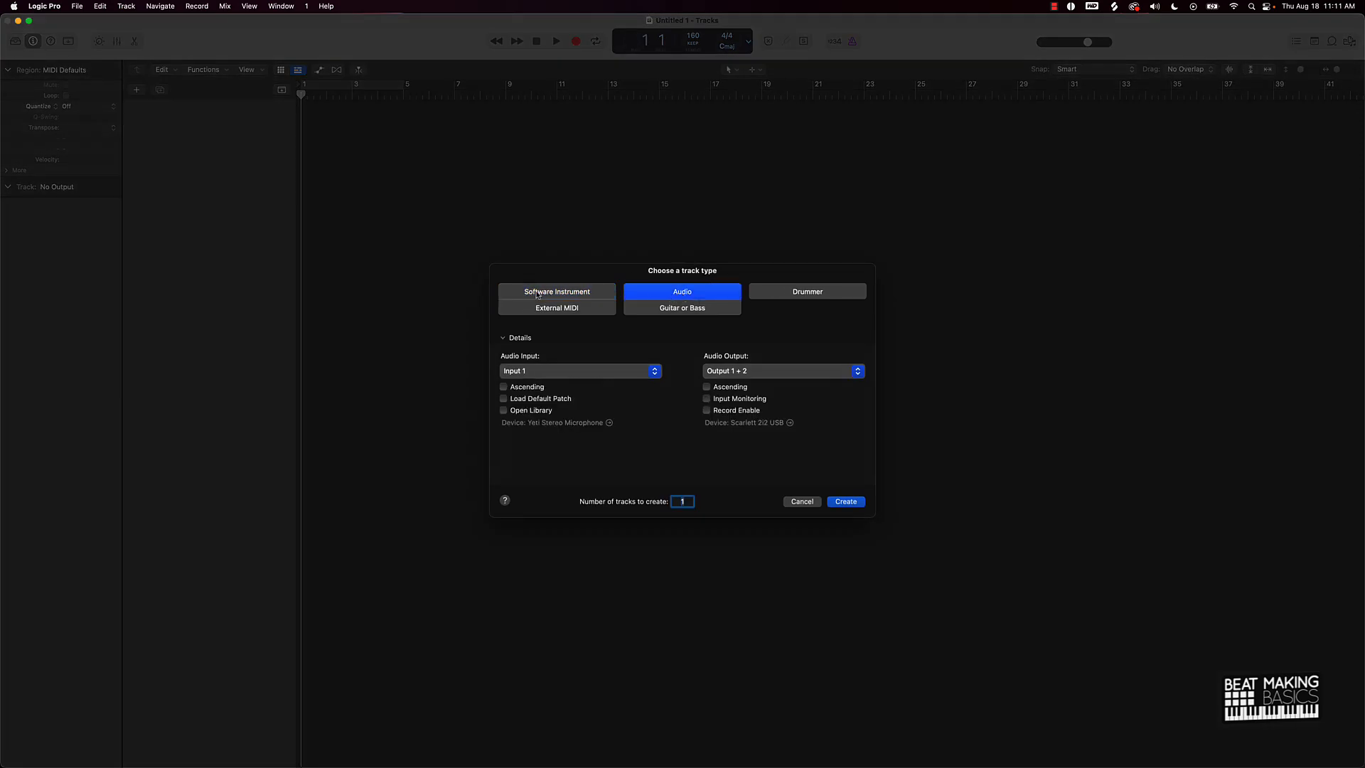
click(846, 502)
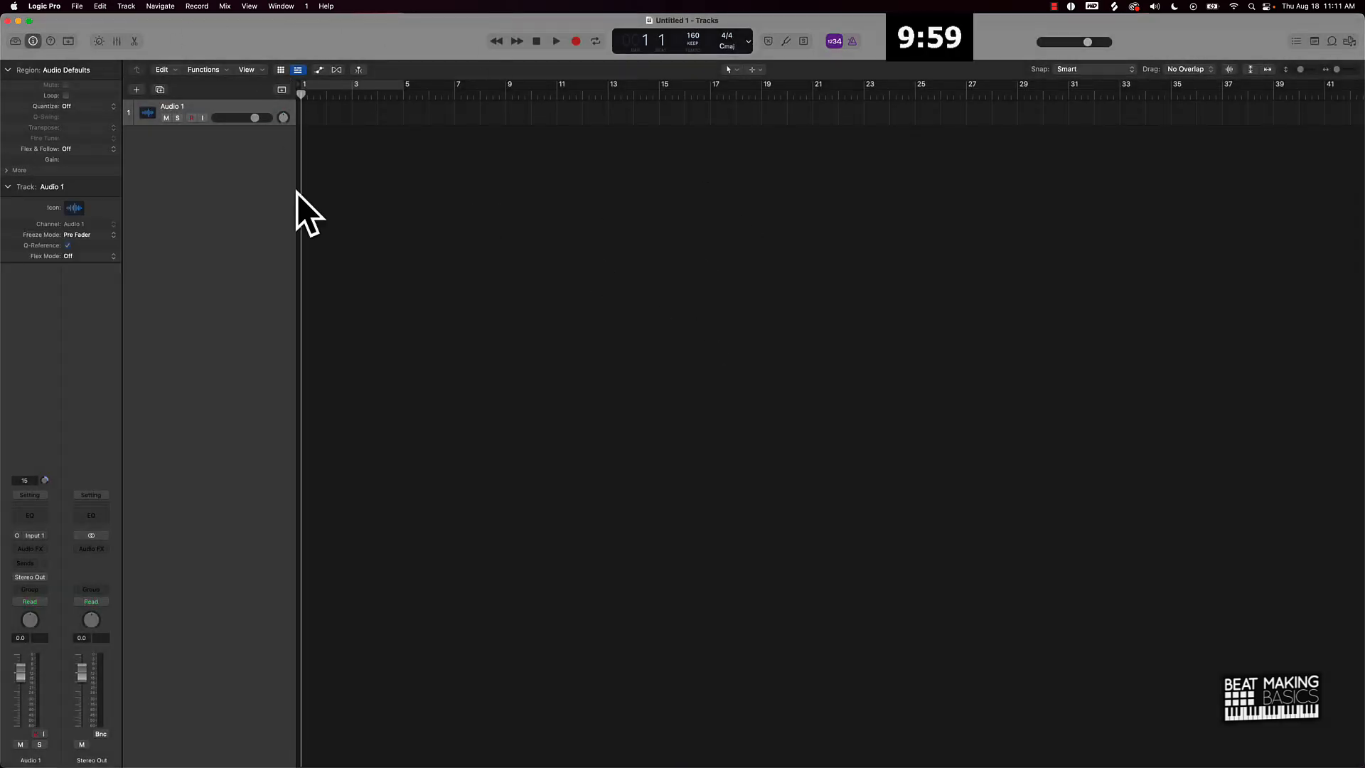
Browse to the Desktop folder "Drill BX - Stems" and add all seven stem files to the project on new tracks
click(1349, 41)
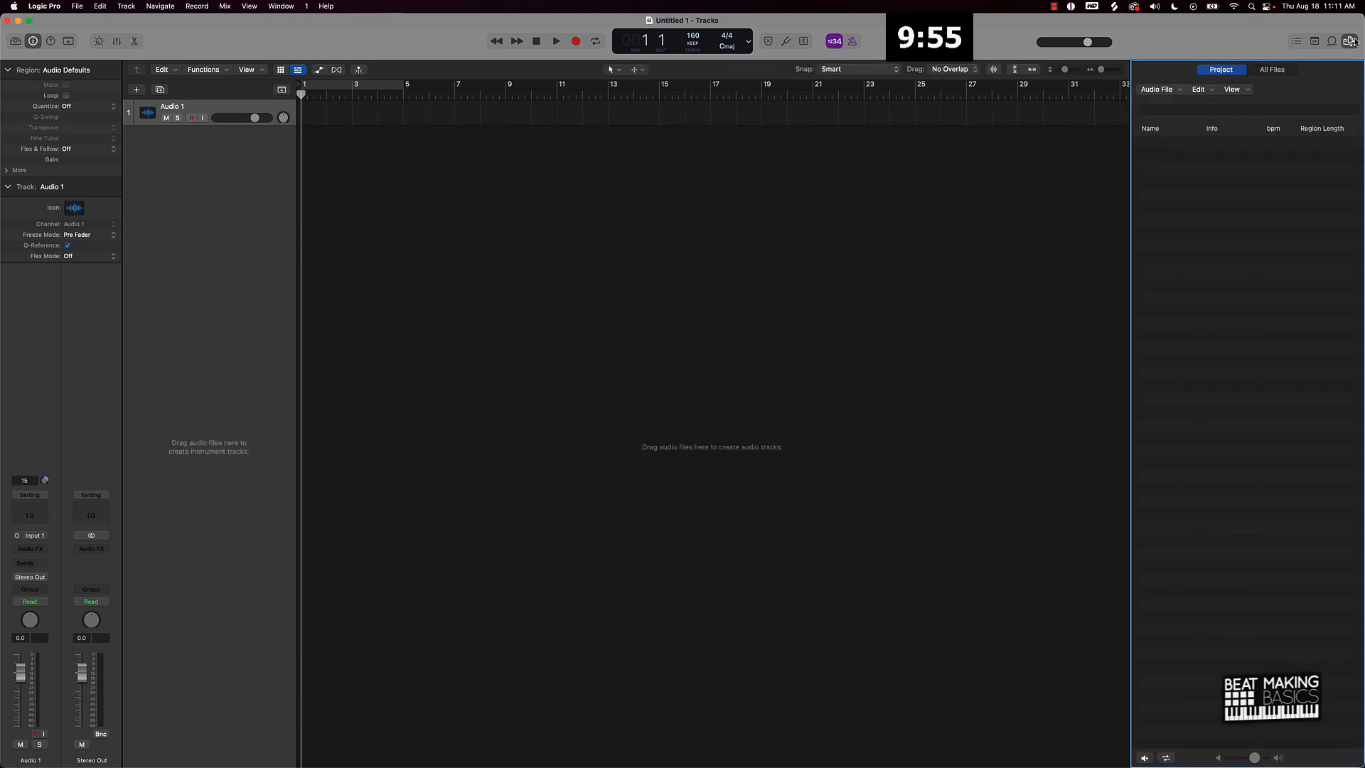
click(1274, 70)
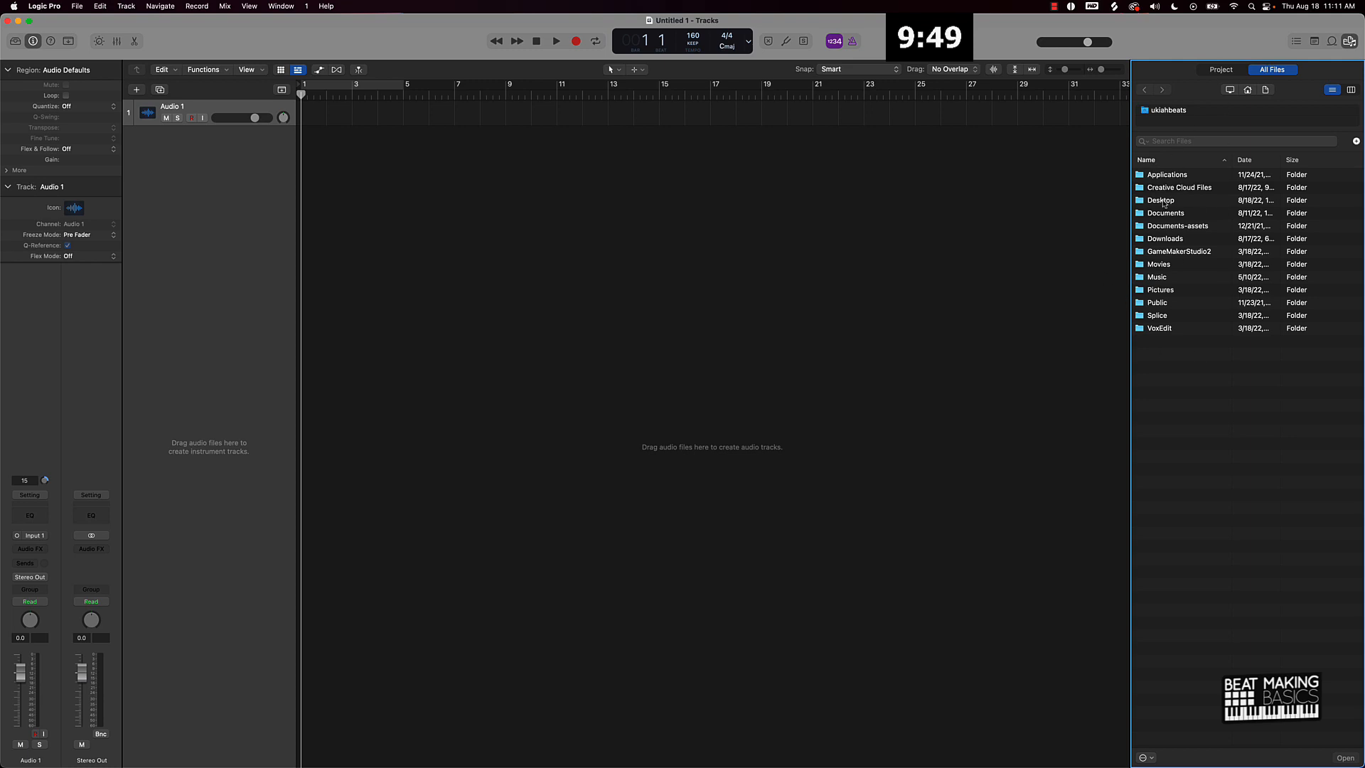
double_click(1164, 200)
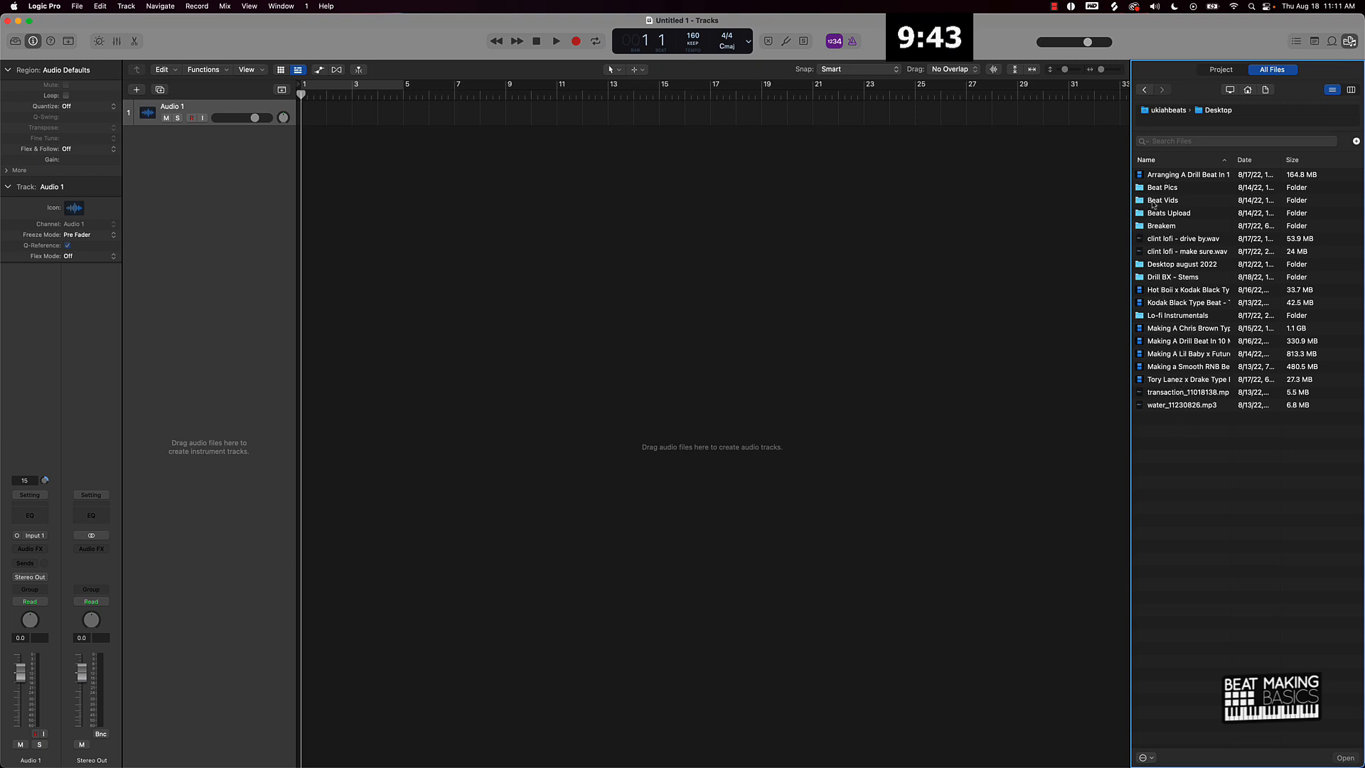
double_click(1172, 277)
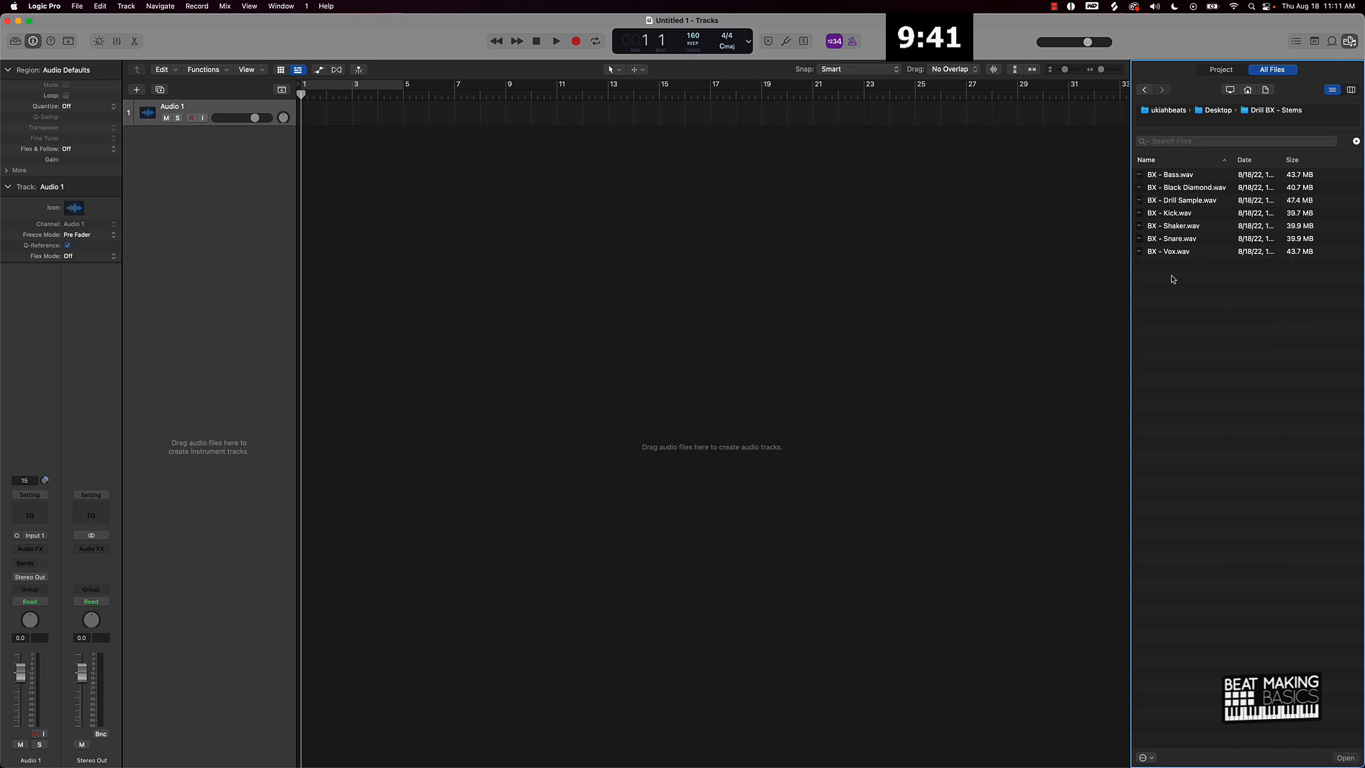
drag(1172, 279, 341, 163)
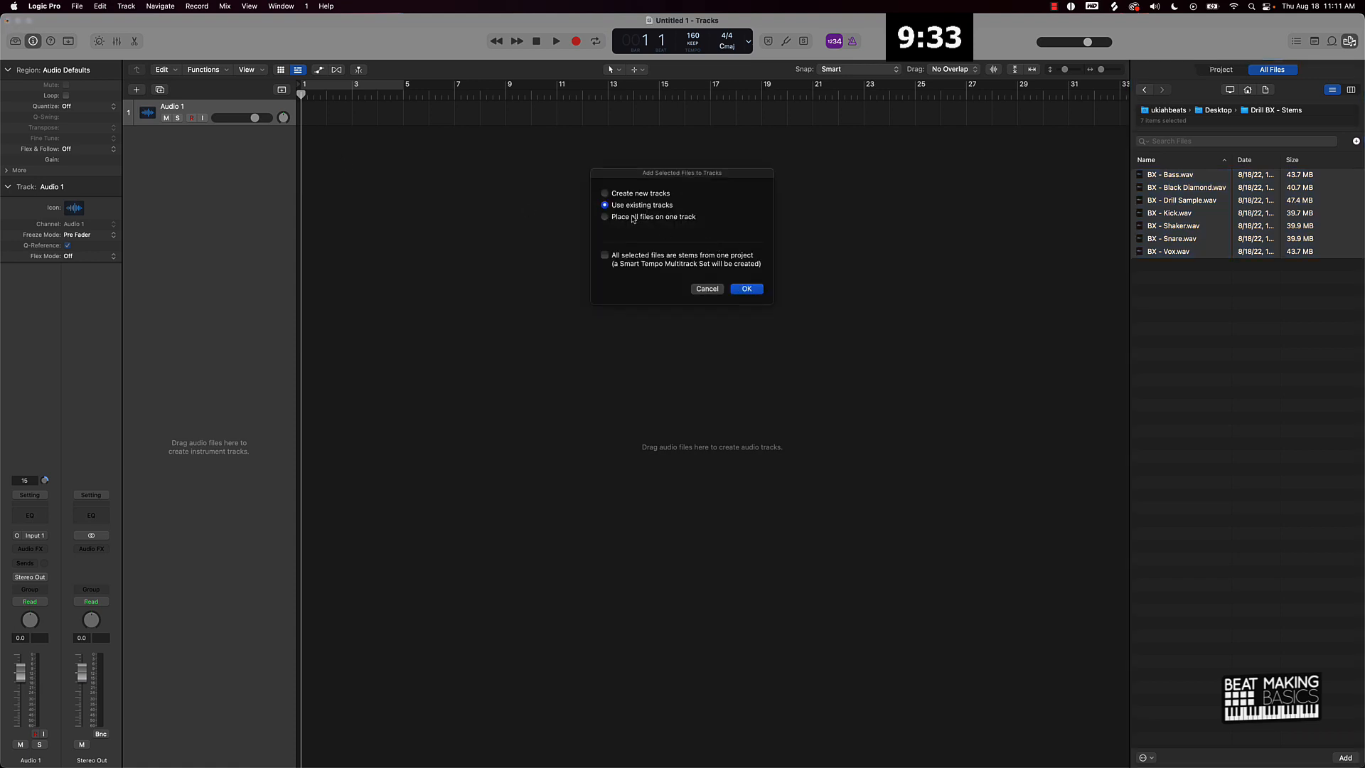
click(742, 288)
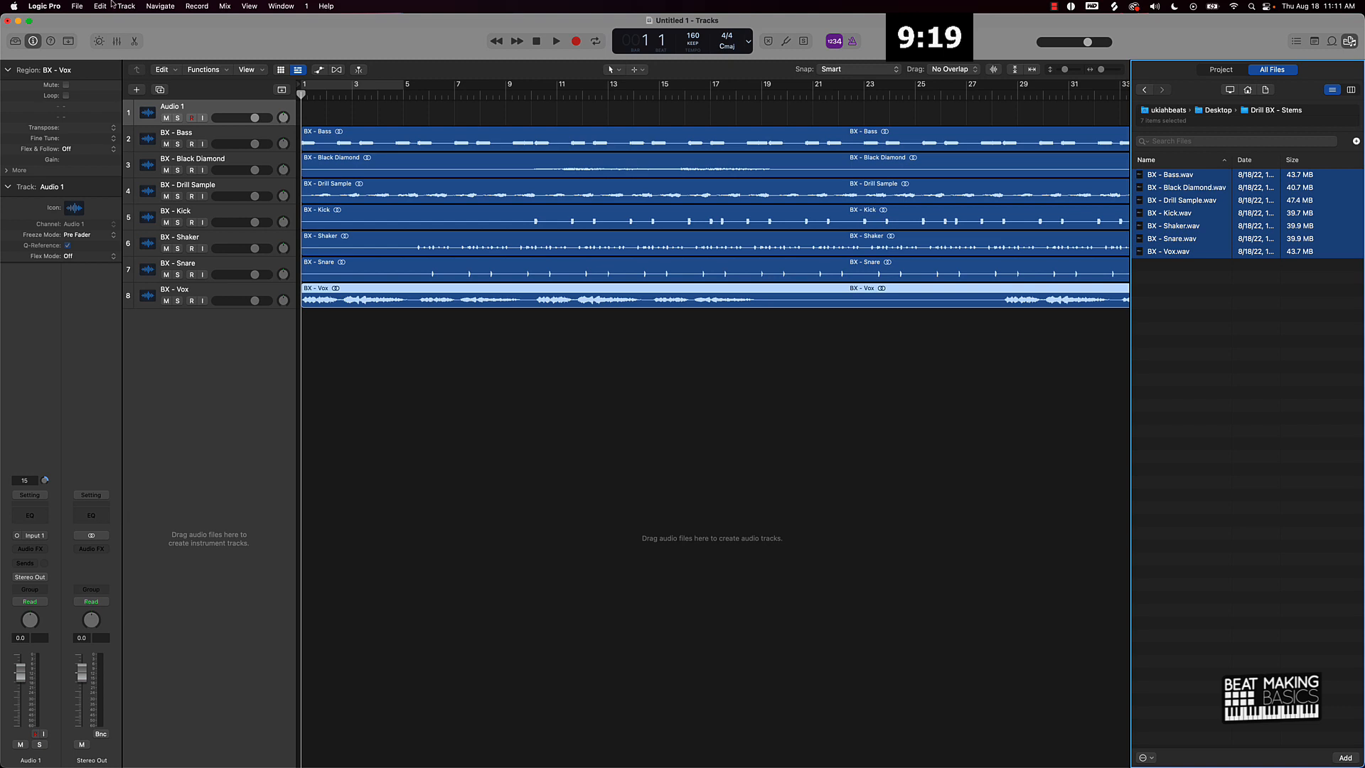
Open the recent project "Drill - BX" alongside the new one, check its tempo, and close it again
click(80, 10)
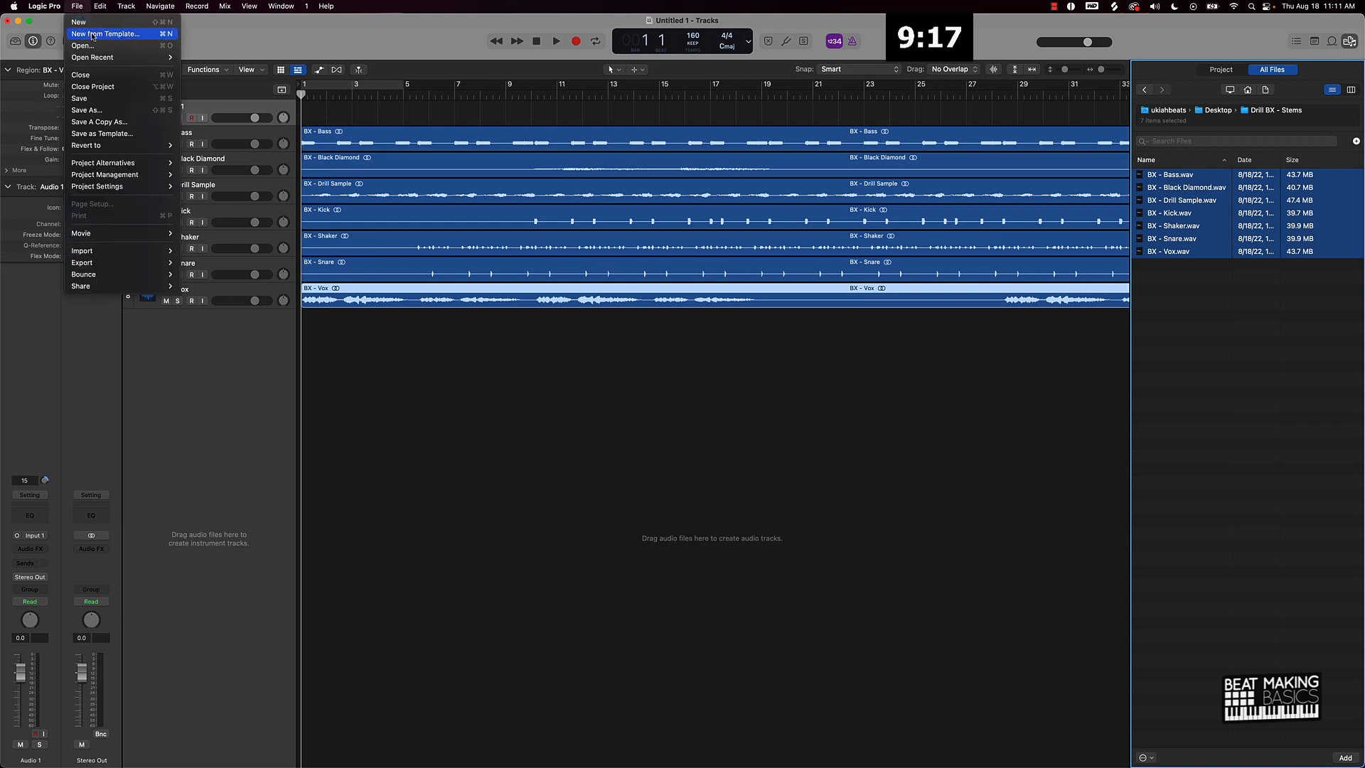
mouse_move(114, 57)
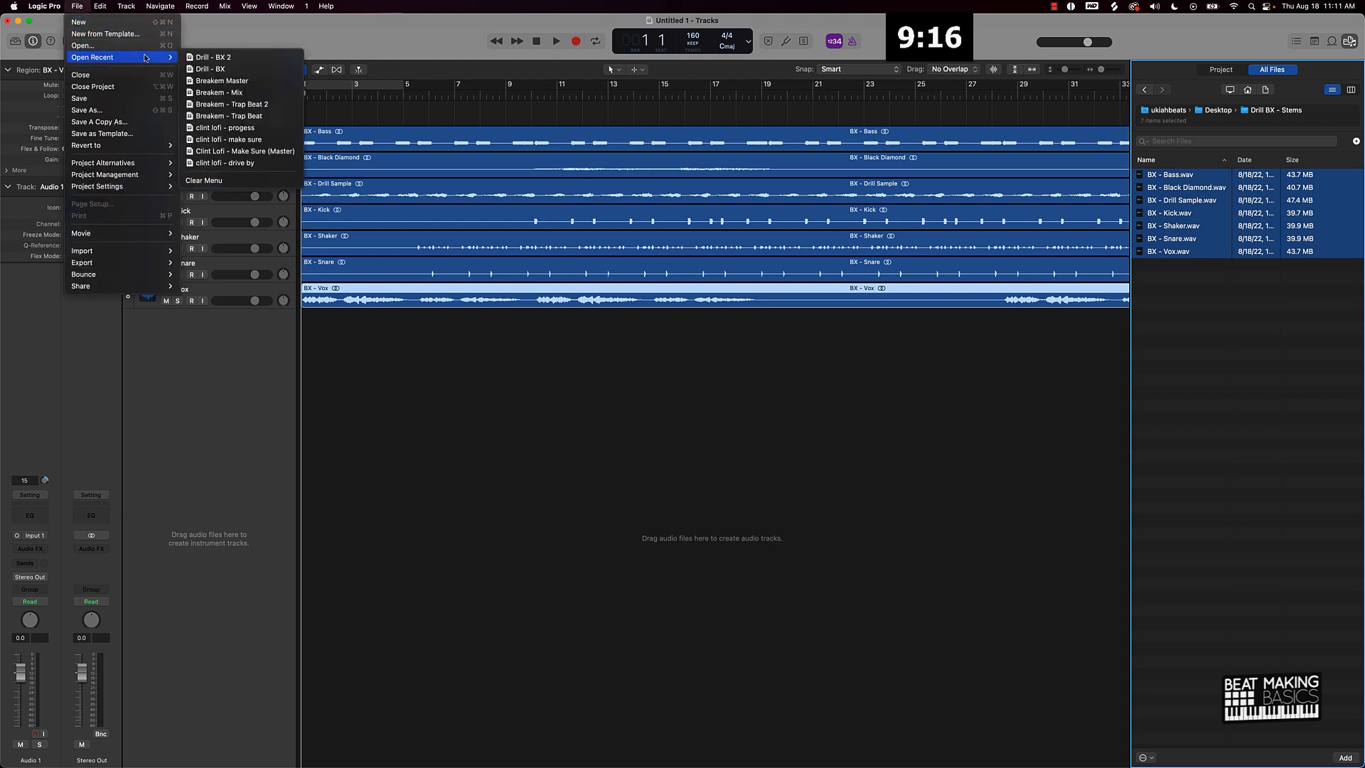
click(217, 69)
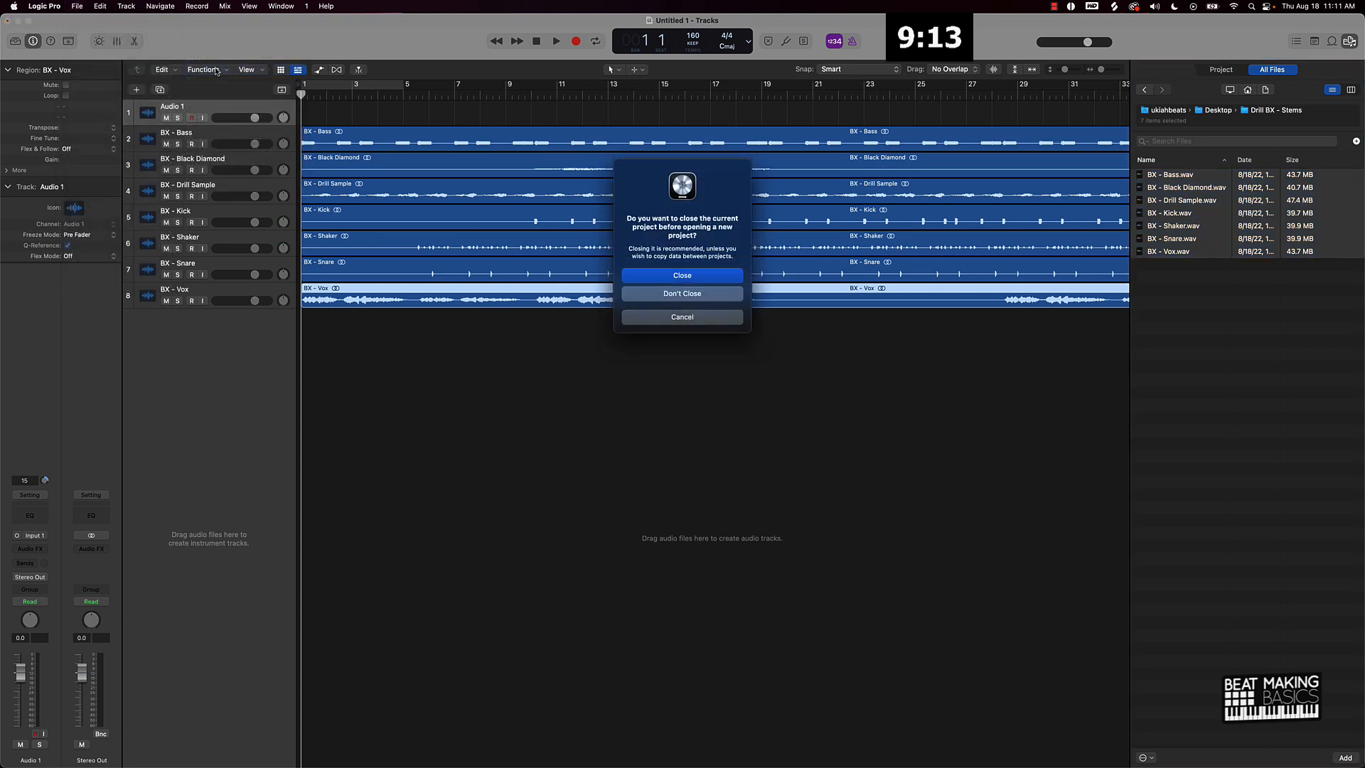
click(669, 292)
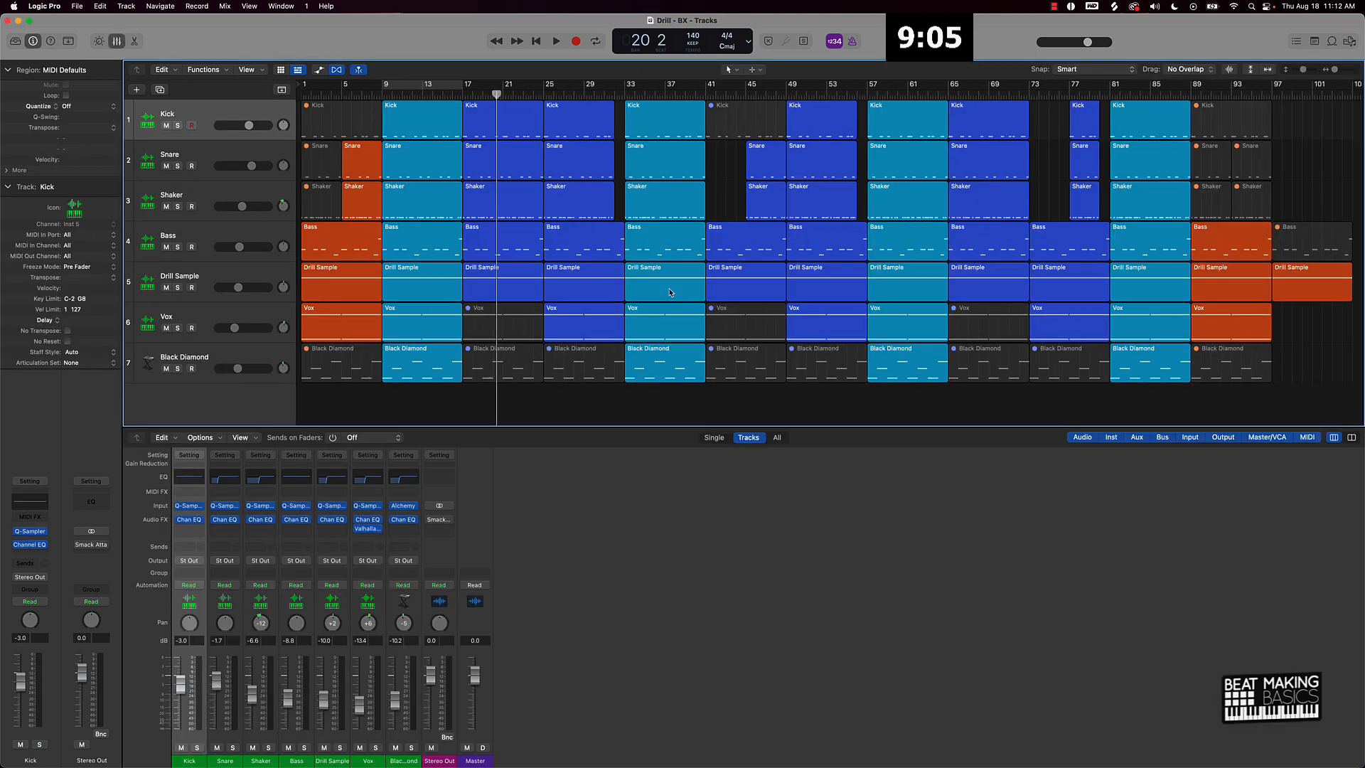
click(7, 22)
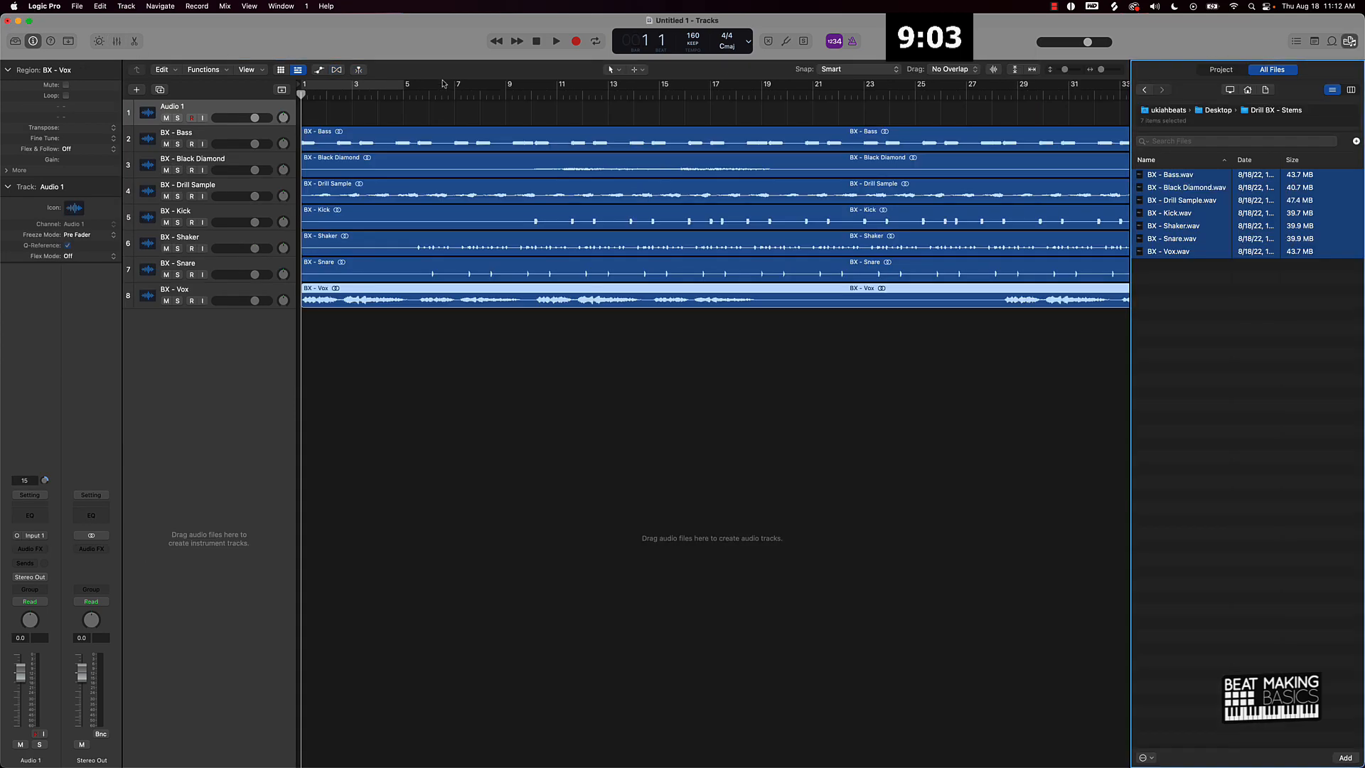
Set the project tempo to 140 and delete the empty Audio 1 track
drag(693, 37, 693, 74)
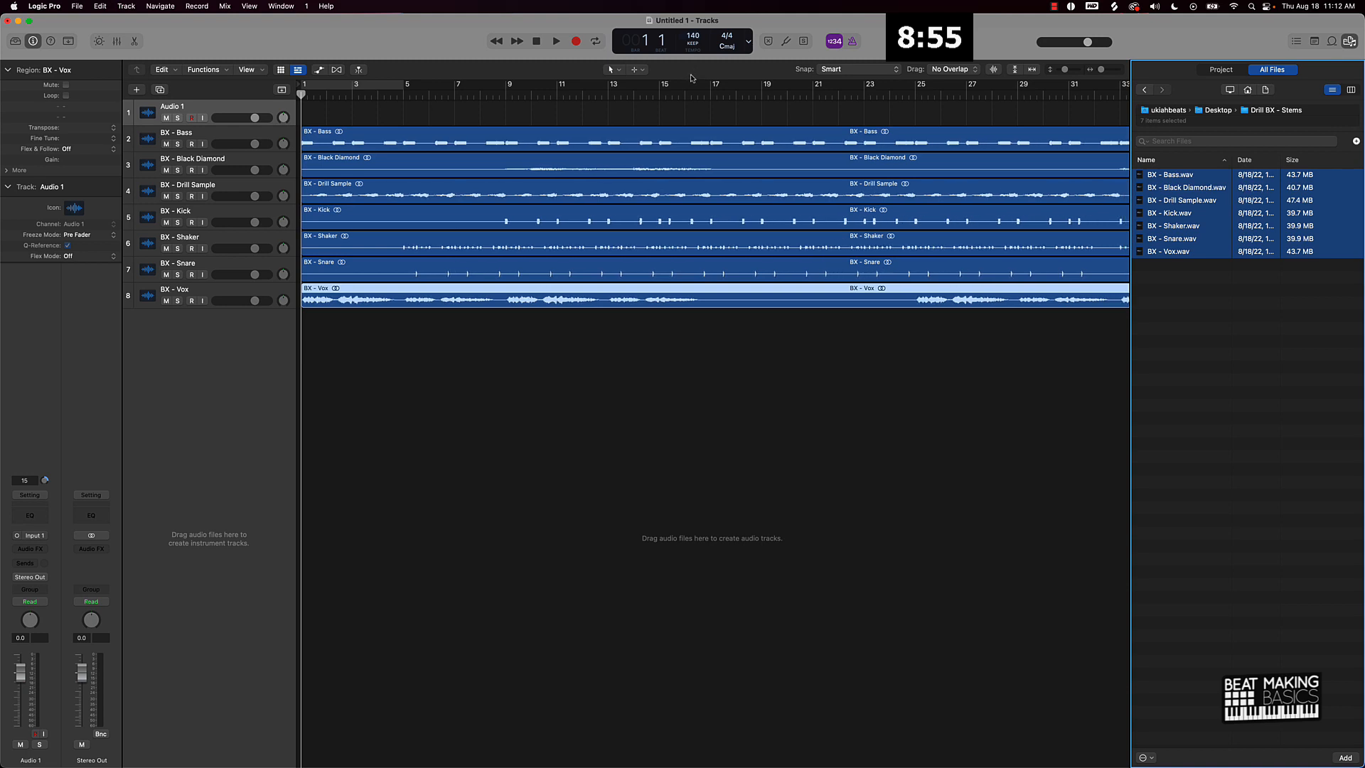
click(576, 393)
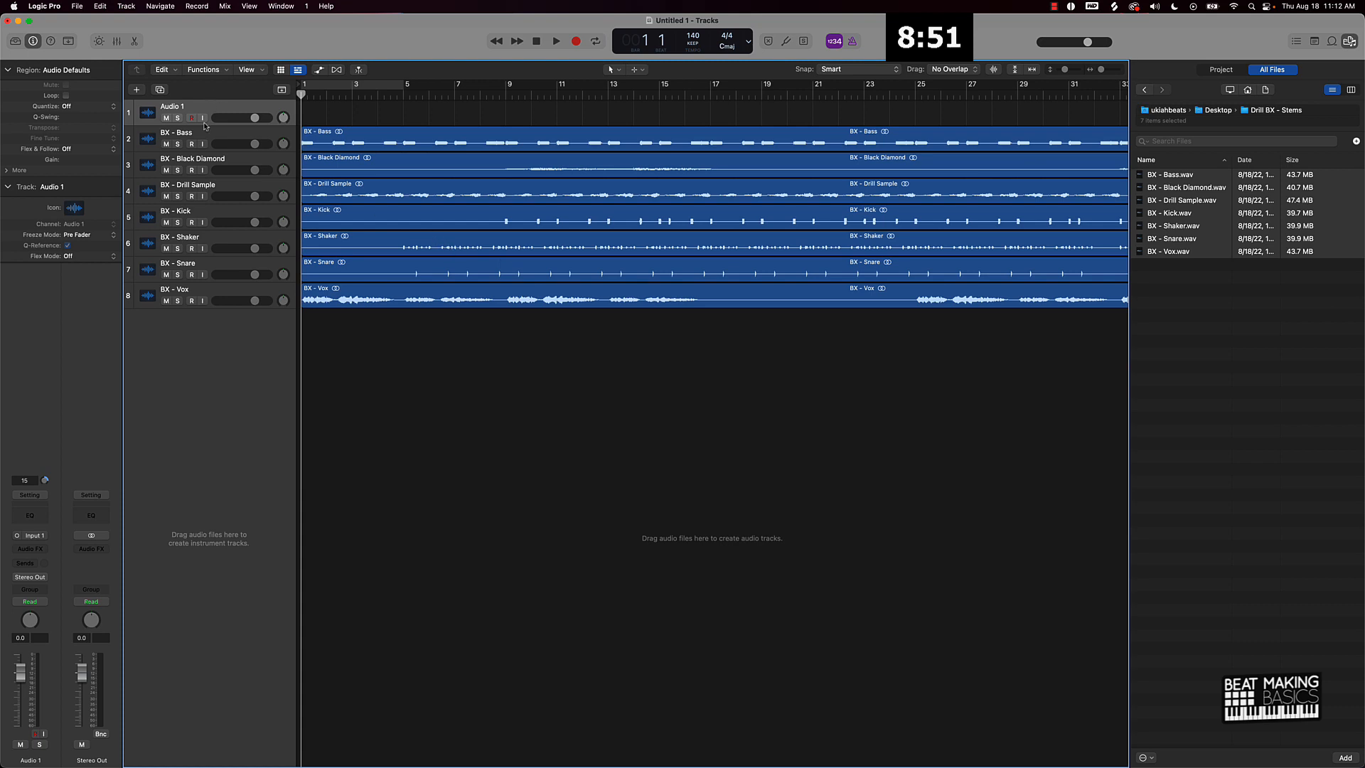
key(super+BackSpace)
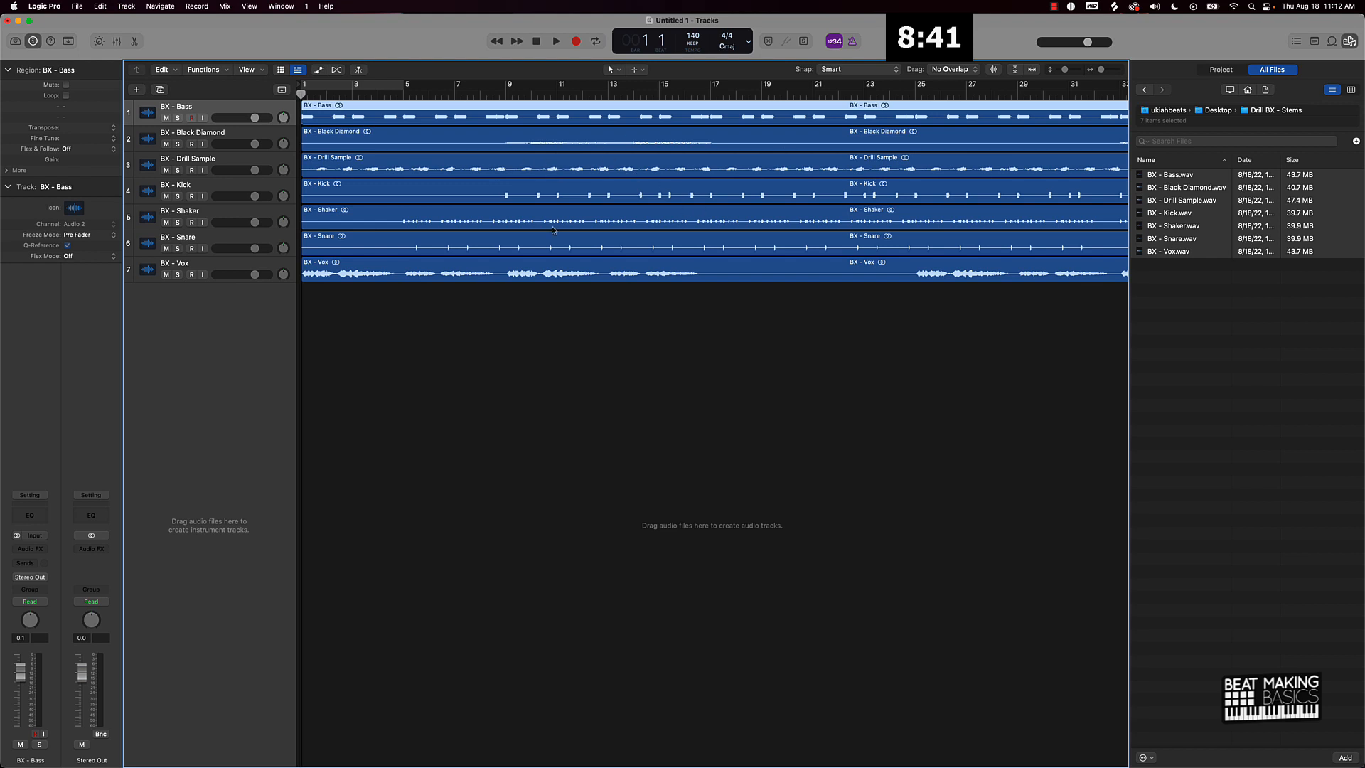
Hide the file browser and set an active cycle range from bar 9 to bar 17
click(1348, 41)
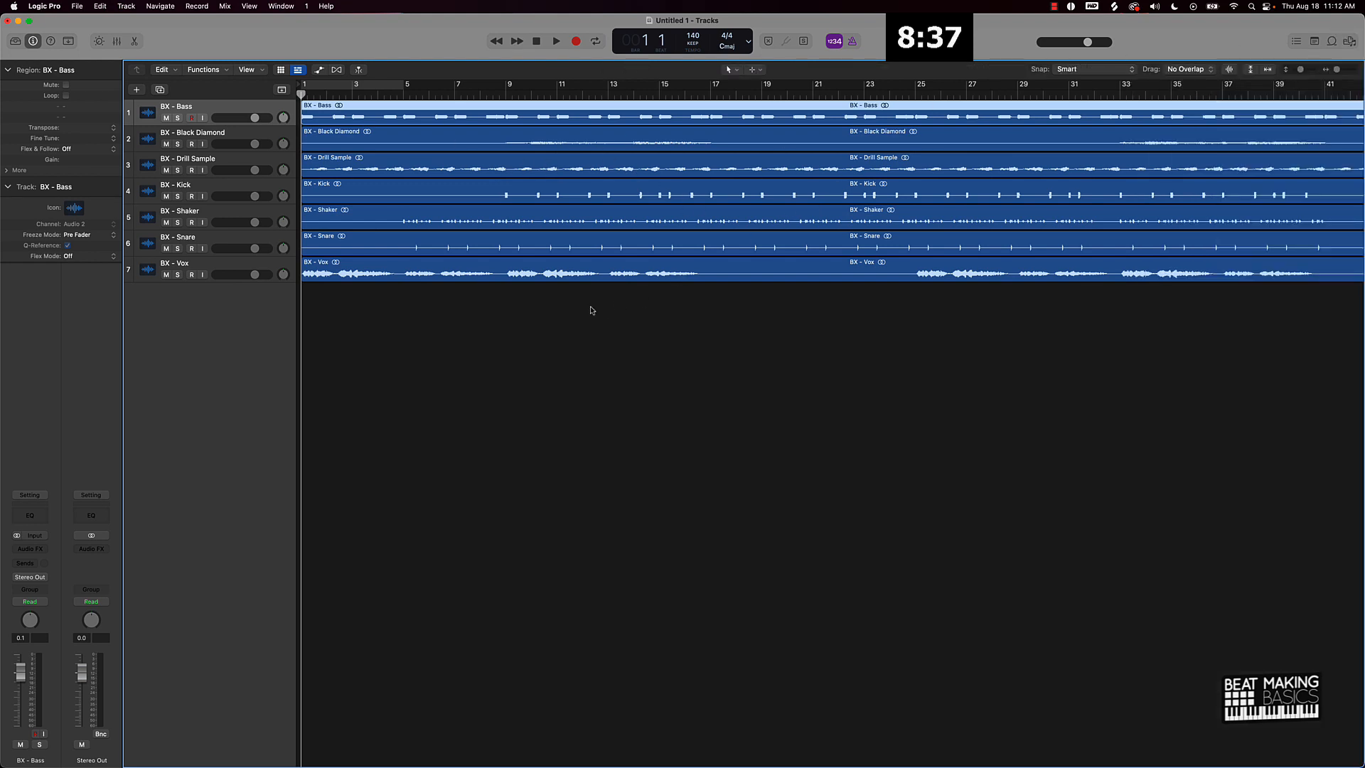
scroll(588, 306, down, 5)
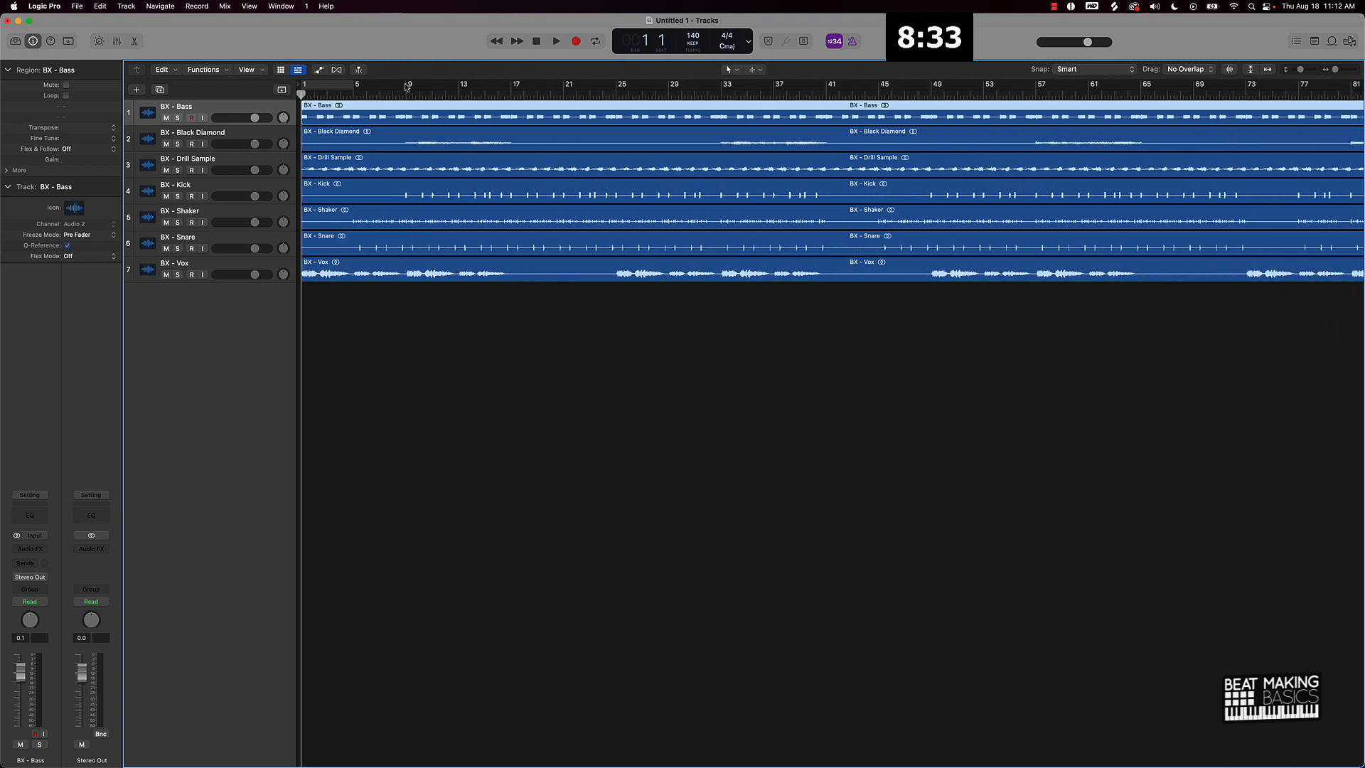
drag(408, 86, 511, 87)
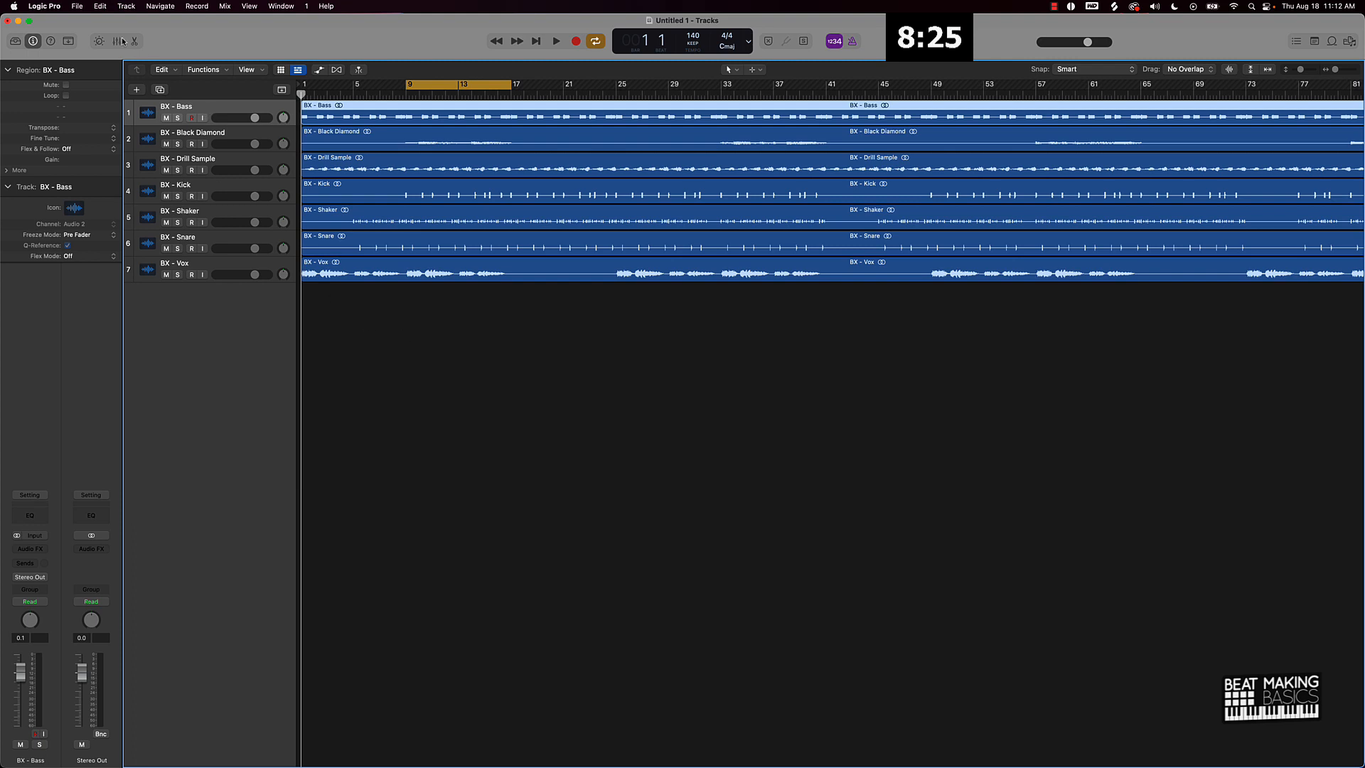
Show the mixer and pull the faders of all seven stem channels down to minus infinity together
key(x)
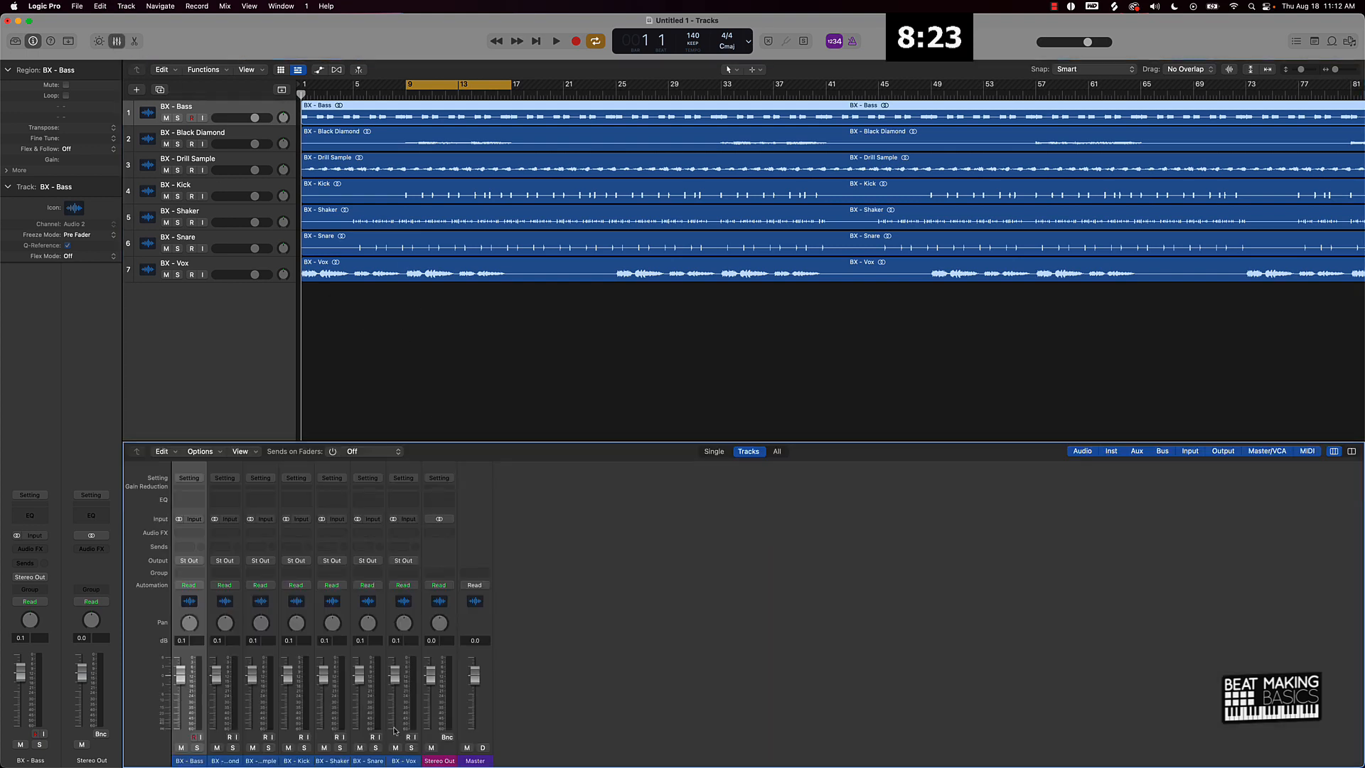
drag(393, 730, 49, 703)
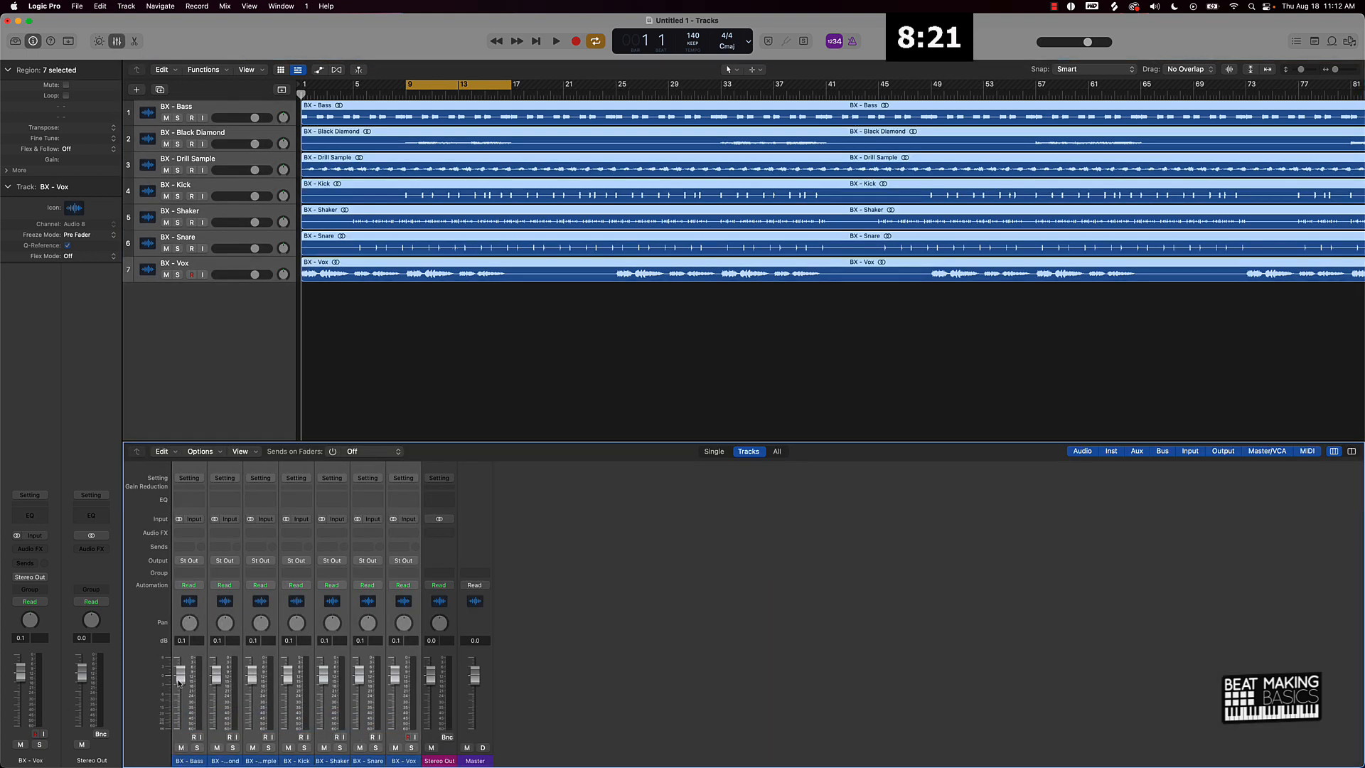
drag(180, 674, 181, 736)
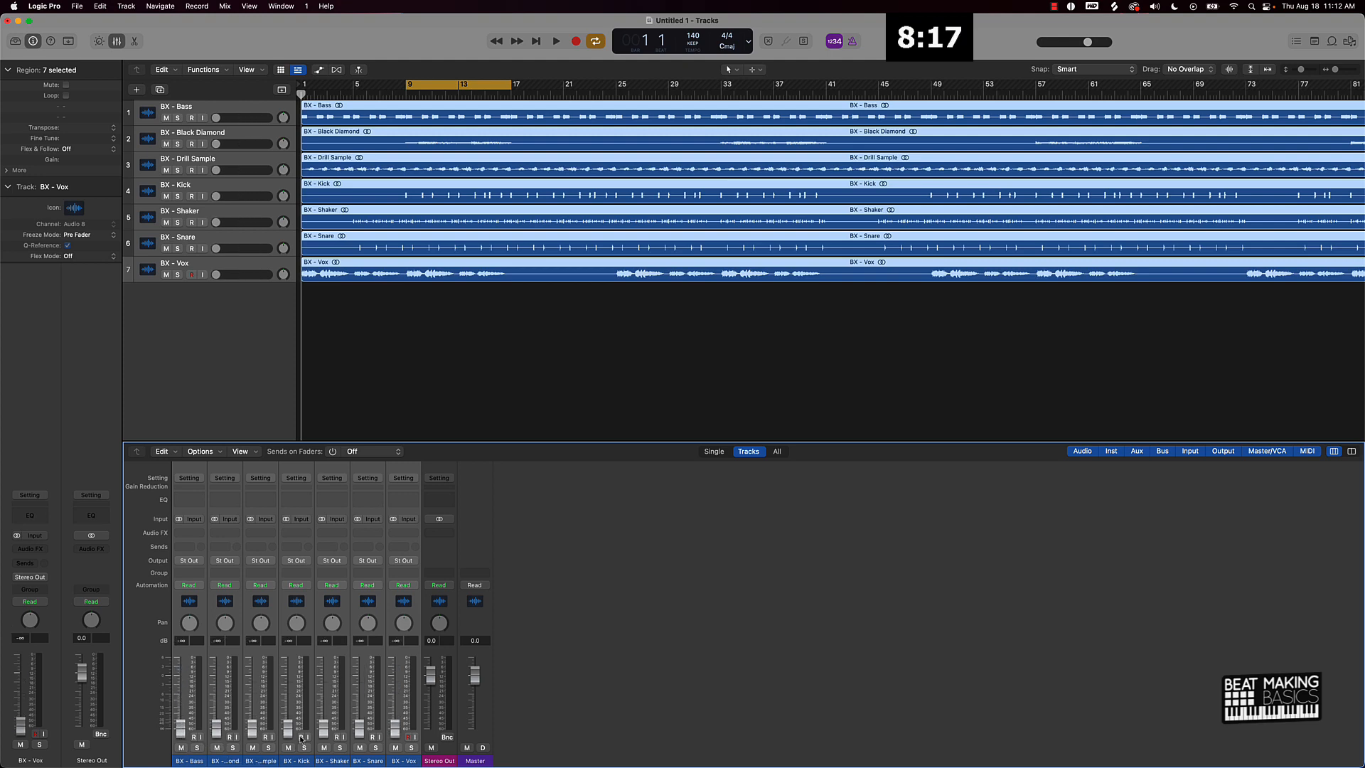
Reorder the tracks so BX - Kick is first and BX - Snare is second
click(168, 189)
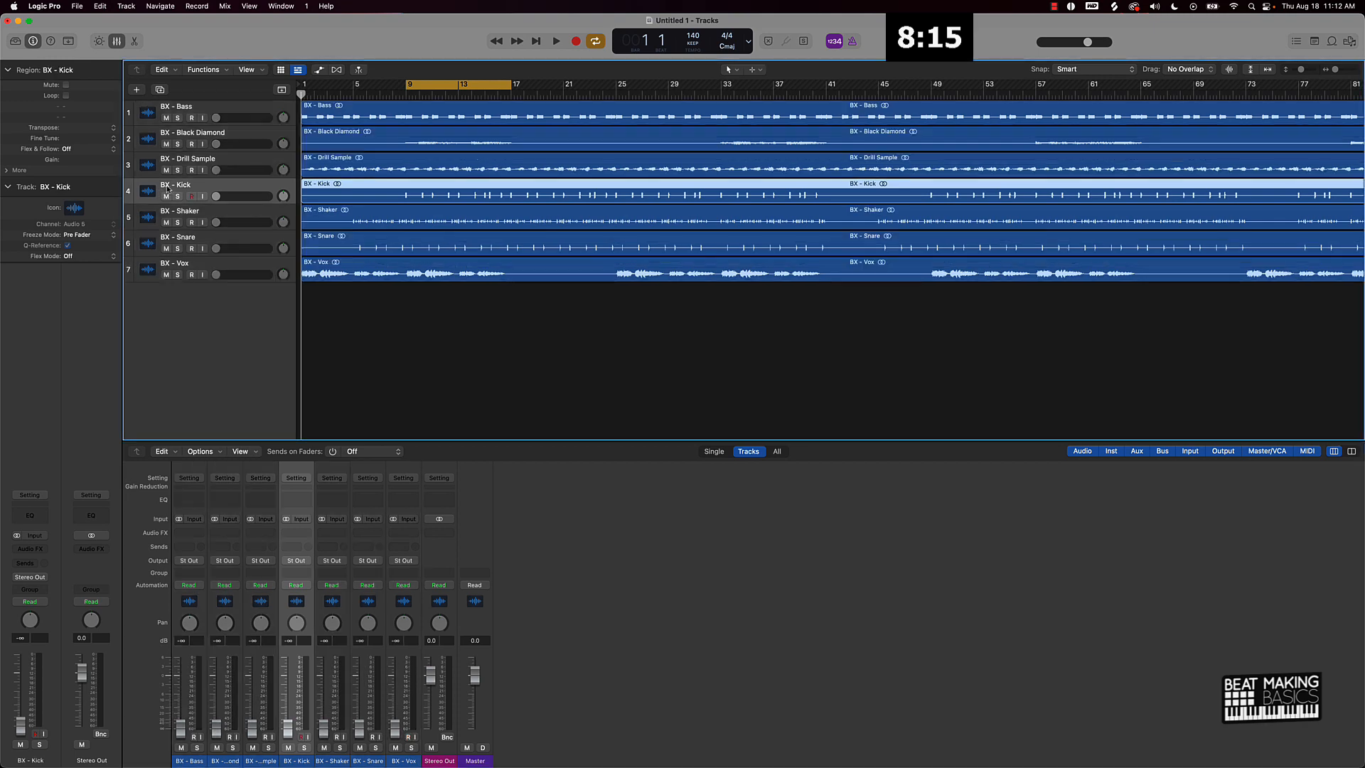
drag(160, 186, 167, 107)
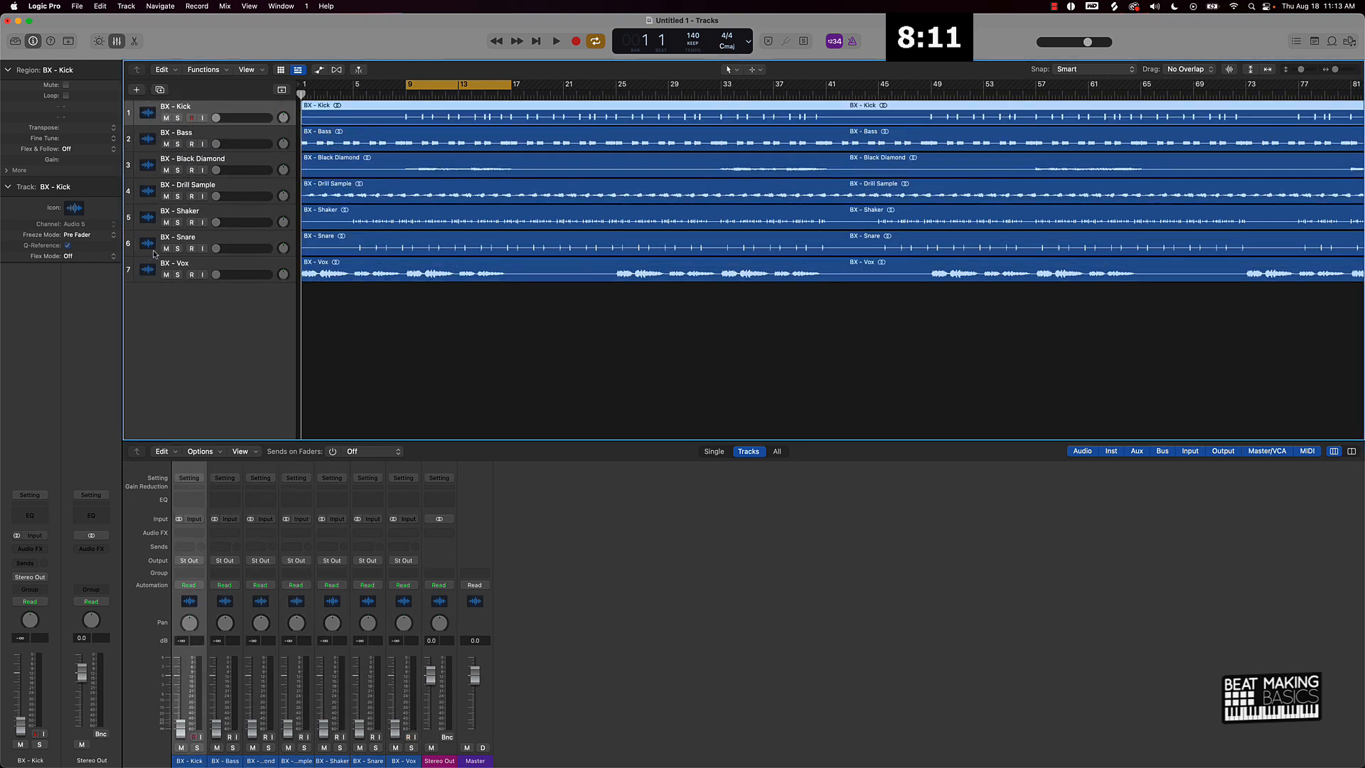
drag(147, 243, 150, 131)
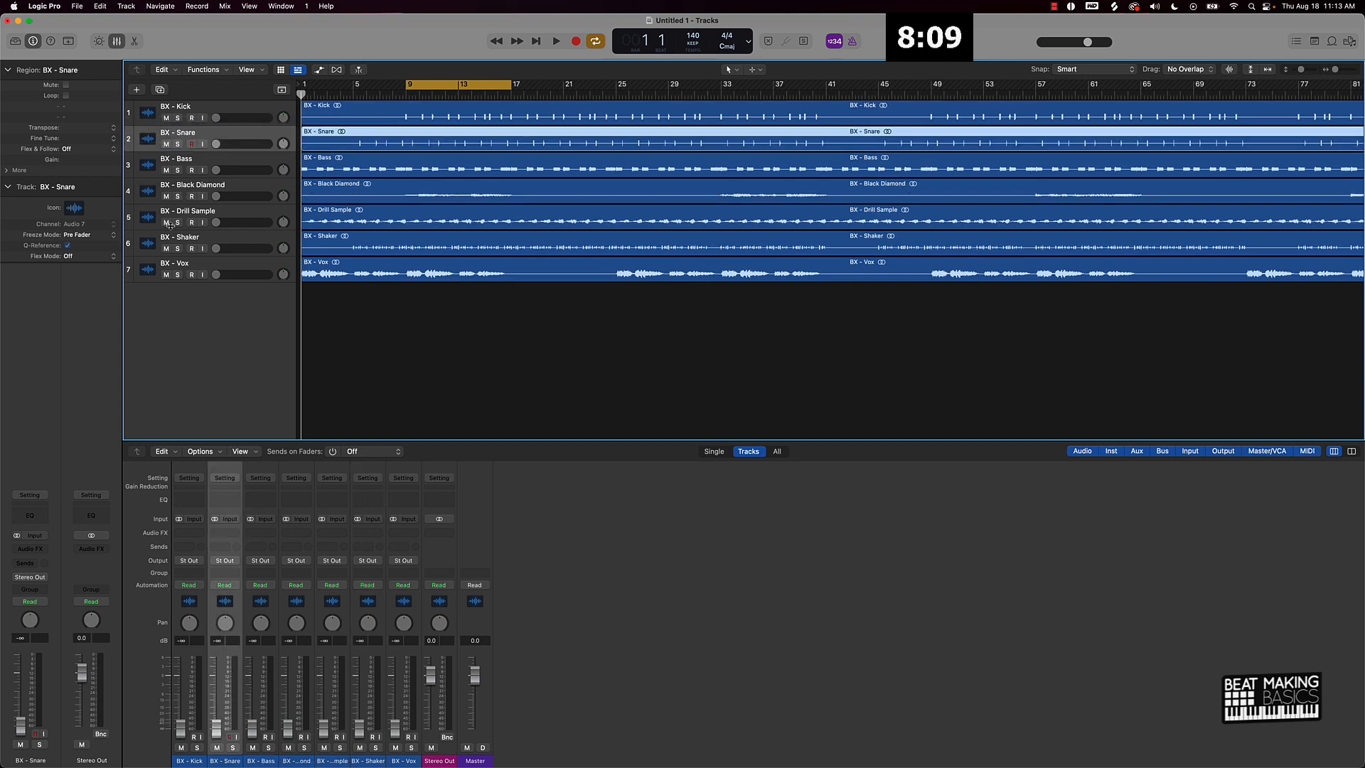
Reorder the remaining tracks so Shaker is third, Drill Sample is fifth, and Vox is sixth, above Black Diamond
drag(157, 240, 162, 160)
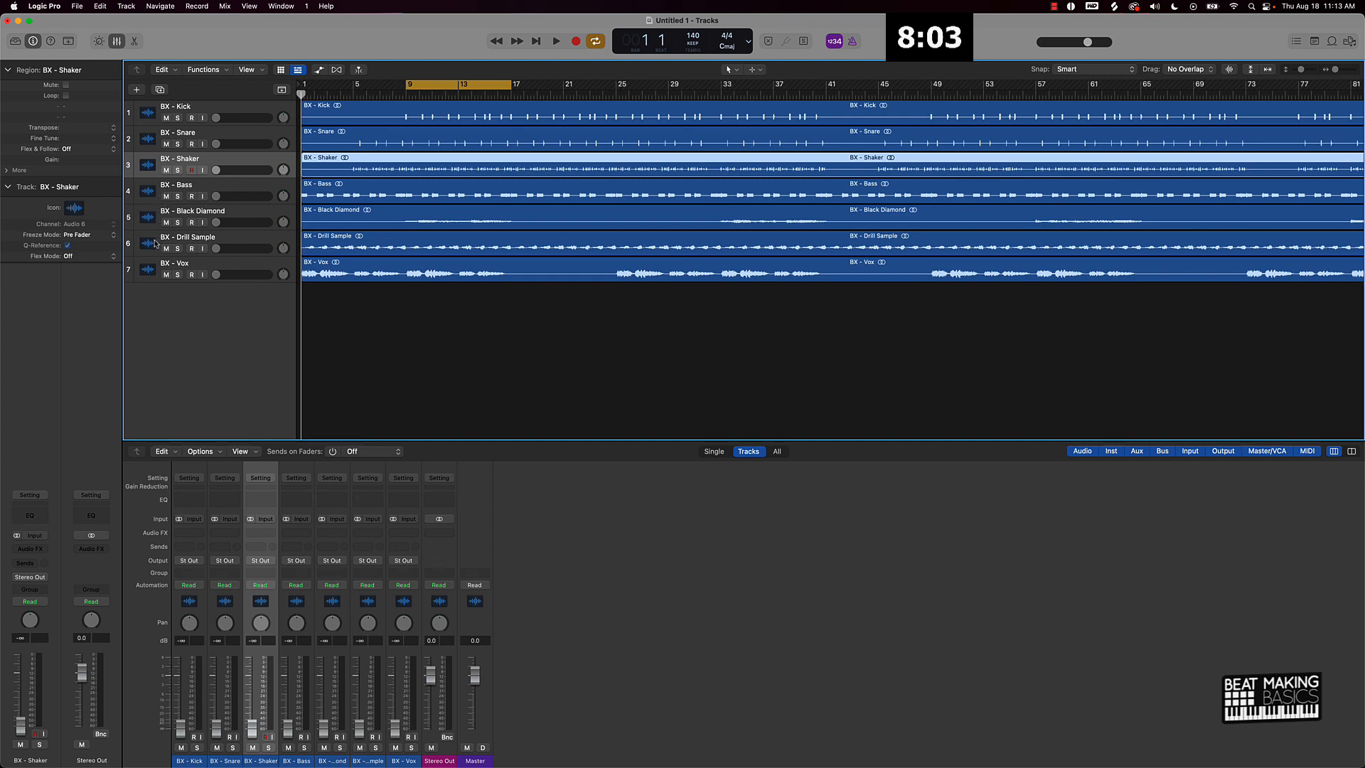
drag(156, 245, 155, 217)
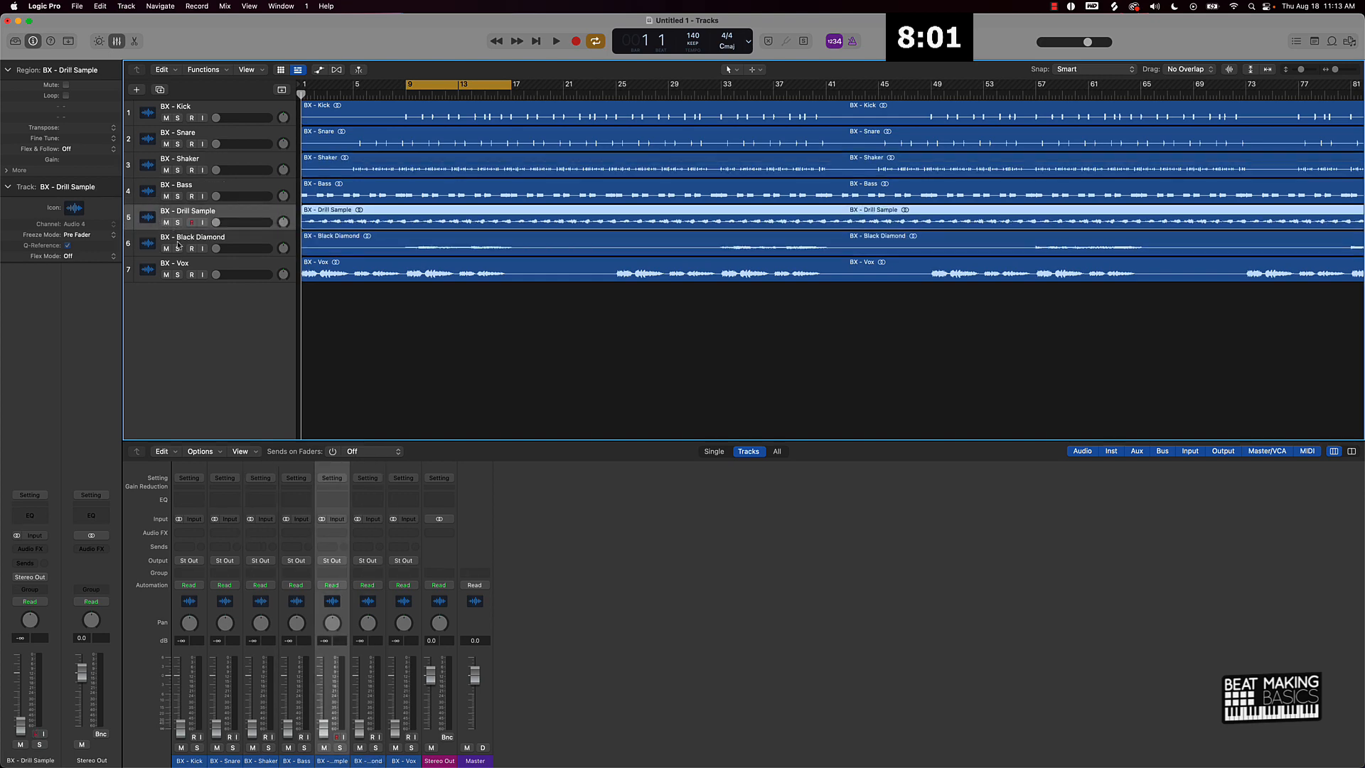
drag(147, 269, 148, 243)
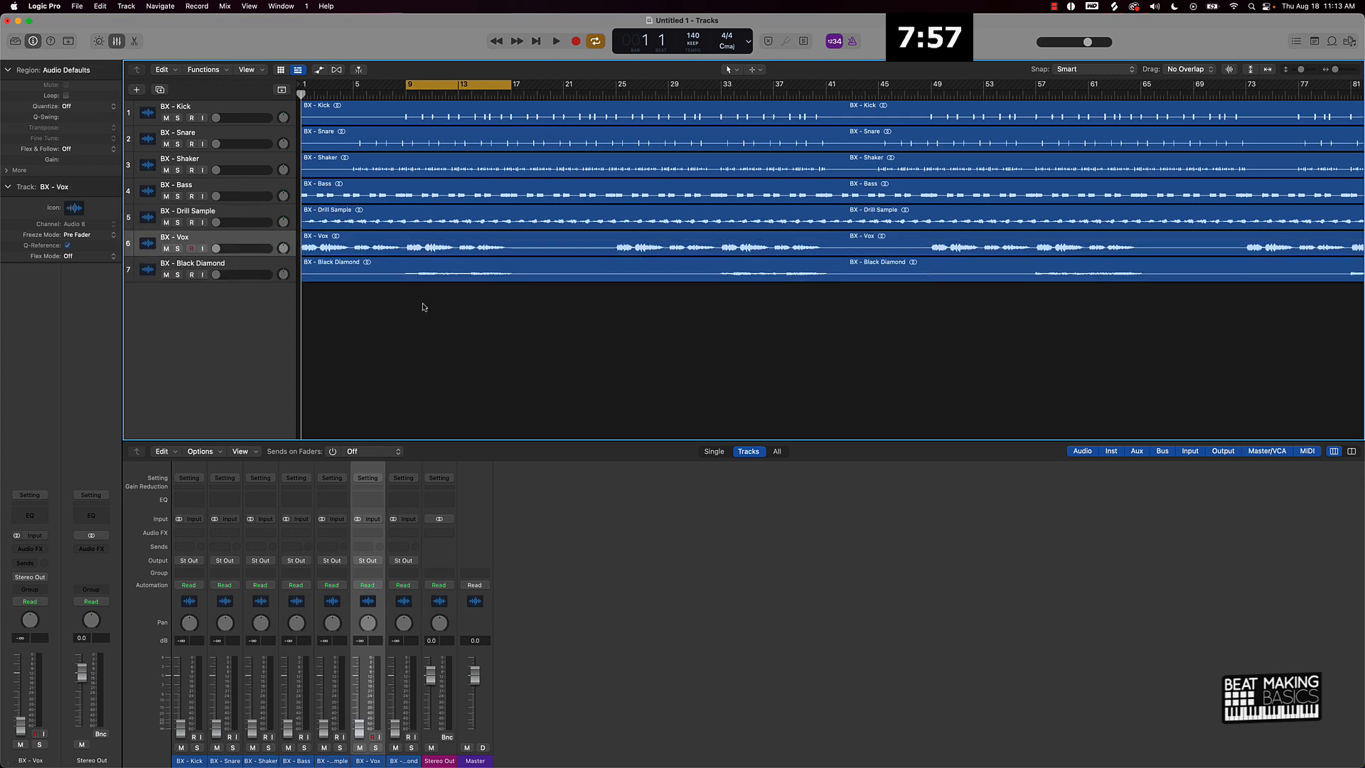
Bring the kick up to 0.0 dB and the snare to about -0.4 dB, auditioning the cycled section
alt+click(221, 118)
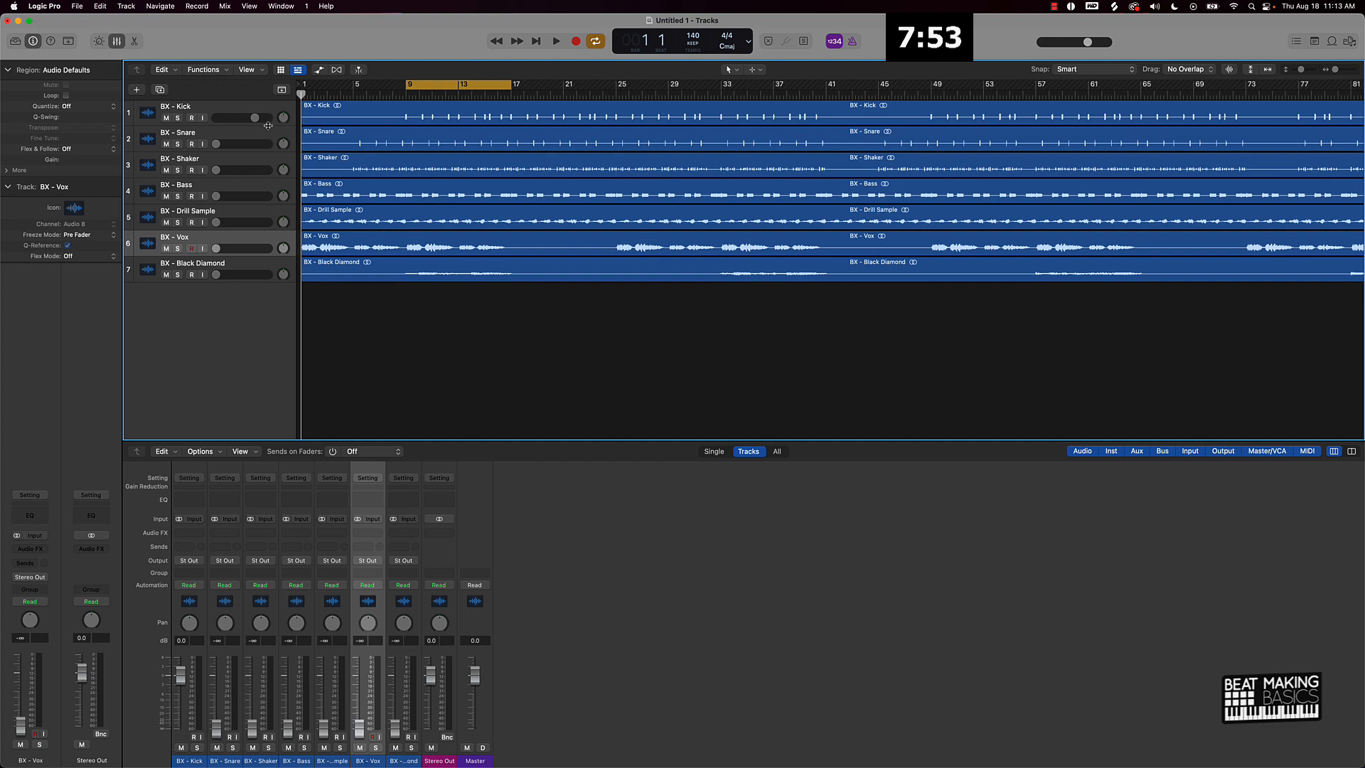
key(space)
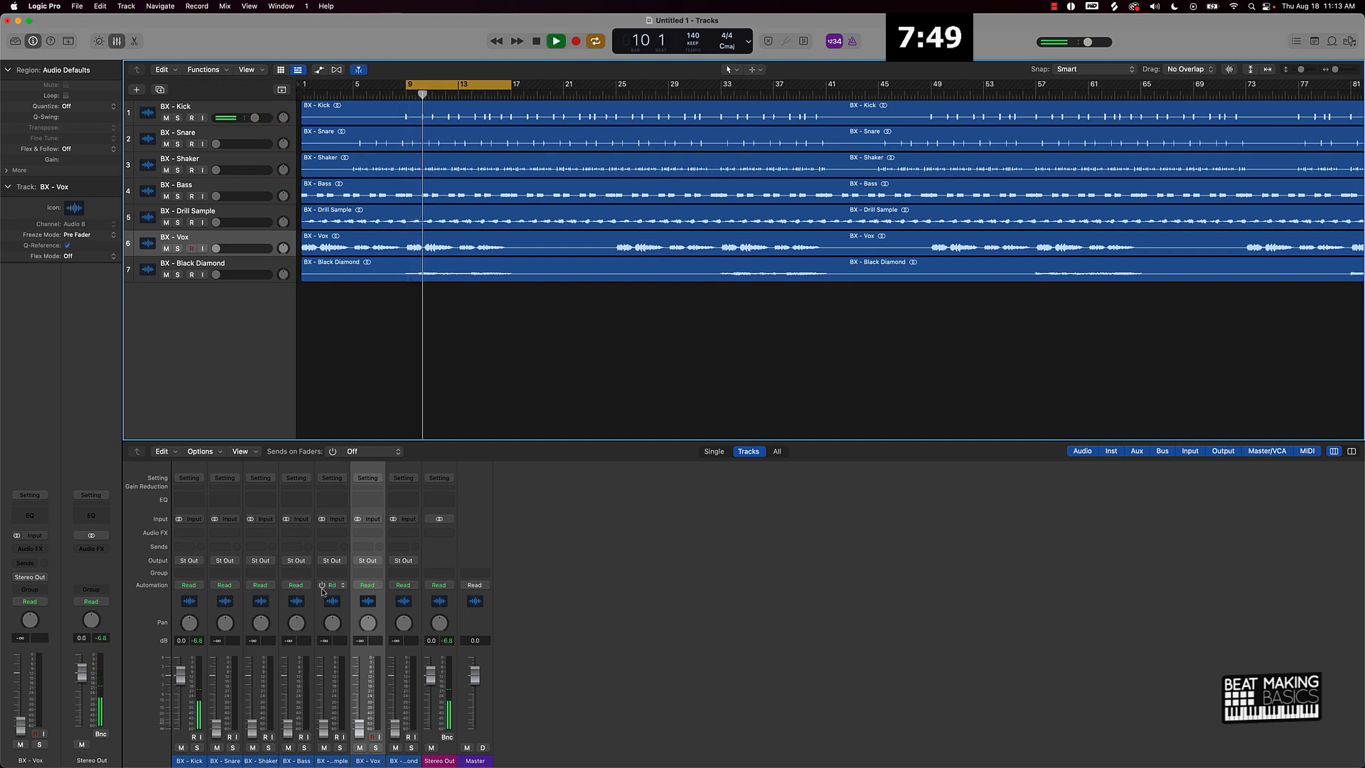
key(space)
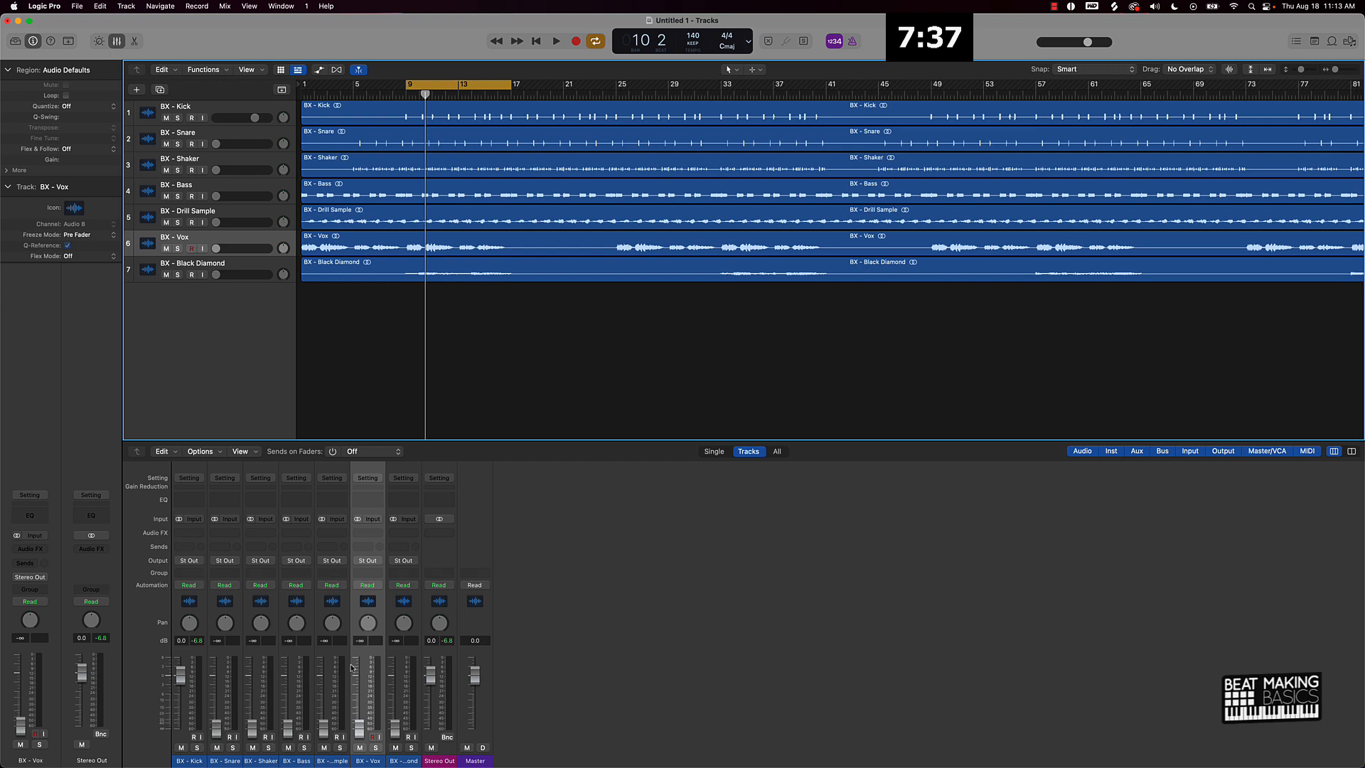
drag(220, 743, 220, 674)
key(space)
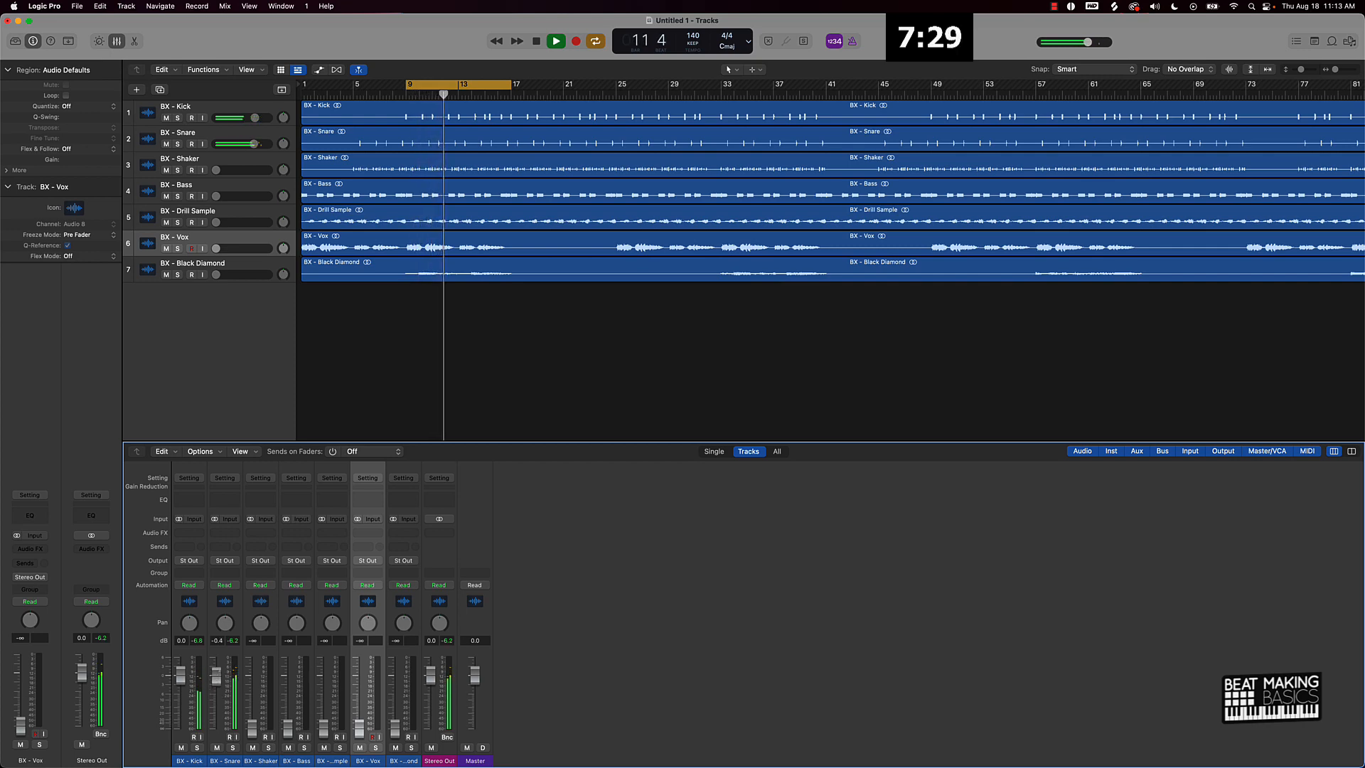
key(space)
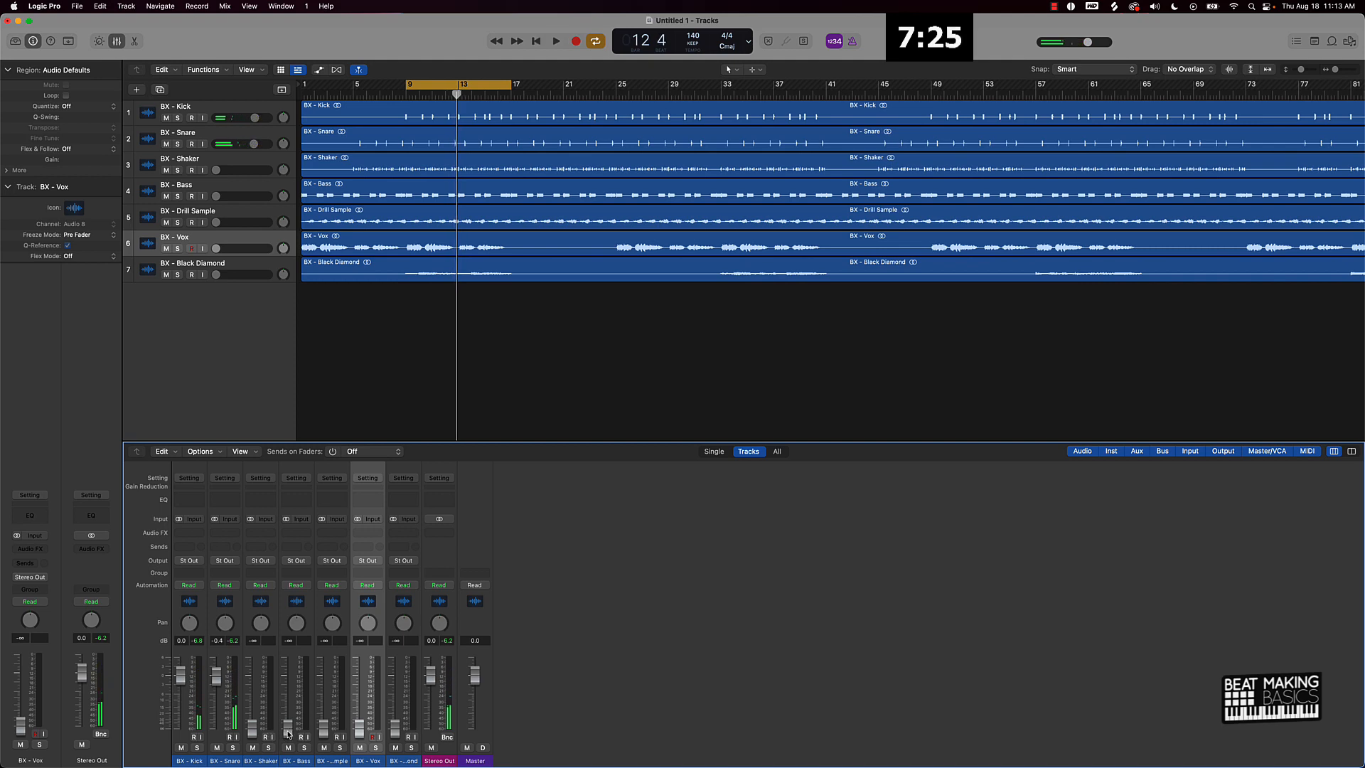
Raise the bass to about -4.7 dB and the shaker to -12.0 dB, checking the balance during playback
drag(288, 734, 288, 695)
key(space)
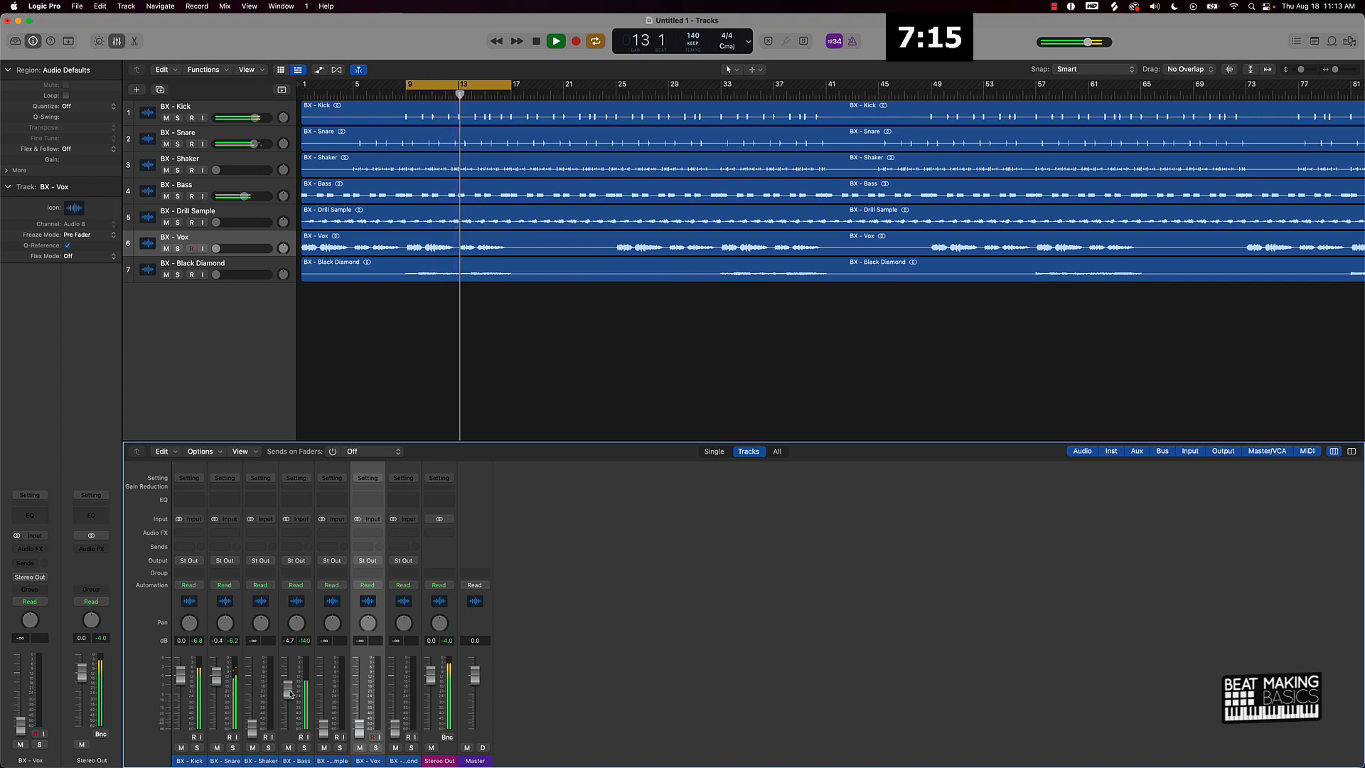
key(space)
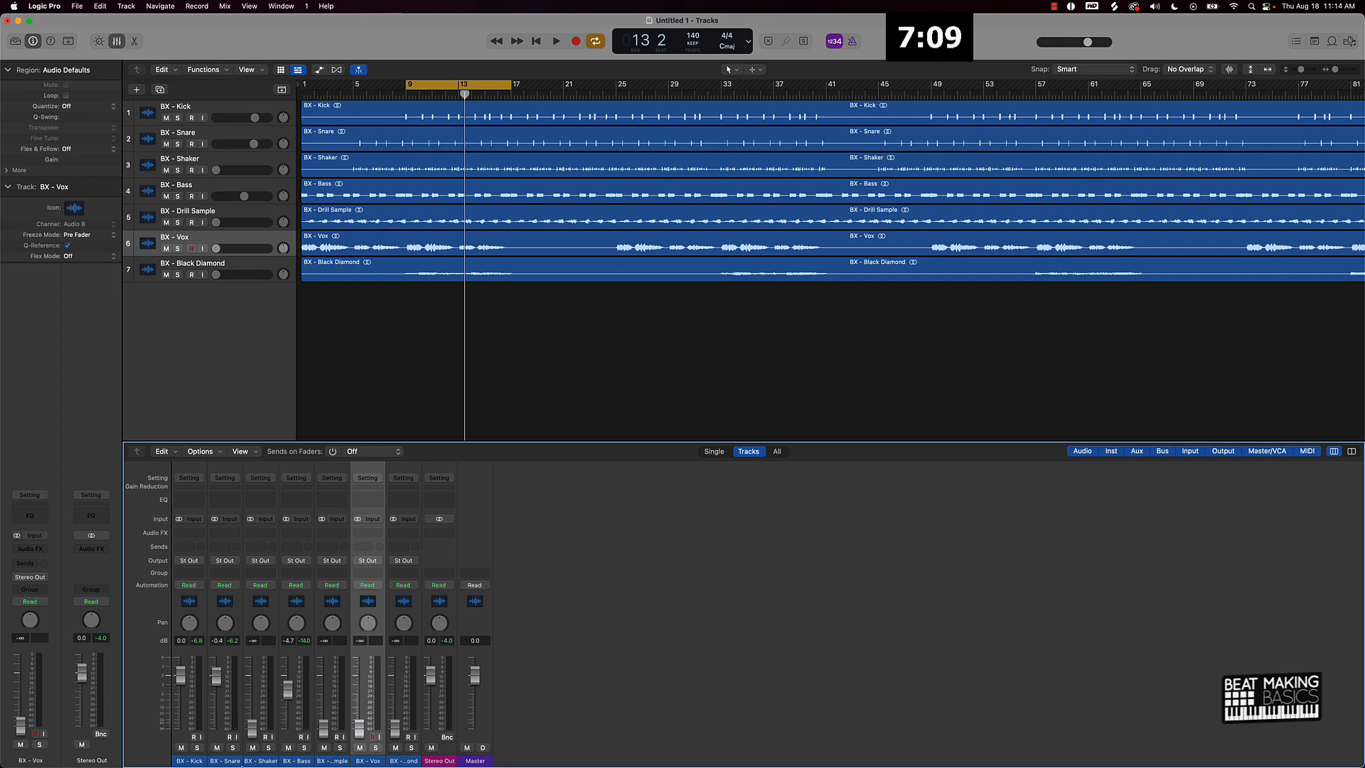
drag(255, 736, 254, 705)
key(space)
key(space)
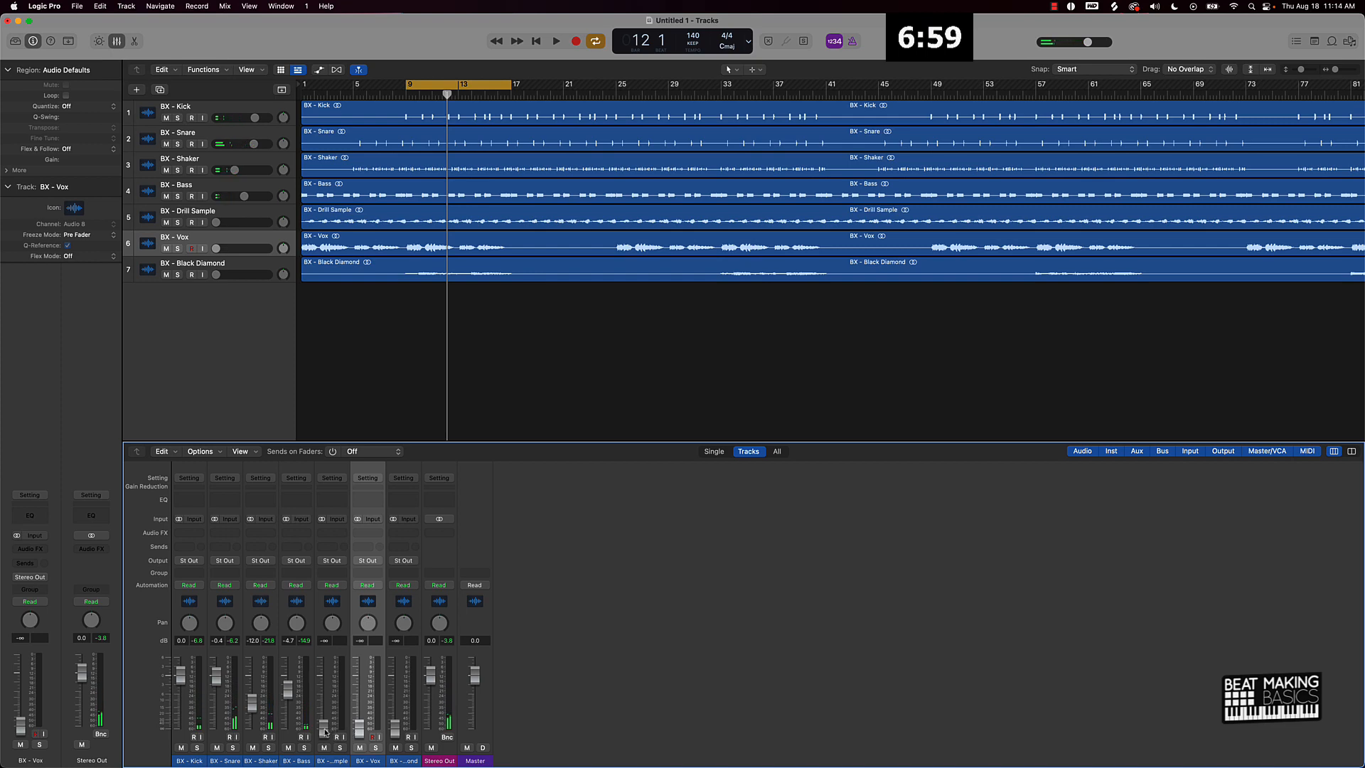
Blend in the Drill Sample at about -5.3 dB while playing the cycled section
drag(326, 739, 325, 693)
key(space)
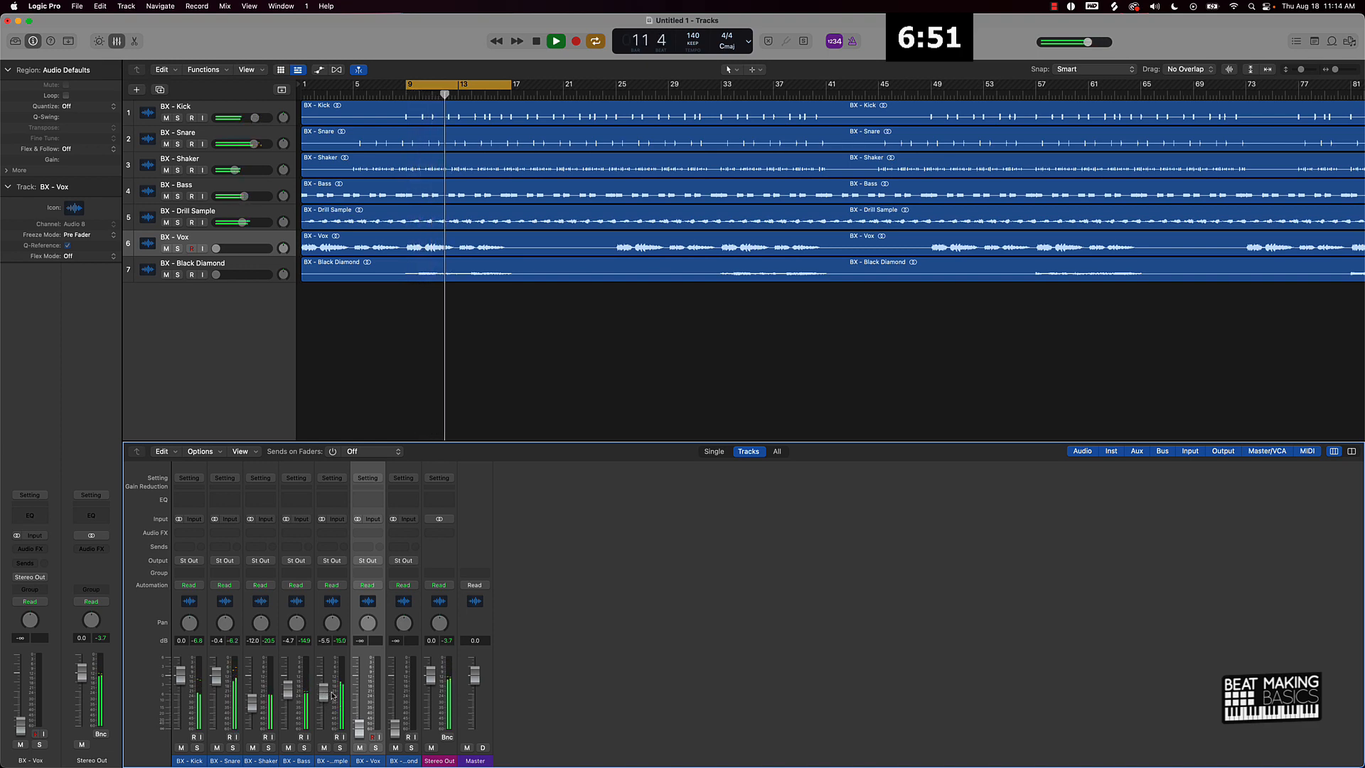
drag(327, 697, 326, 697)
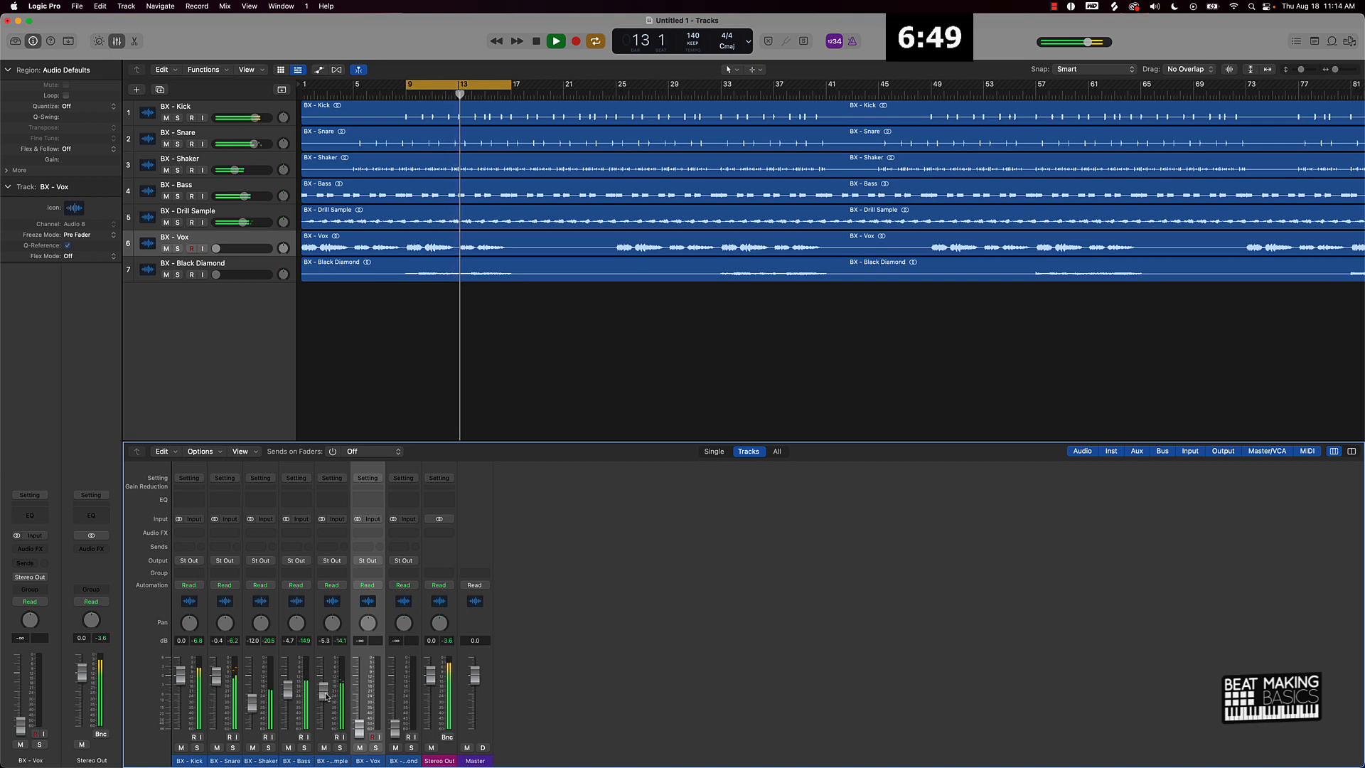
key(space)
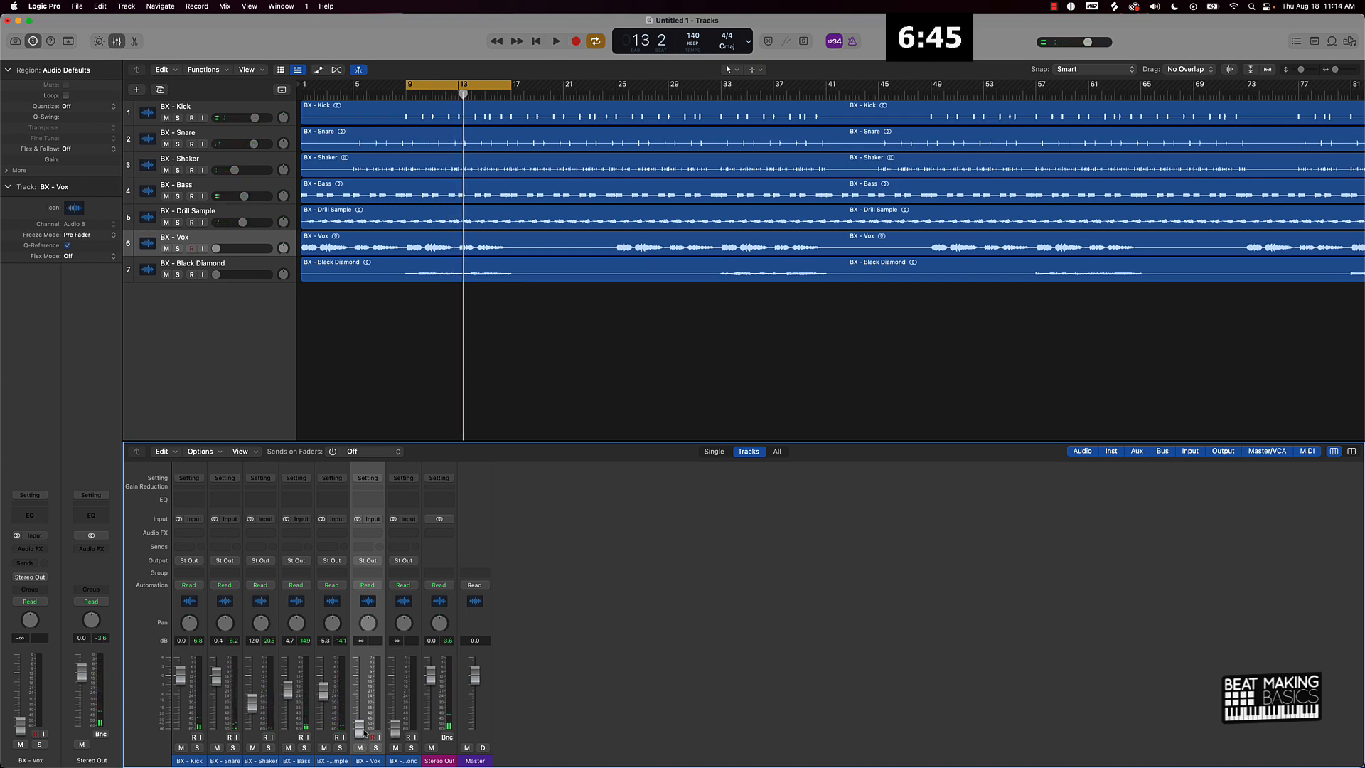
Raise the Vox to about -14.2 dB and Black Diamond to about -14.4 dB, balancing both against the playing beat
drag(359, 728, 355, 695)
key(space)
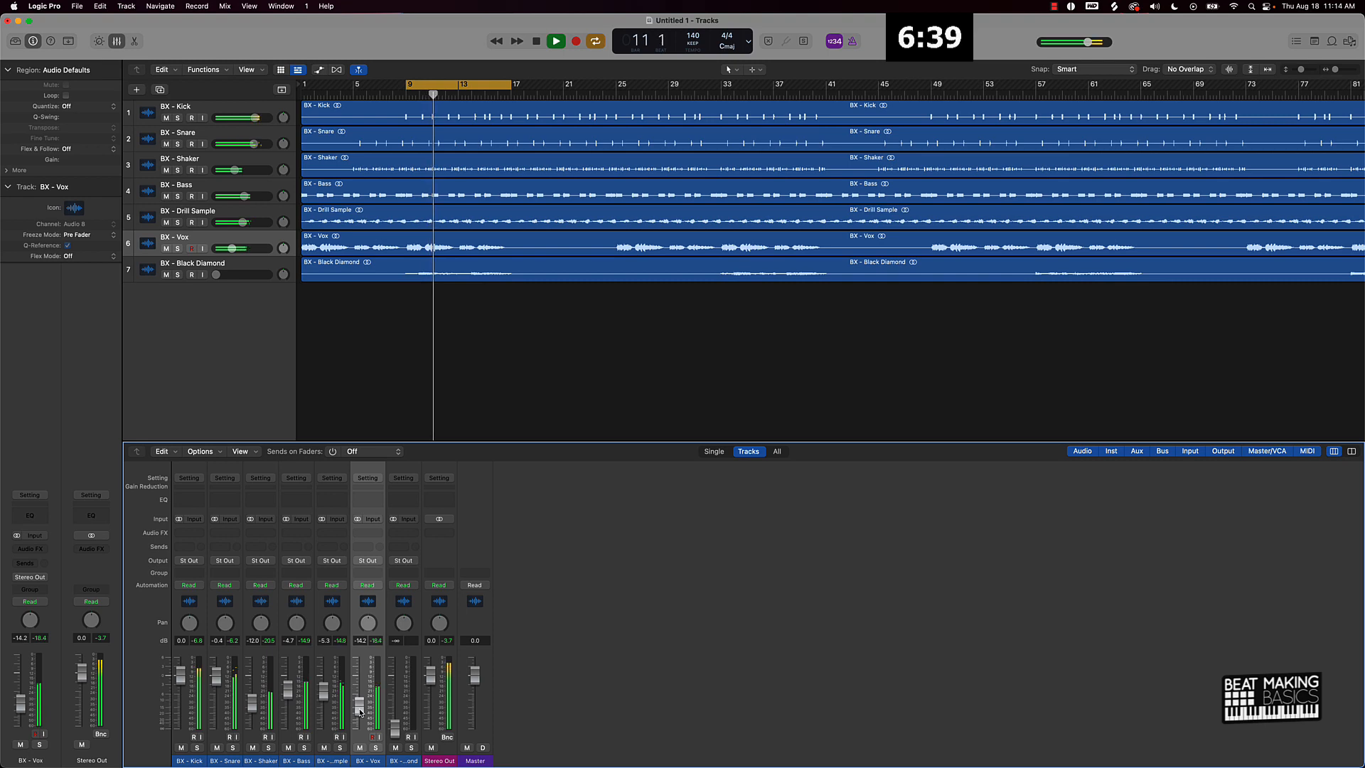
key(space)
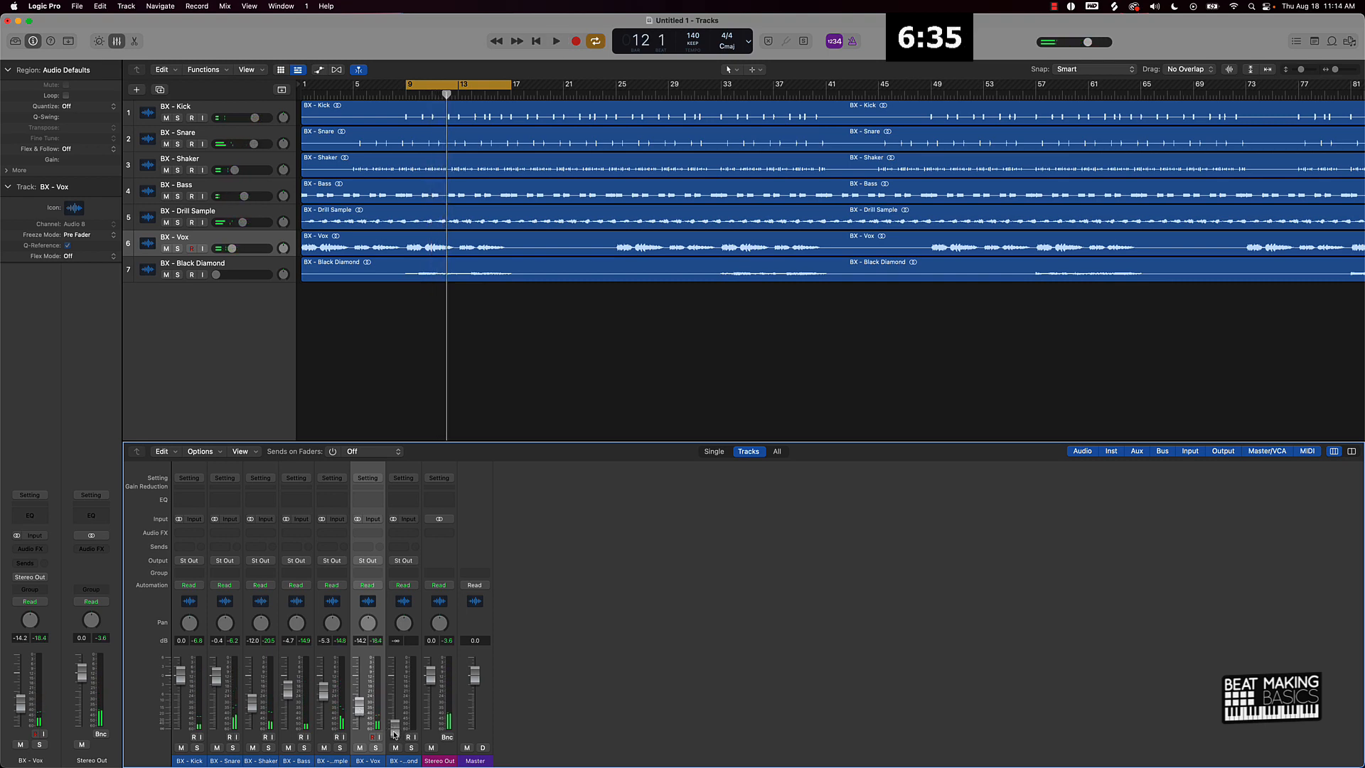
drag(395, 733, 396, 707)
key(space)
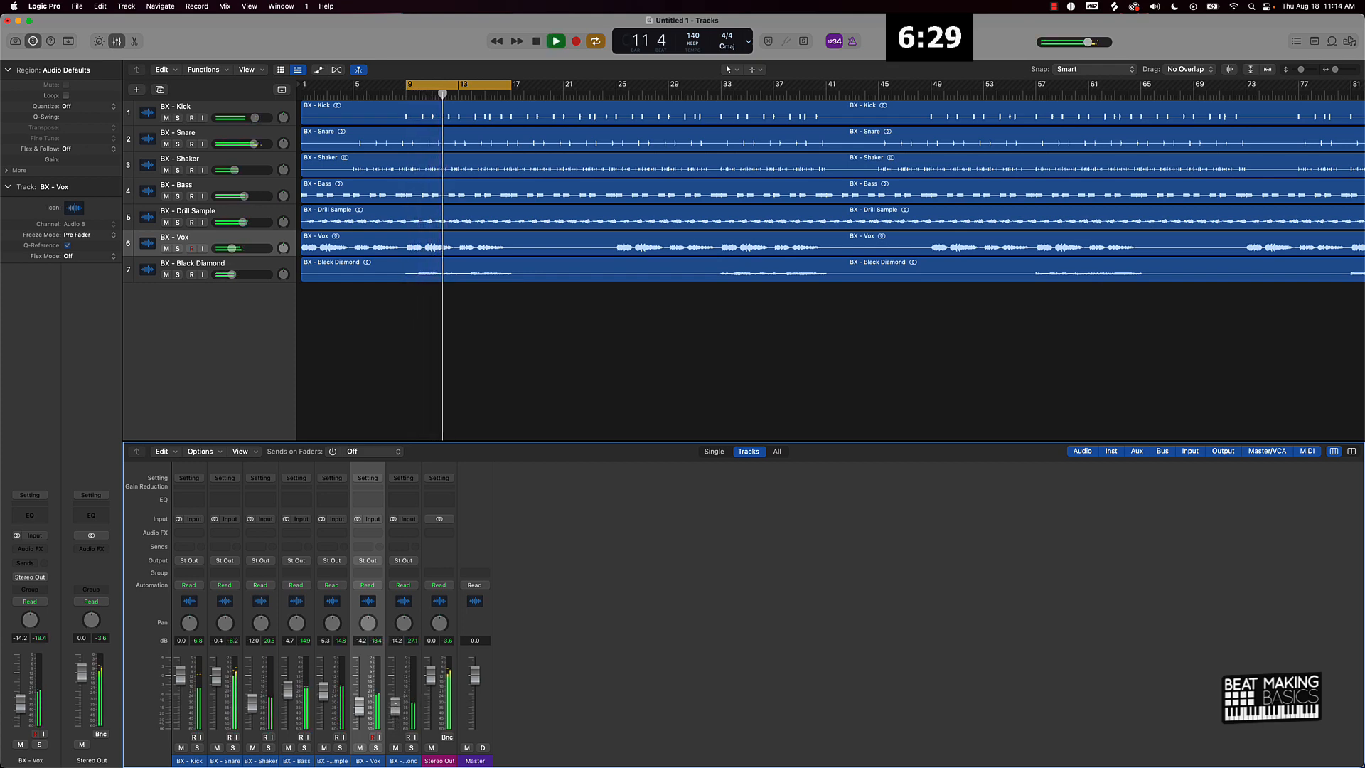
drag(395, 706, 396, 707)
key(space)
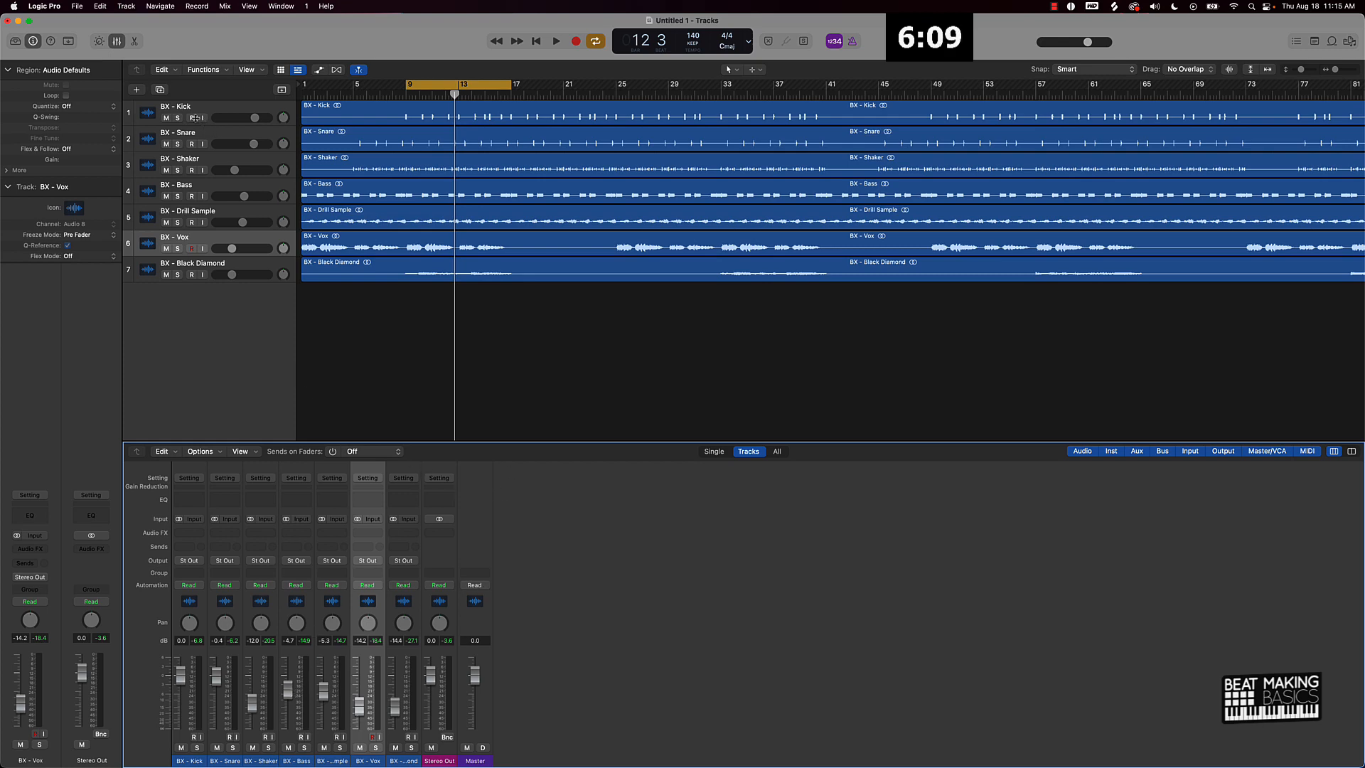
Add a Channel EQ to the Bass and Kick channels, examine their spectra during playback, and close both EQ windows
click(212, 186)
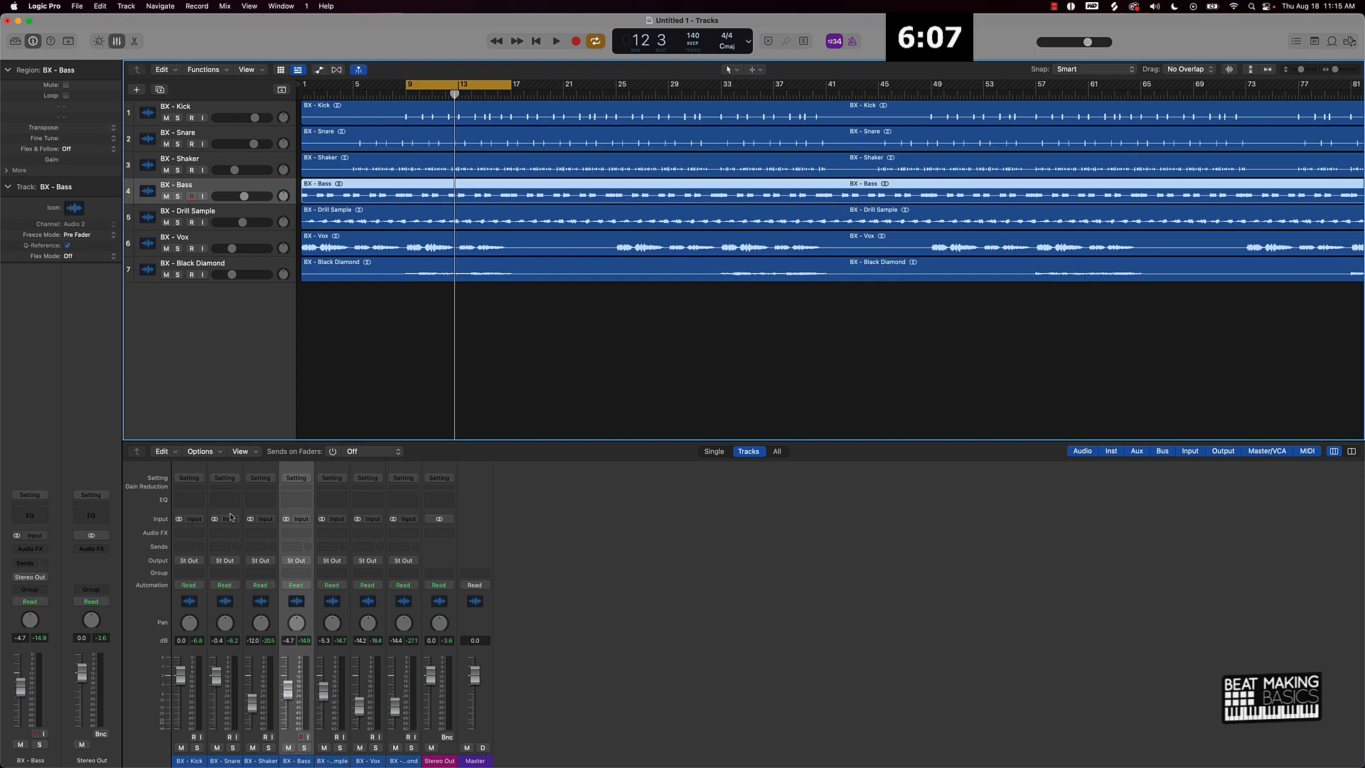
click(296, 500)
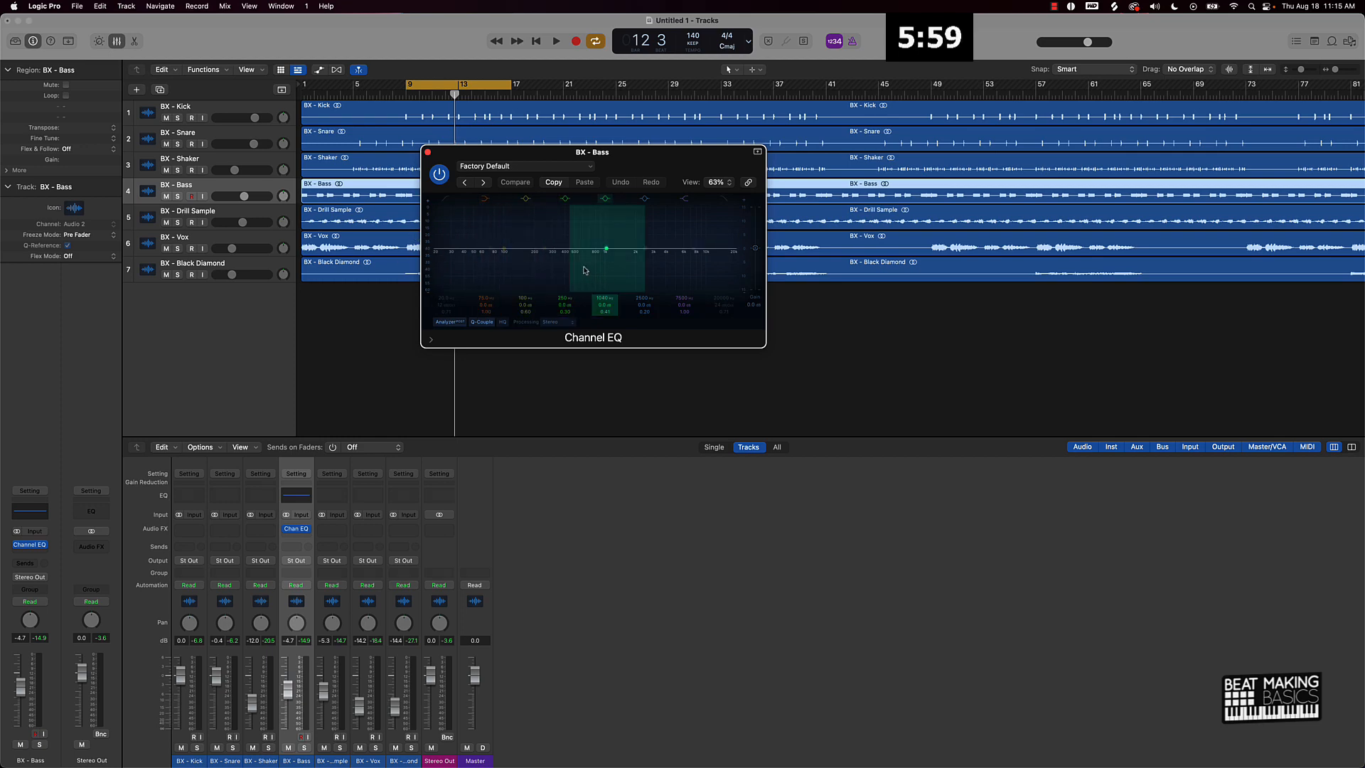
key(space)
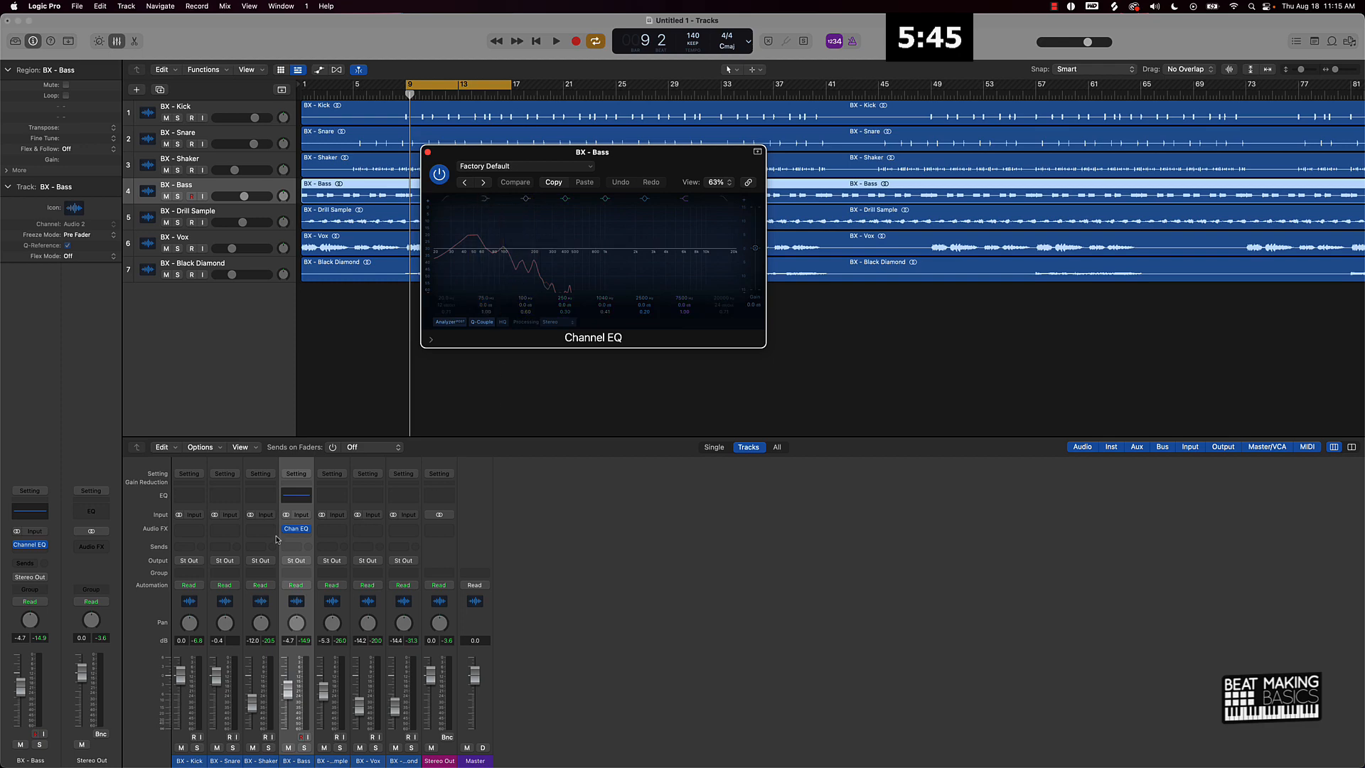
click(180, 496)
key(space)
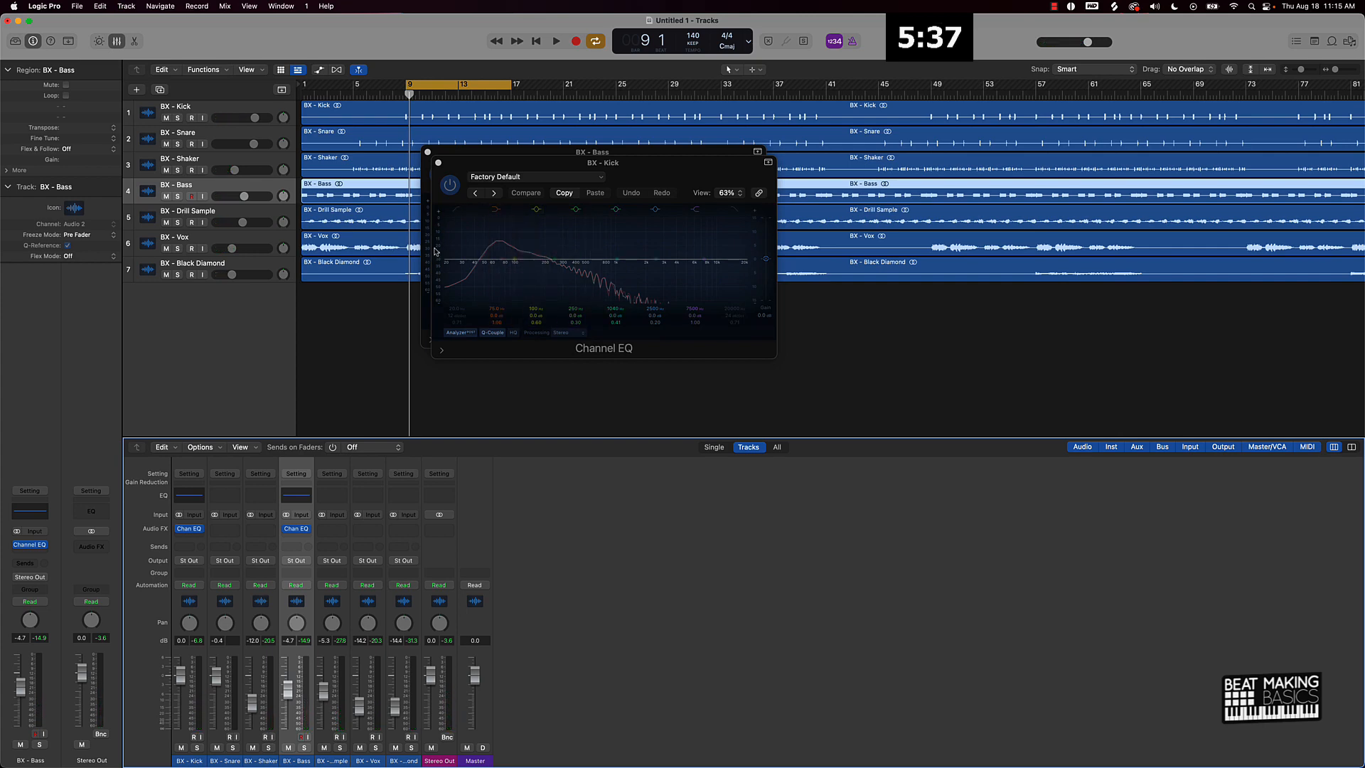
click(438, 165)
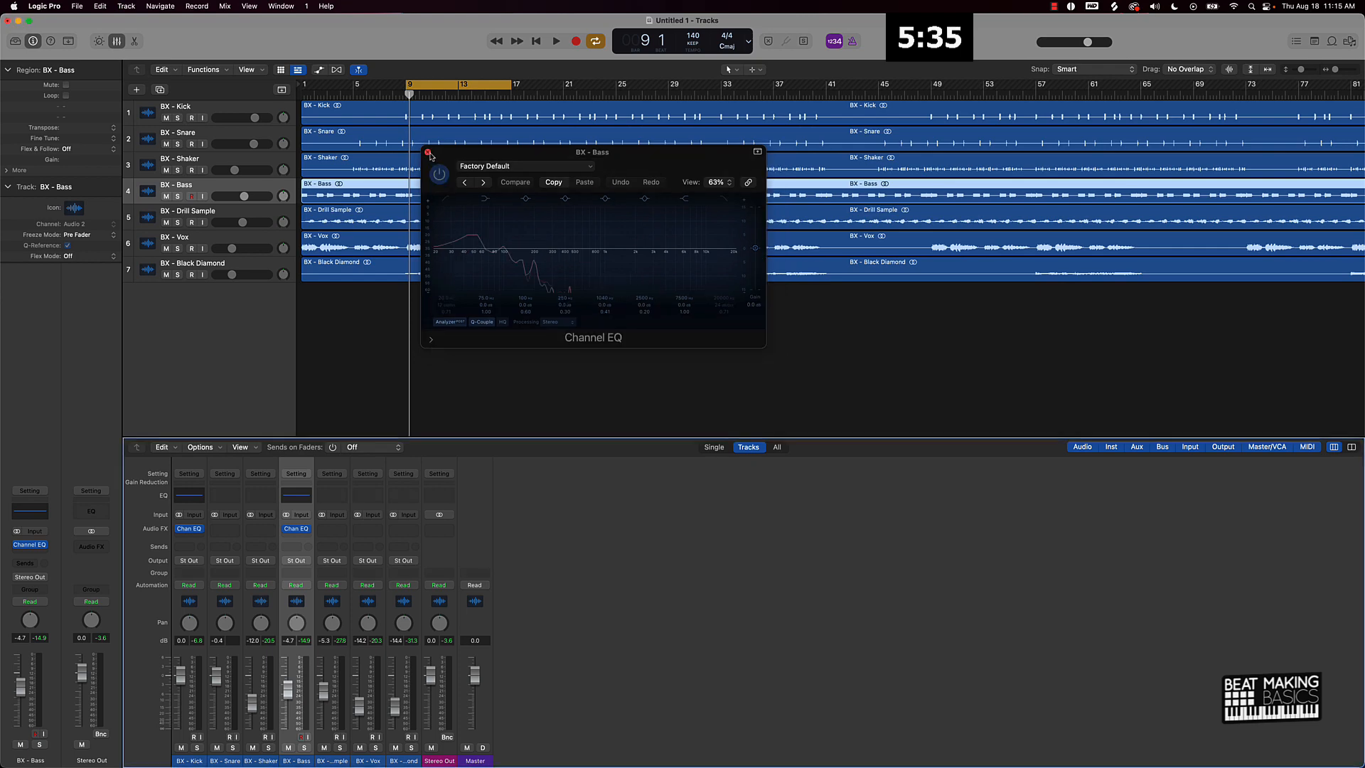
click(427, 151)
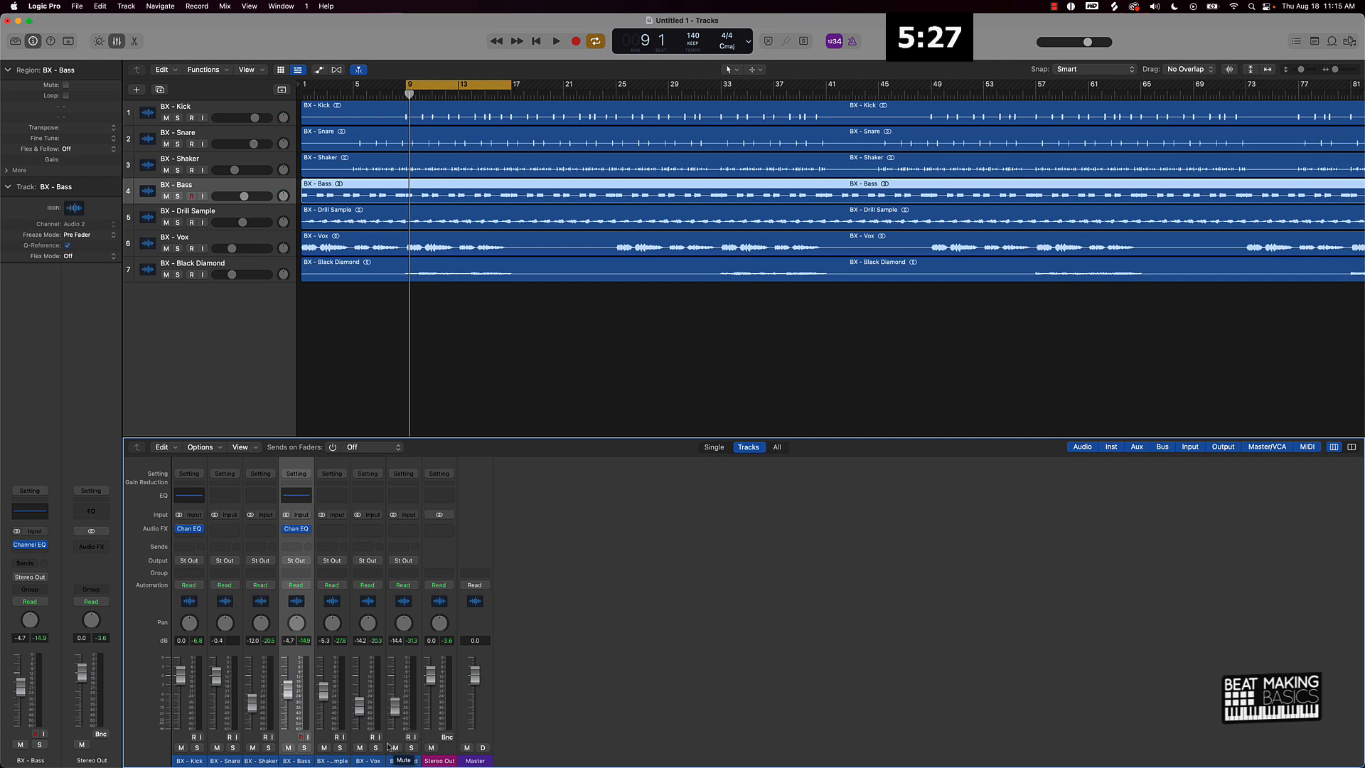
Add a Channel EQ to the Drill Sample channel and enable a steep low-cut filter that removes its low end
click(359, 737)
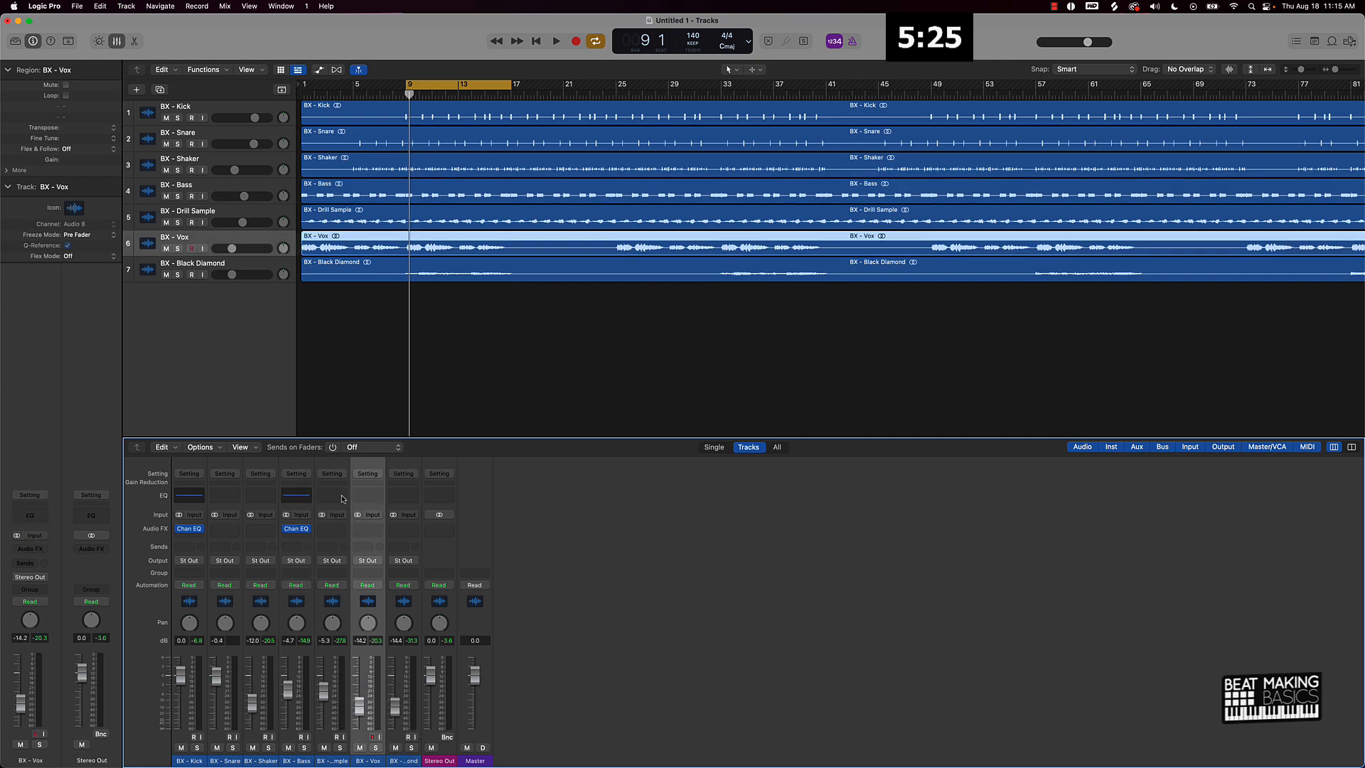
click(325, 740)
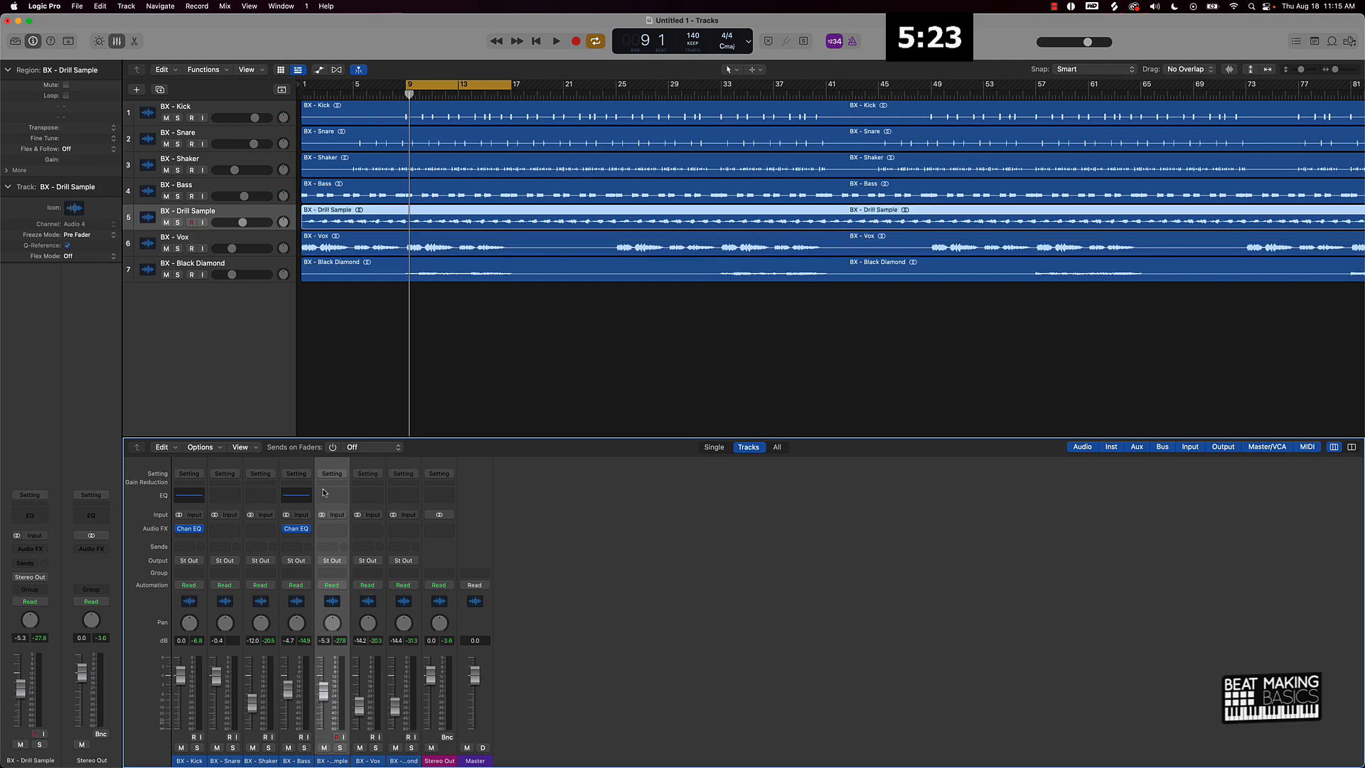
click(332, 497)
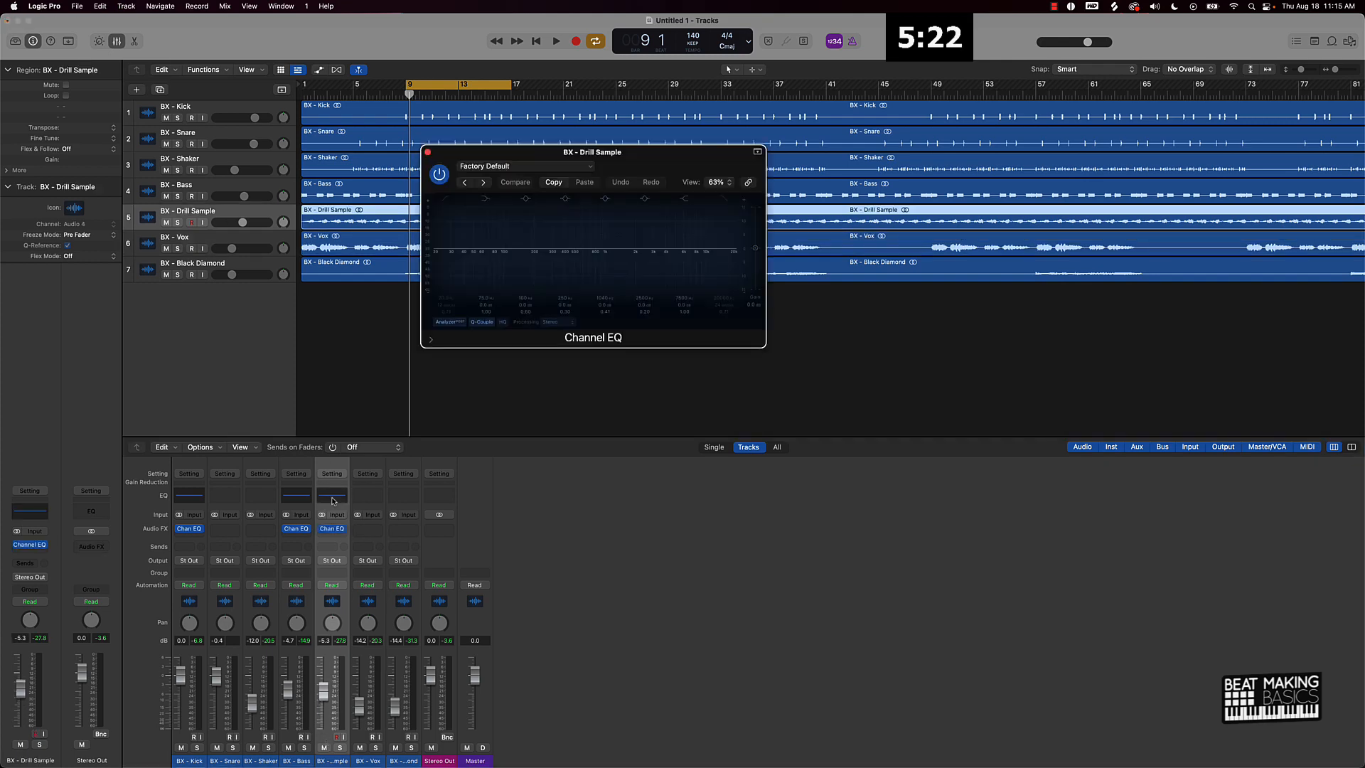
click(447, 199)
mouse_move(455, 304)
mouse_down()
mouse_move(455, 283)
mouse_move(503, 252)
mouse_up()
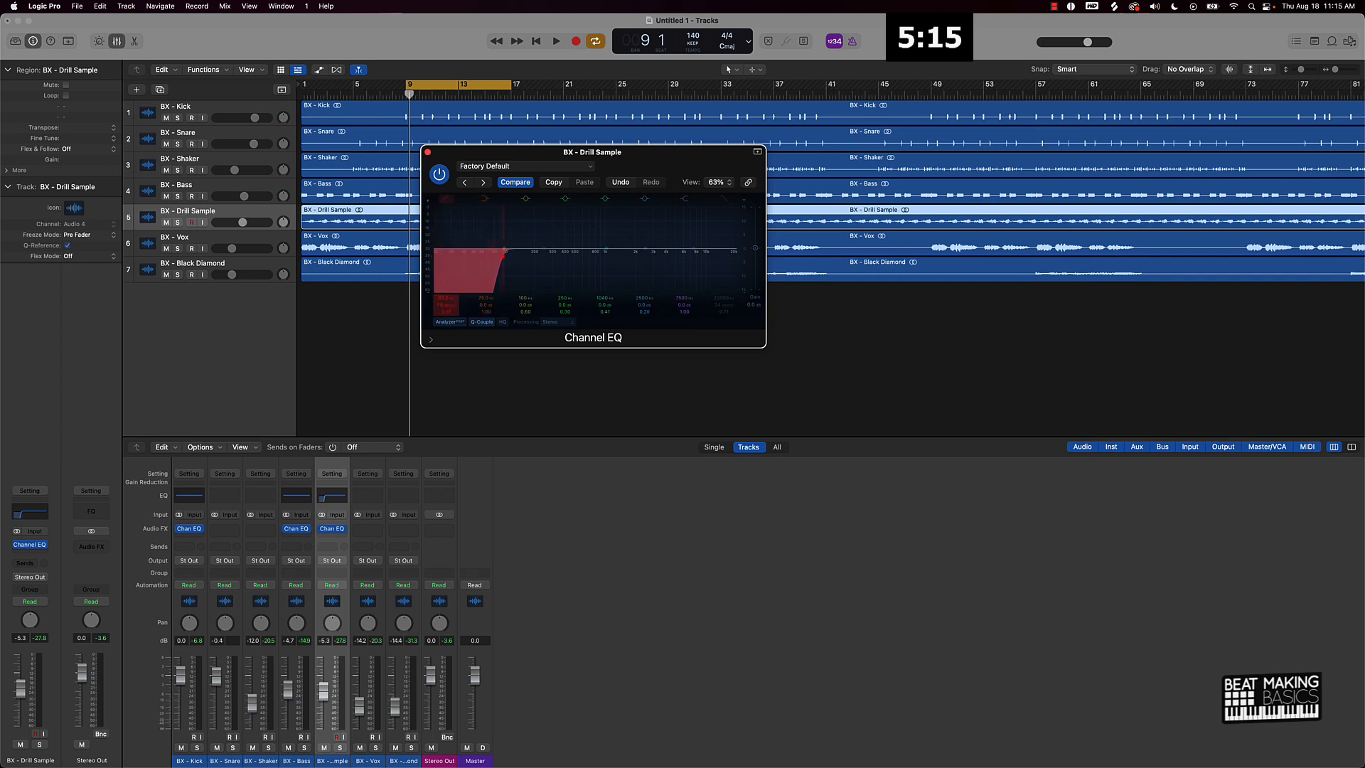
key(space)
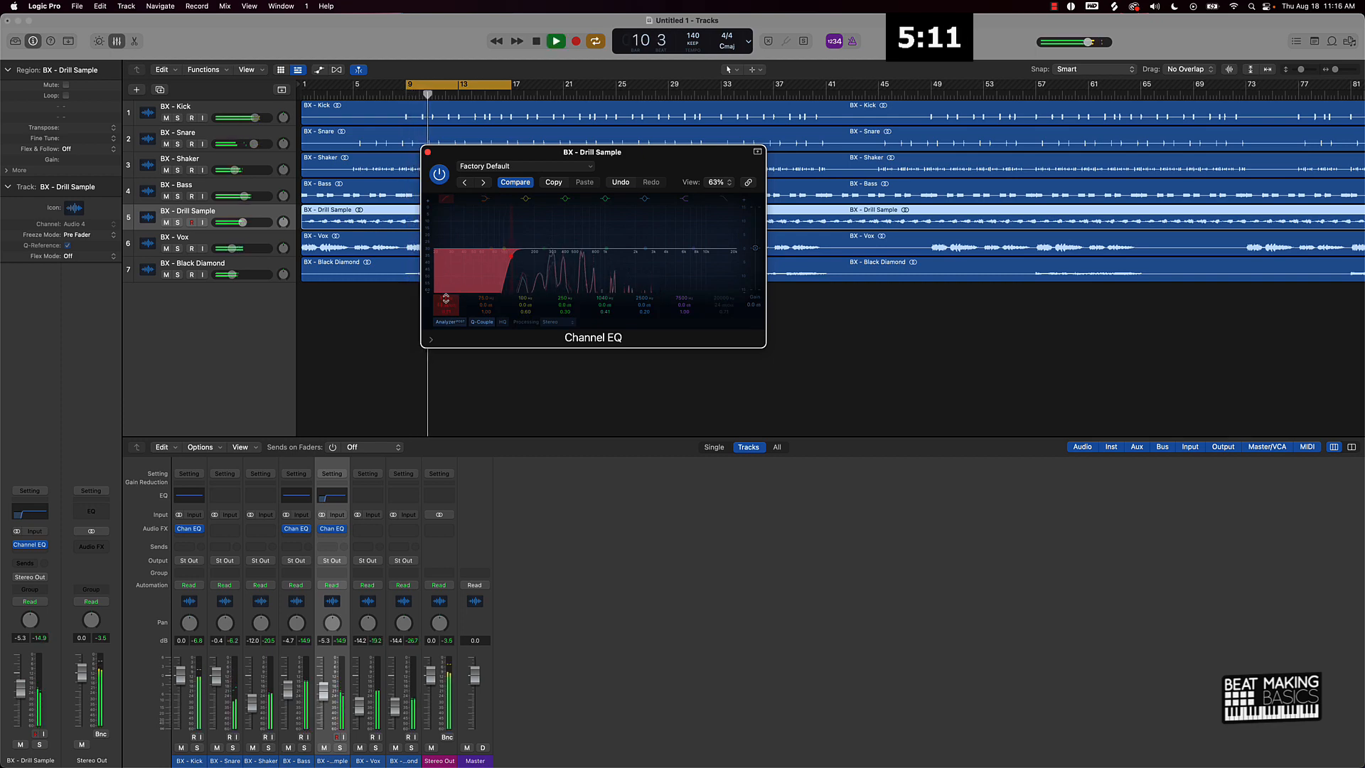
key(space)
Add a Channel EQ to the Vox channel and cut its low frequencies with a steep low-cut filter during playback
click(380, 499)
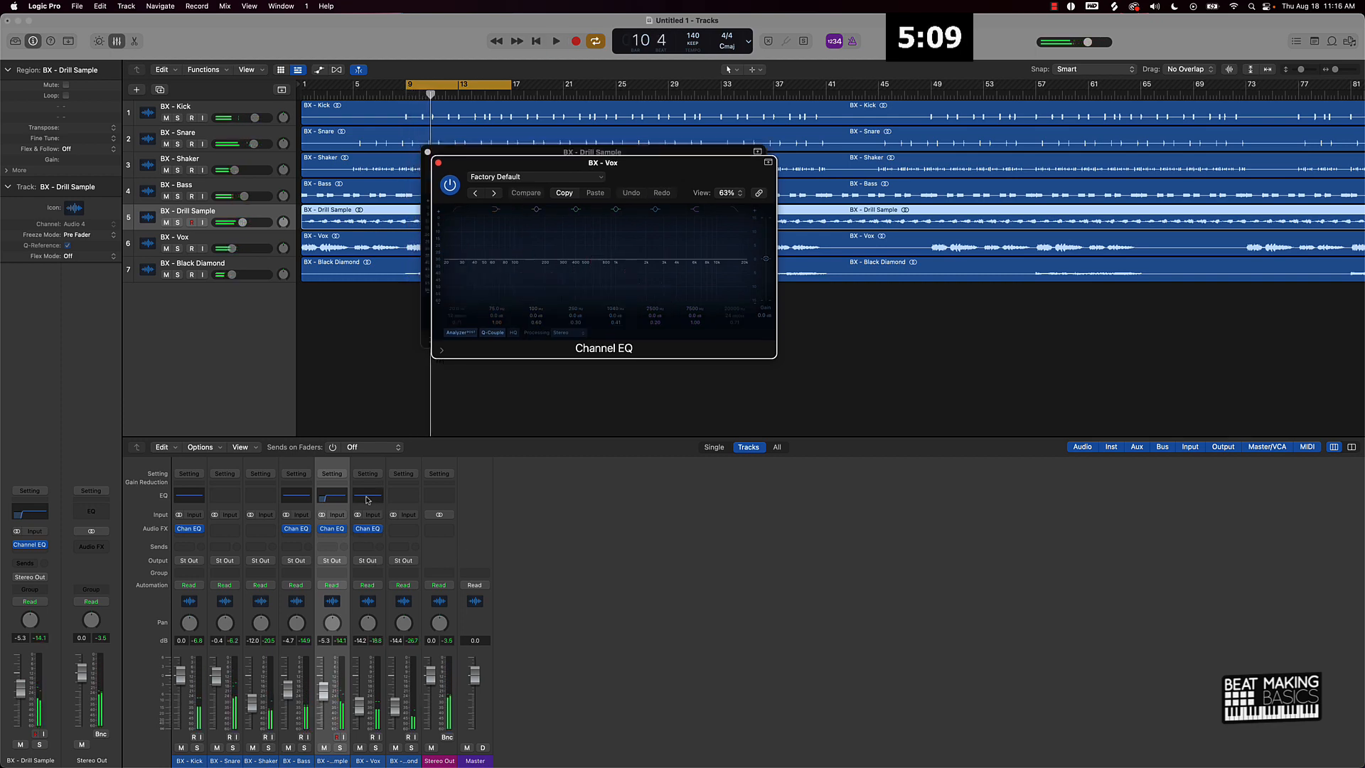
key(space)
click(455, 210)
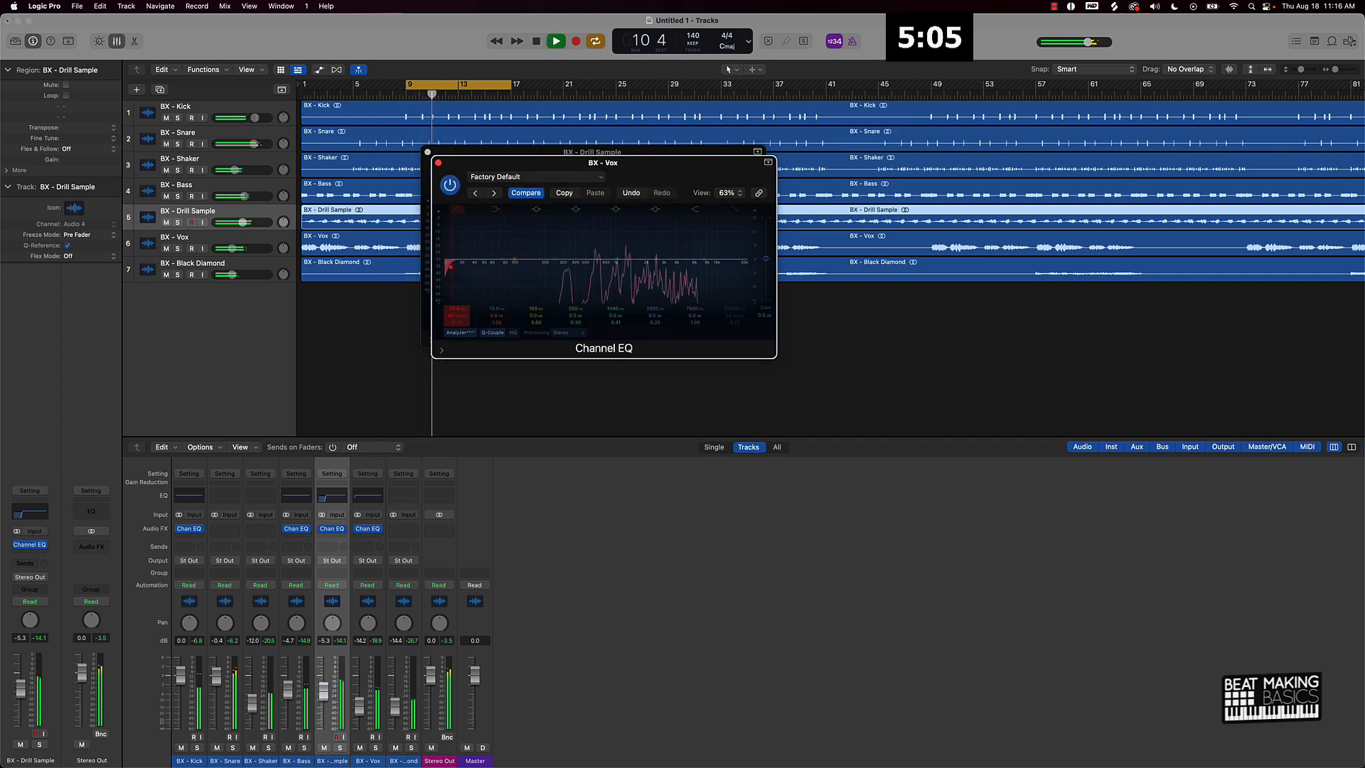
drag(453, 303, 453, 277)
key(space)
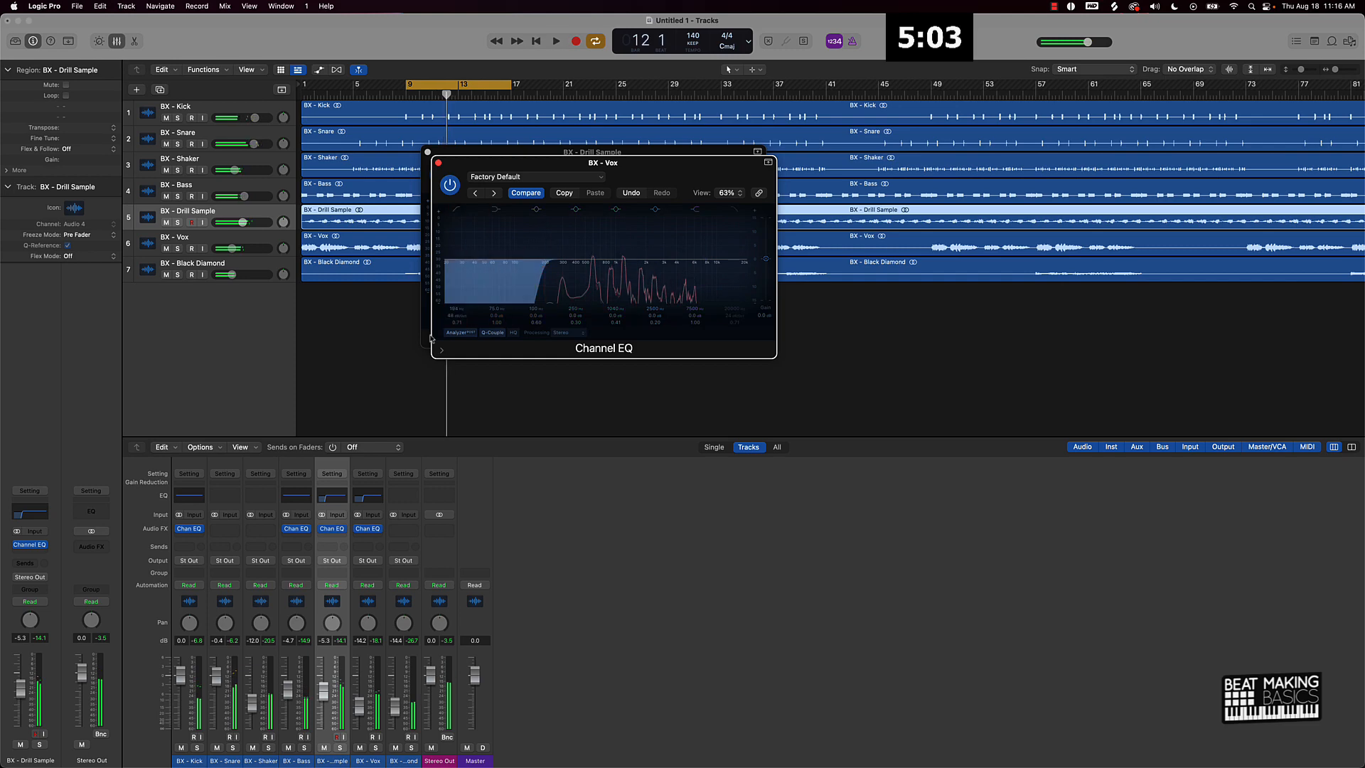
Add a Channel EQ to the Black Diamond channel and sweep its low-cut filter upward to remove the lows
click(395, 499)
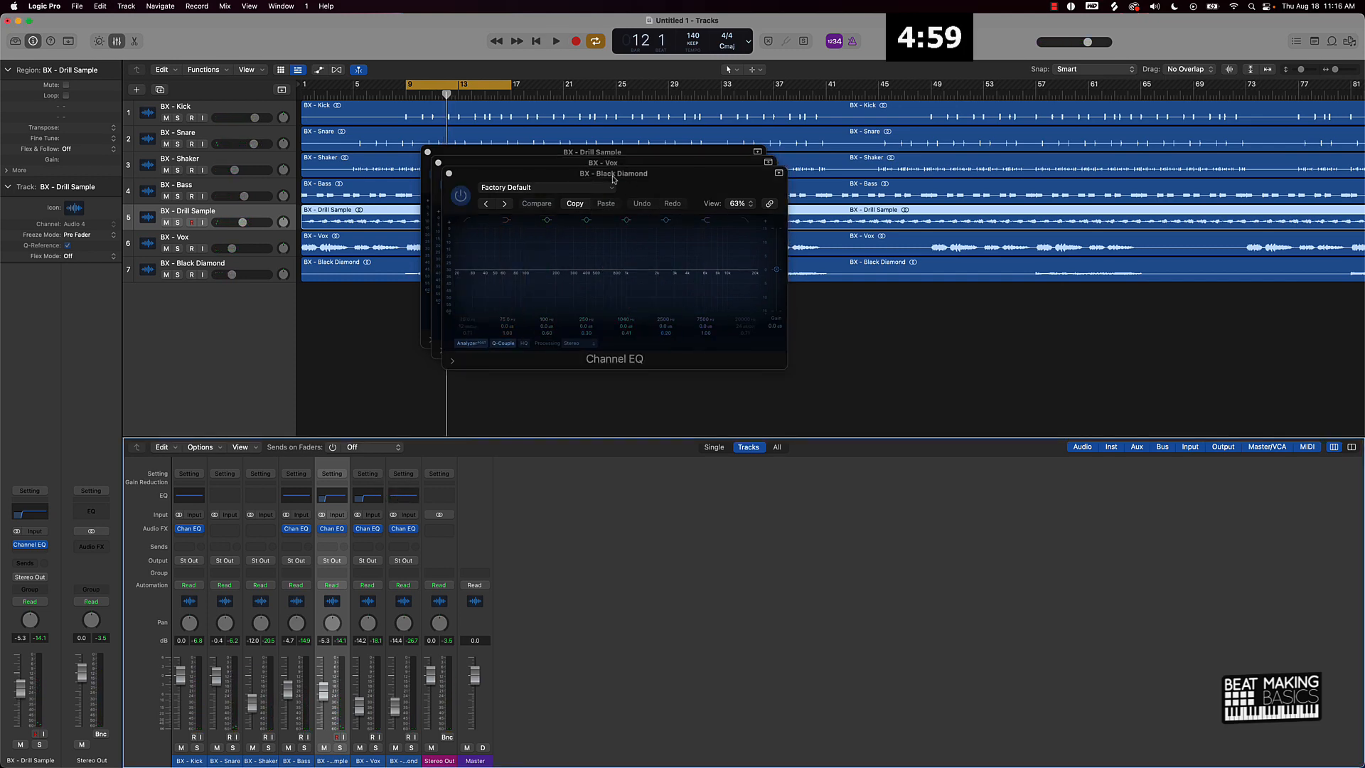
key(space)
click(467, 220)
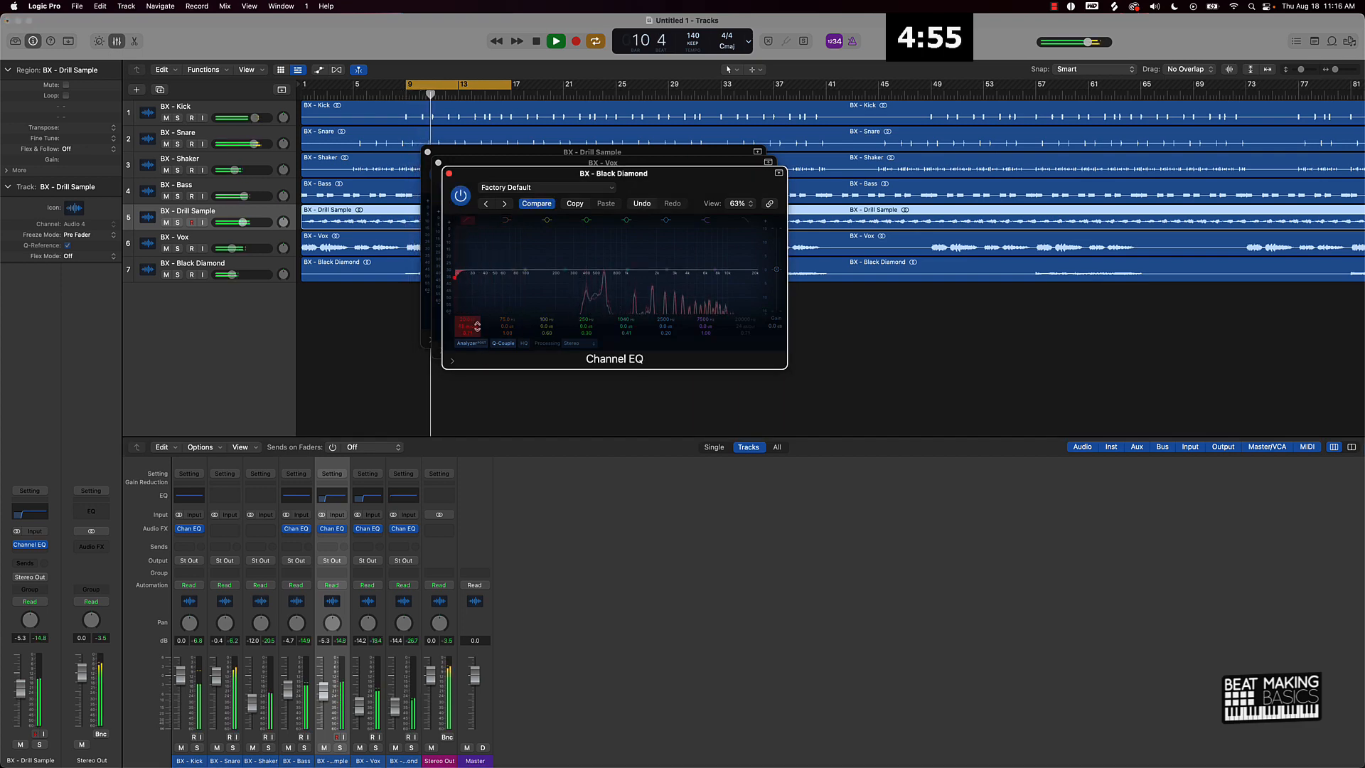
drag(456, 275, 562, 276)
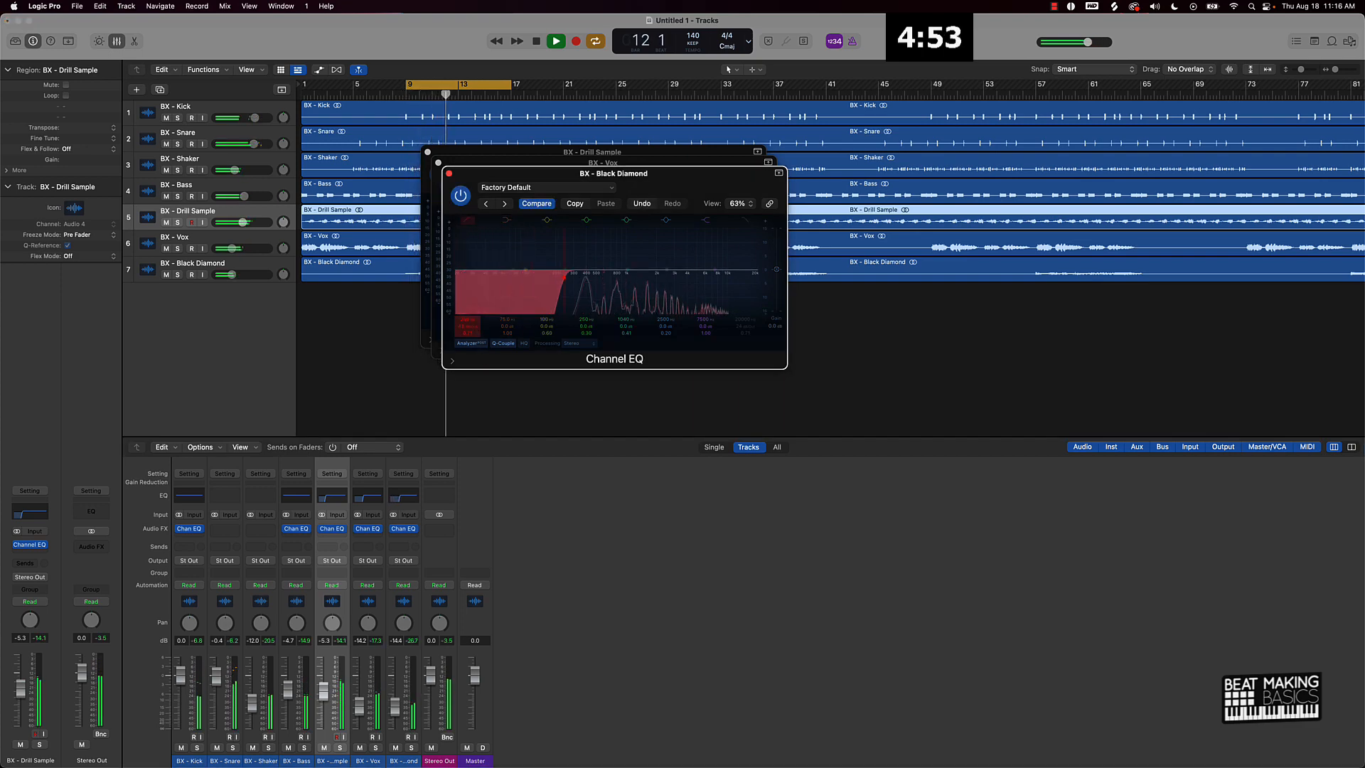
Add a Channel EQ to the Shaker channel and raise its low-cut filter to remove the low frequencies
key(space)
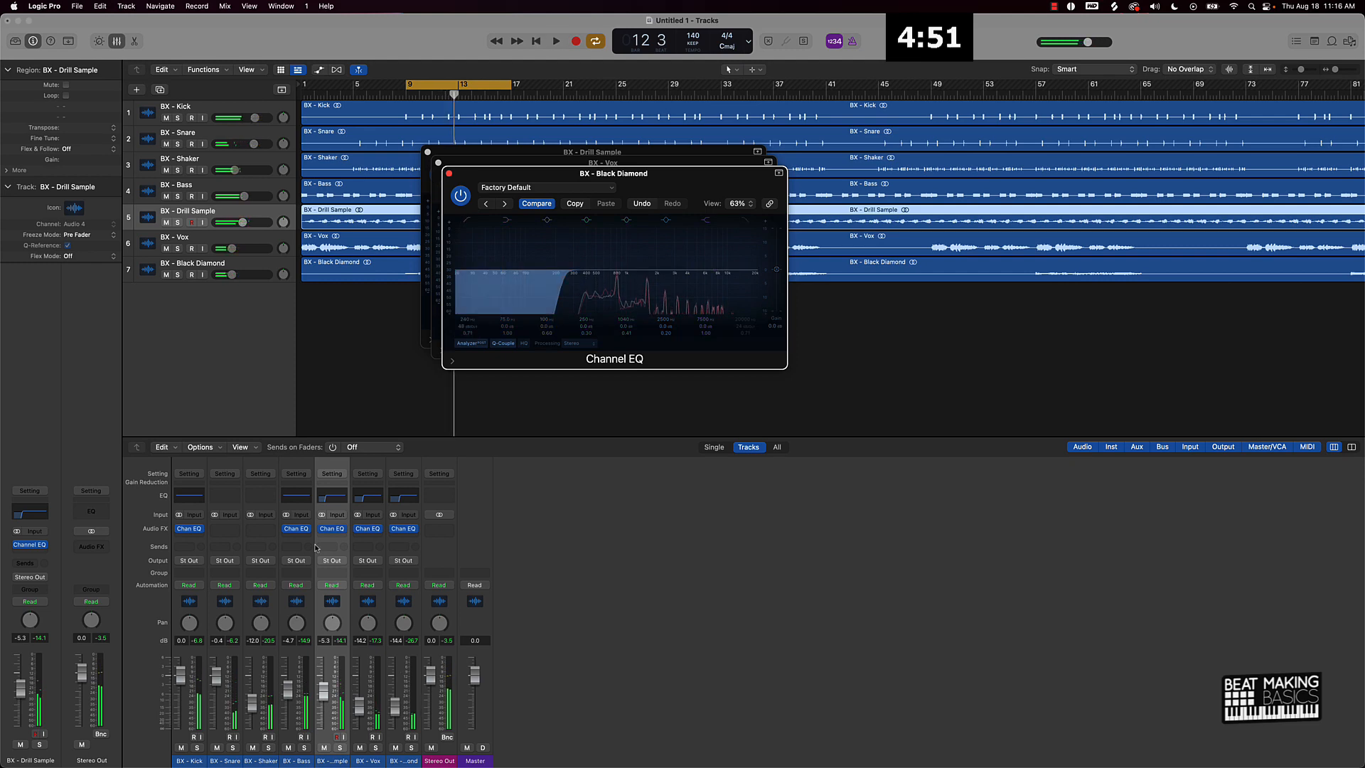
click(261, 499)
key(space)
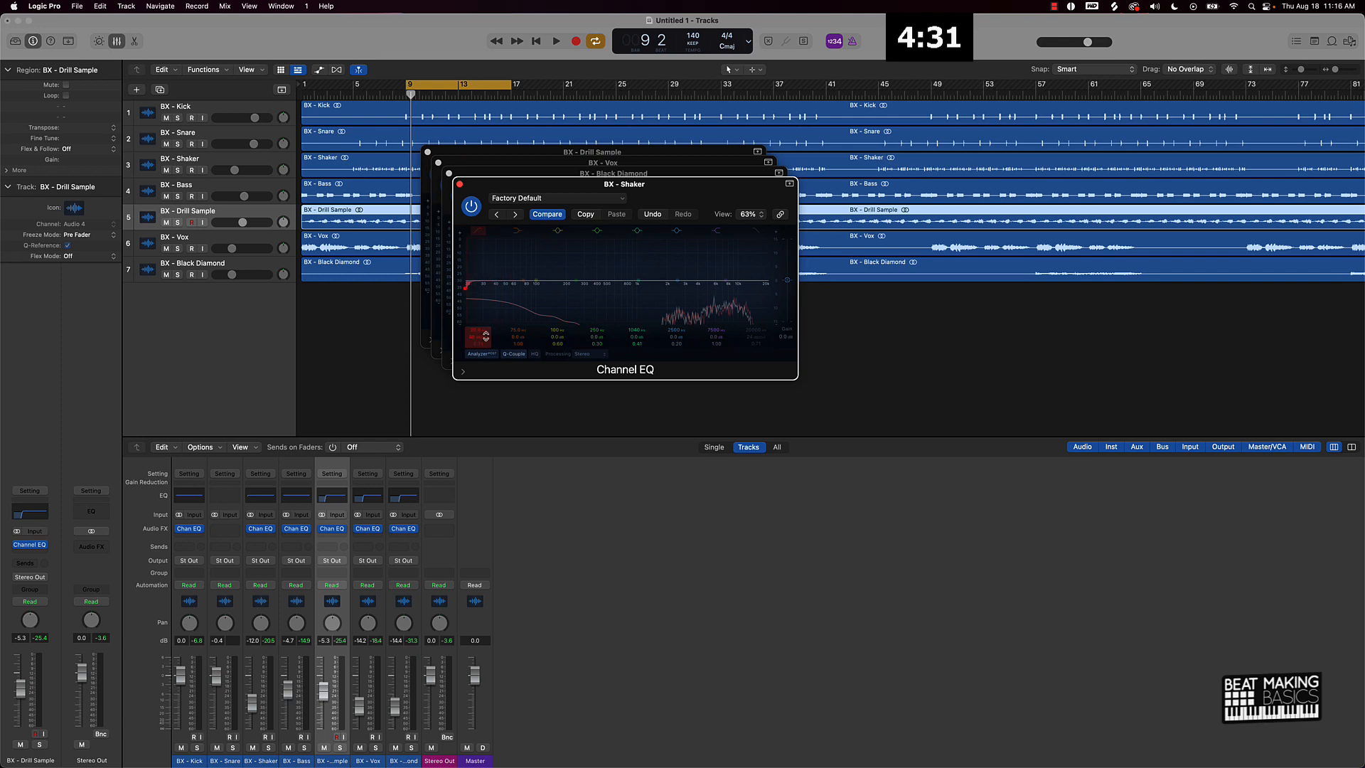
drag(484, 327, 485, 278)
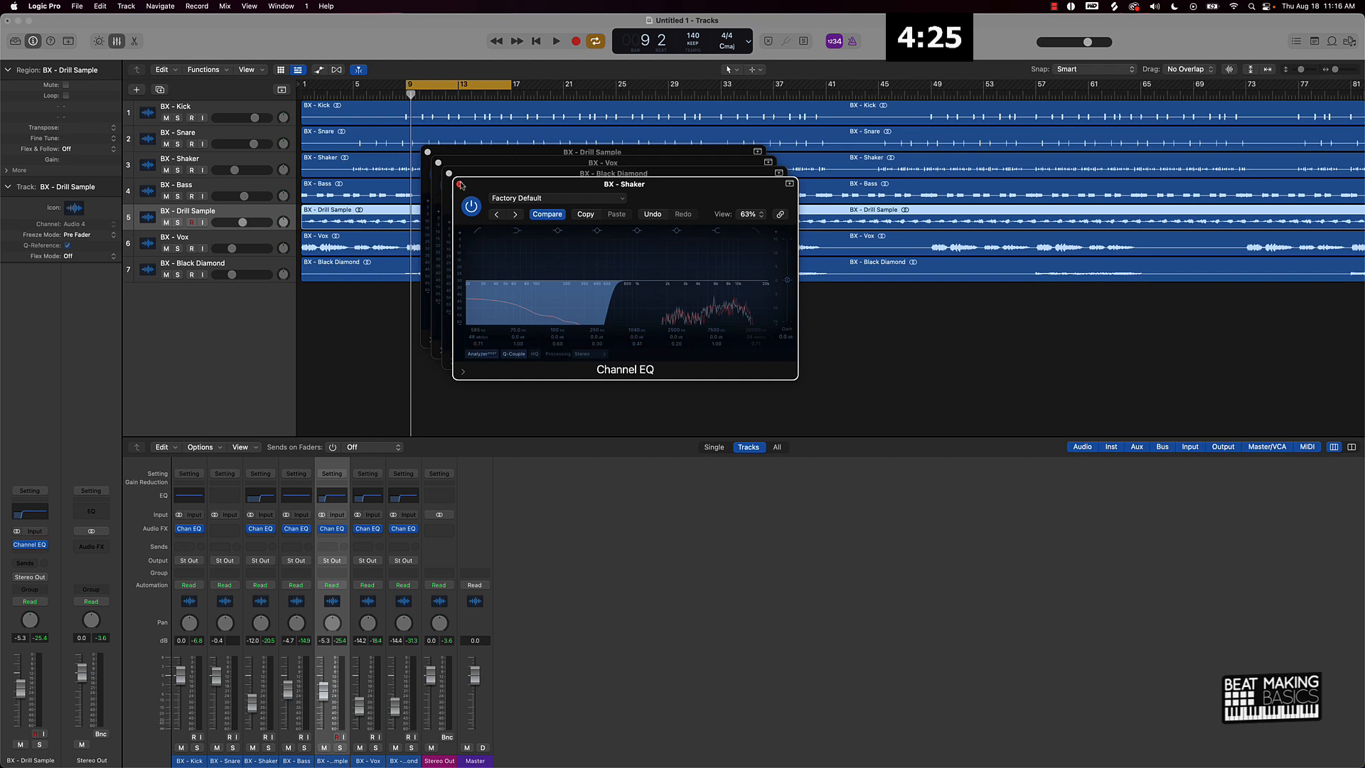
Add a Channel EQ to the Snare channel and raise its low-cut filter during playback to remove the rumble
click(229, 500)
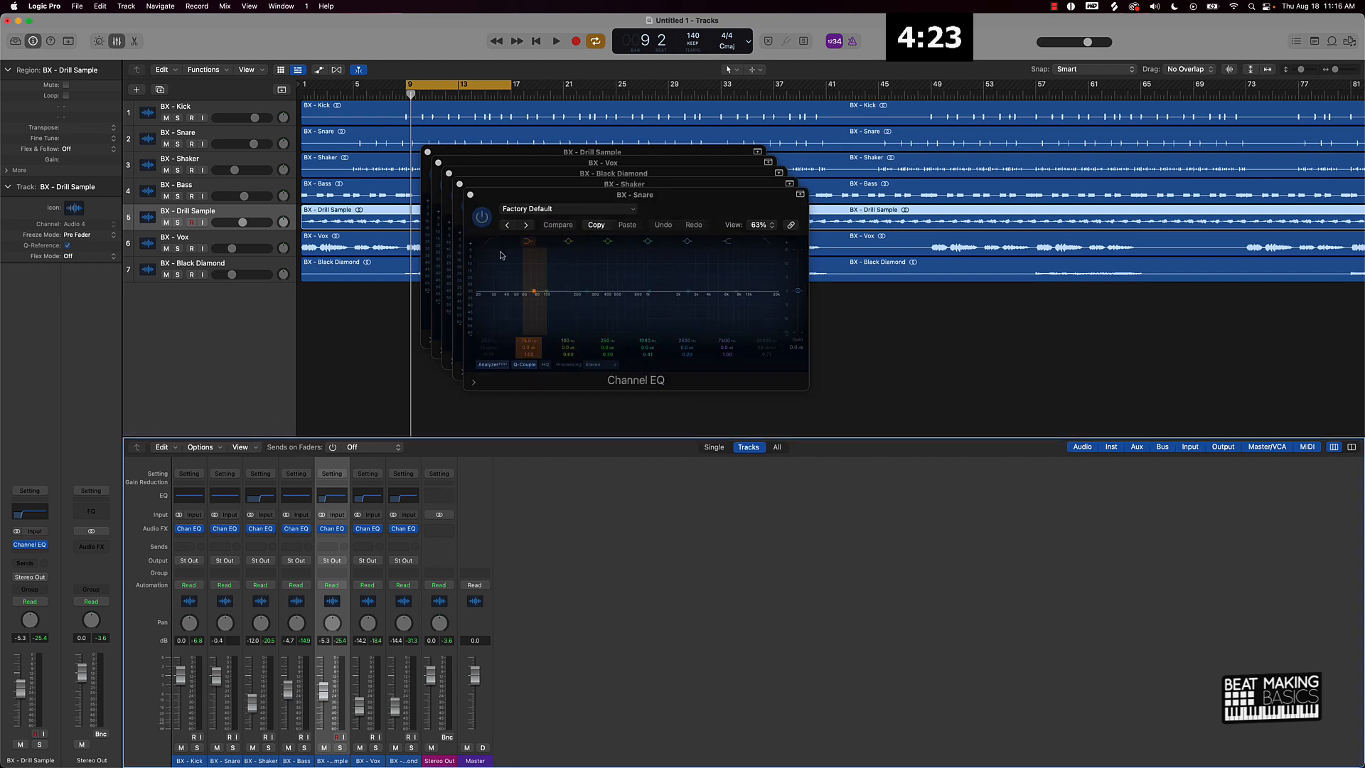
key(space)
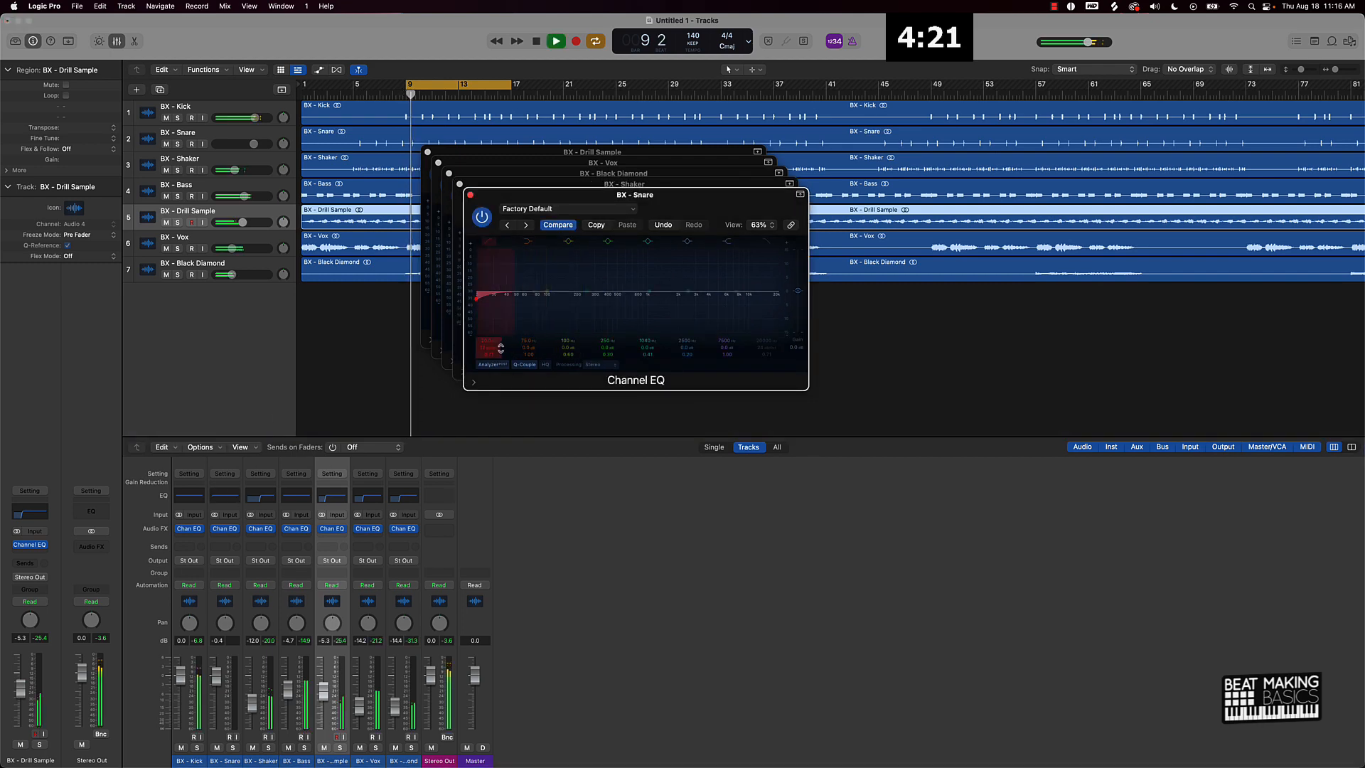
drag(495, 346, 495, 329)
key(space)
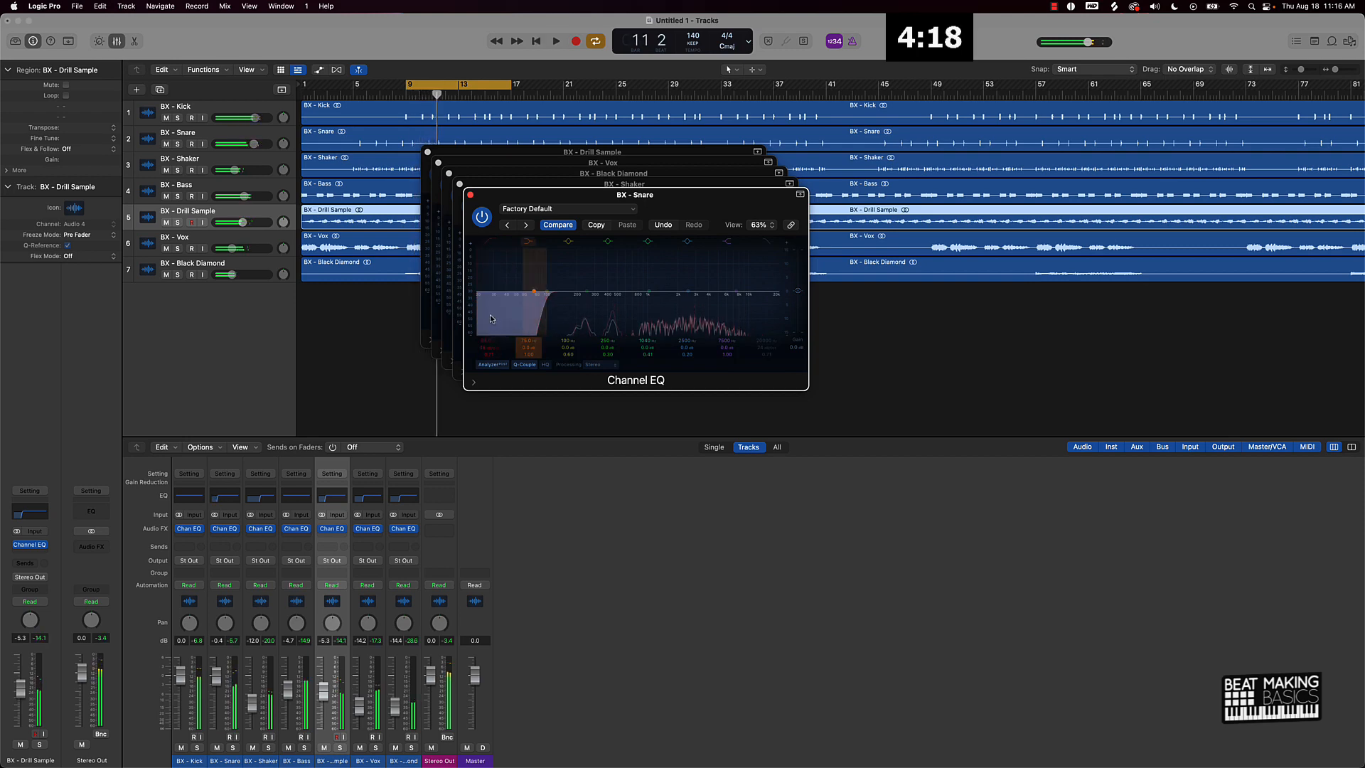
Close all open Channel EQ windows and deselect the Drill Sample region
click(470, 194)
click(460, 184)
click(449, 174)
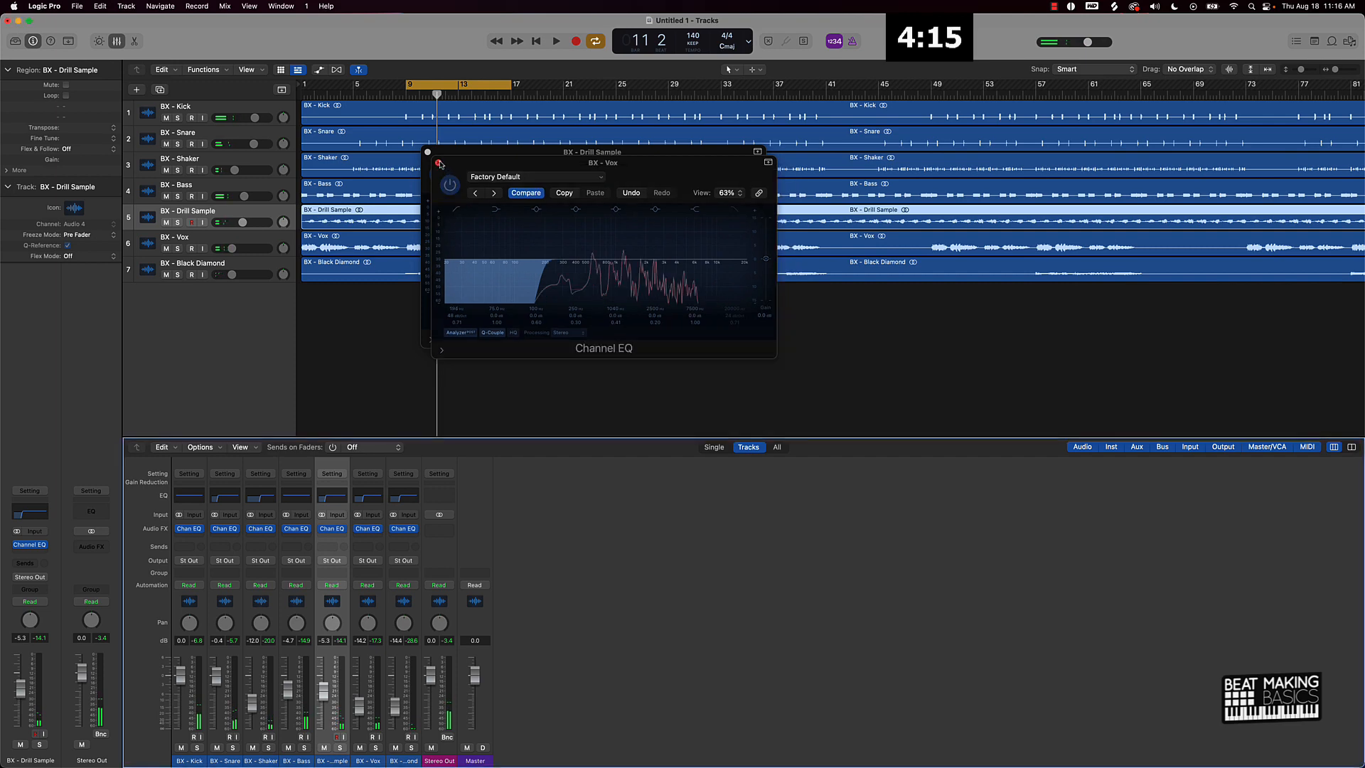
click(438, 162)
click(427, 152)
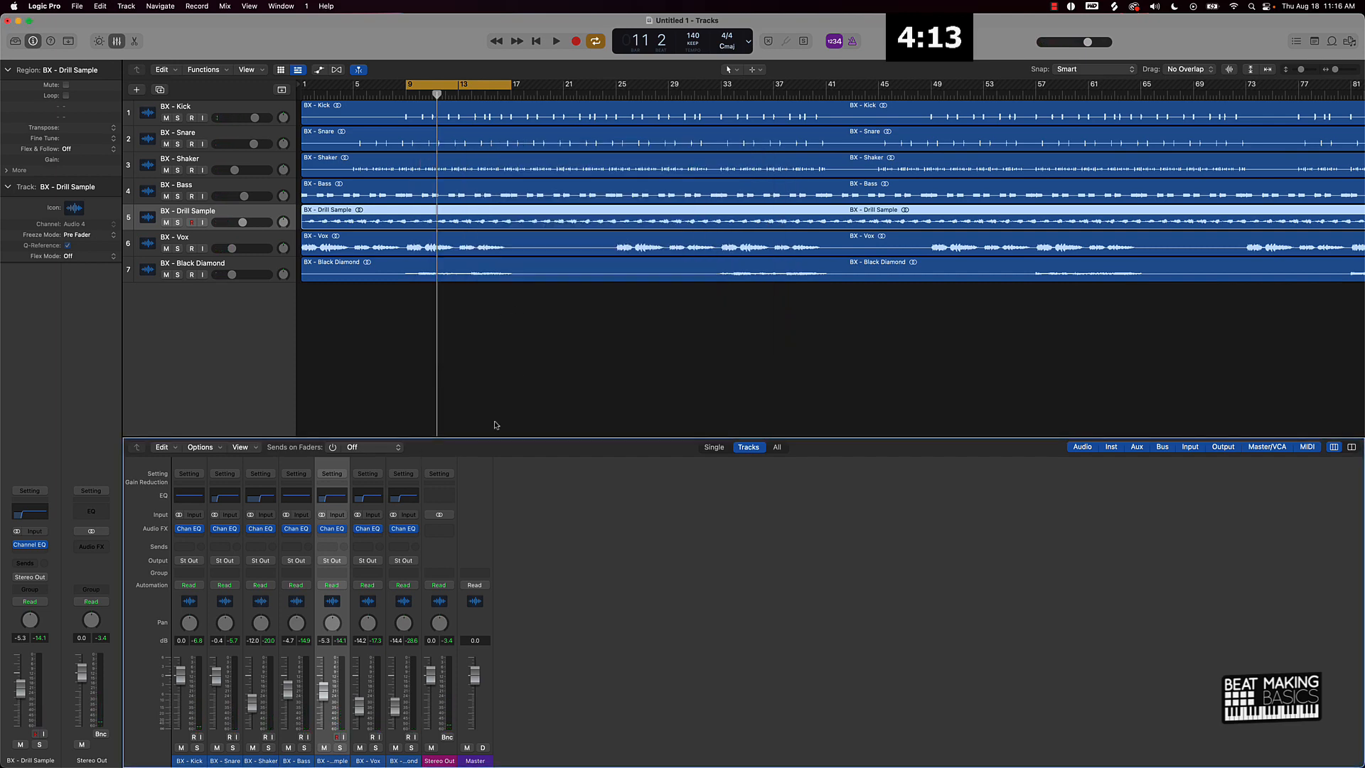
click(429, 267)
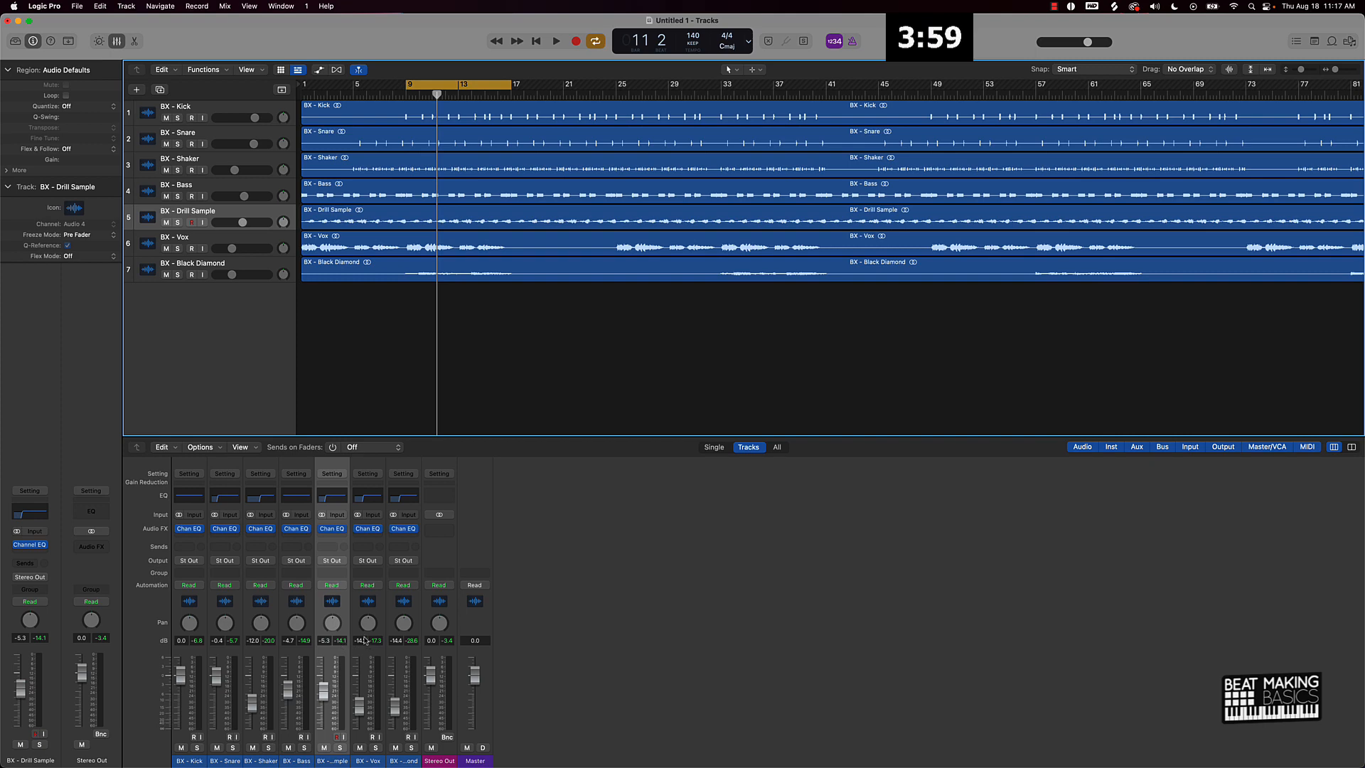
Pan the Vox channel to -10 and Black Diamond to +8, and raise Black Diamond's level to -12.0 dB during playback
drag(370, 626, 368, 634)
key(space)
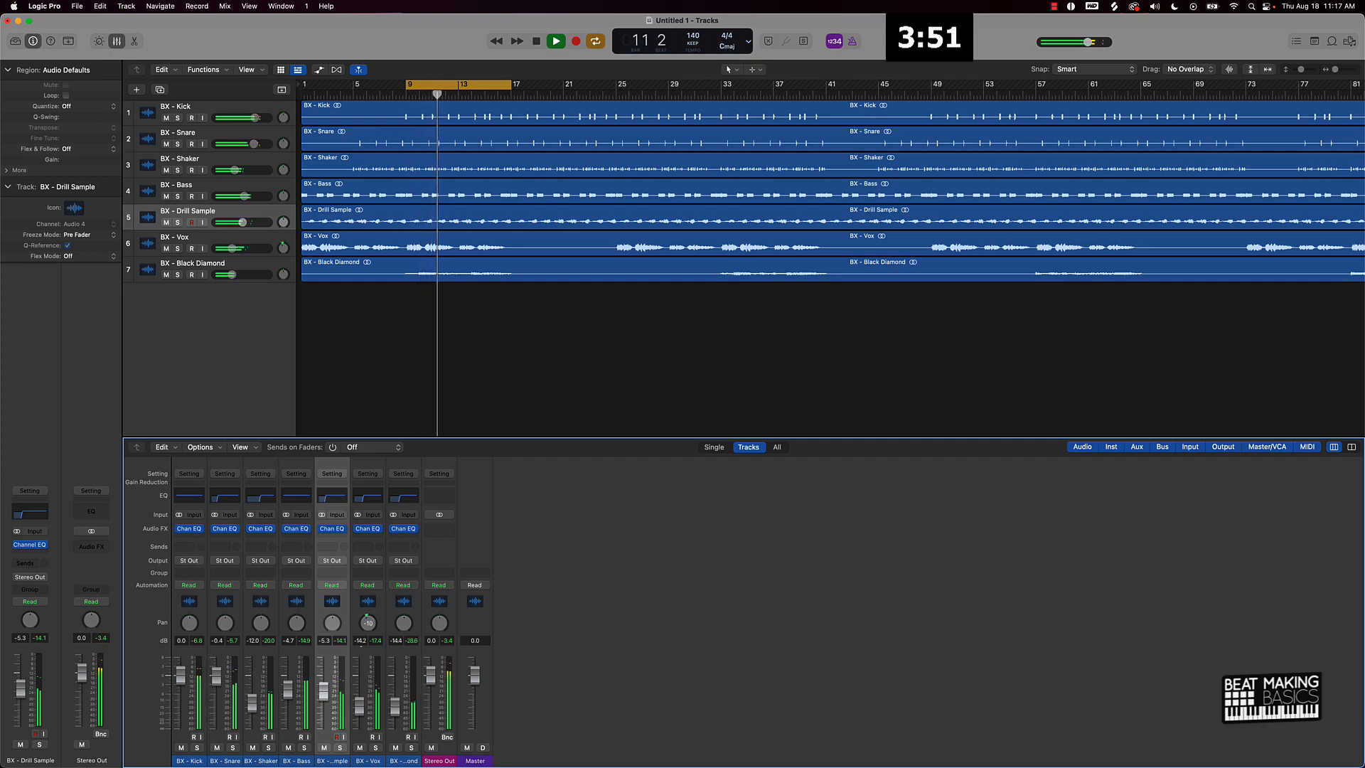
key(space)
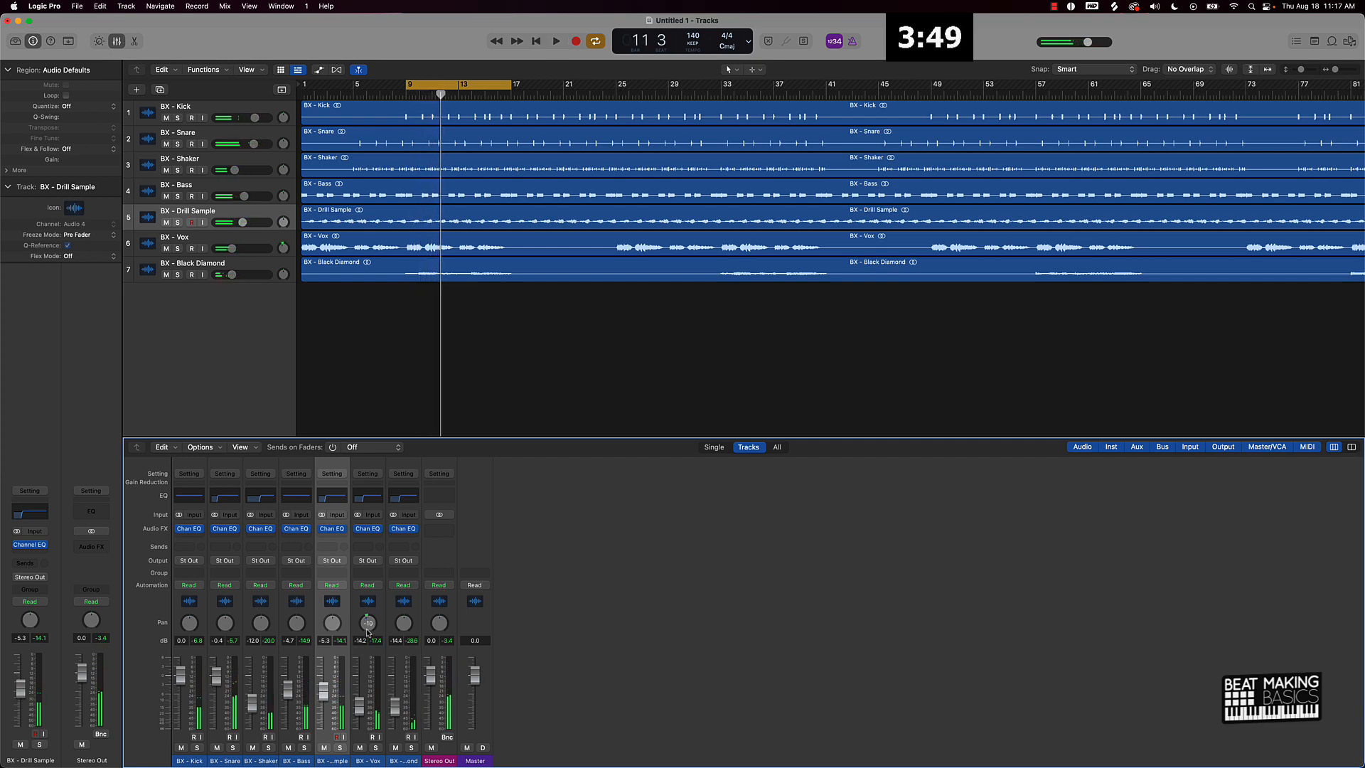
key(space)
mouse_move(404, 623)
mouse_down()
mouse_move(406, 602)
mouse_move(407, 615)
mouse_up()
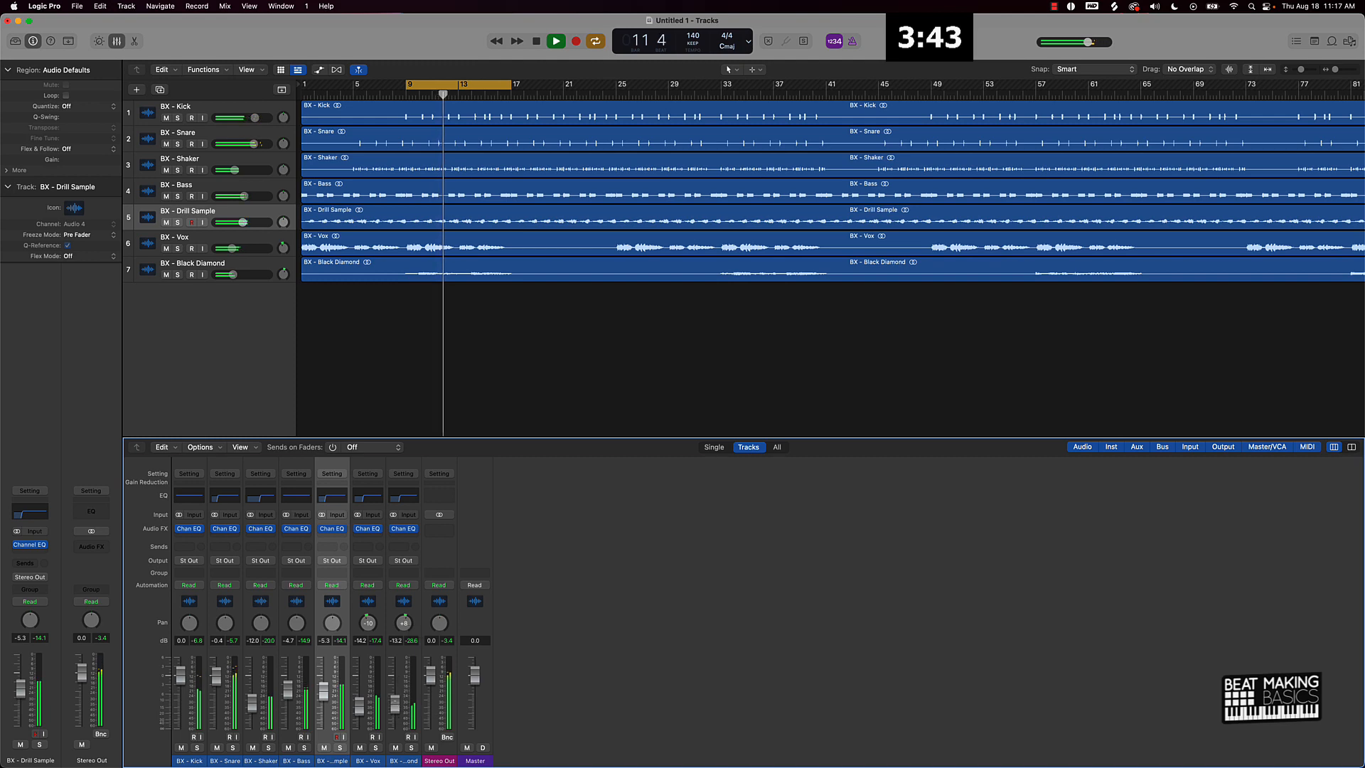
drag(393, 713, 392, 709)
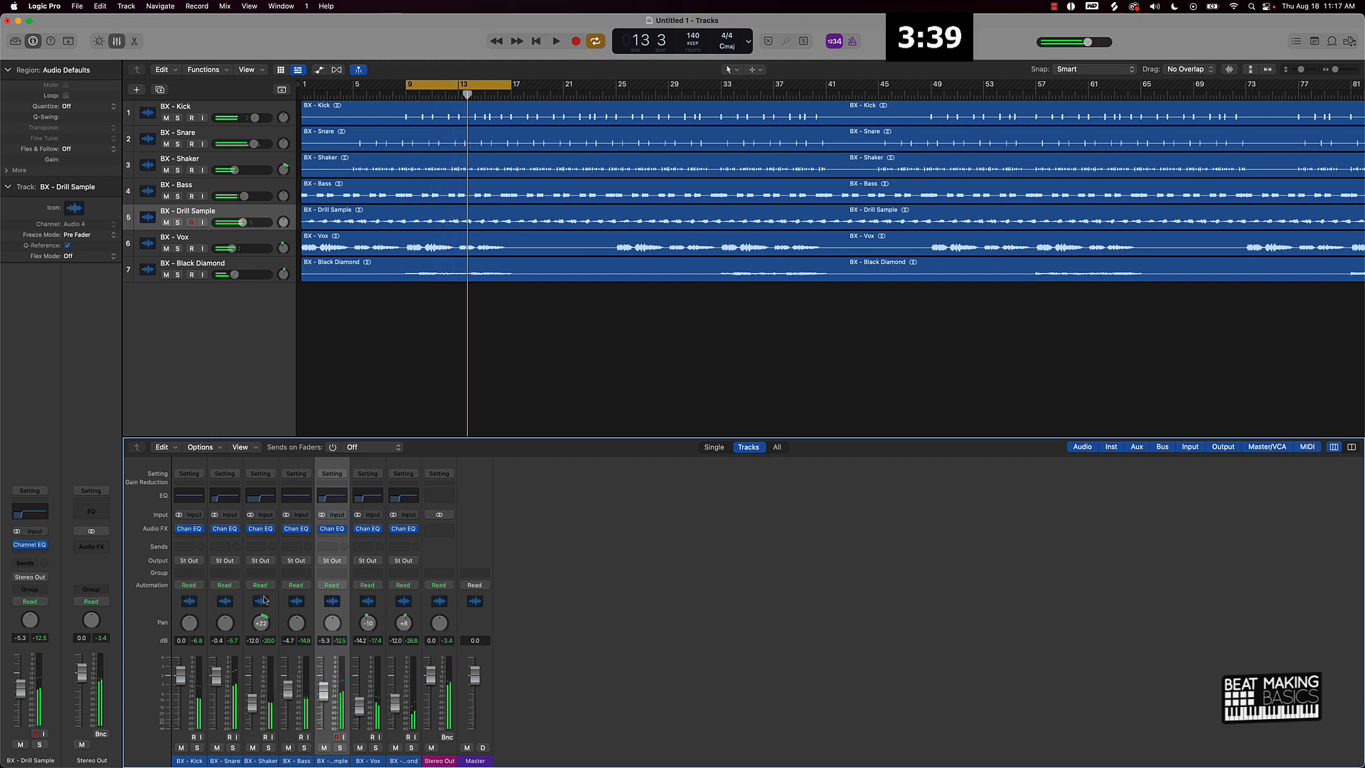
Pan the Shaker channel to +4, lower its level to -14.4 dB, and stop playback
drag(261, 622, 261, 621)
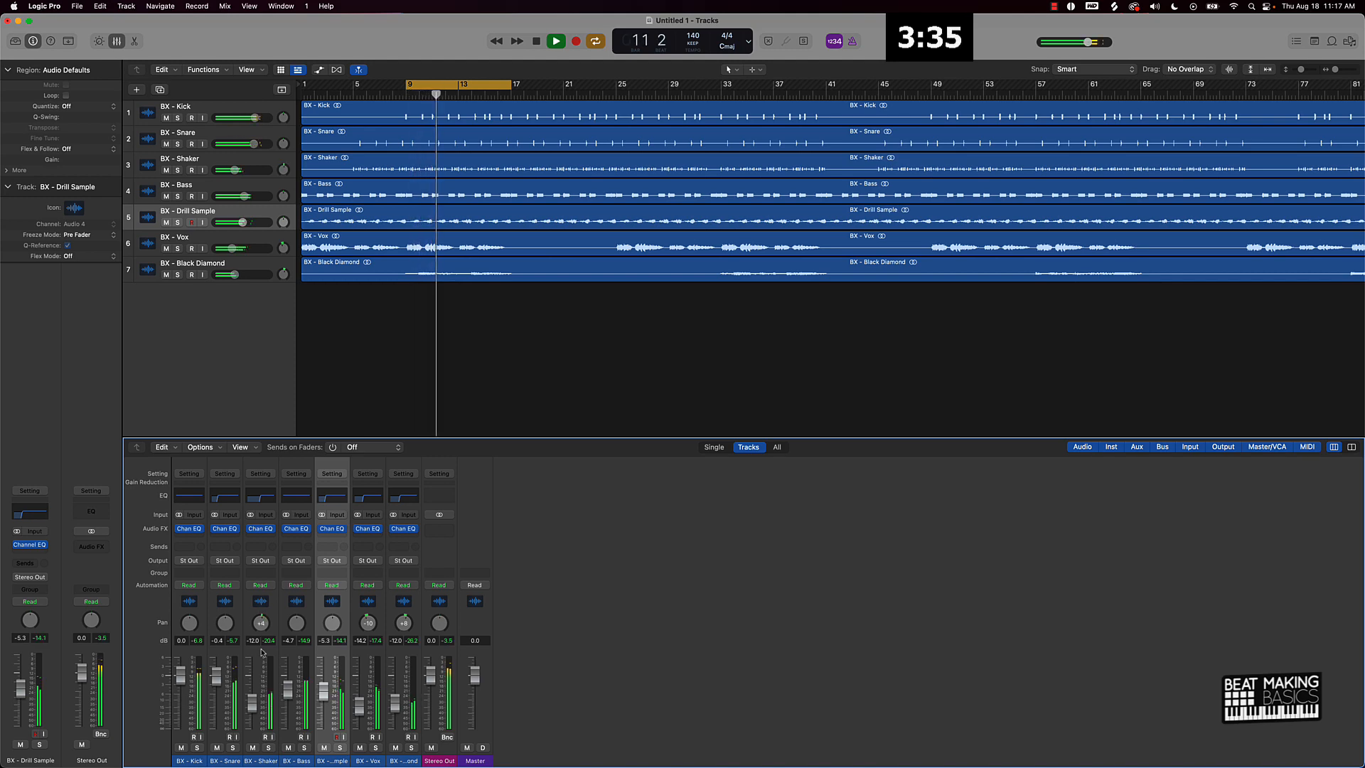
drag(251, 701, 252, 706)
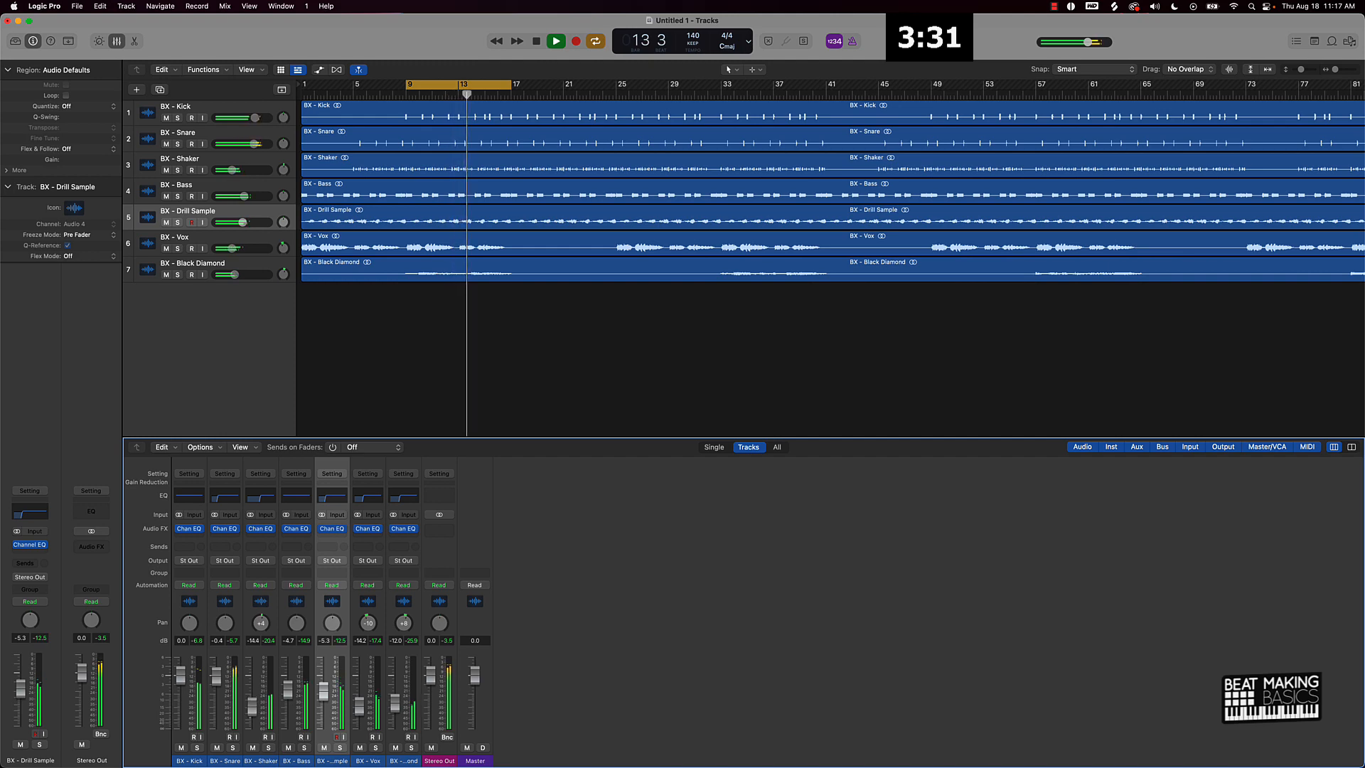
key(space)
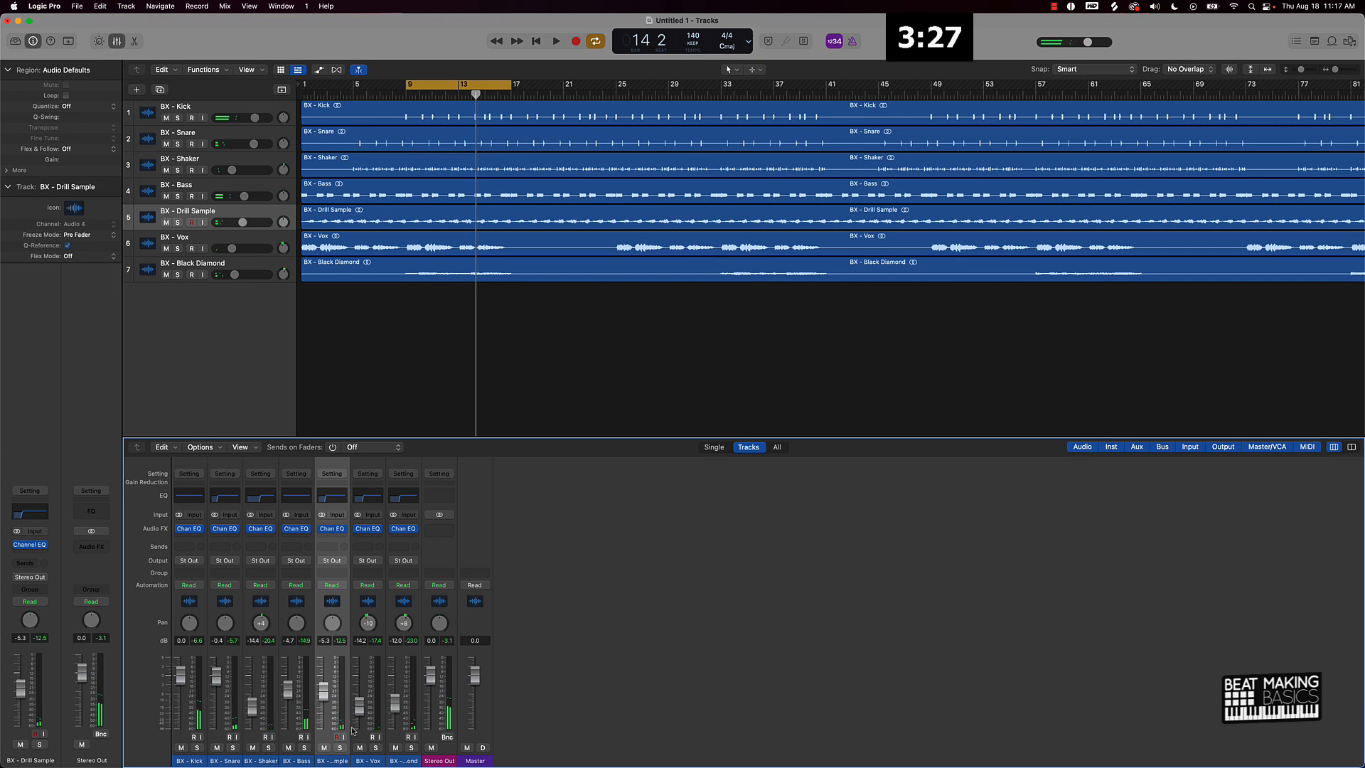
Insert a stereo ValhallaRoom reverb after the EQ on the Vox channel
click(369, 741)
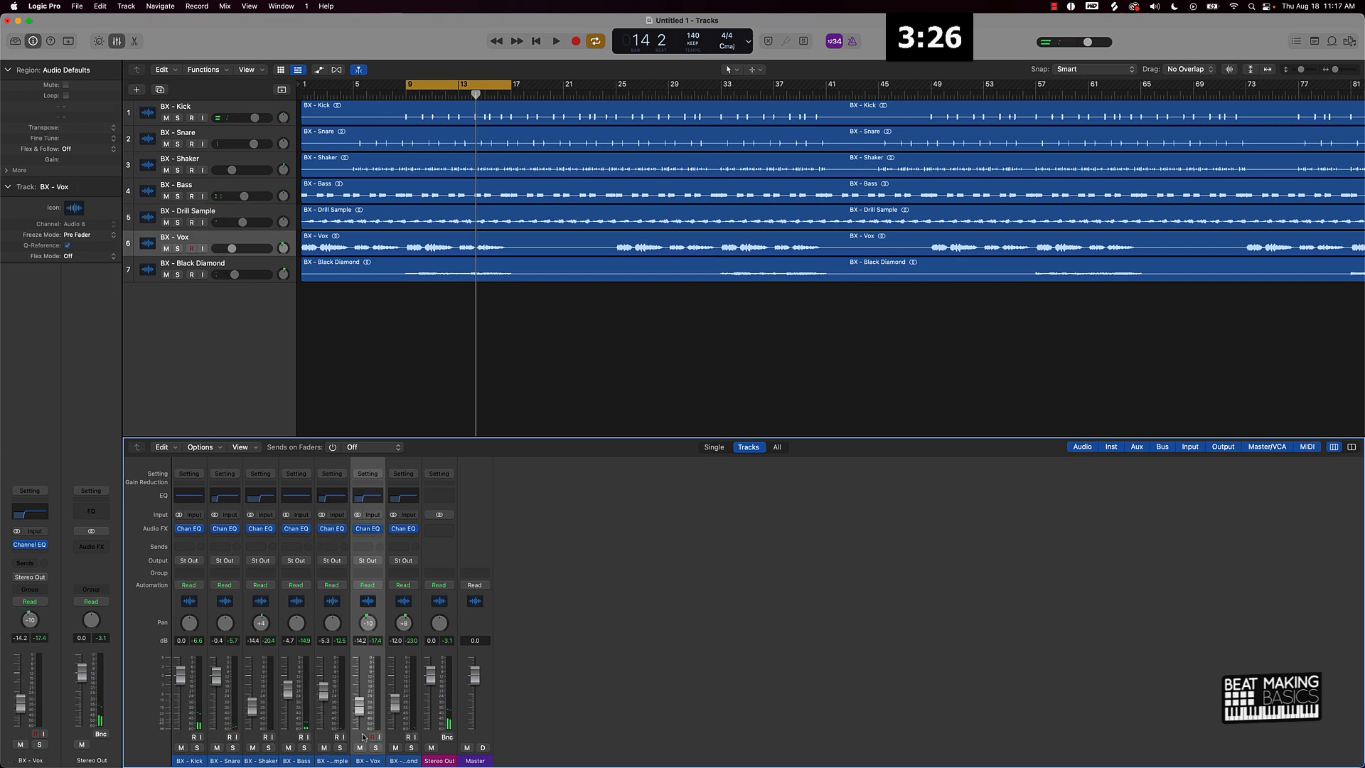
click(369, 538)
mouse_move(397, 601)
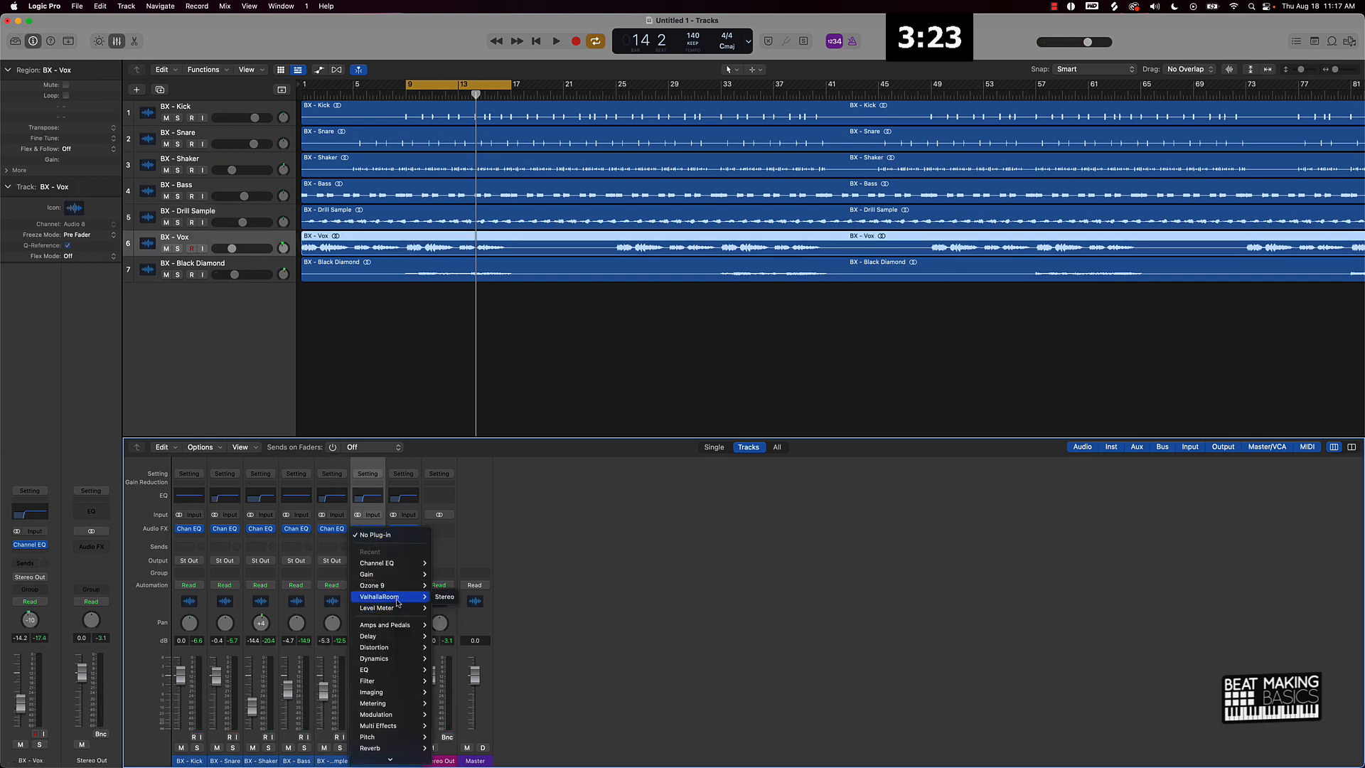
click(452, 602)
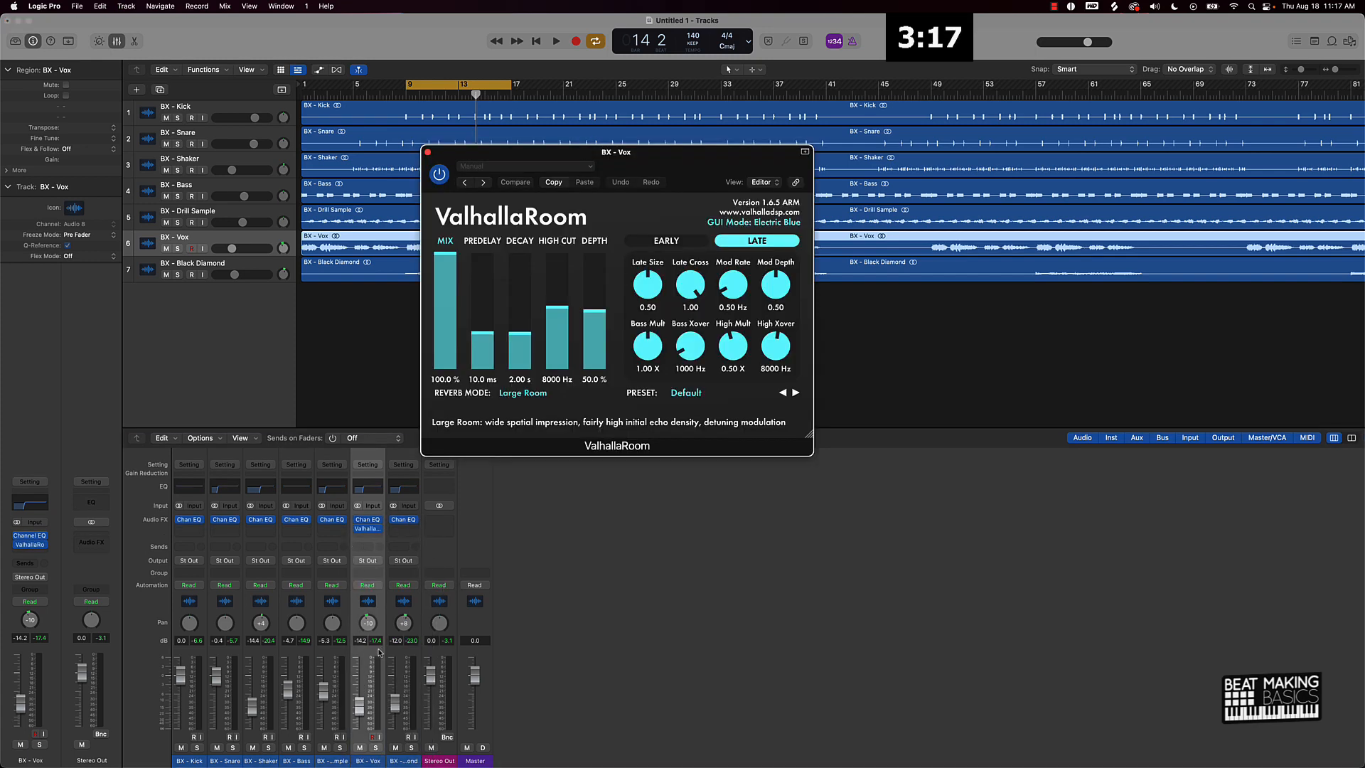
click(368, 548)
mouse_move(388, 563)
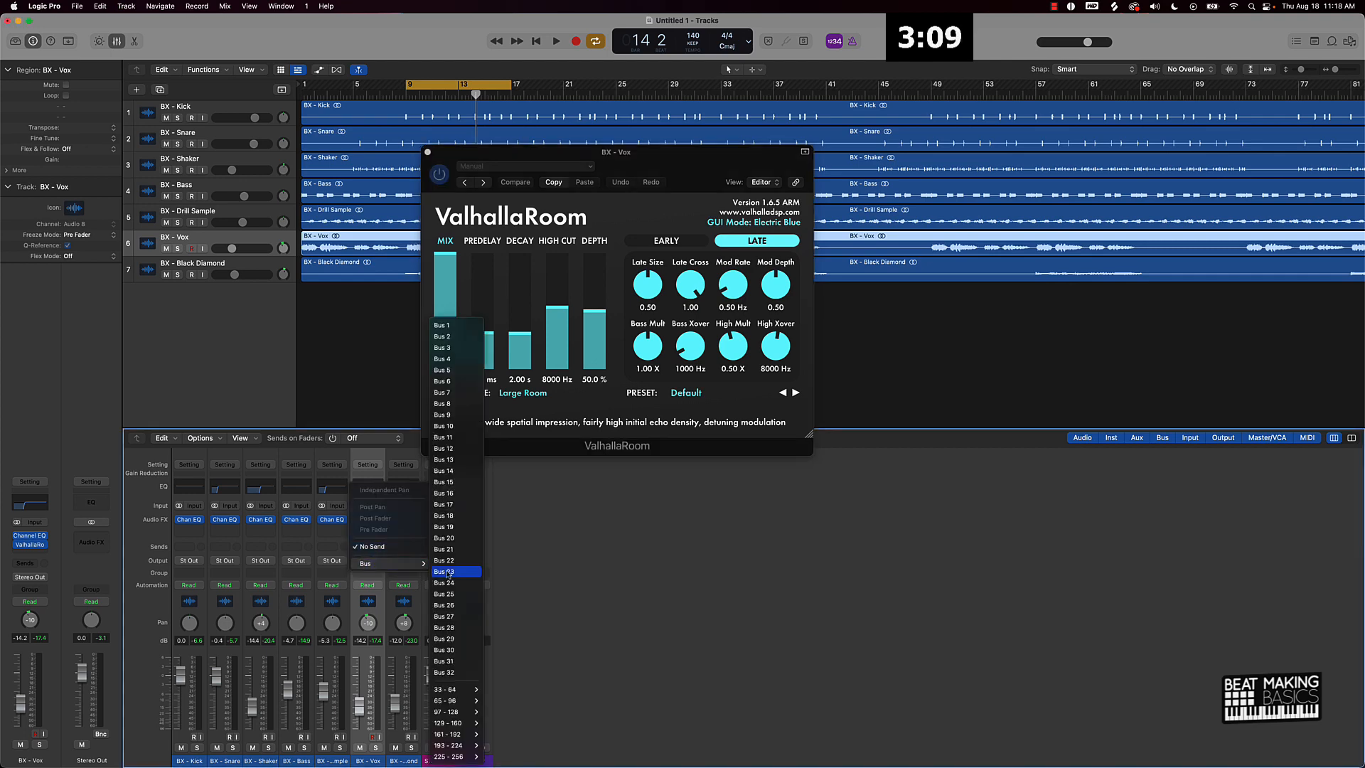
click(580, 619)
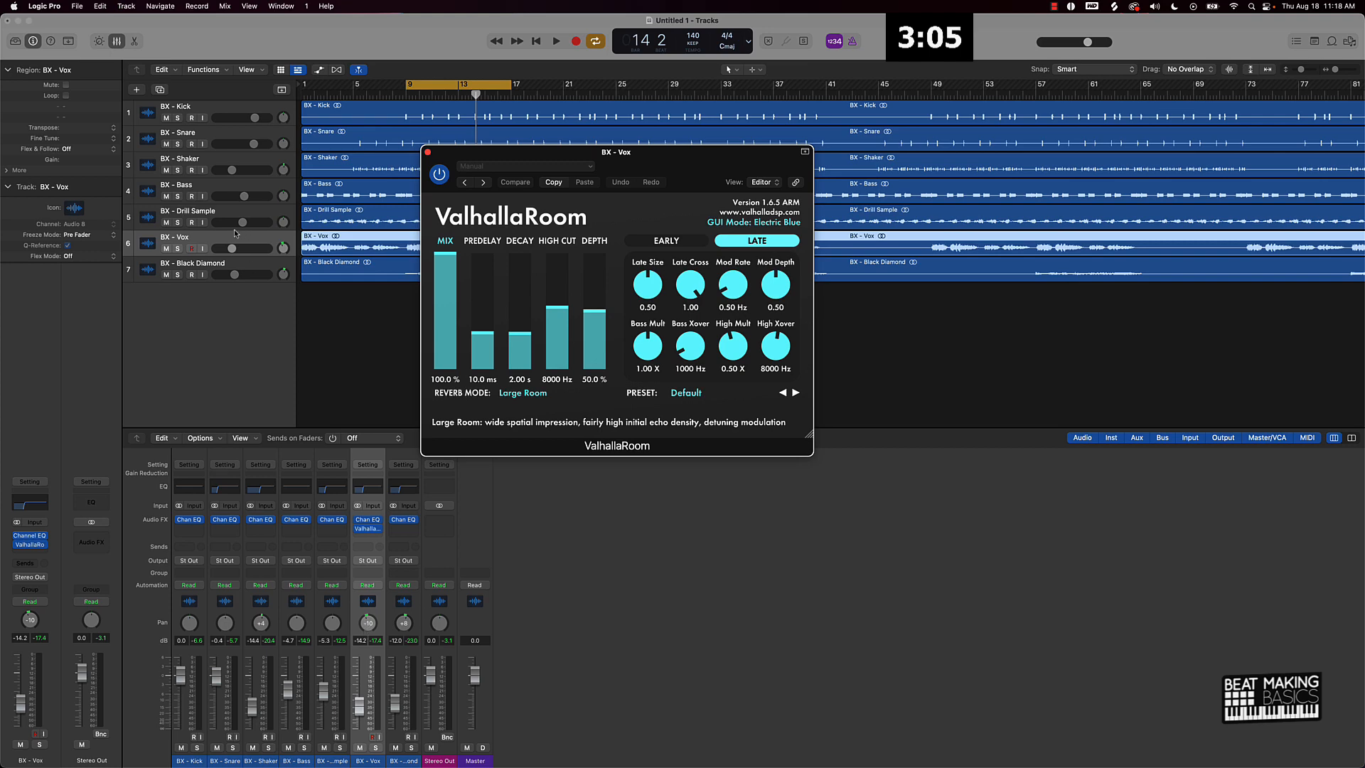
click(148, 264)
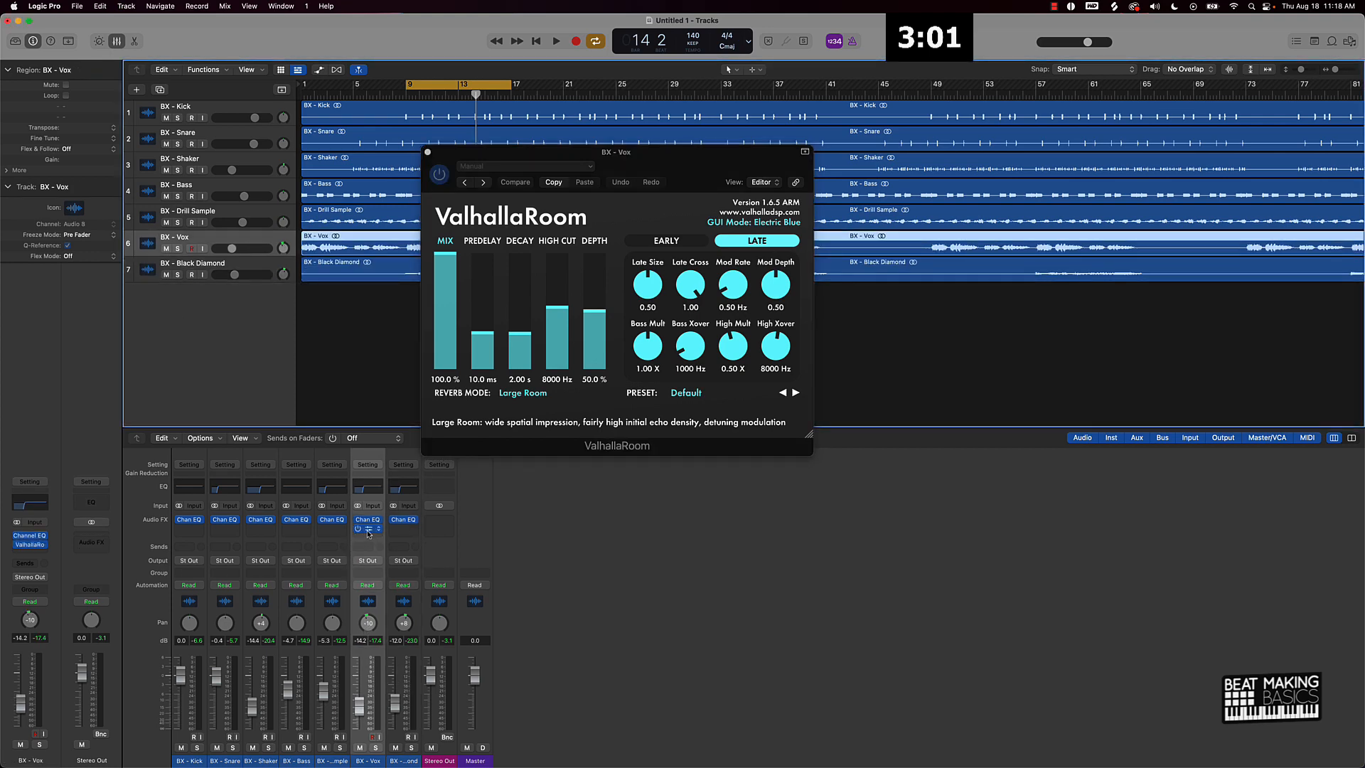
Set the Vox reverb to a 29.2% mix, 3.6 ms predelay and 4.89 s decay, checking it during playback
drag(445, 306, 489, 343)
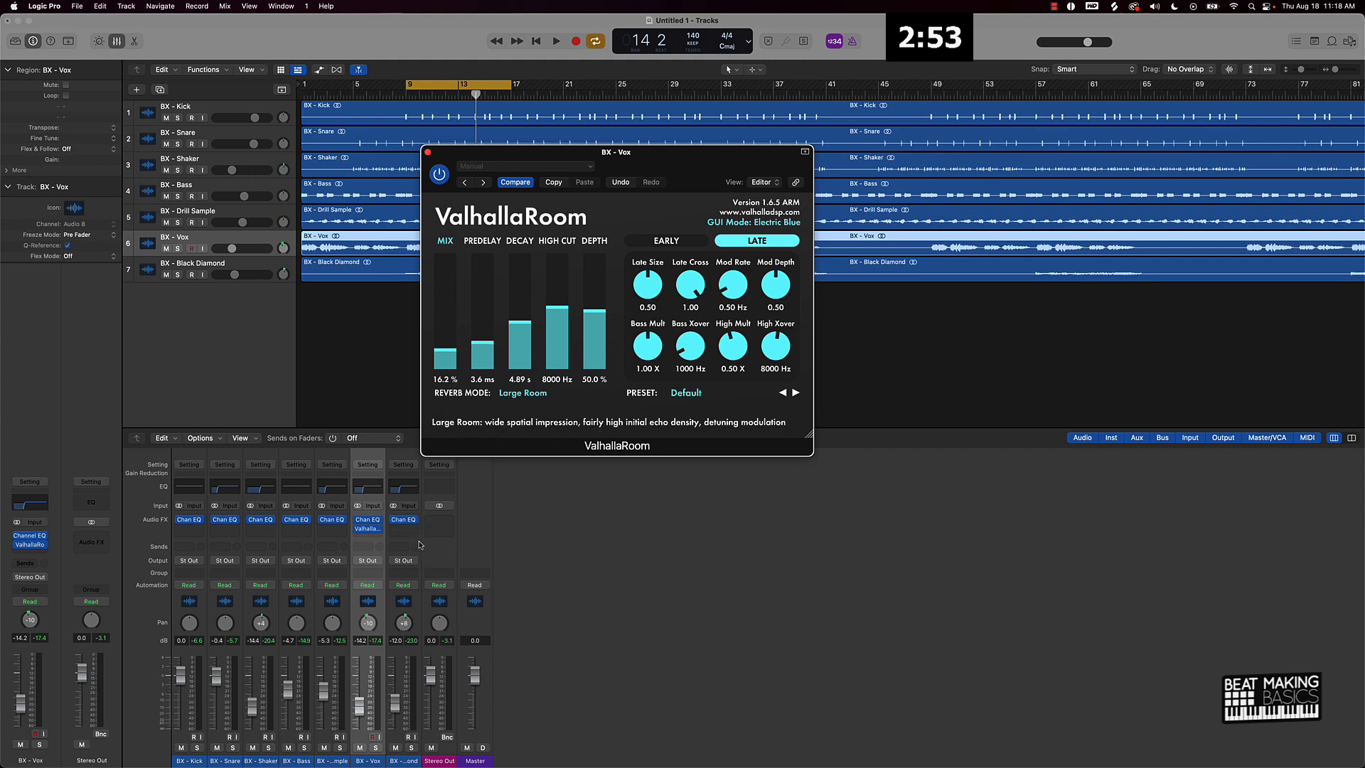
key(space)
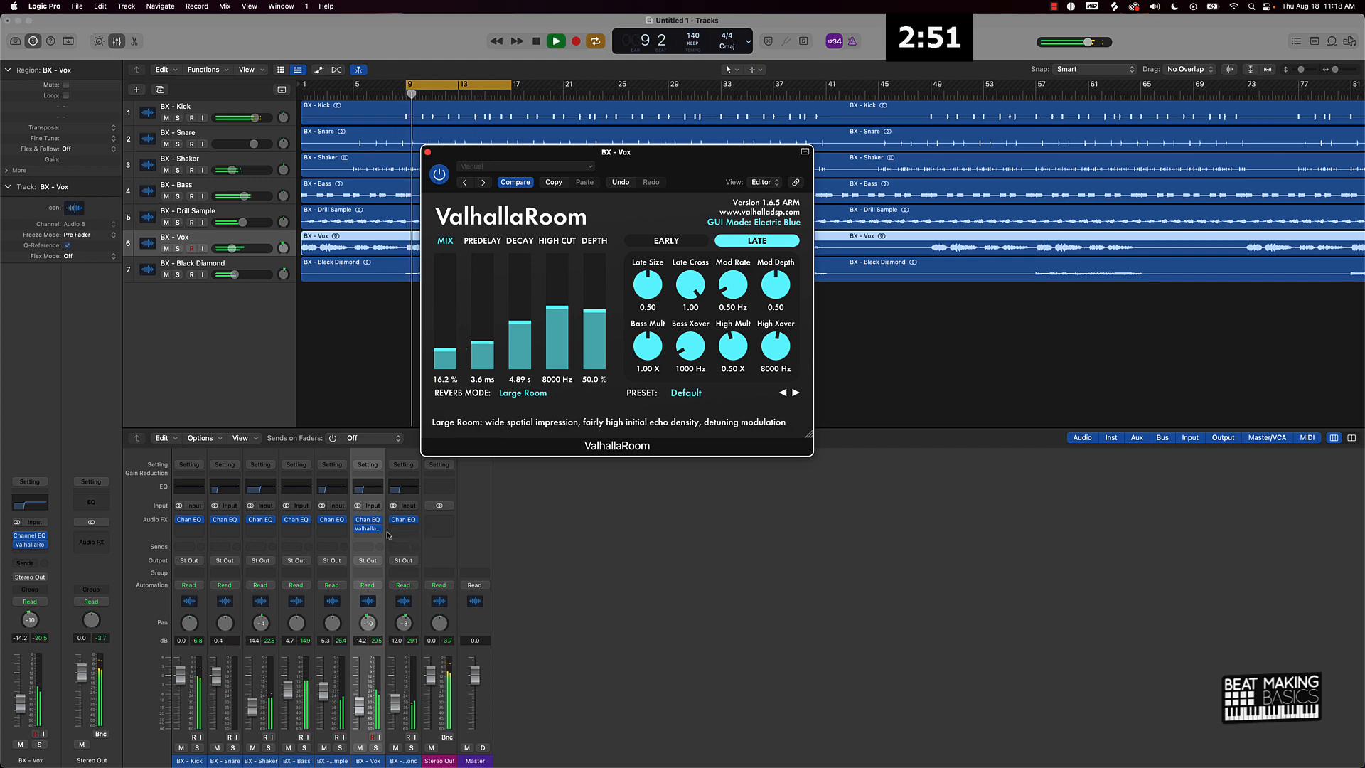
mouse_move(459, 347)
mouse_down()
mouse_move(453, 334)
mouse_move(450, 351)
mouse_up()
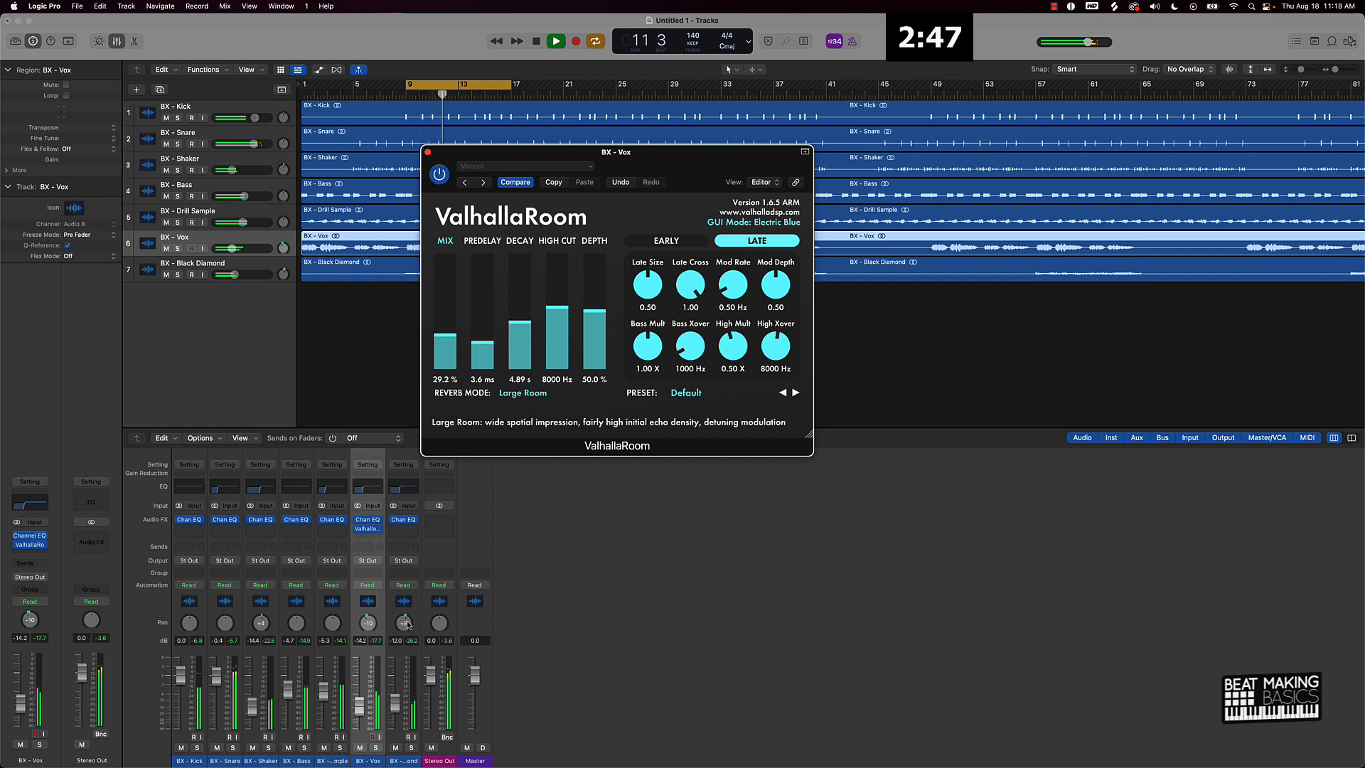
Pan Vox to -4 and Black Diamond to +5, lower Black Diamond to -13.4 dB, and turn off cycle playback with the reverb window closed
drag(405, 624, 405, 628)
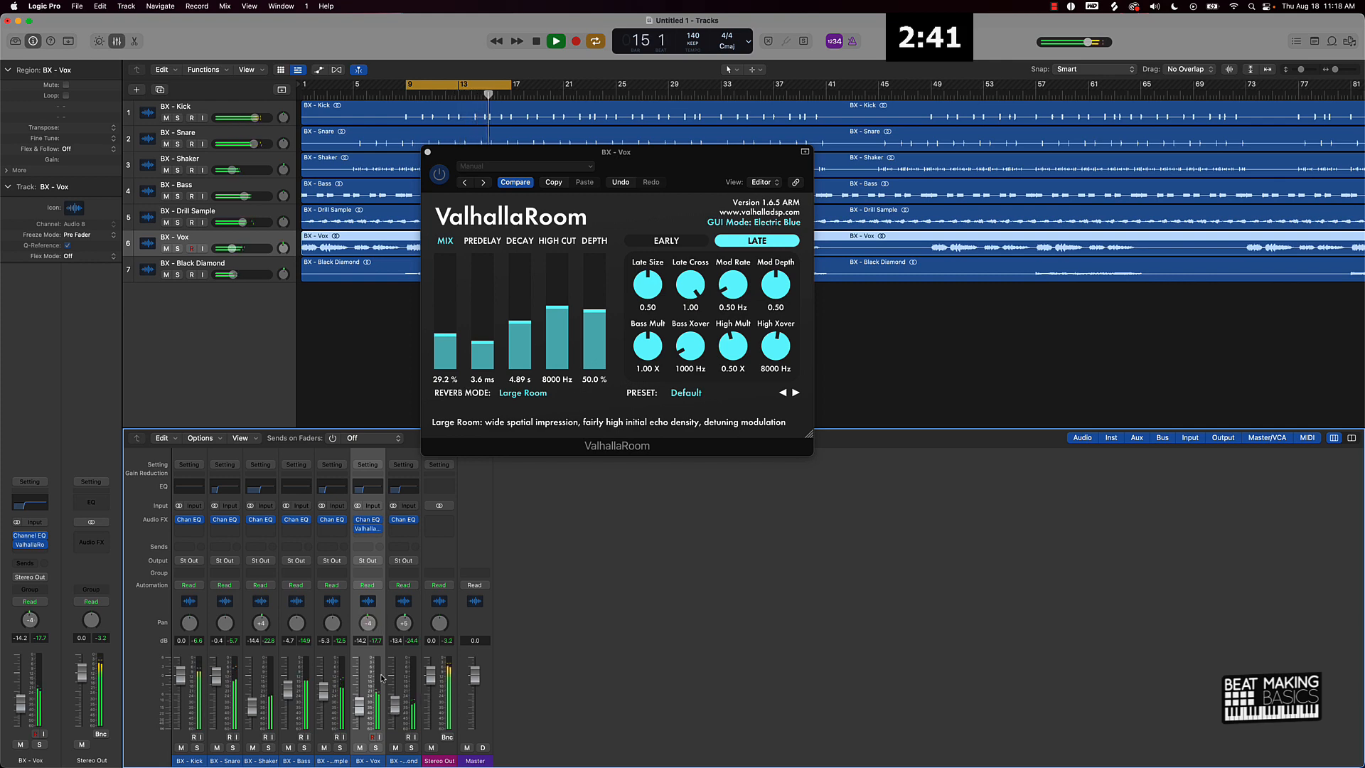
click(462, 88)
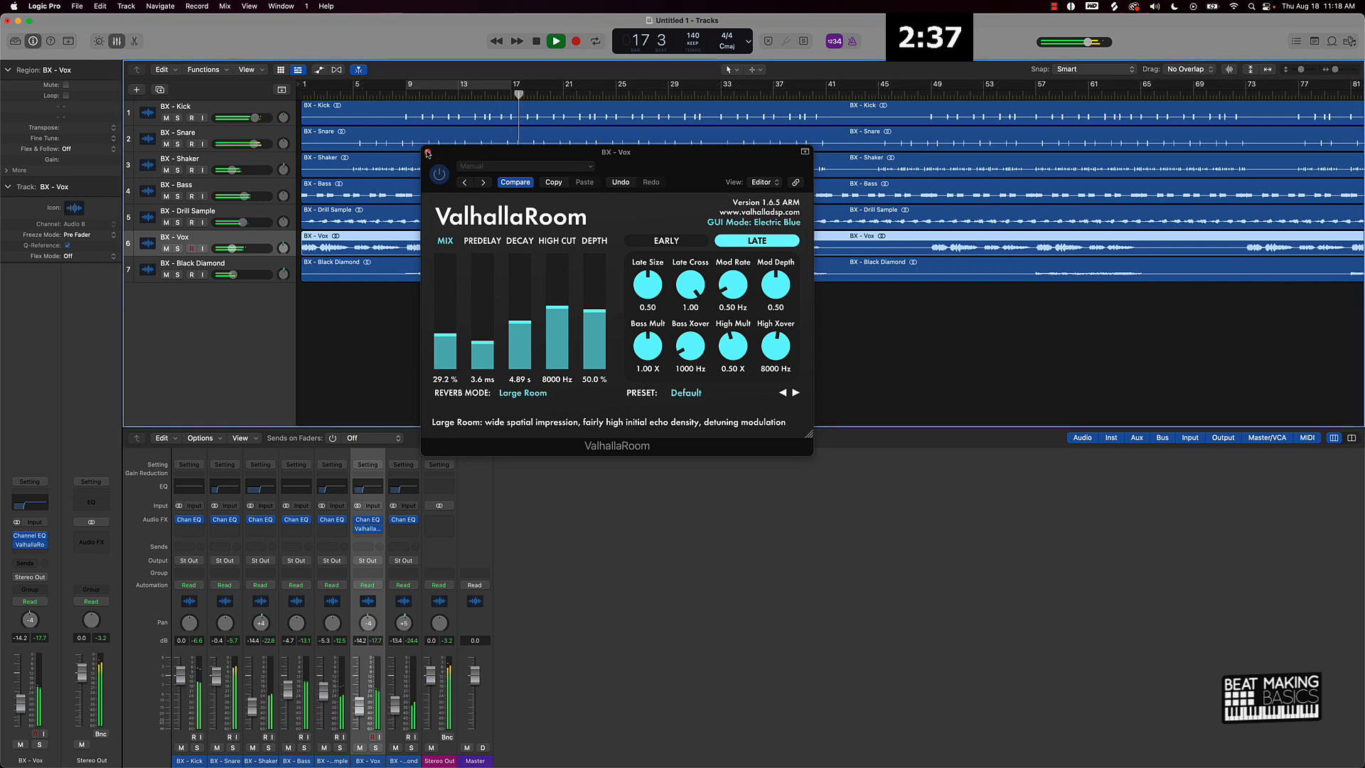
click(428, 151)
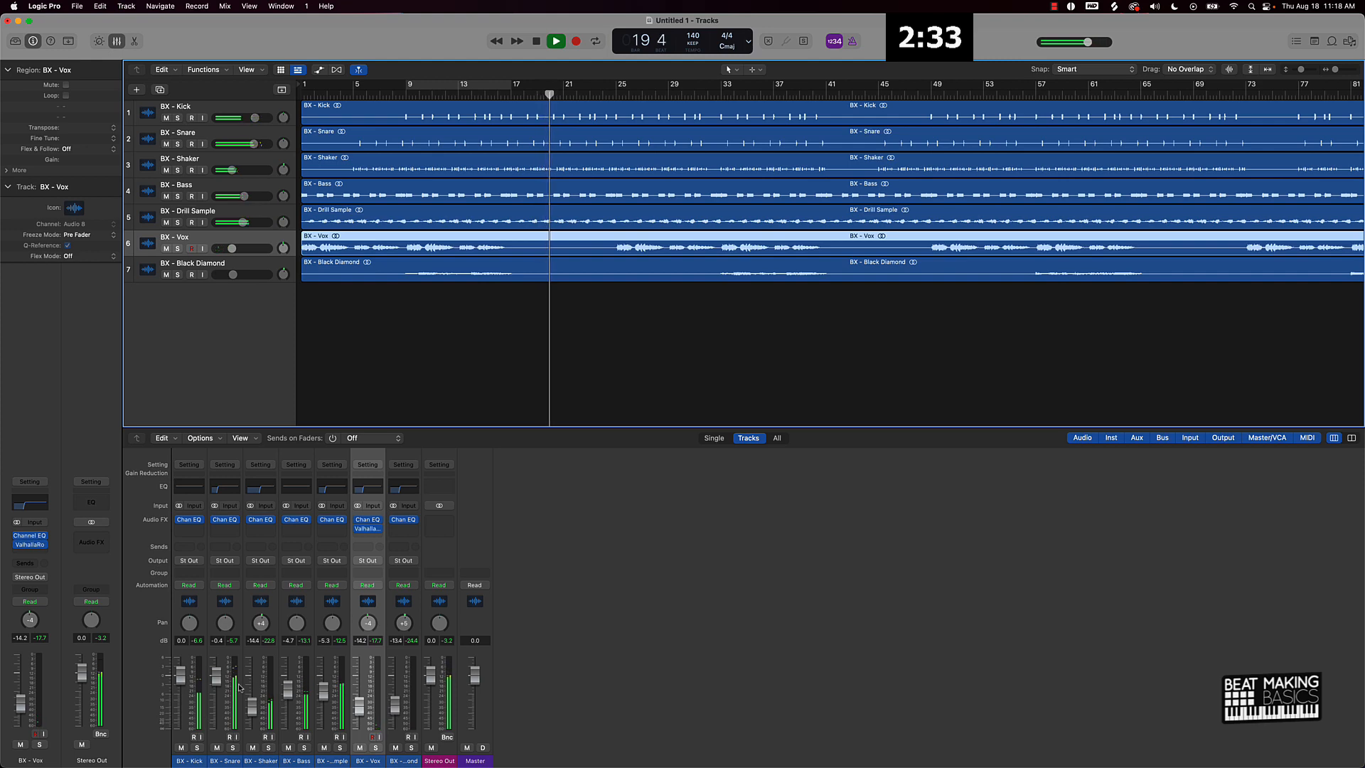
Pan the Shaker to +8 at -15.2 dB and lower the Vox to -15.8 dB, ending with playback stopped
drag(260, 626, 250, 718)
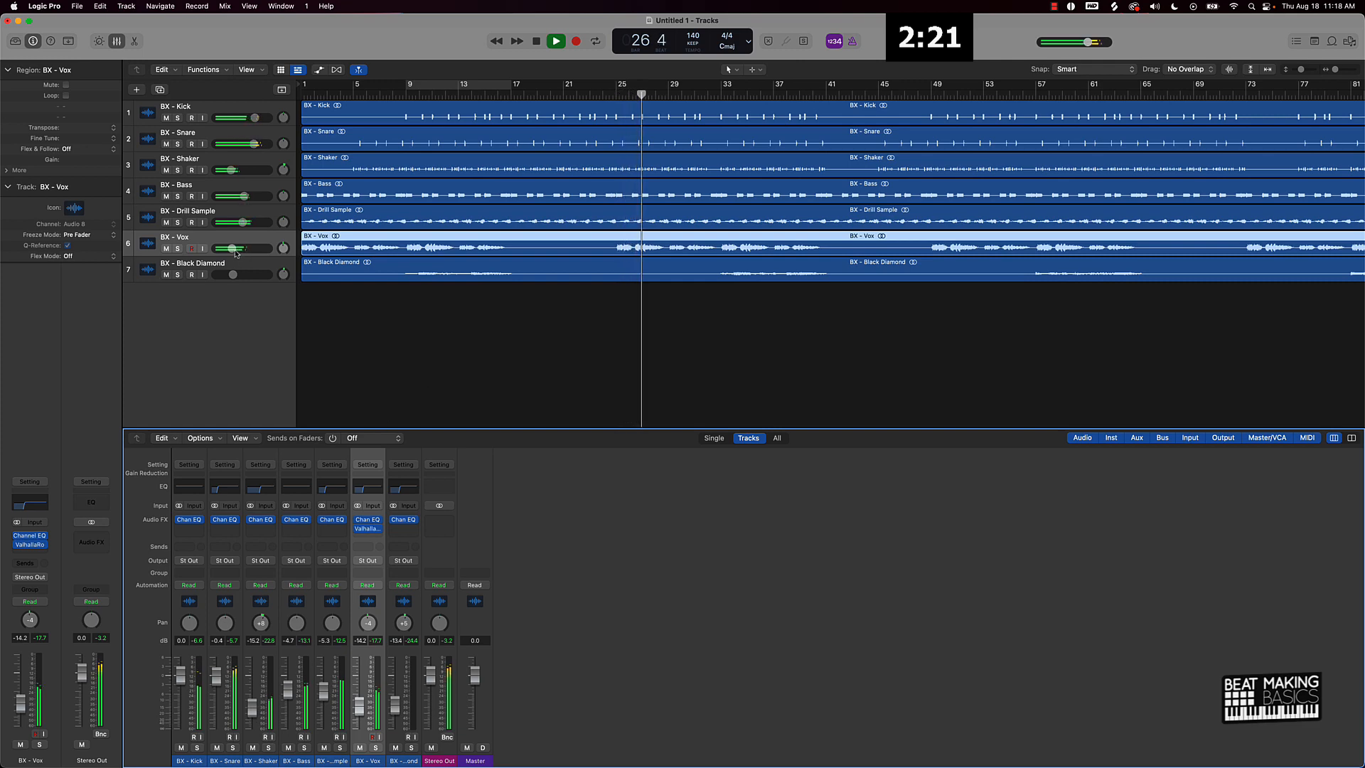
drag(242, 248, 230, 251)
key(space)
click(380, 346)
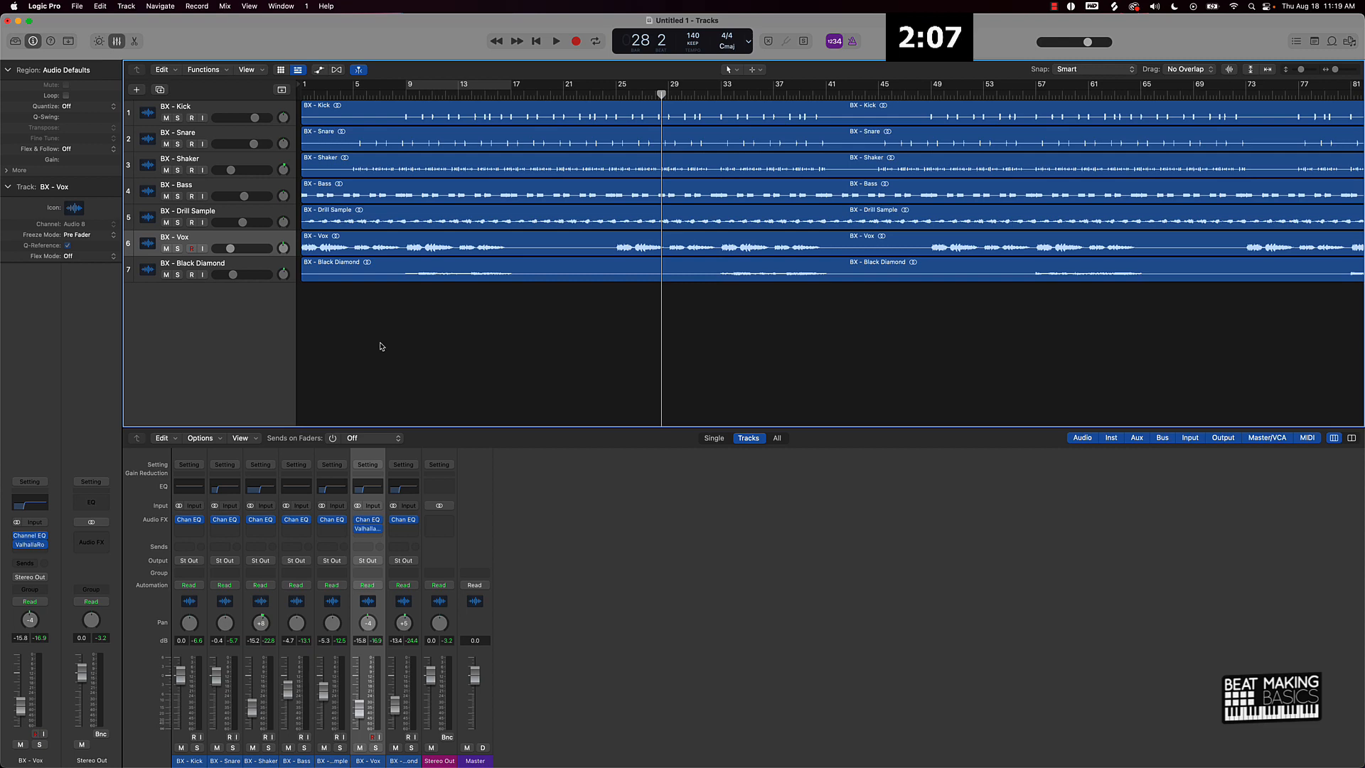
Insert the stereo Car Test plug-in on the Stereo Out channel, move its window down over the mixer, and play the mix through it
click(450, 524)
mouse_move(498, 757)
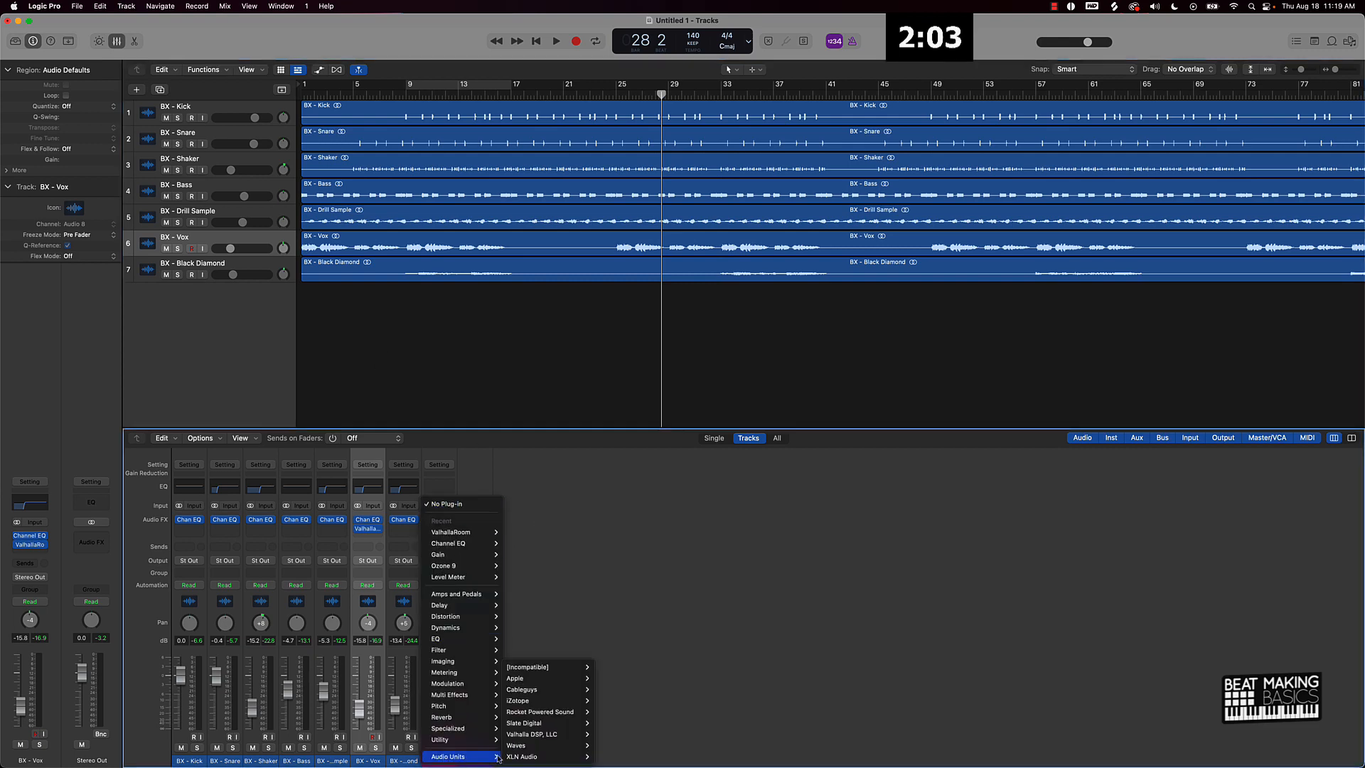
mouse_move(561, 711)
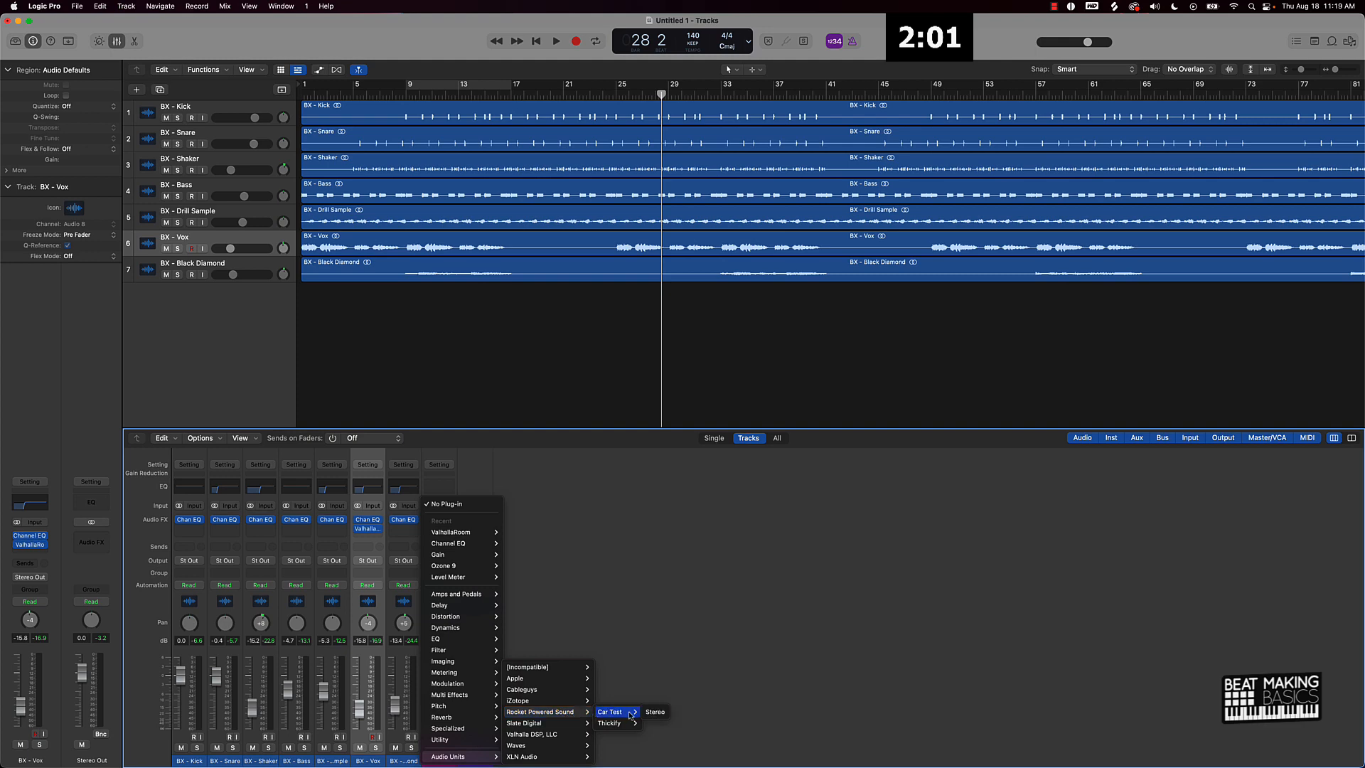
click(654, 711)
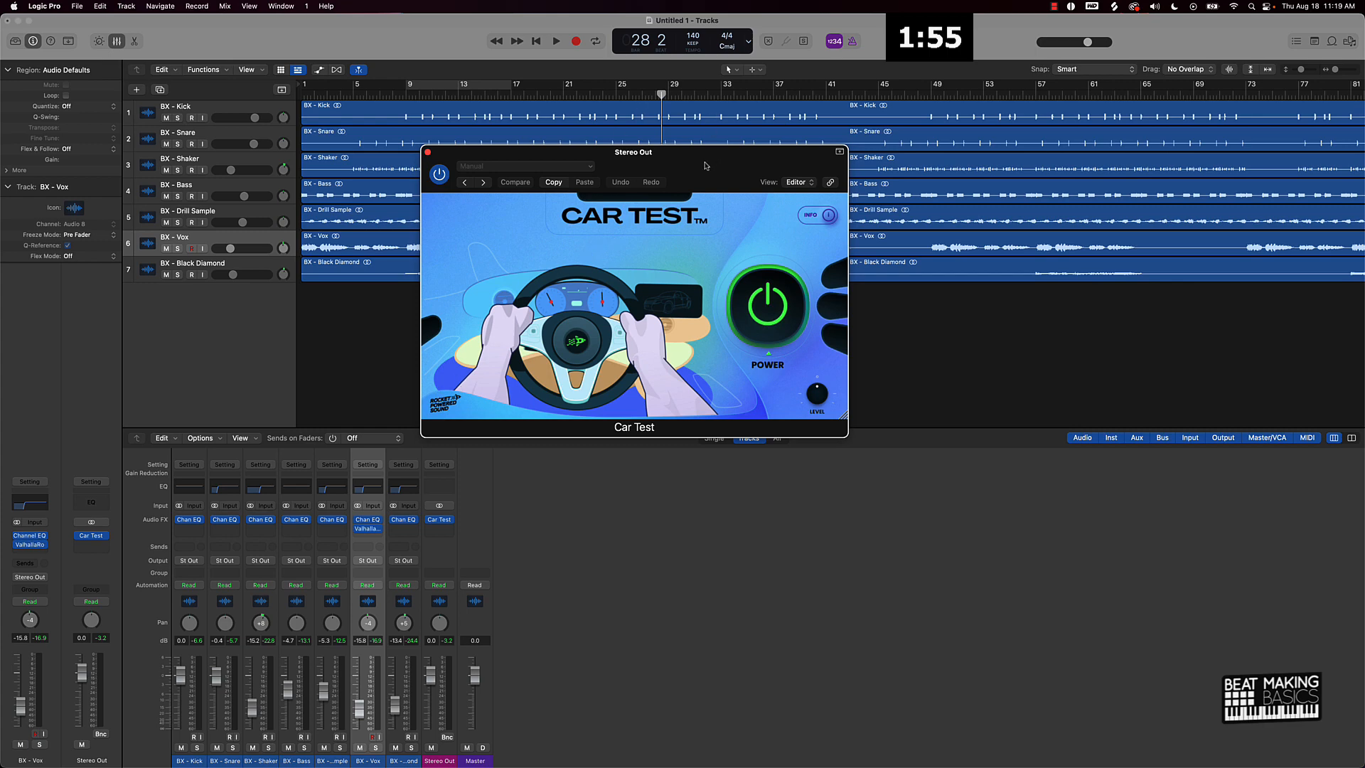
drag(715, 153, 776, 428)
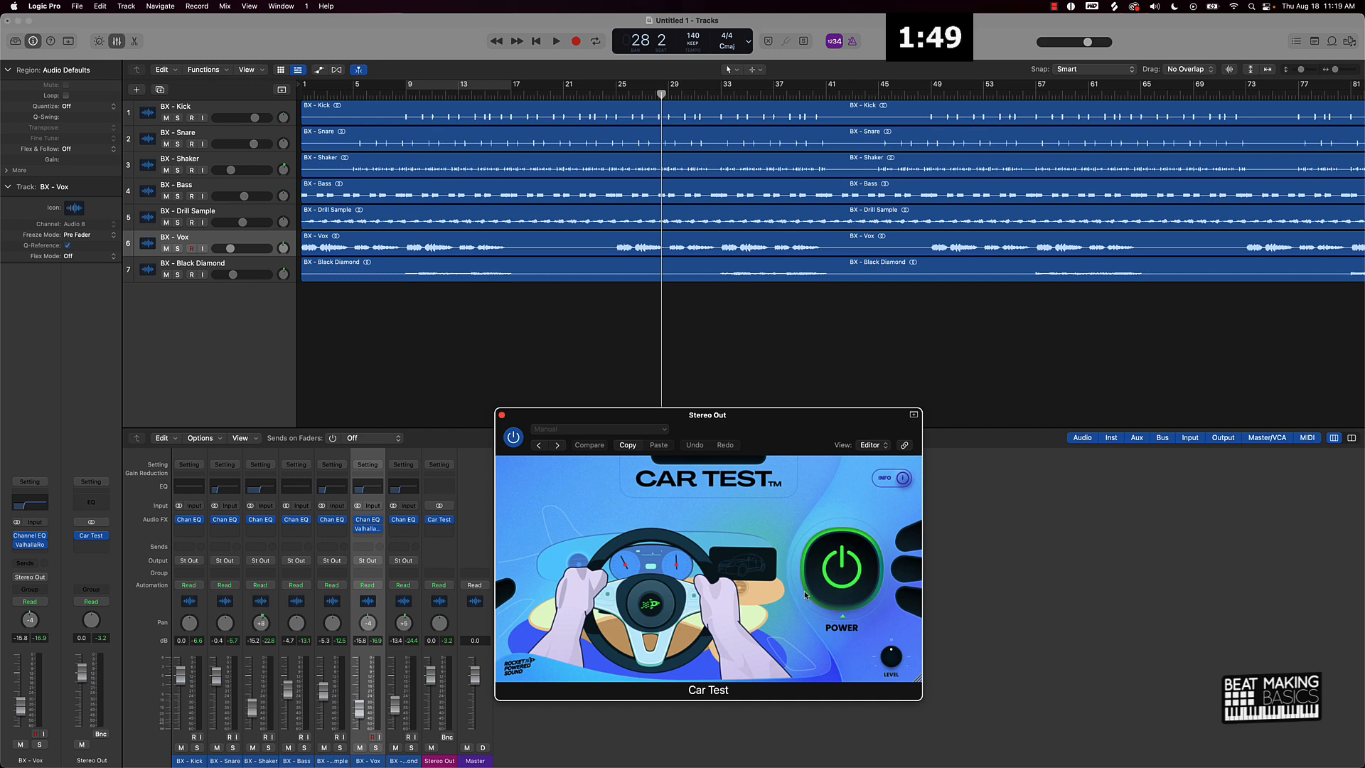
key(space)
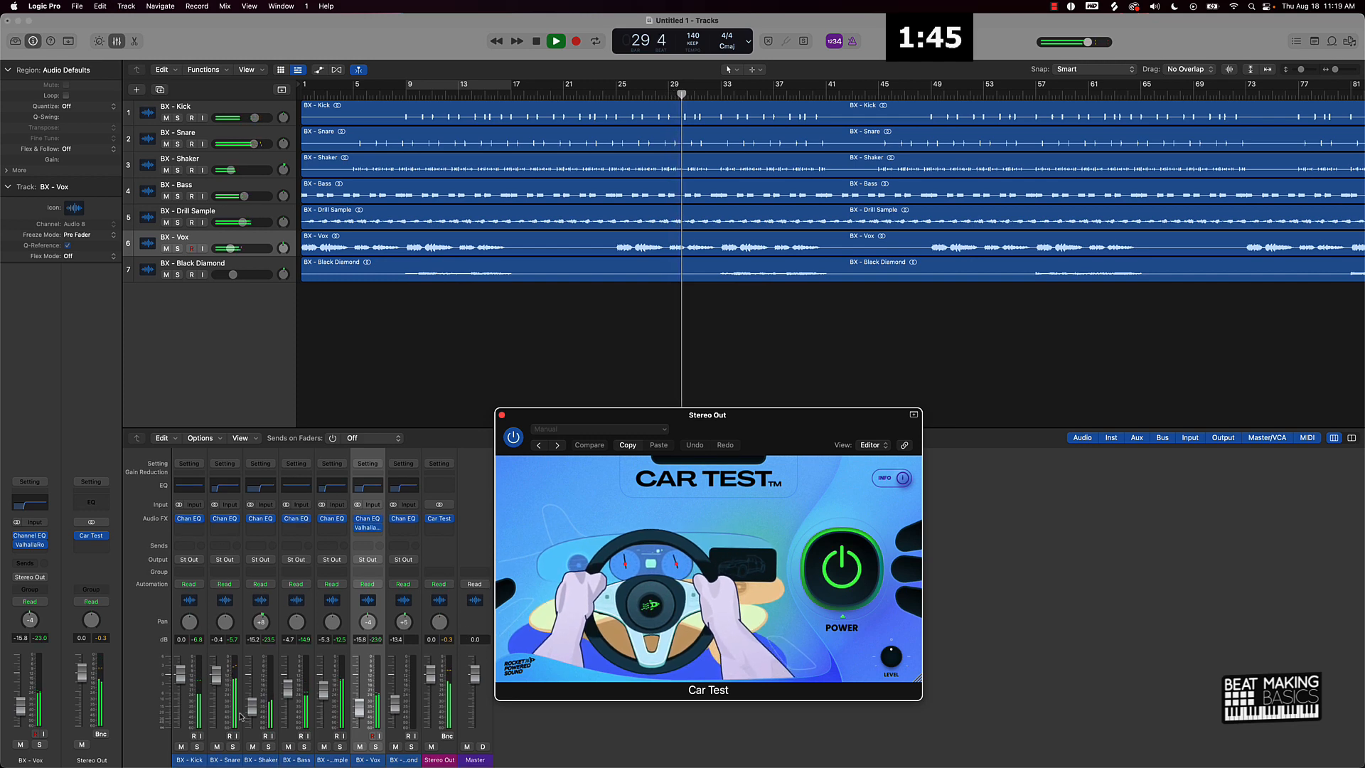
Set the Shaker to -16.4 dB and pan +2, and pan Vox to -1, Black Diamond to -27 and Drill Sample slightly right
drag(253, 711, 253, 715)
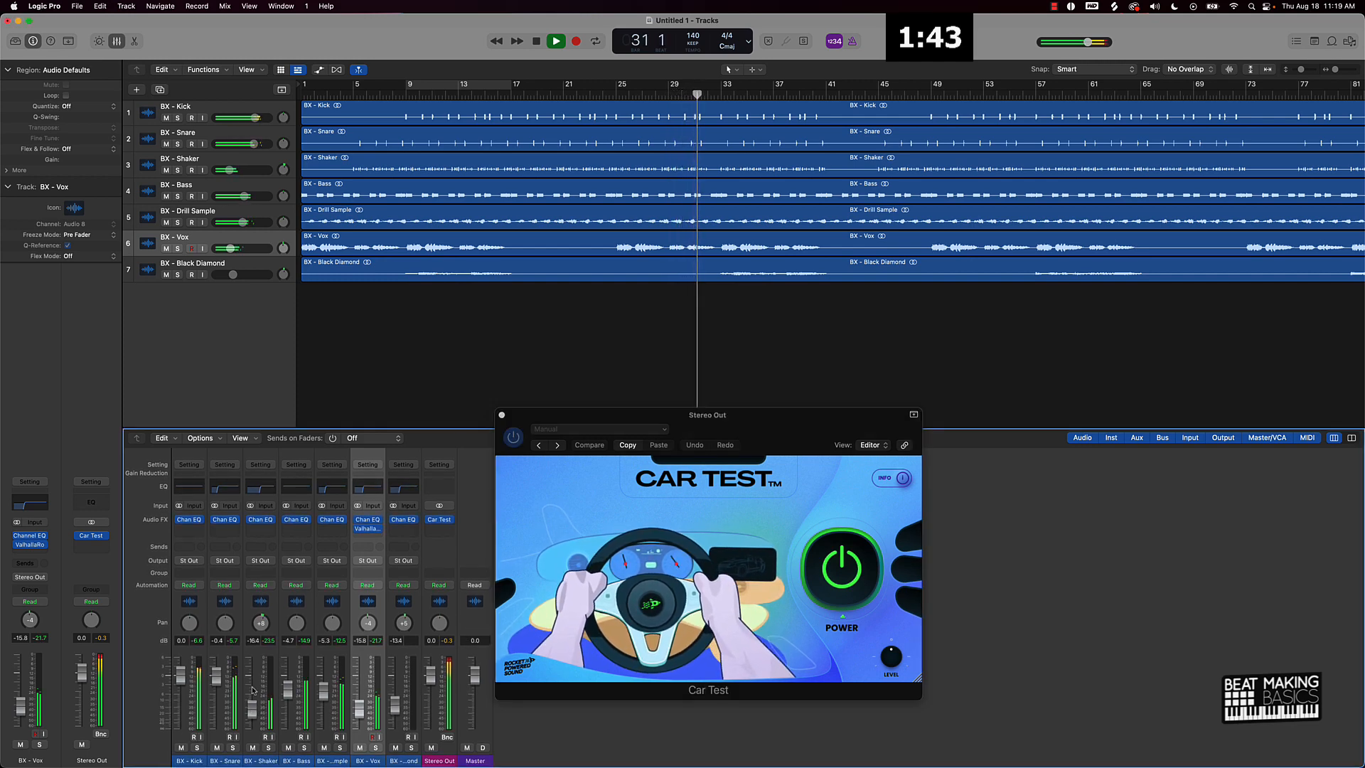
drag(261, 623, 261, 628)
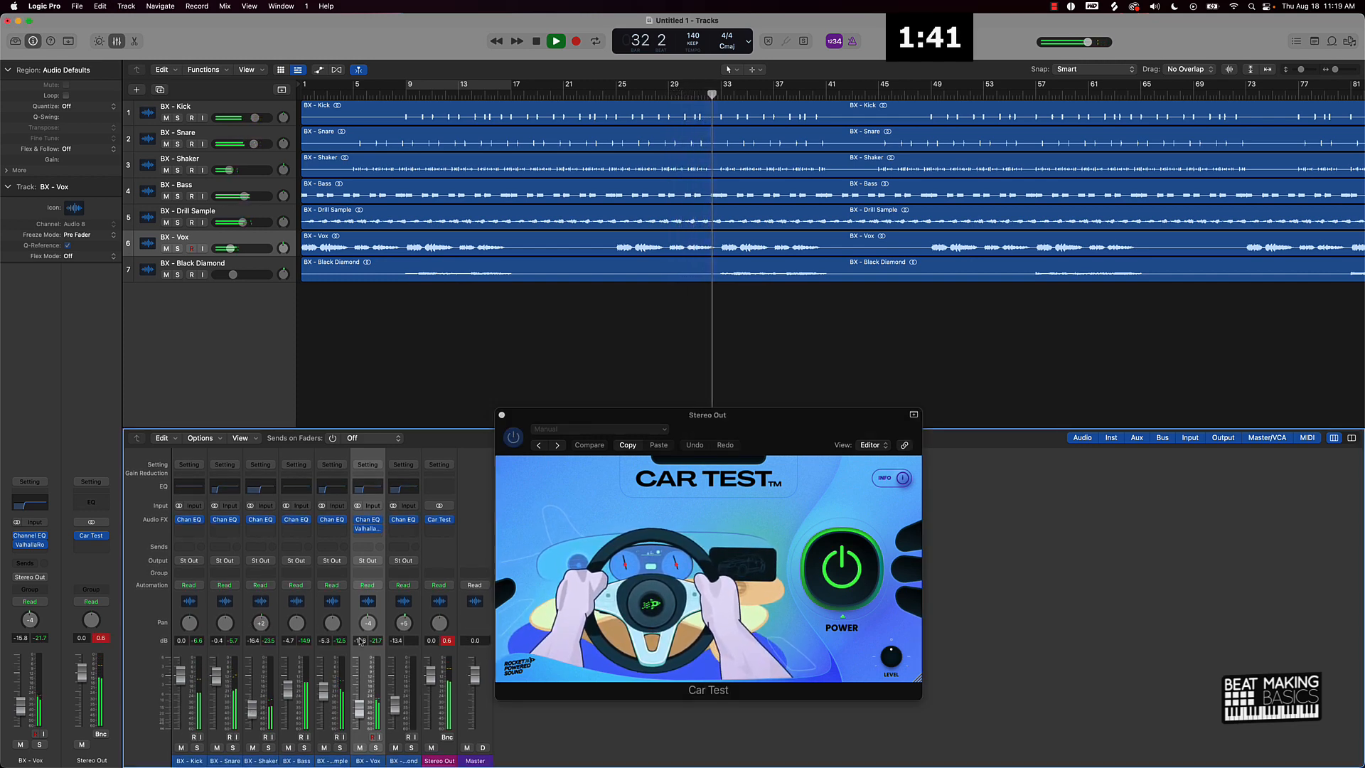
click(447, 640)
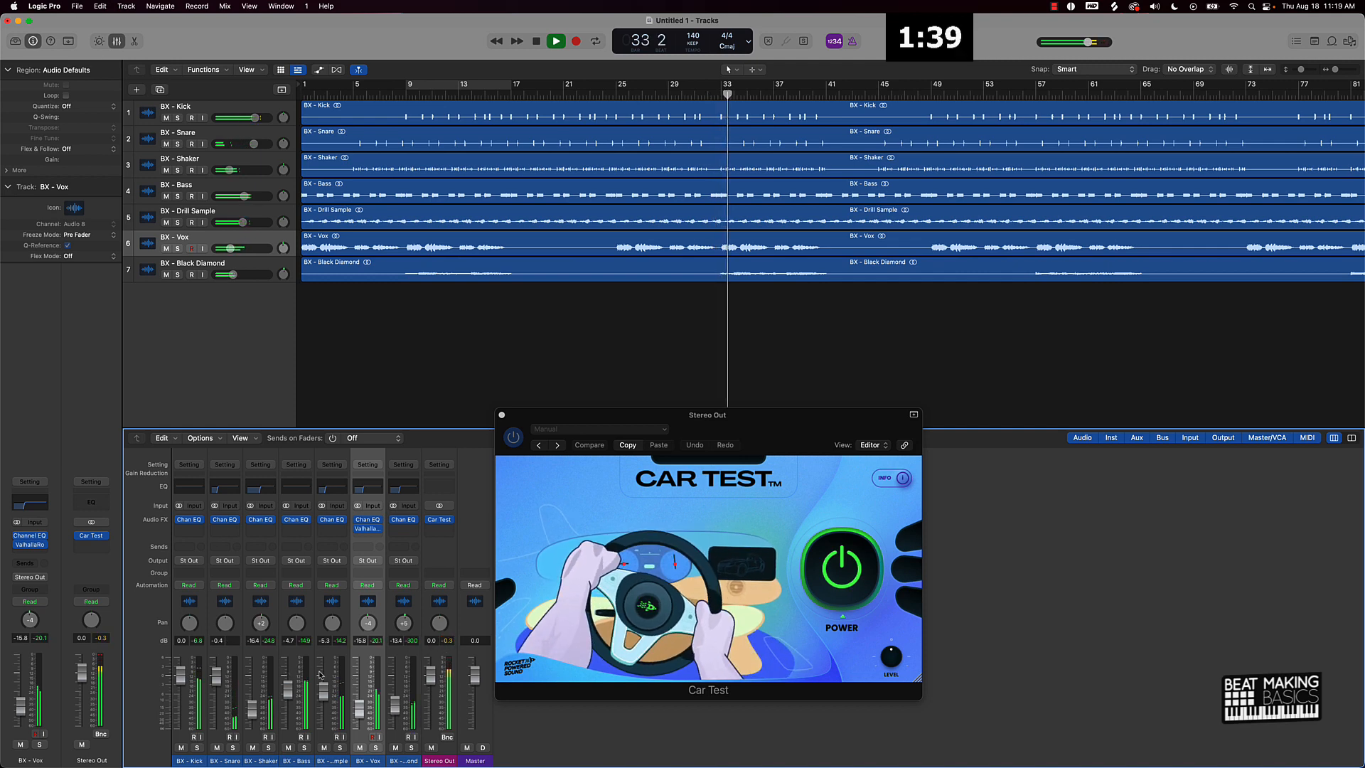
drag(409, 626, 331, 620)
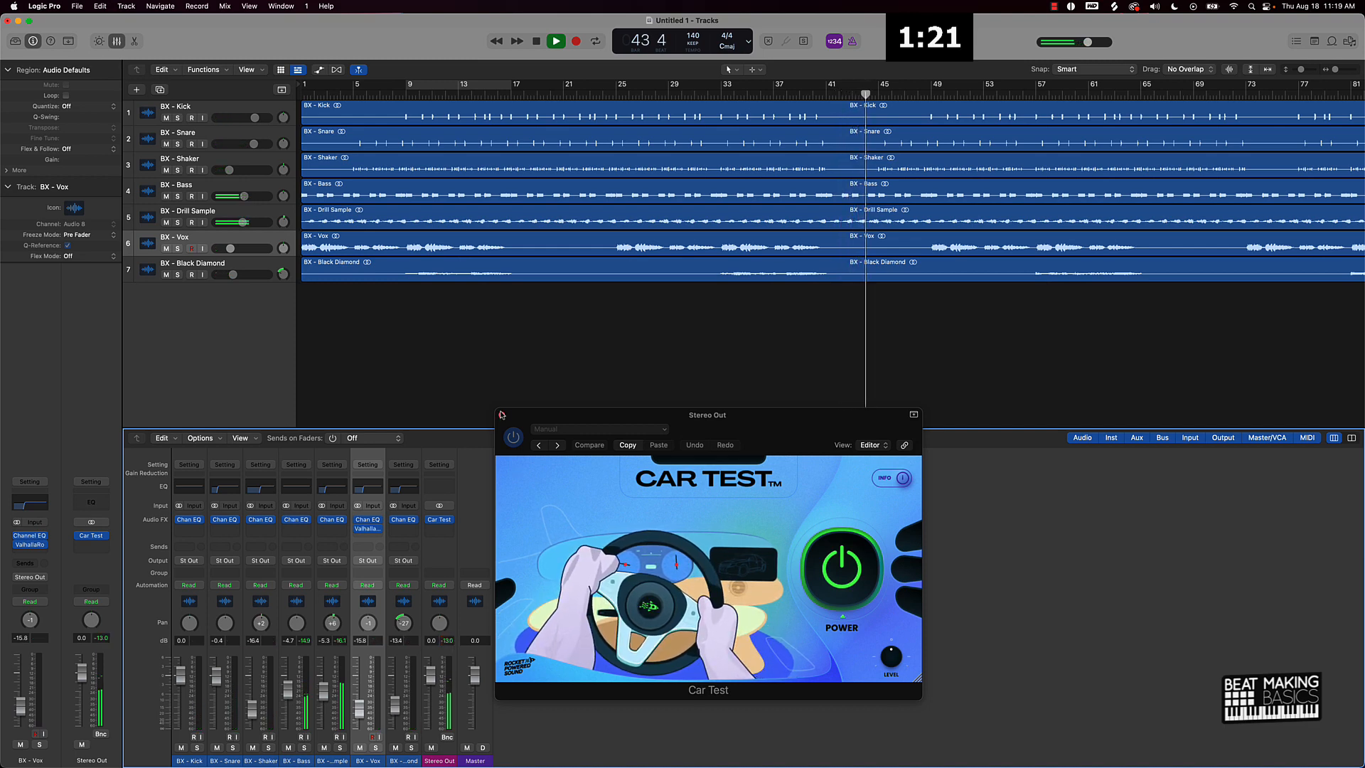
Close and bypass Car Test on the Stereo Out, lower the Vox to -17.6 dB, and stop playback
click(502, 415)
click(431, 520)
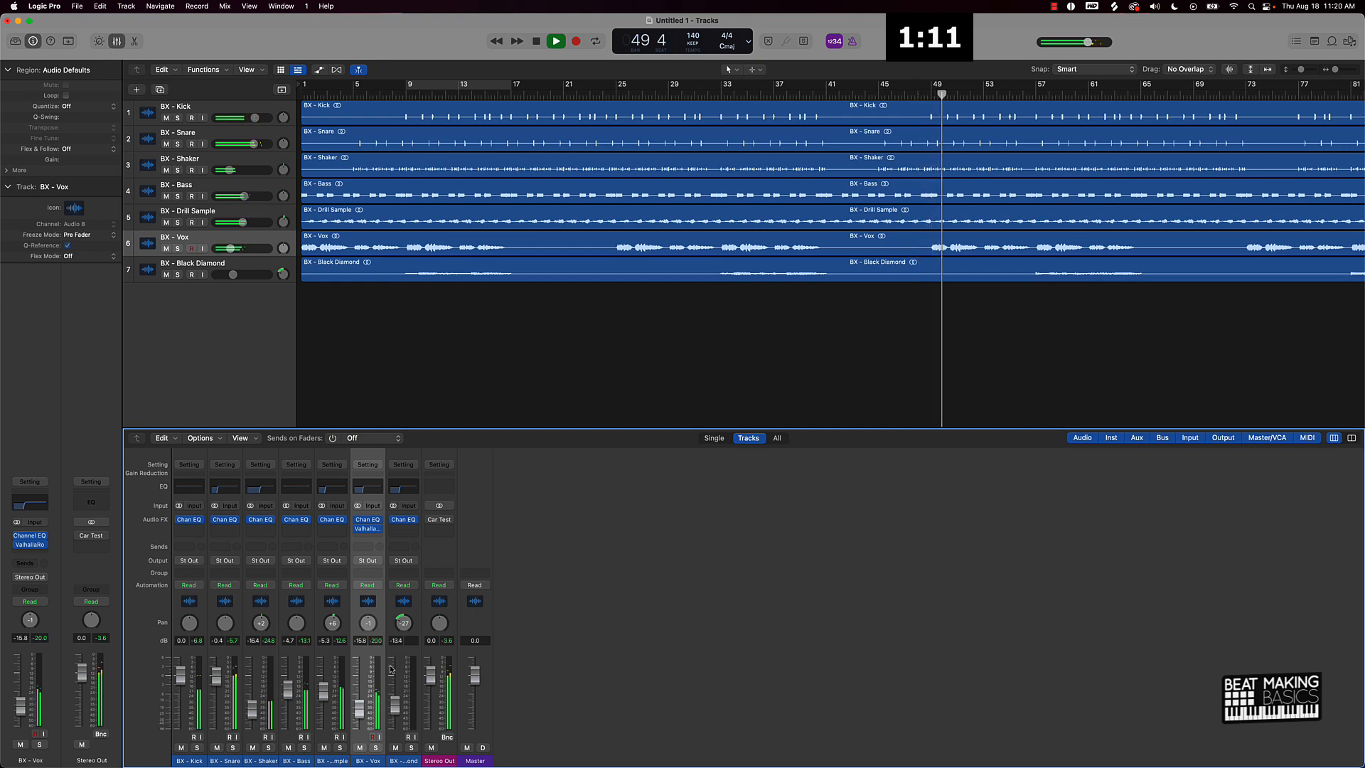
drag(362, 709, 361, 713)
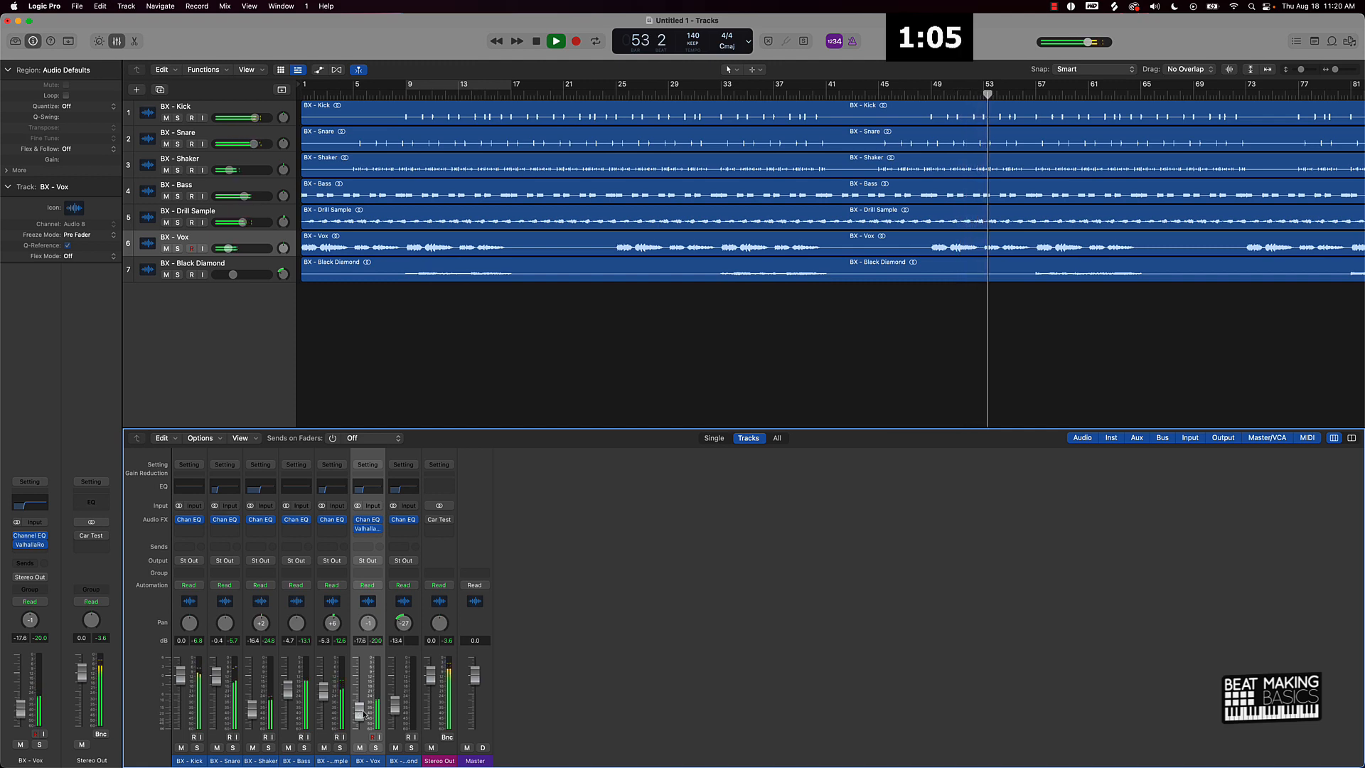
key(space)
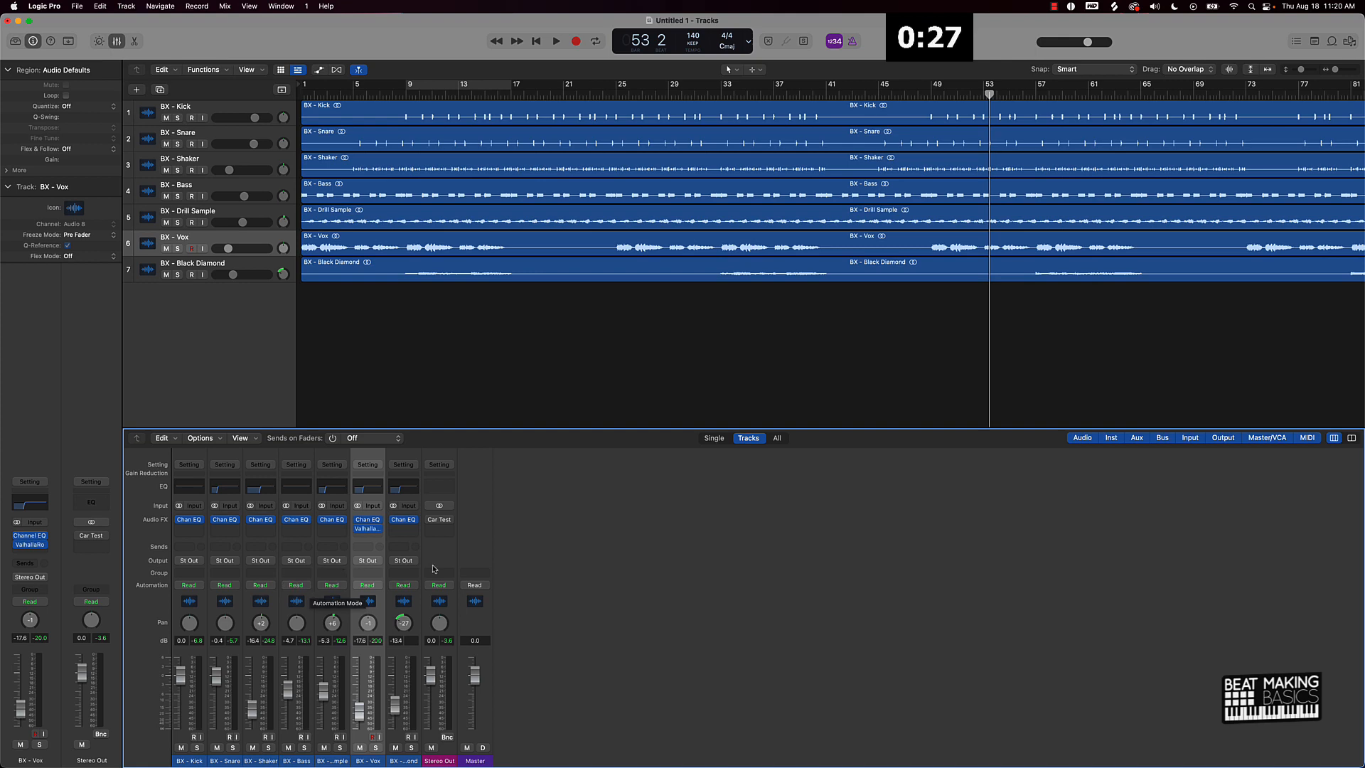
Insert the stereo Waves Nx Ocean Way Nashville plug-in below Car Test on the Stereo Out channel
click(444, 529)
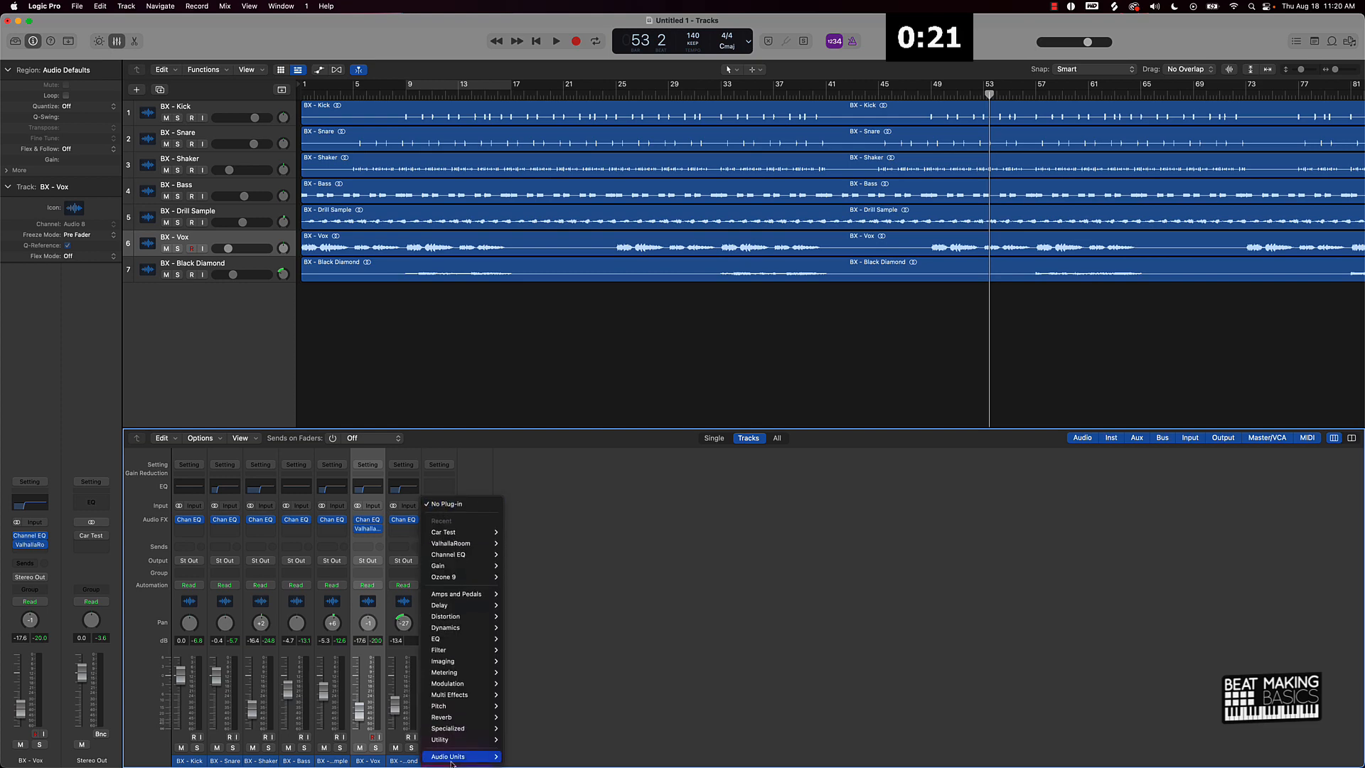
mouse_move(452, 756)
mouse_move(544, 743)
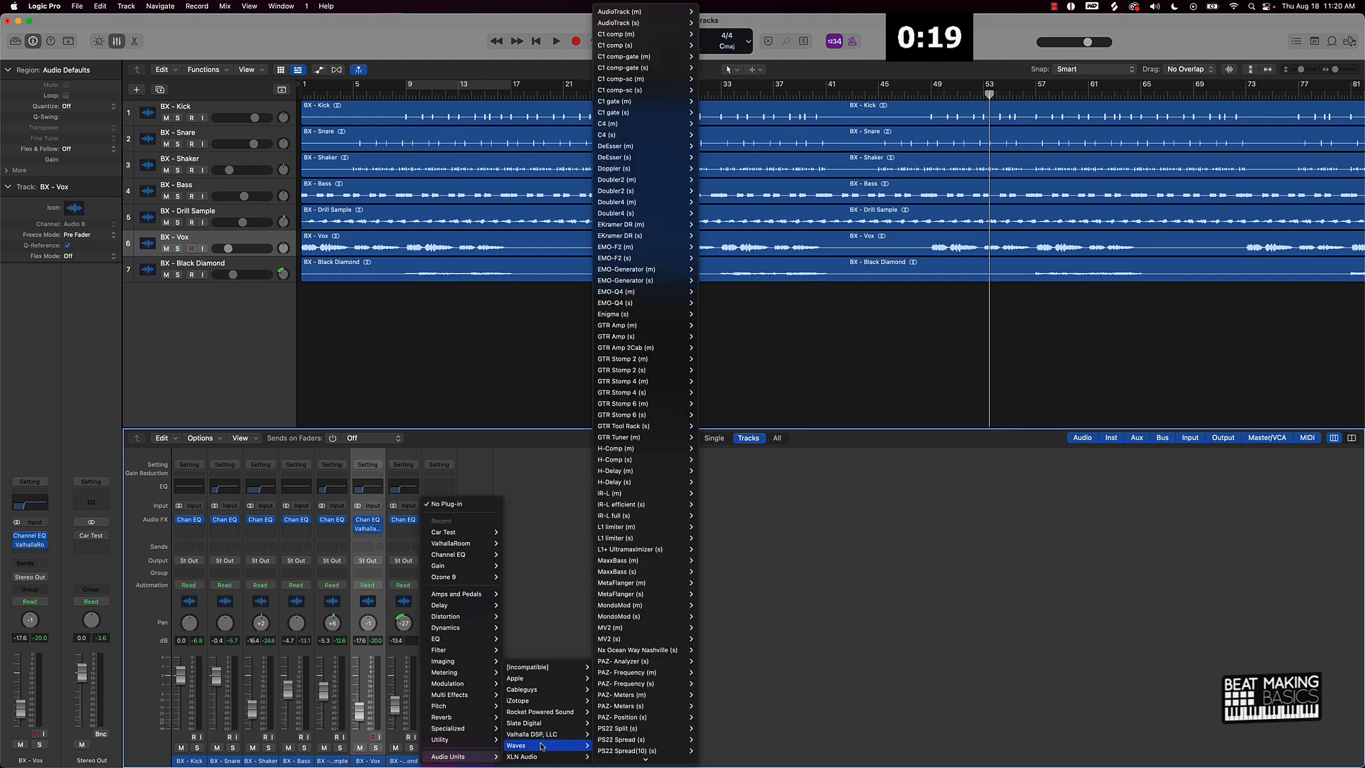
mouse_move(648, 652)
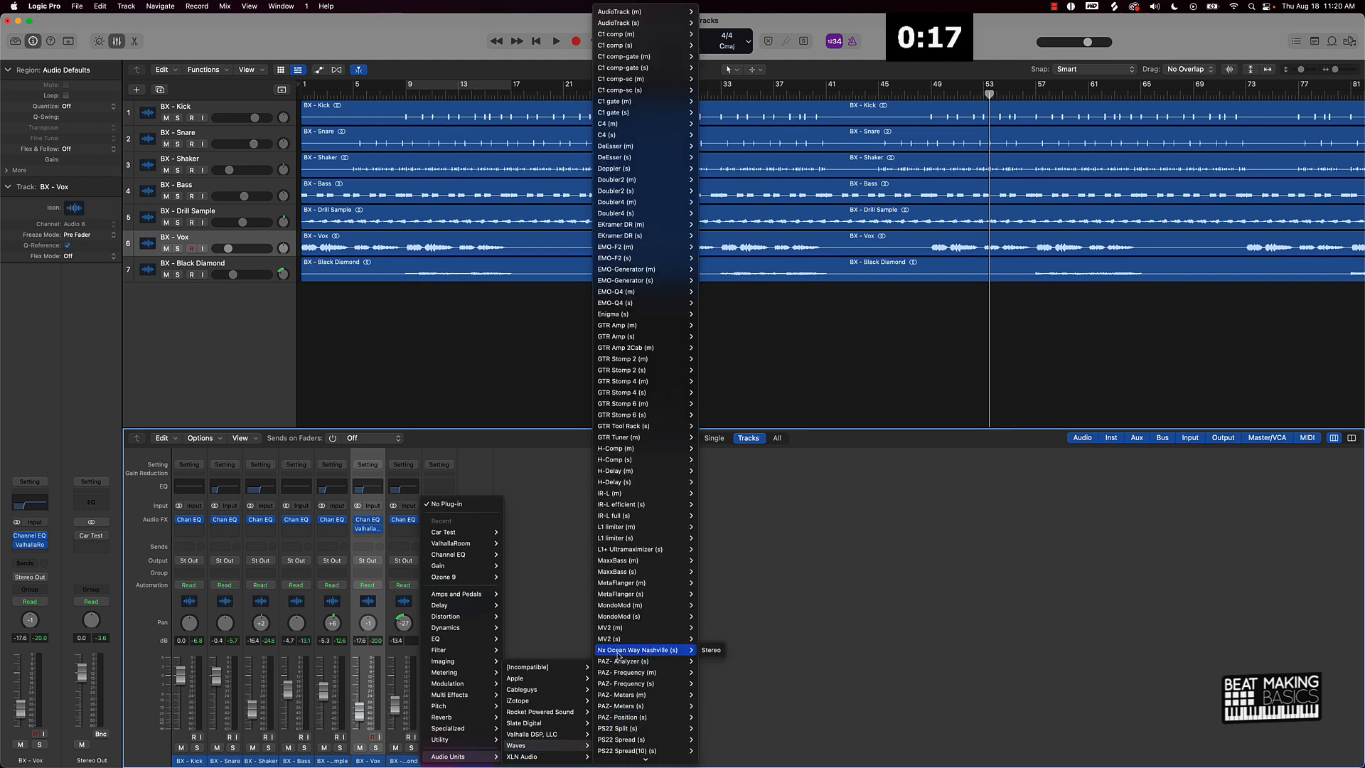
click(710, 649)
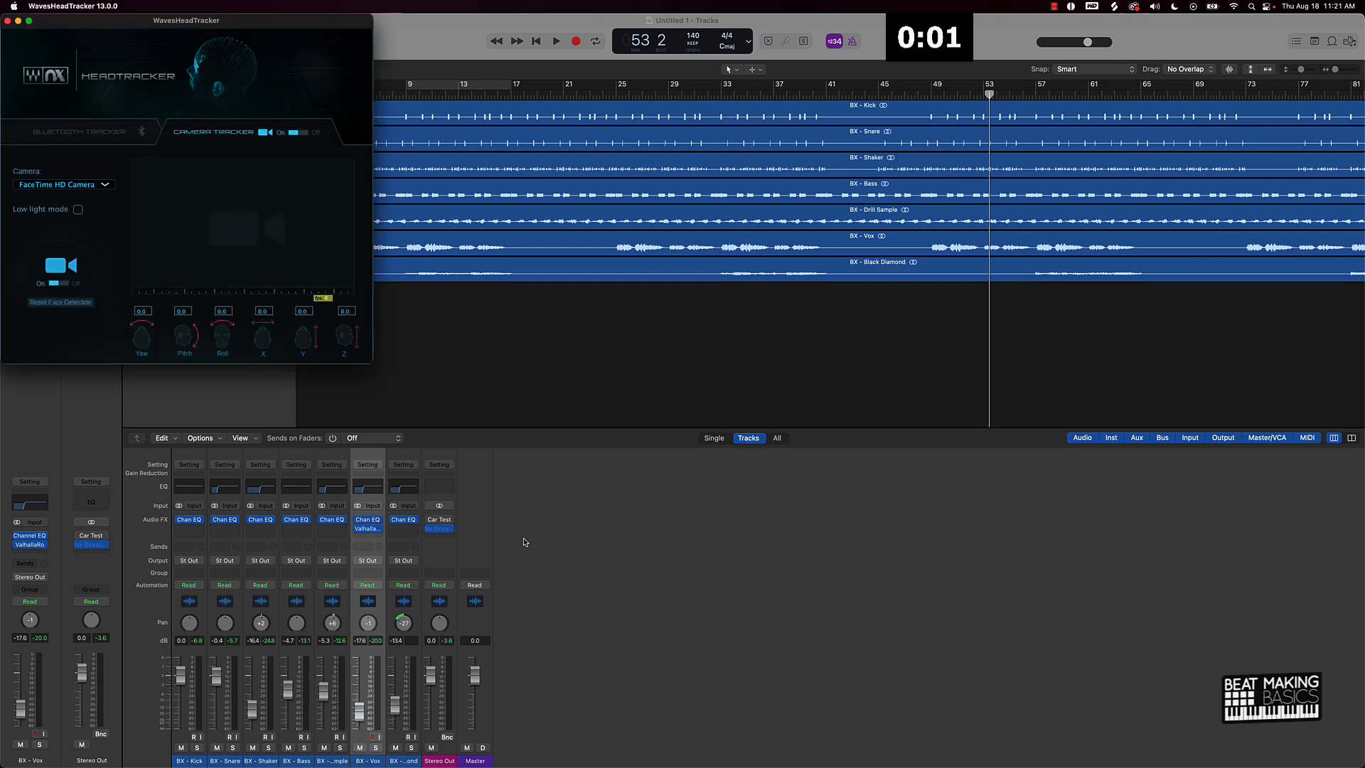
click(427, 528)
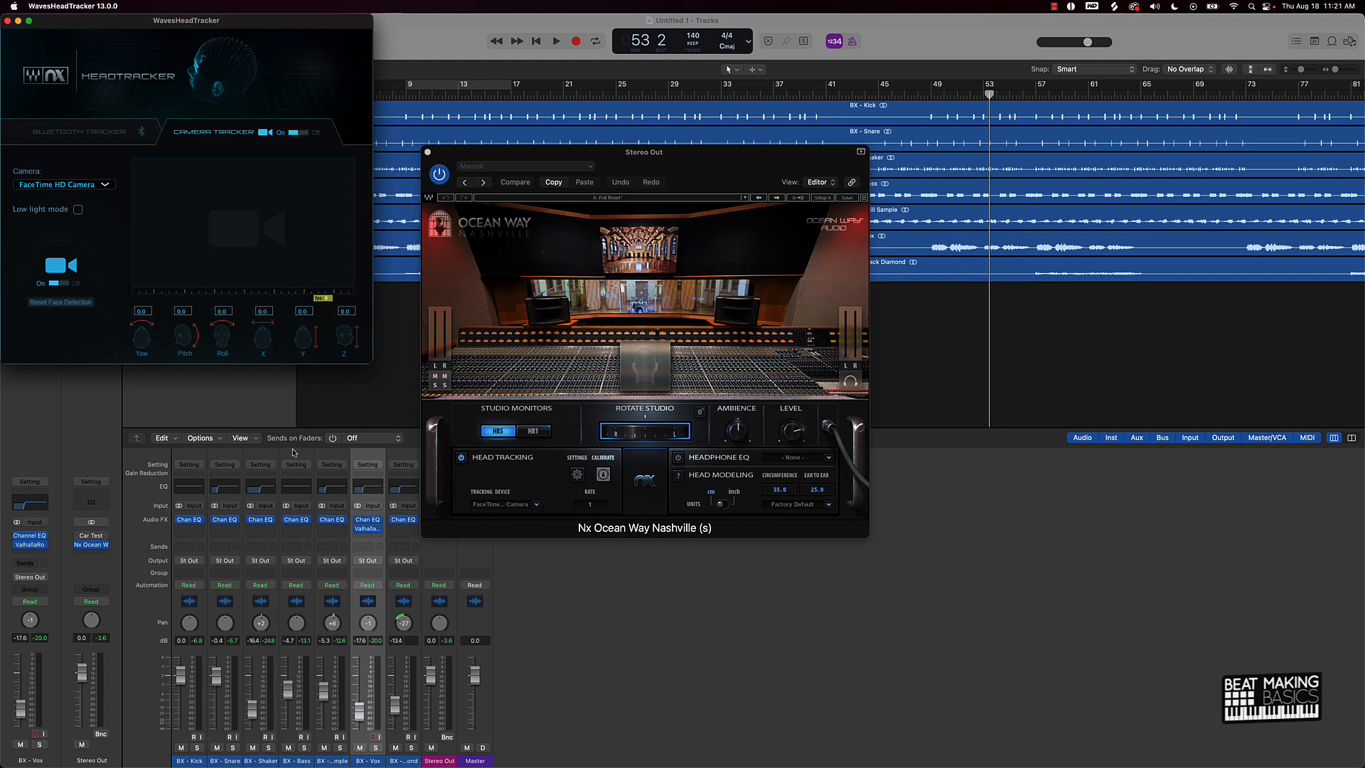
Close the WavesHeadTracker application and confirm quitting it
click(7, 21)
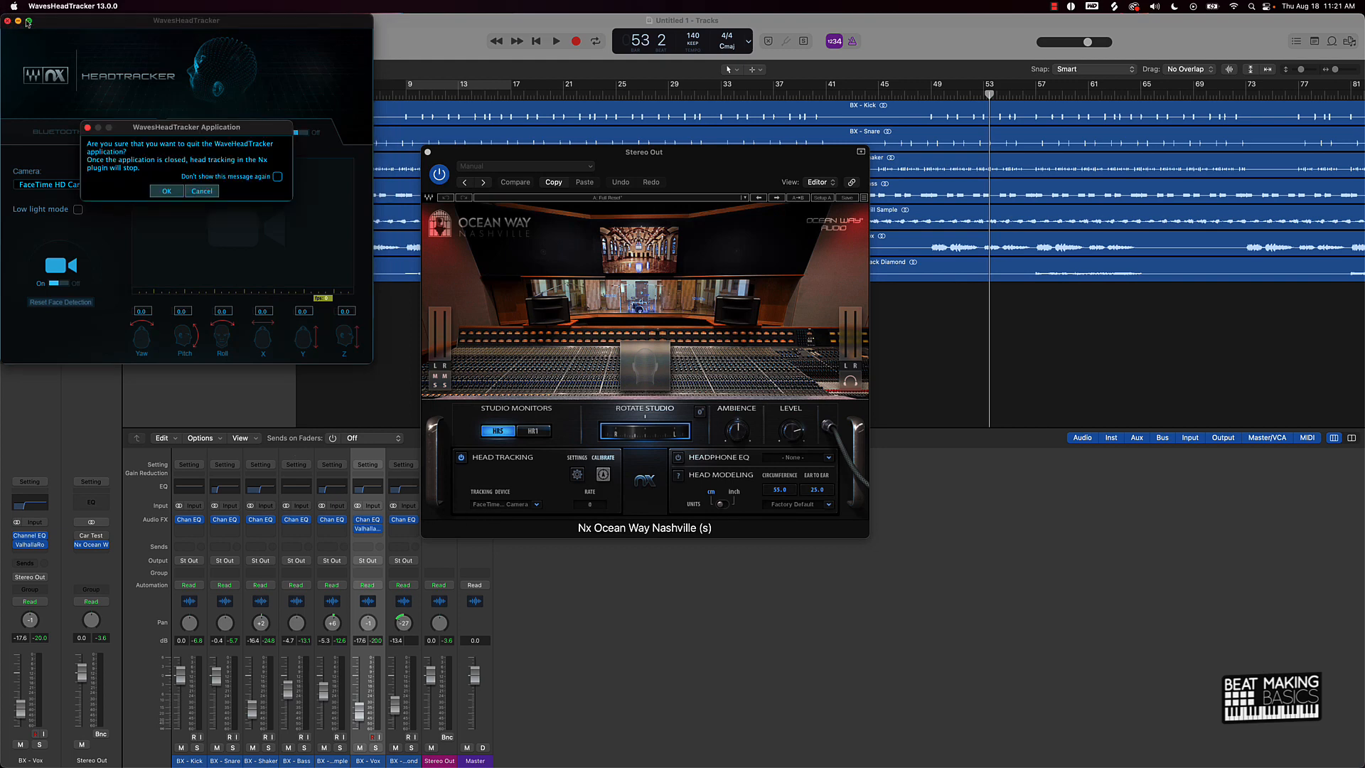
drag(44, 23, 108, 109)
click(168, 191)
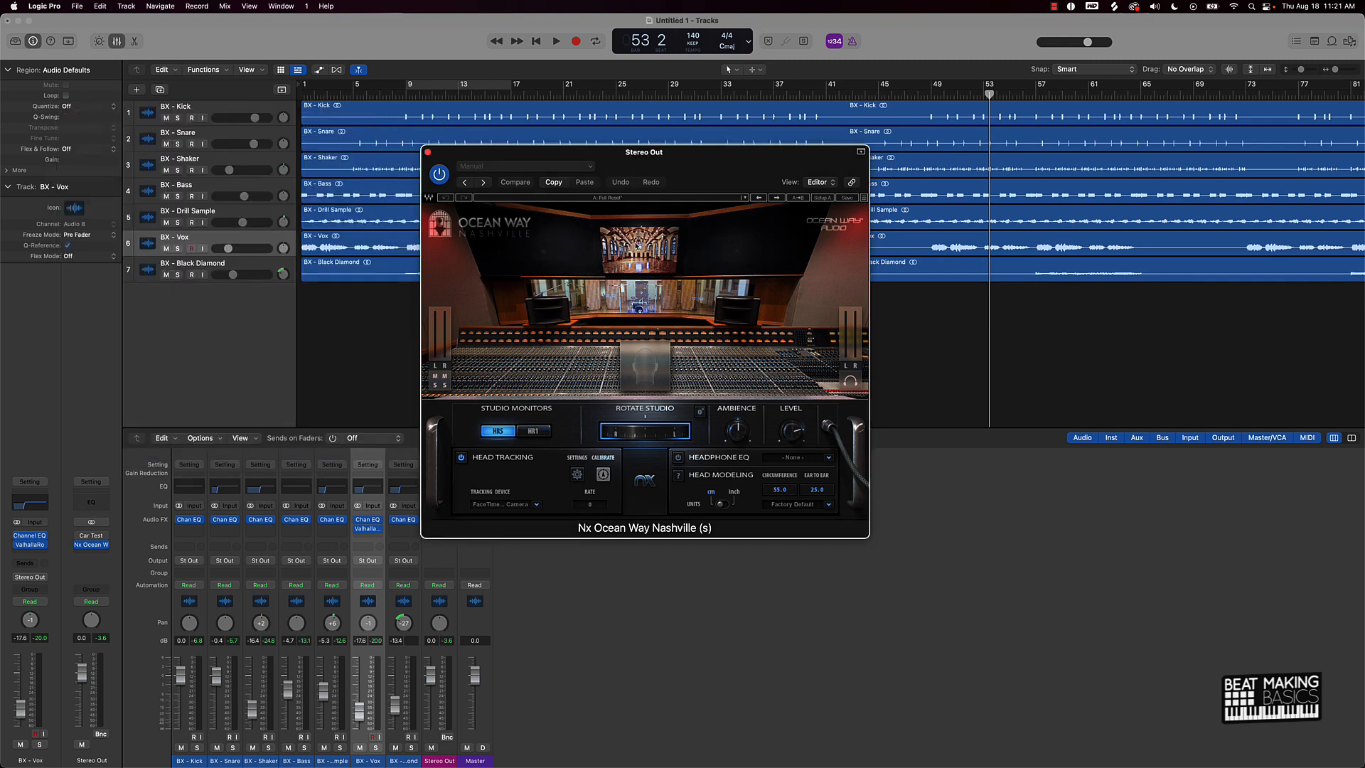
Play the mix through Nx Ocean Way Nashville, switch its studio monitors to HR1, and lower the Kick to -1.2 dB
key(space)
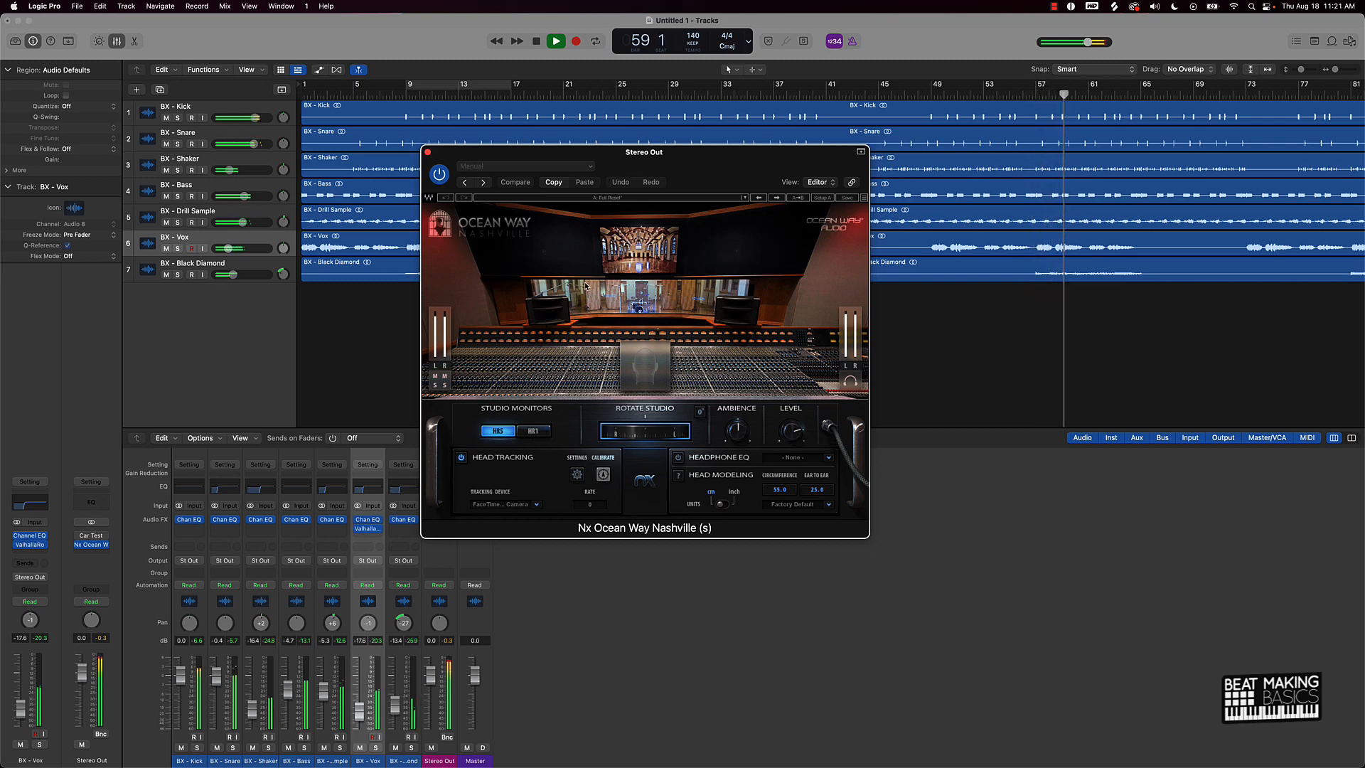
drag(585, 285, 487, 301)
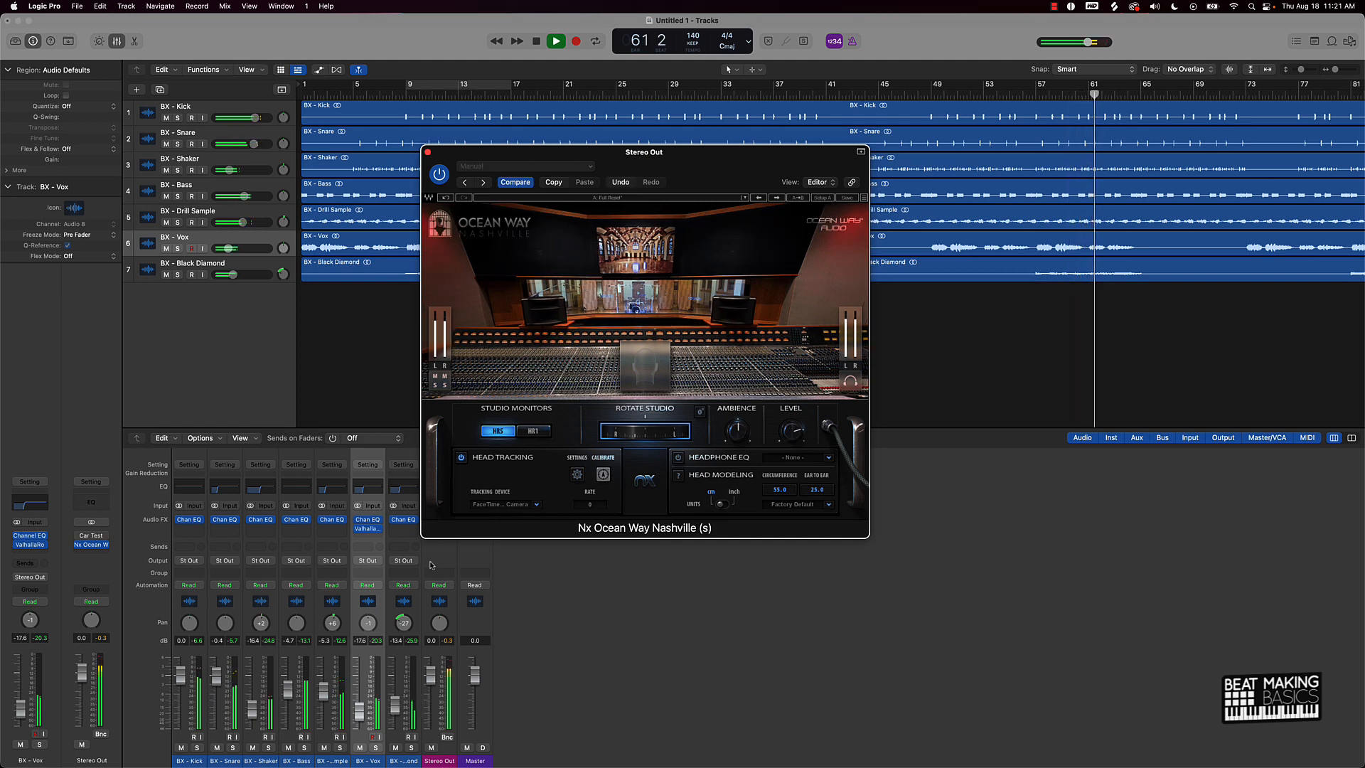
click(537, 430)
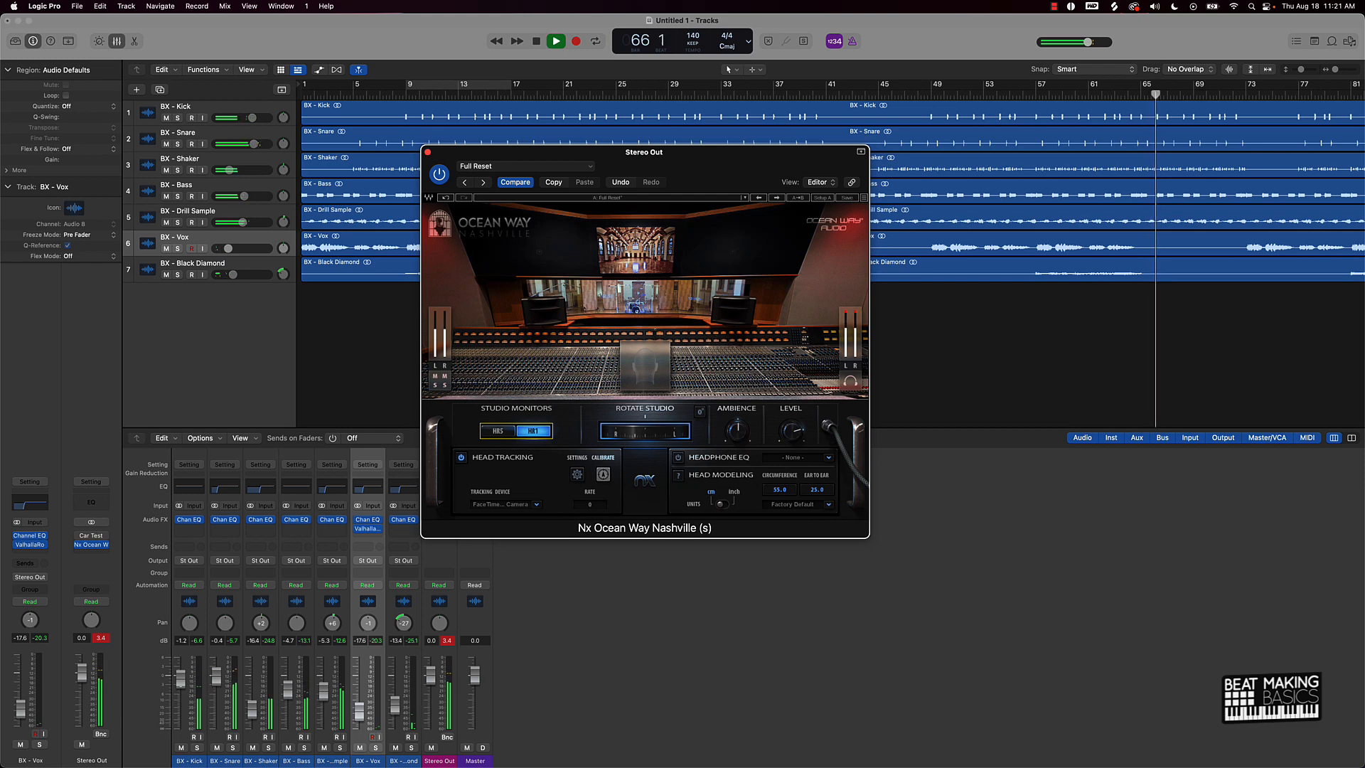
click(230, 670)
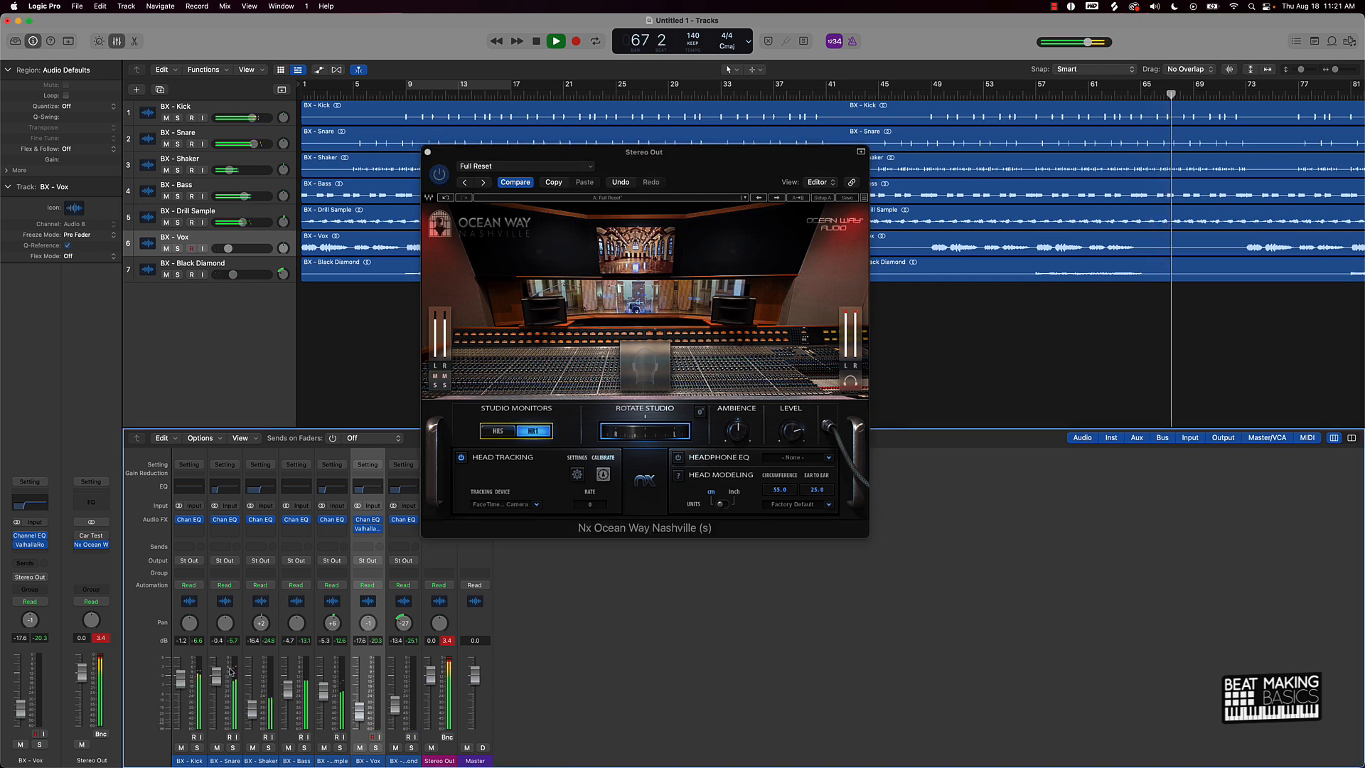
Stop playback, close and bypass Nx Ocean Way Nashville, and clear the Stereo Out peak indicator
key(space)
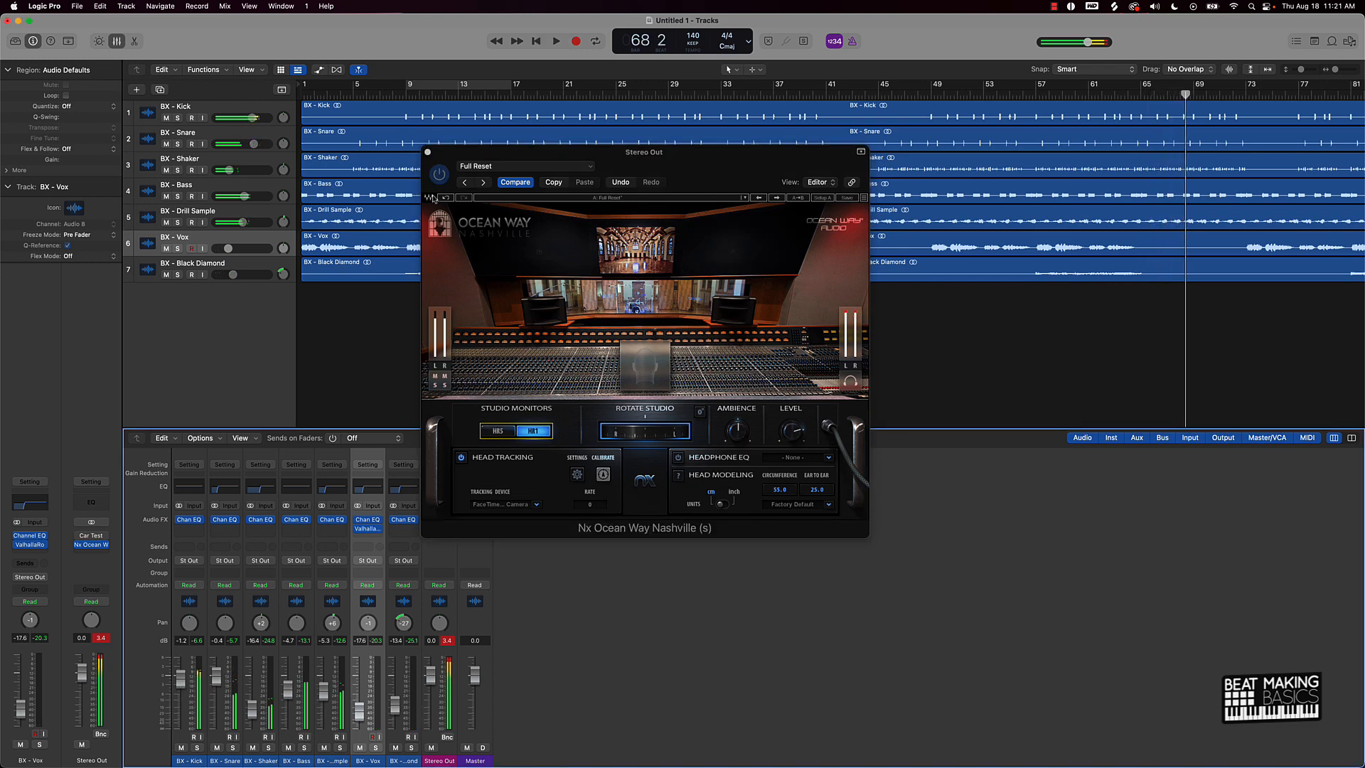
click(428, 152)
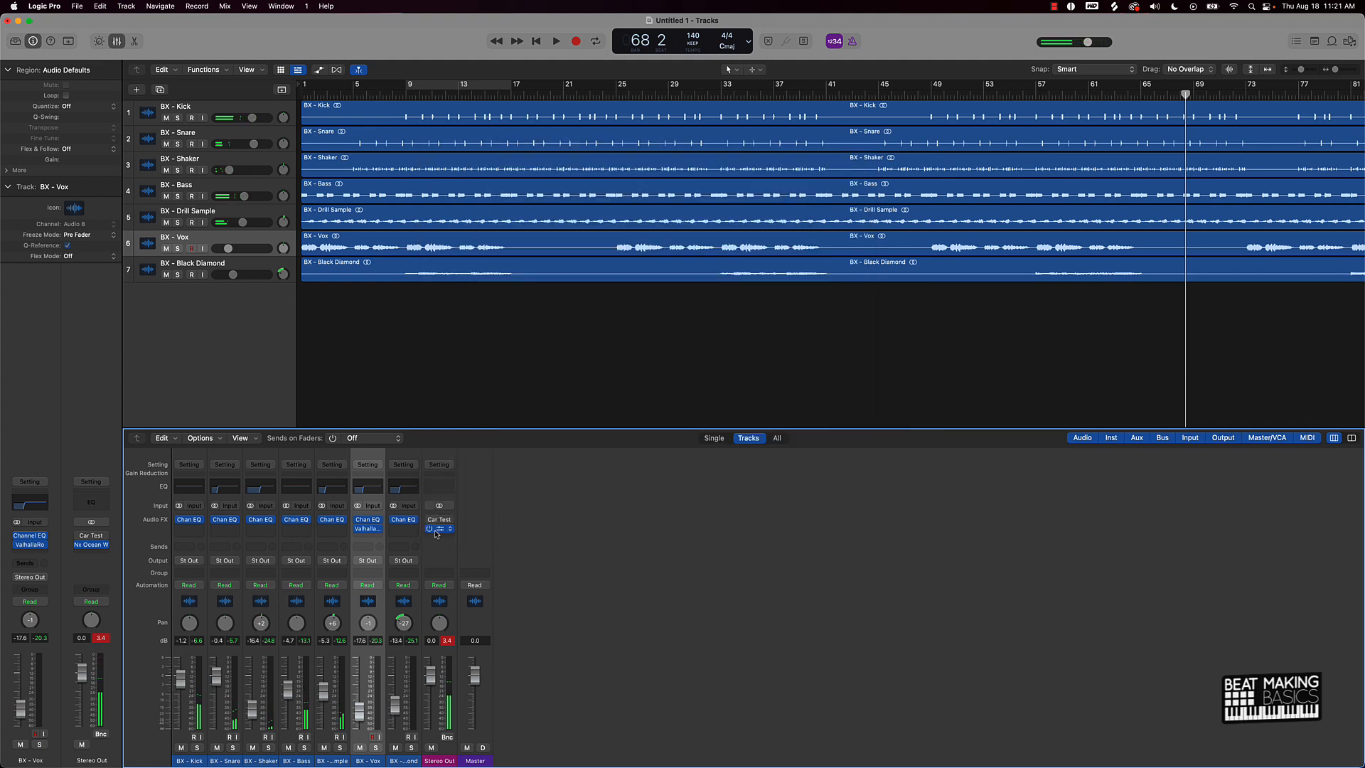
click(447, 640)
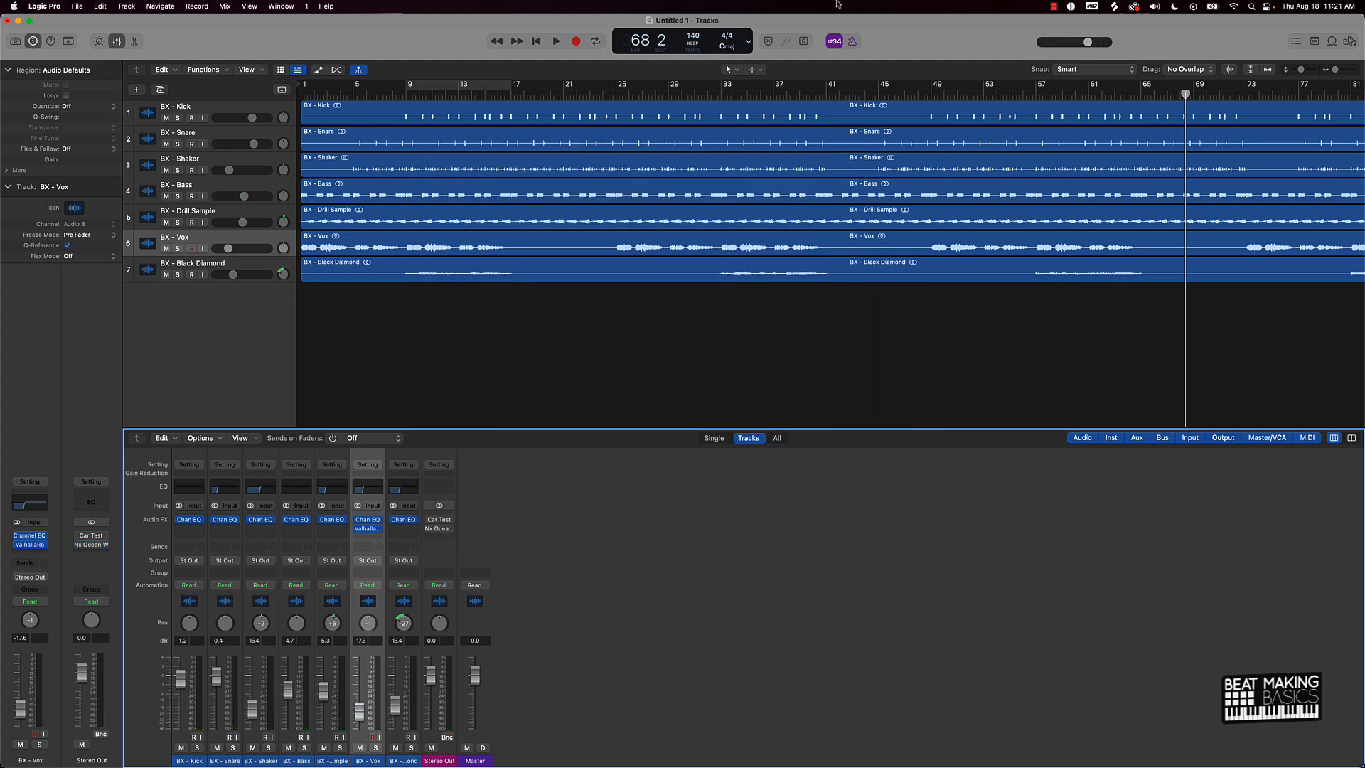
Play the cycled section from bar 9 to 17, lower the Vox to -21.0 dB, and turn cycling off
click(502, 86)
key(space)
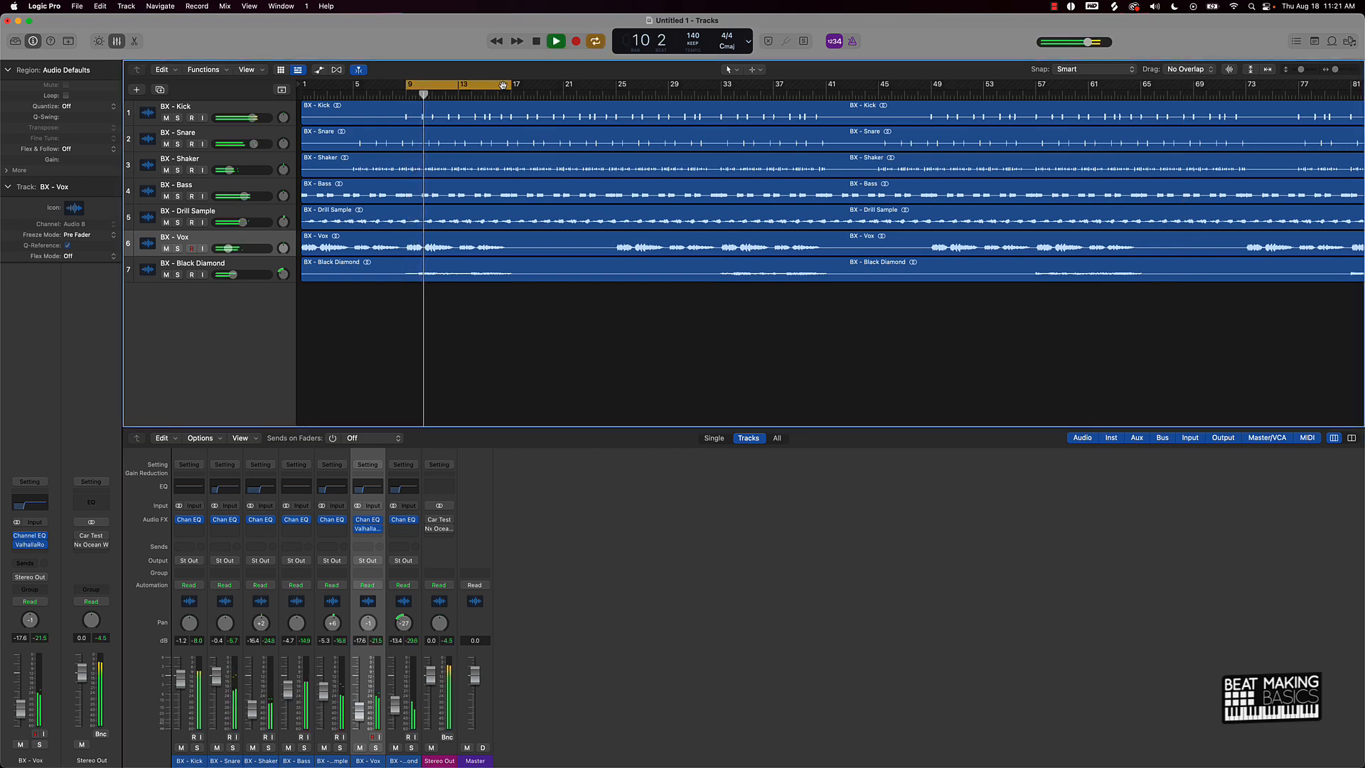
key(space)
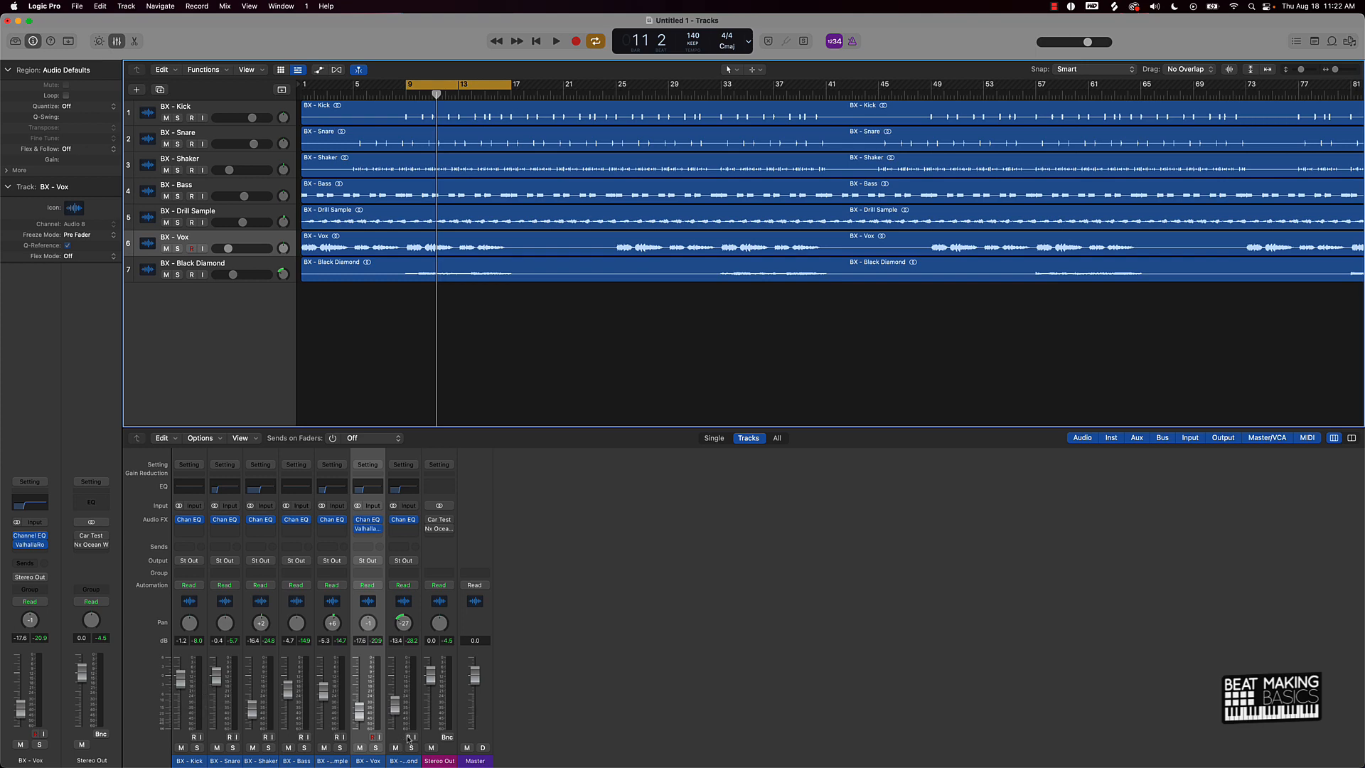
drag(358, 711, 359, 714)
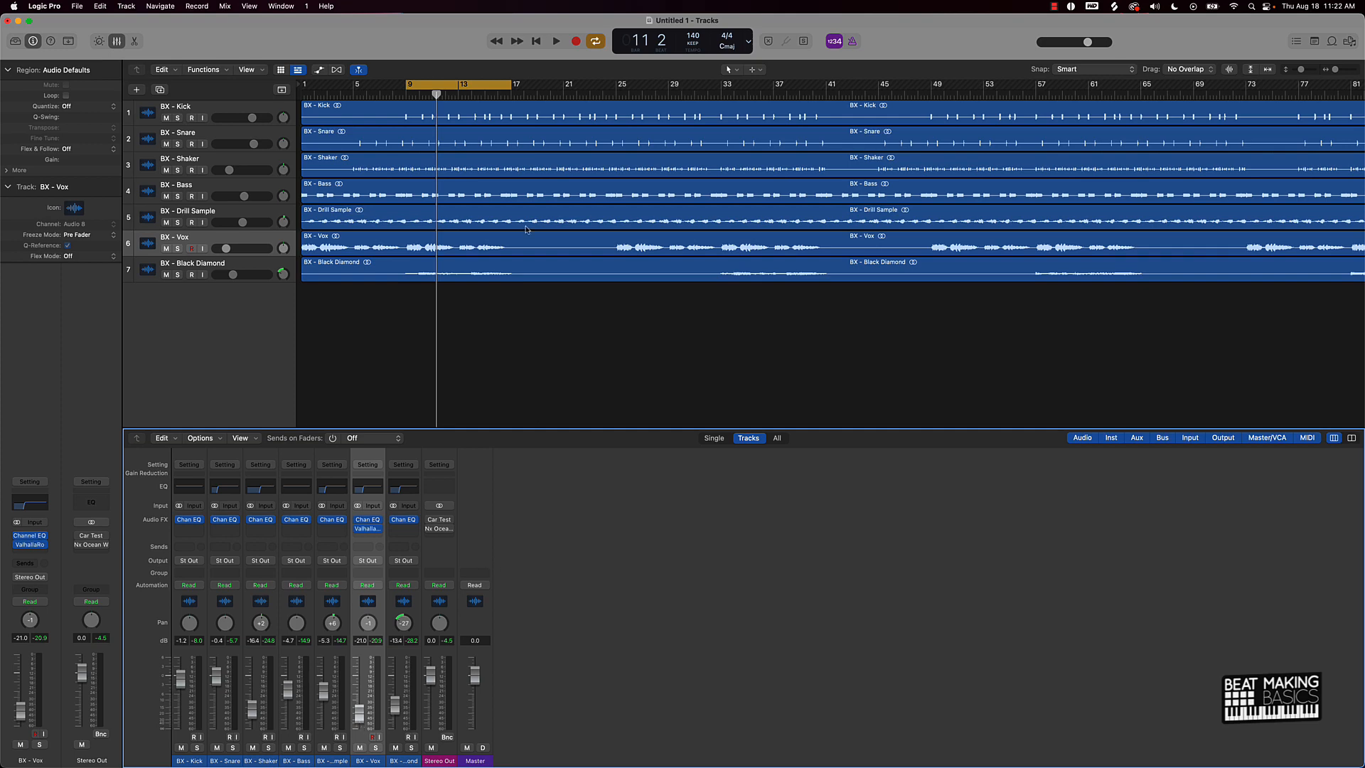
click(446, 89)
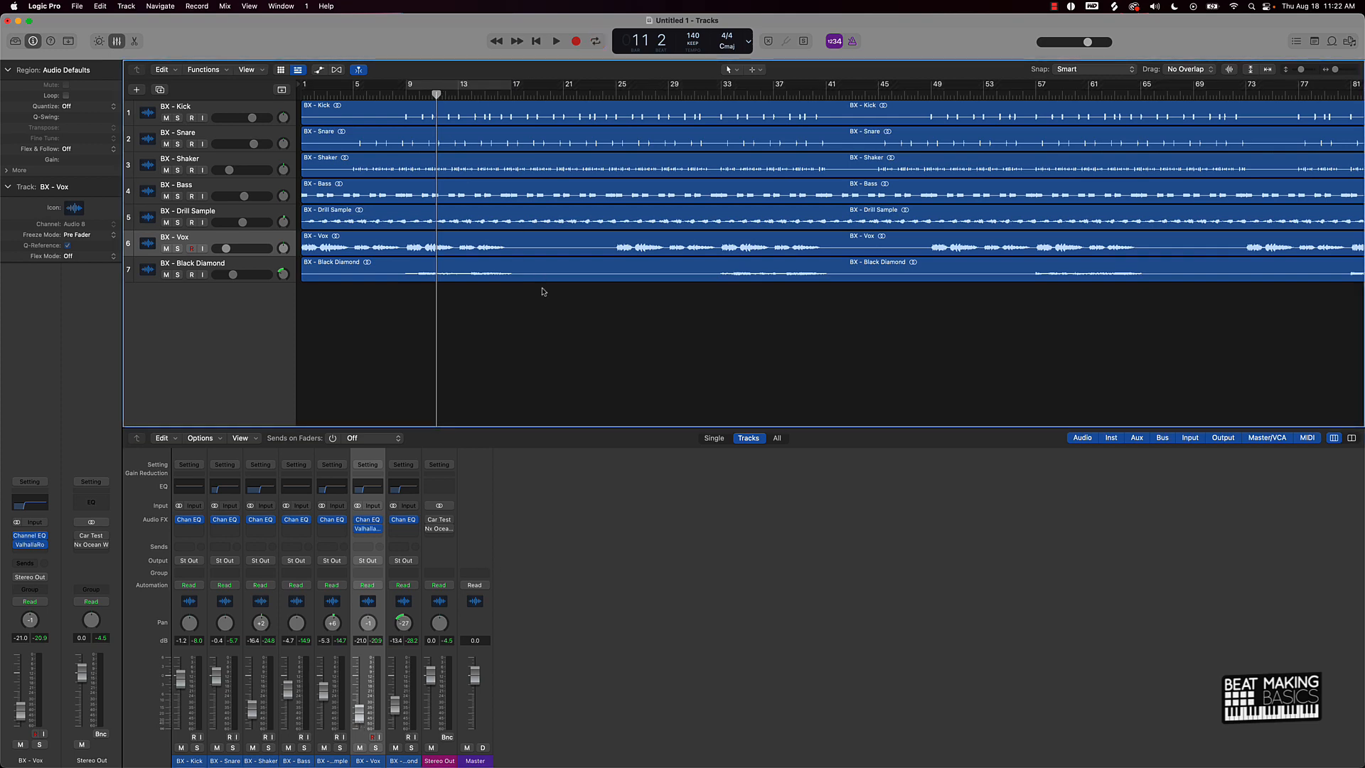
Return the playhead to the project start and save the project as BX - Mix in the Logic folder
key(Return)
key(super+s)
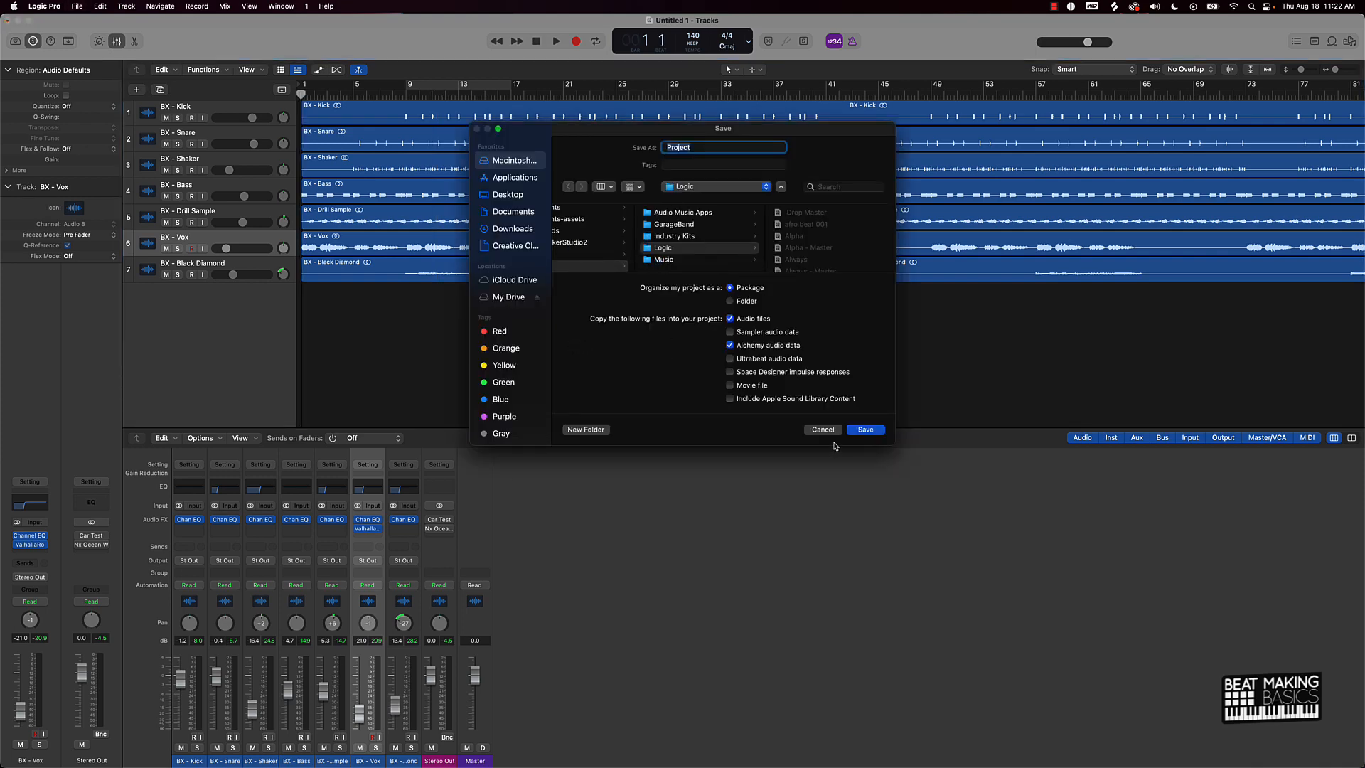
text(BX - Mix)
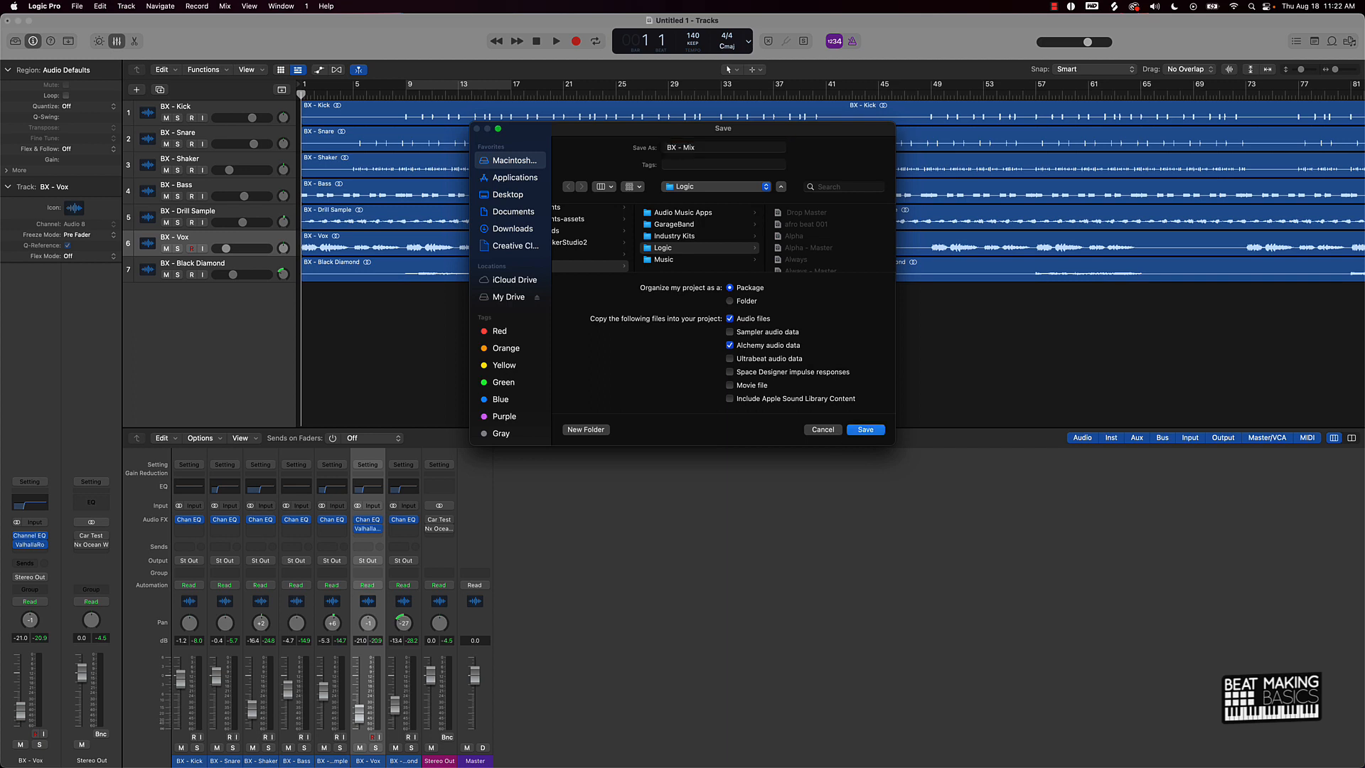
key(Return)
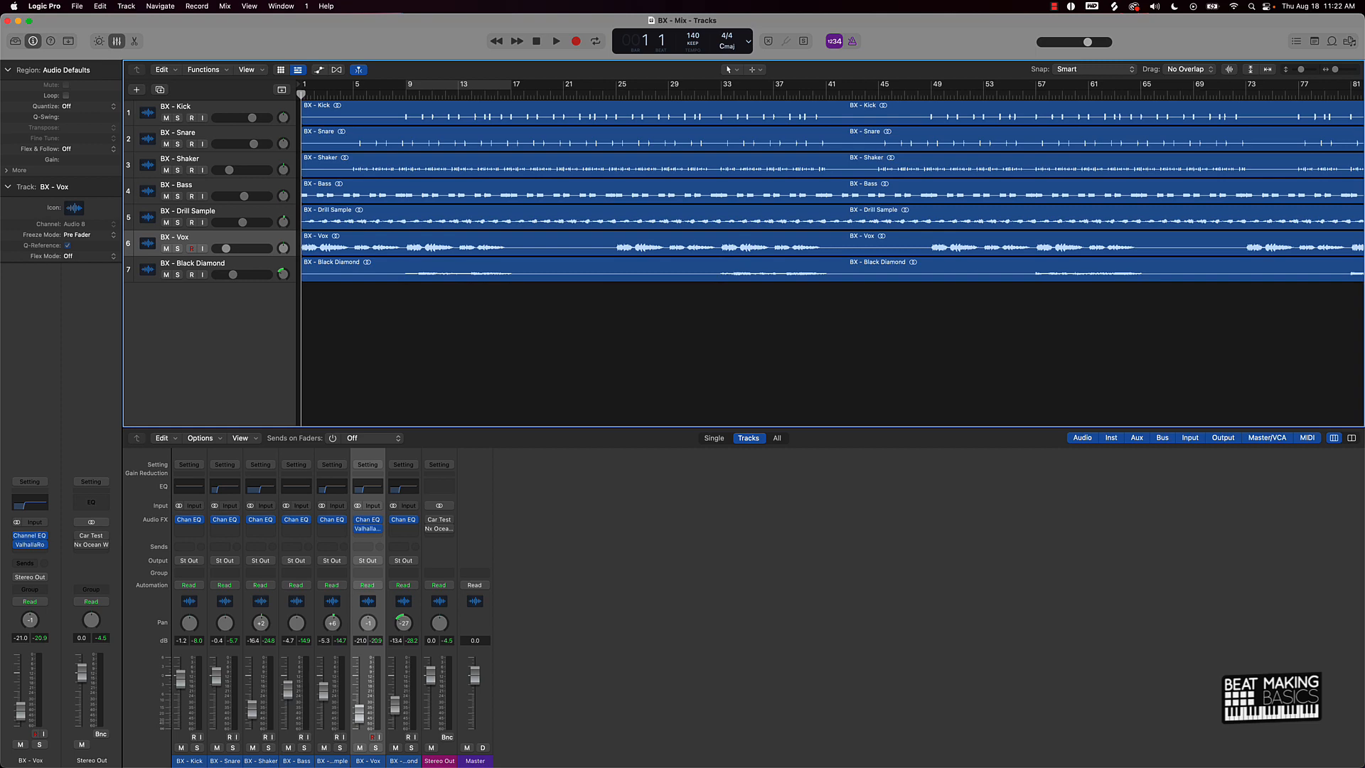
Move the end-of-project marker back to just after the end of the Drill Sample region
key(super+Left)
key(super+Left)
key(super+Left)
key(super+Left)
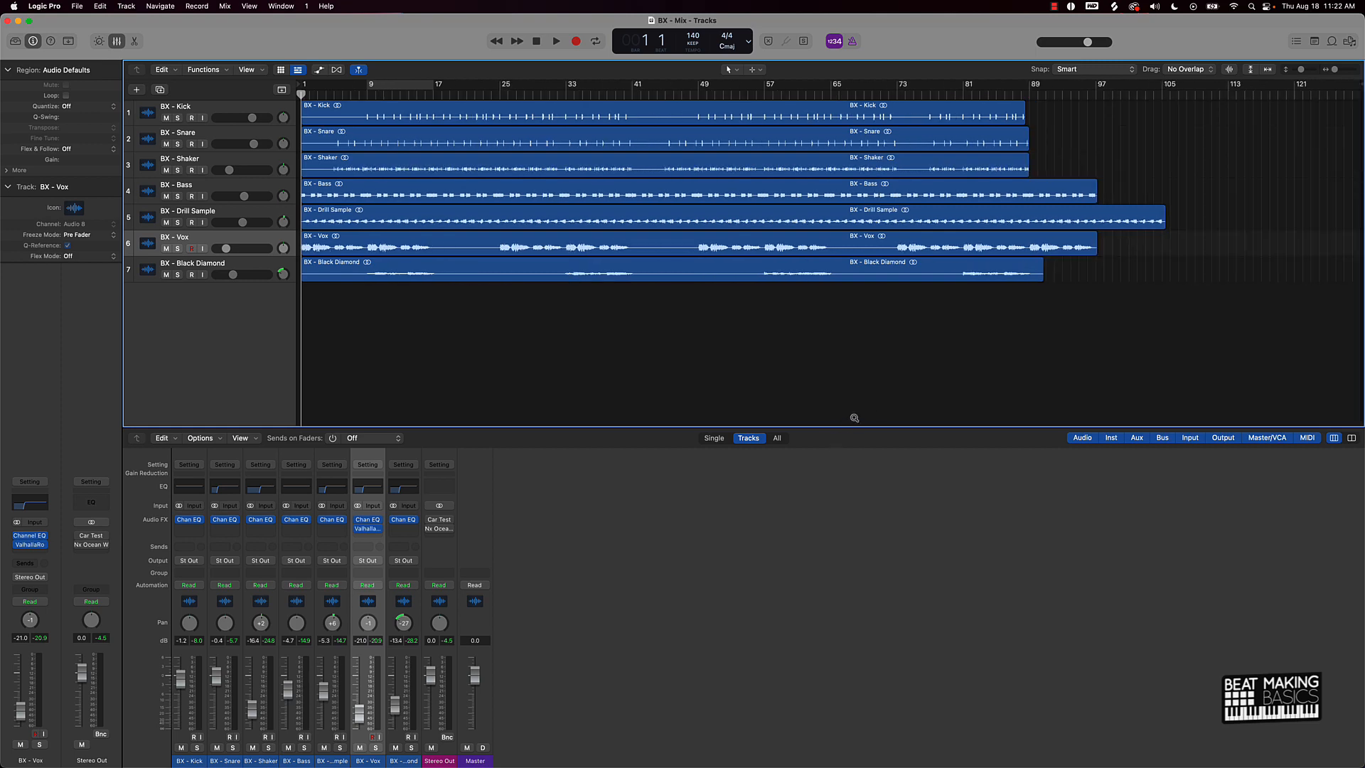
mouse_move(1361, 87)
mouse_down()
mouse_move(1230, 89)
mouse_move(1362, 91)
mouse_move(1326, 111)
mouse_move(1171, 123)
mouse_up()
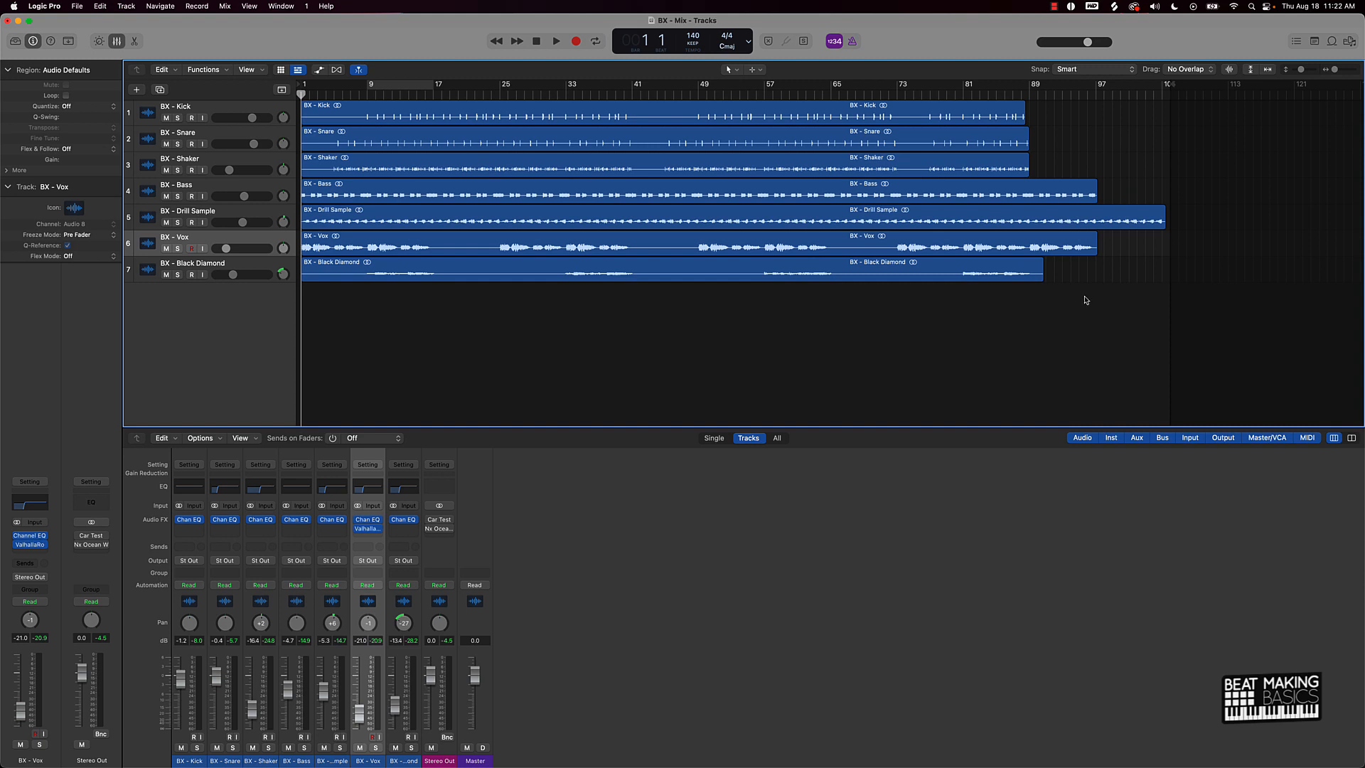
Set up an offline bounce of the project as a 24-bit, 44100 Hz interleaved PCM Wave file
key(super+b)
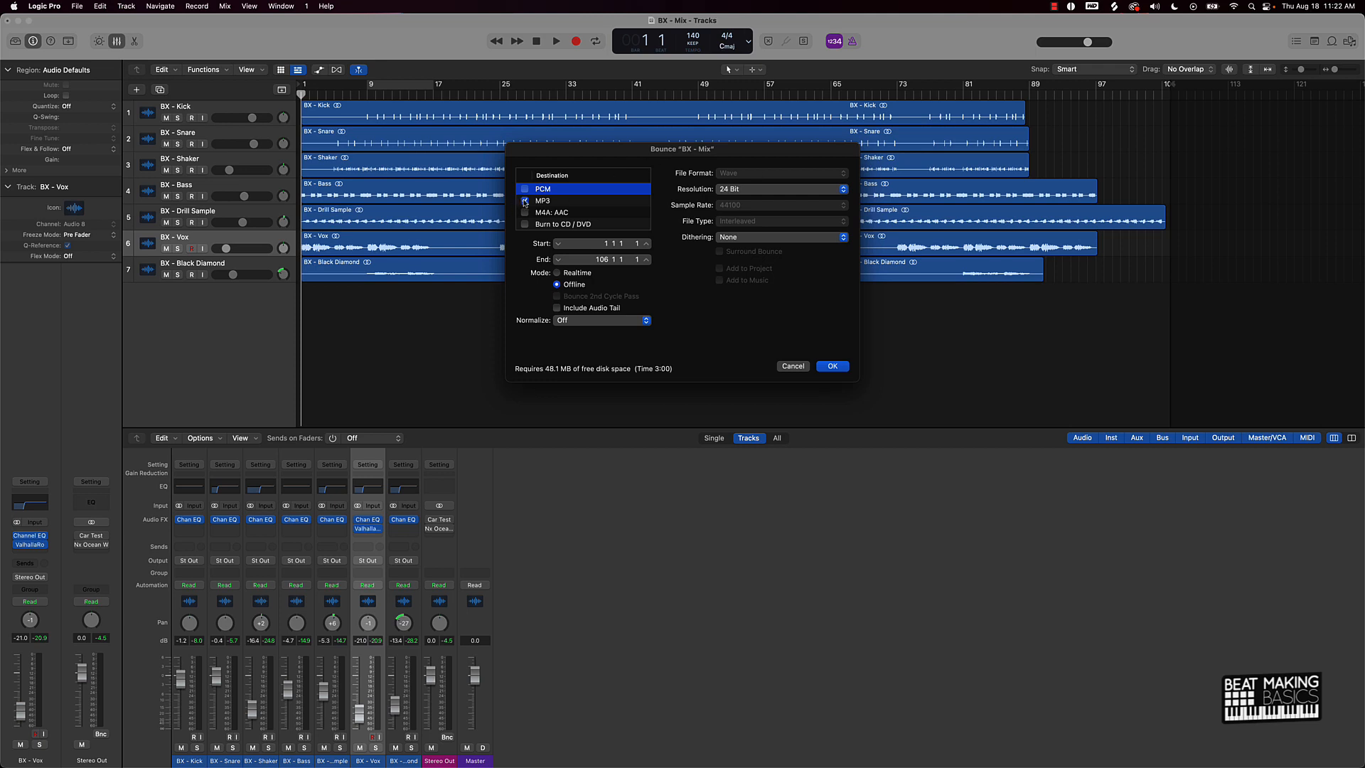
click(526, 188)
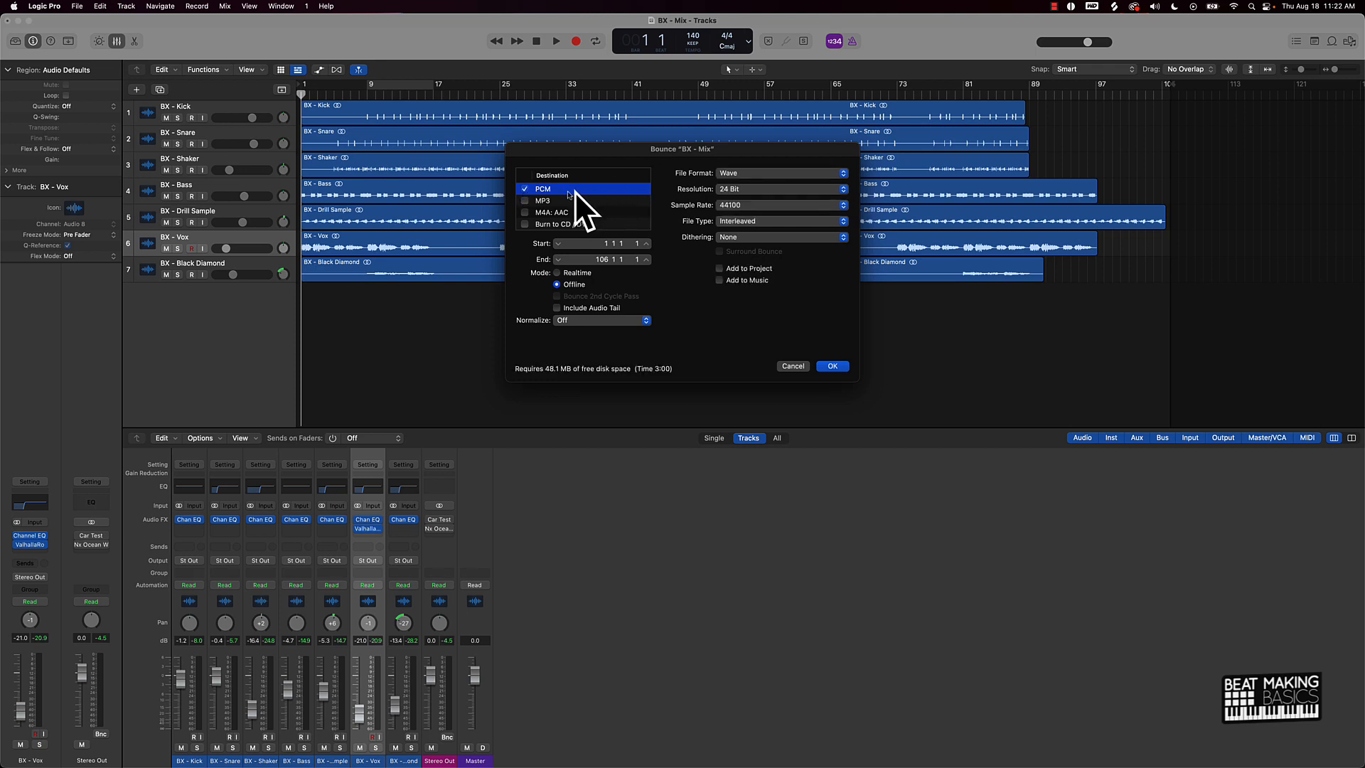
click(730, 206)
click(732, 218)
click(833, 366)
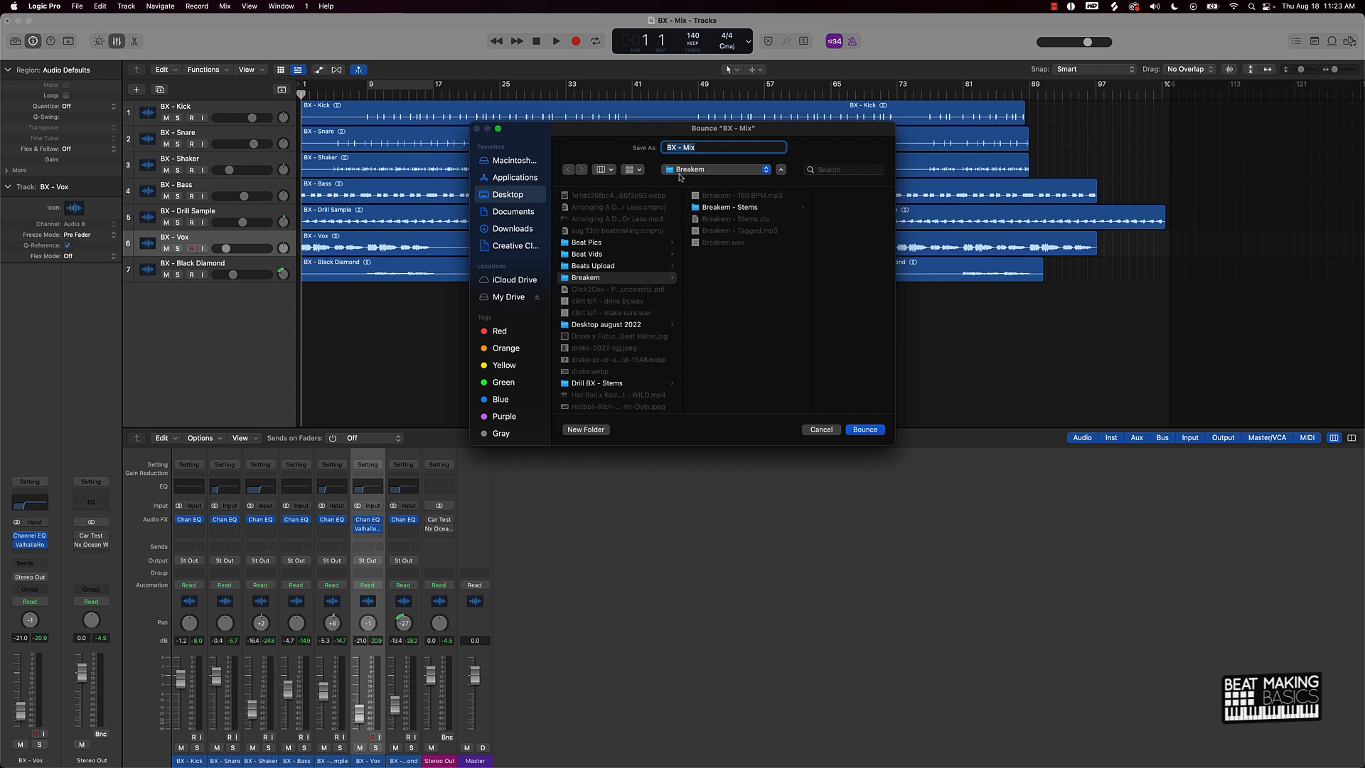
Choose the Desktop as the destination and bounce the file as BX - Mix
click(681, 171)
click(701, 182)
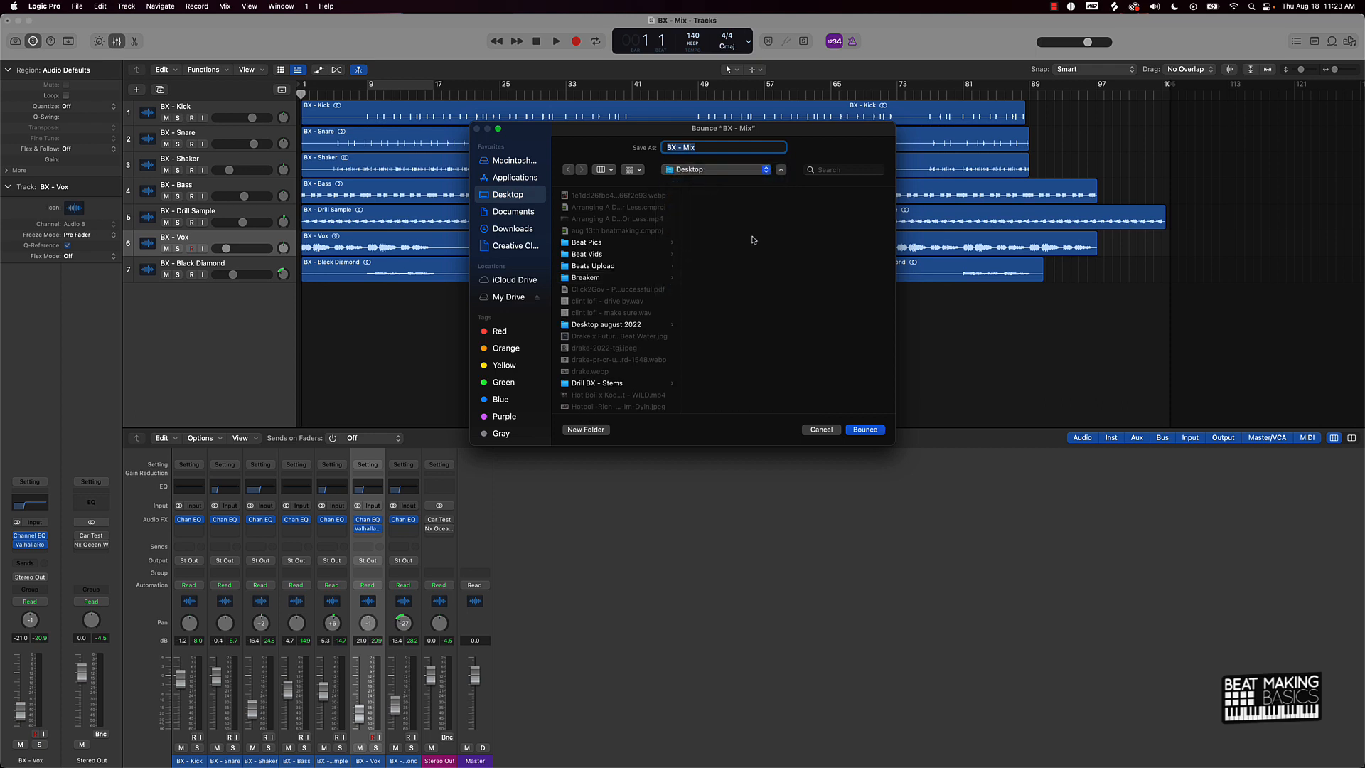
click(865, 429)
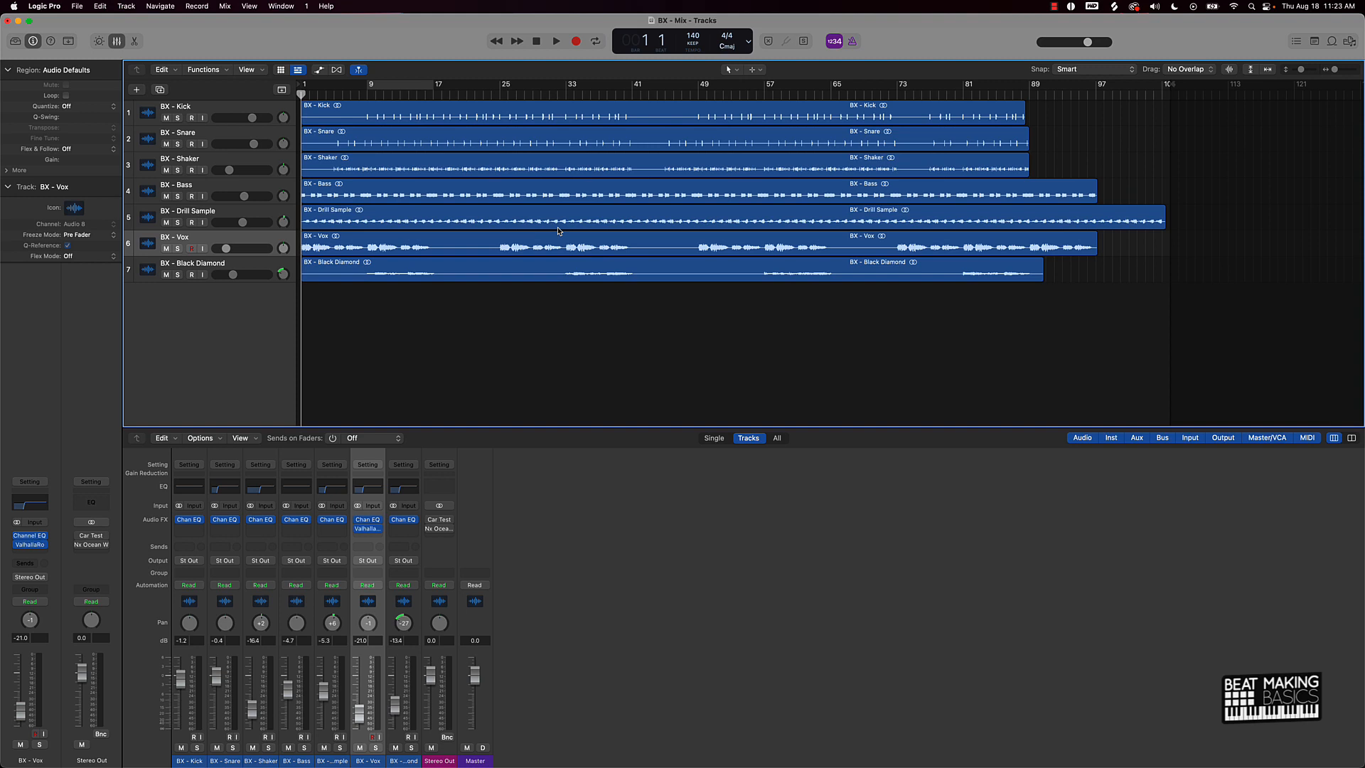
Start a new project with one audio track, closing the current project and saving its changes
click(77, 7)
click(86, 23)
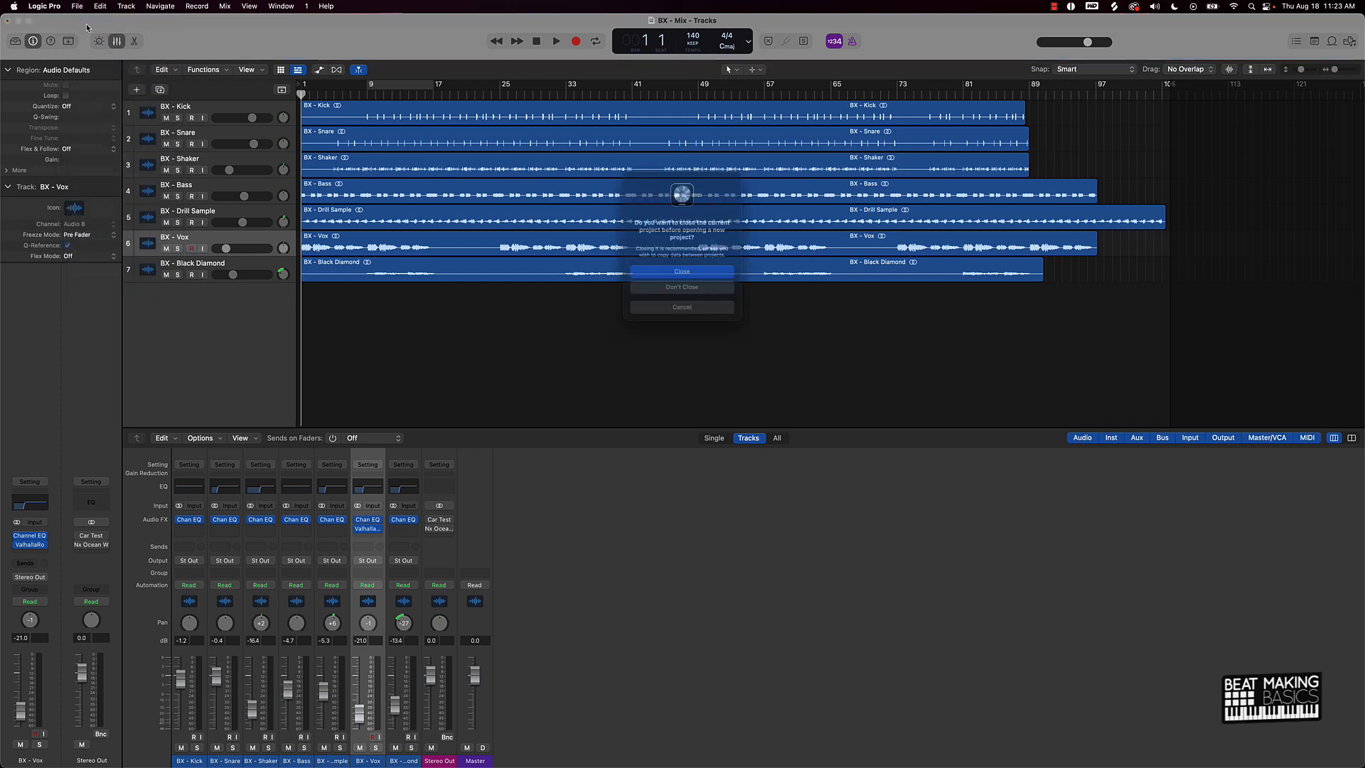
click(682, 277)
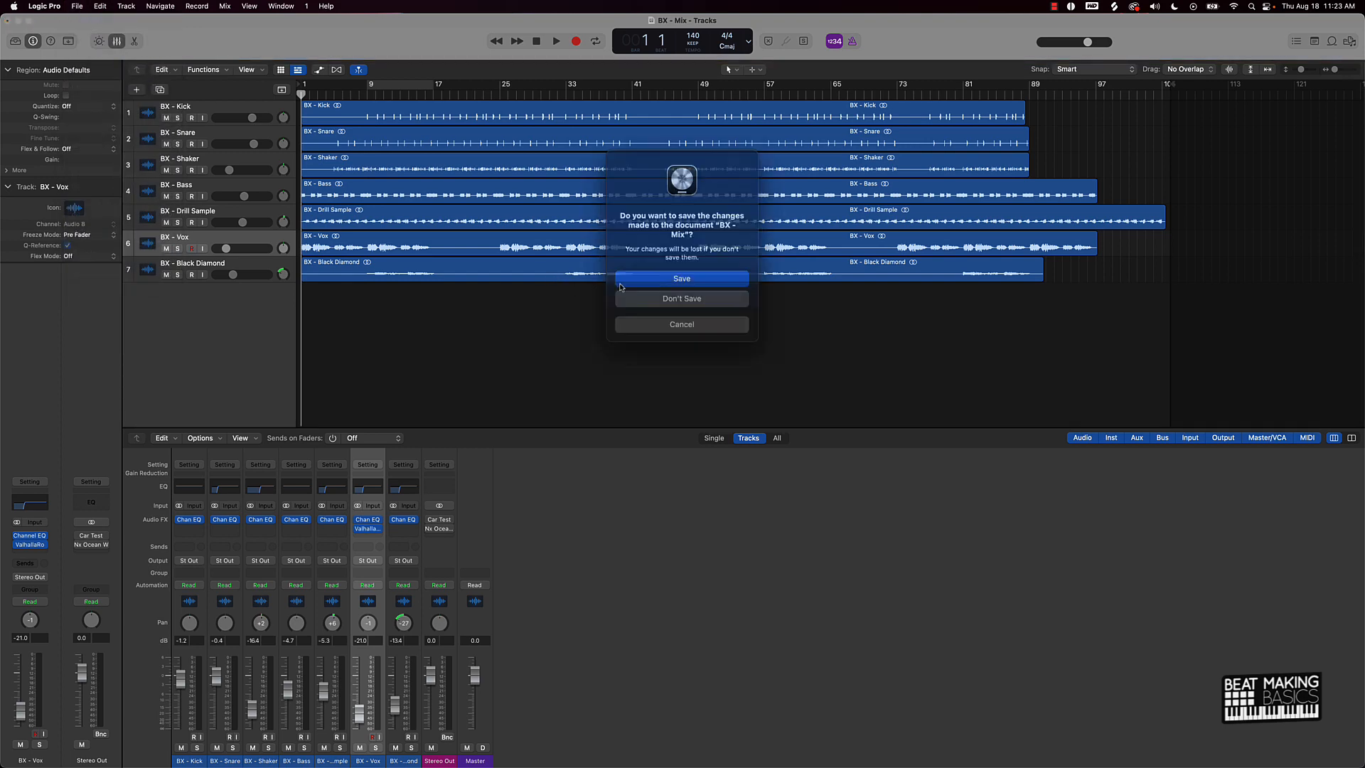
click(693, 279)
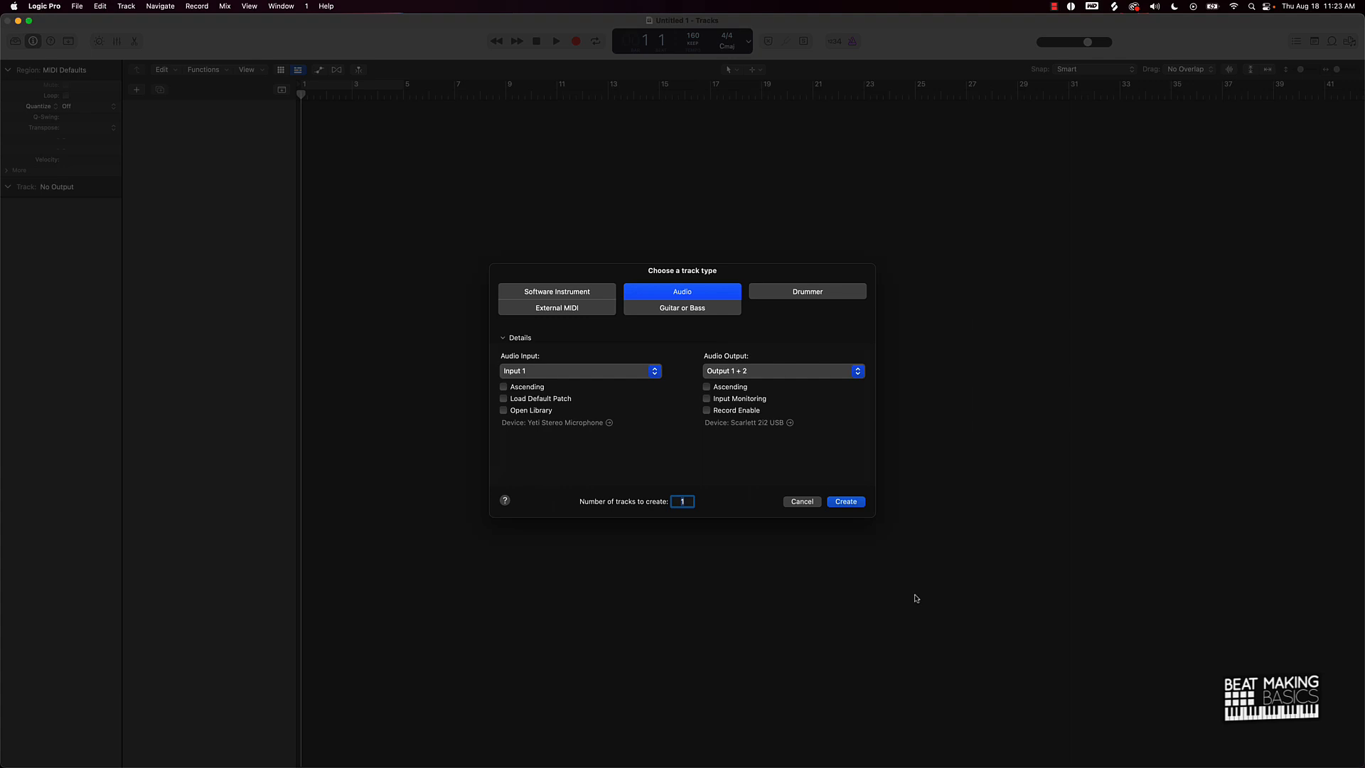
click(854, 503)
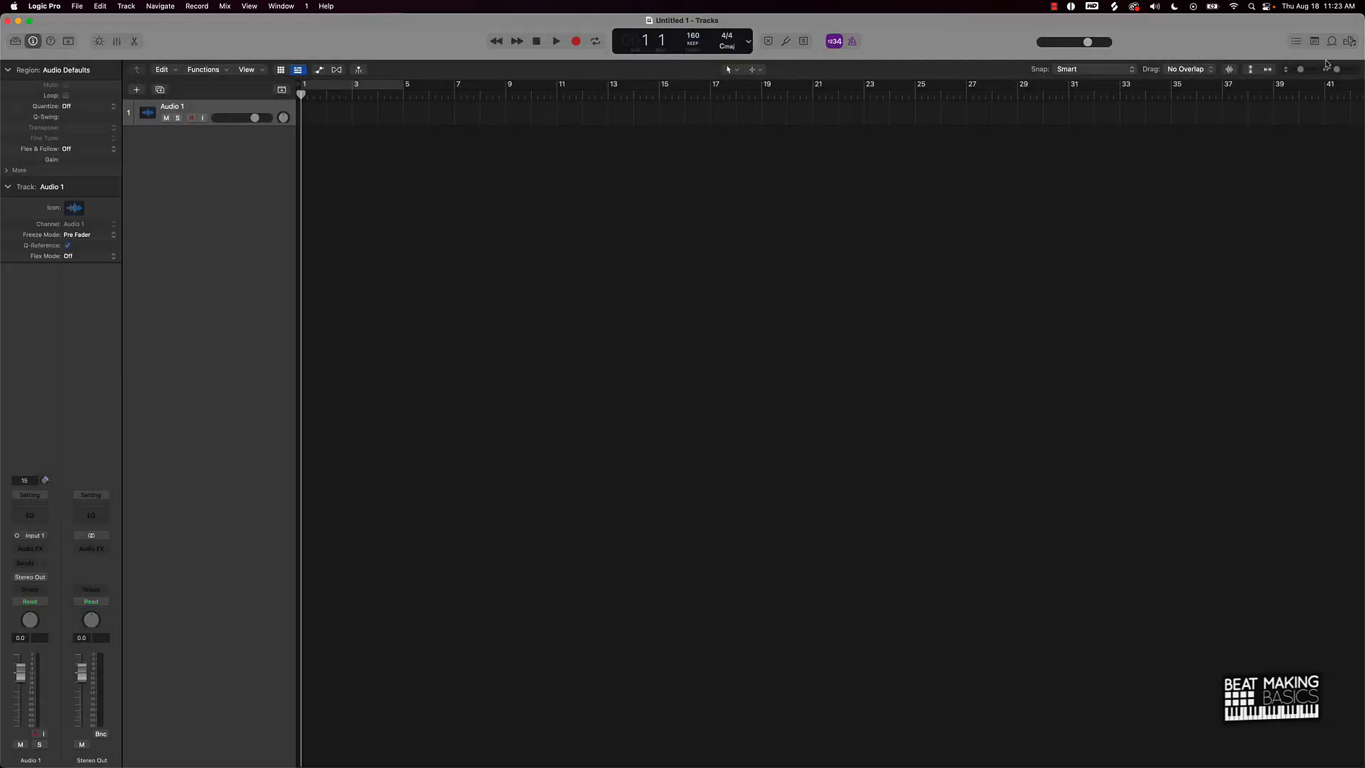
Import BX - Mix.wav from the Desktop onto a new track at bar 1, including its tempo information
click(1349, 41)
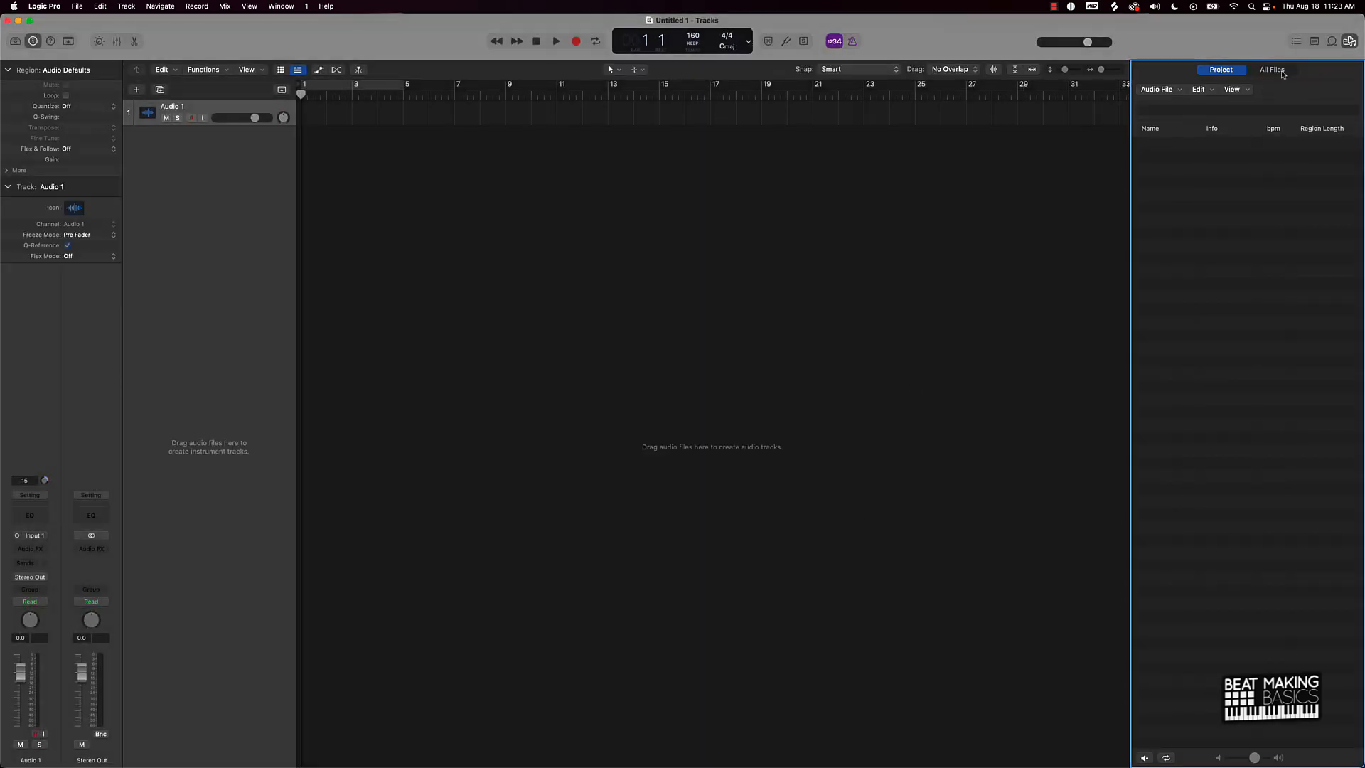
click(1271, 70)
double_click(1192, 200)
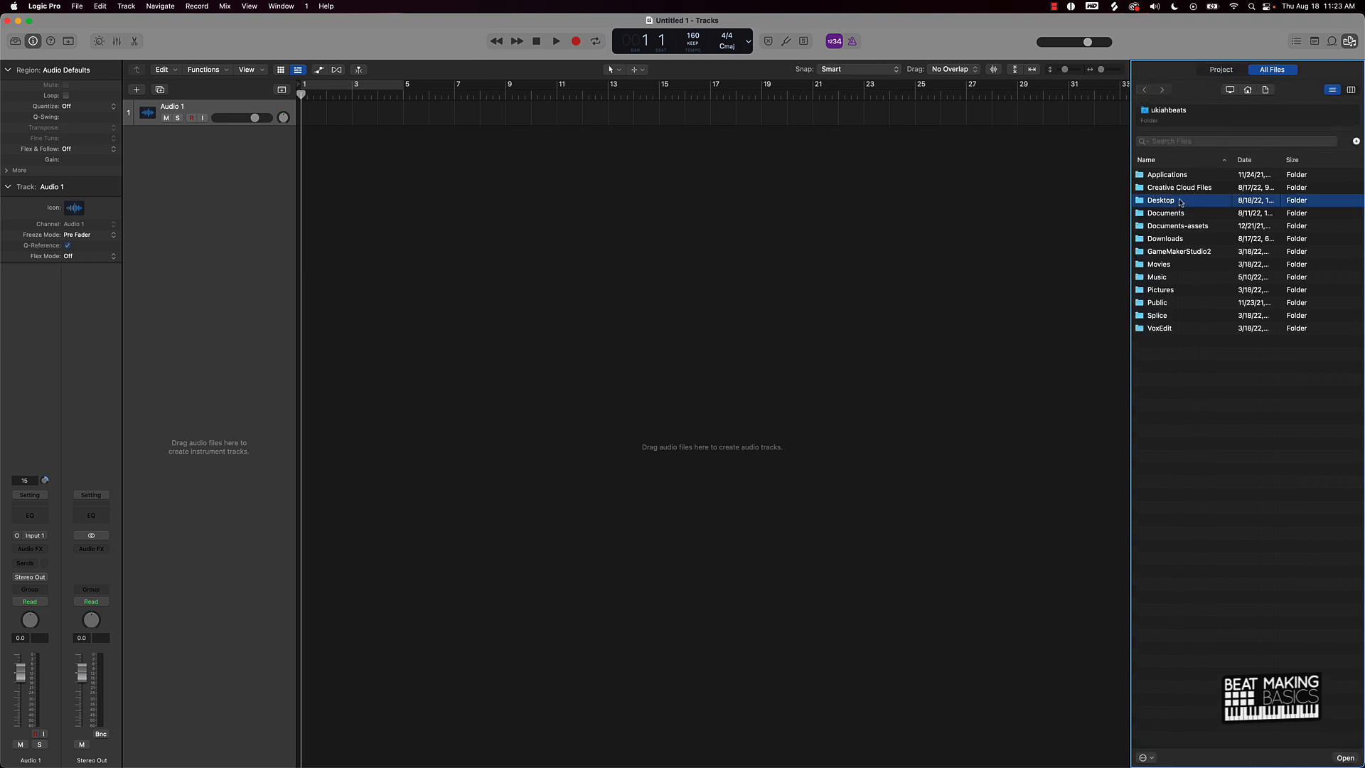
drag(1167, 245, 304, 149)
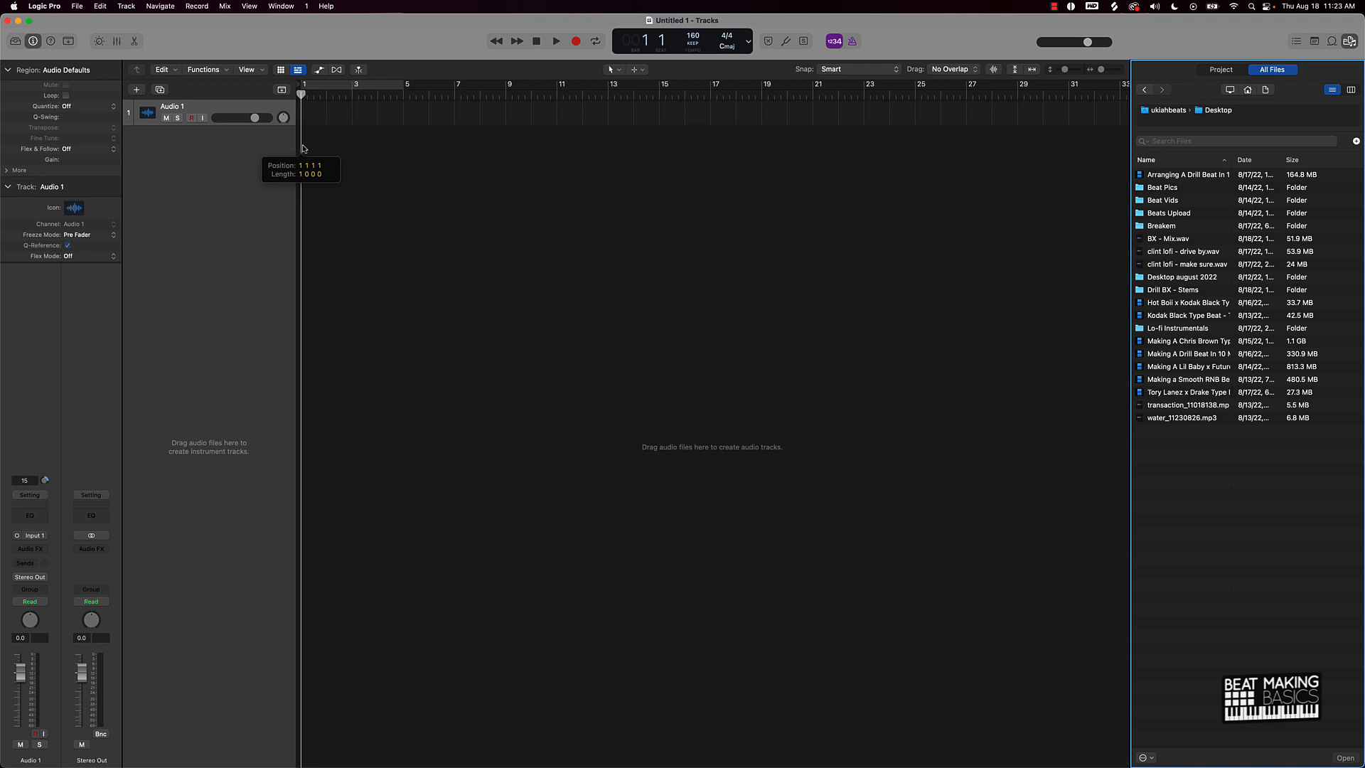
click(716, 304)
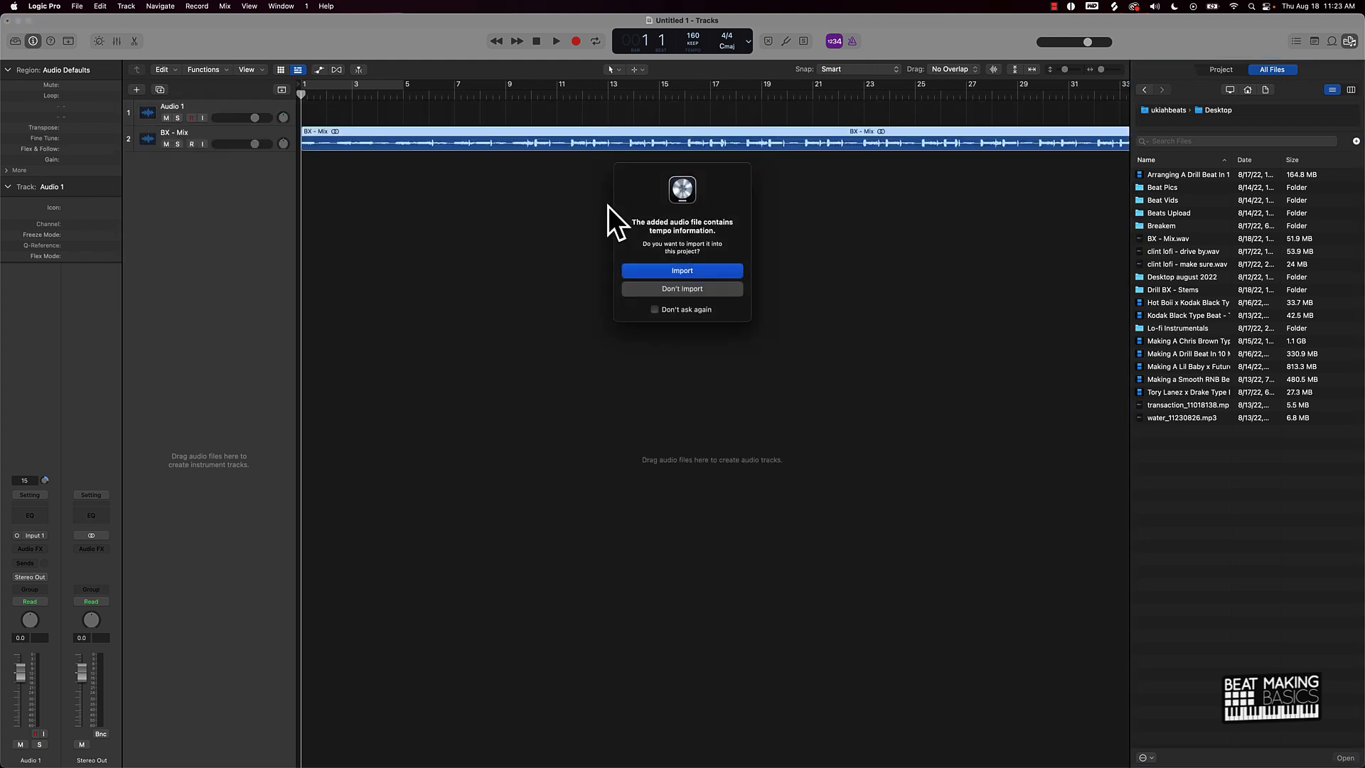
click(690, 272)
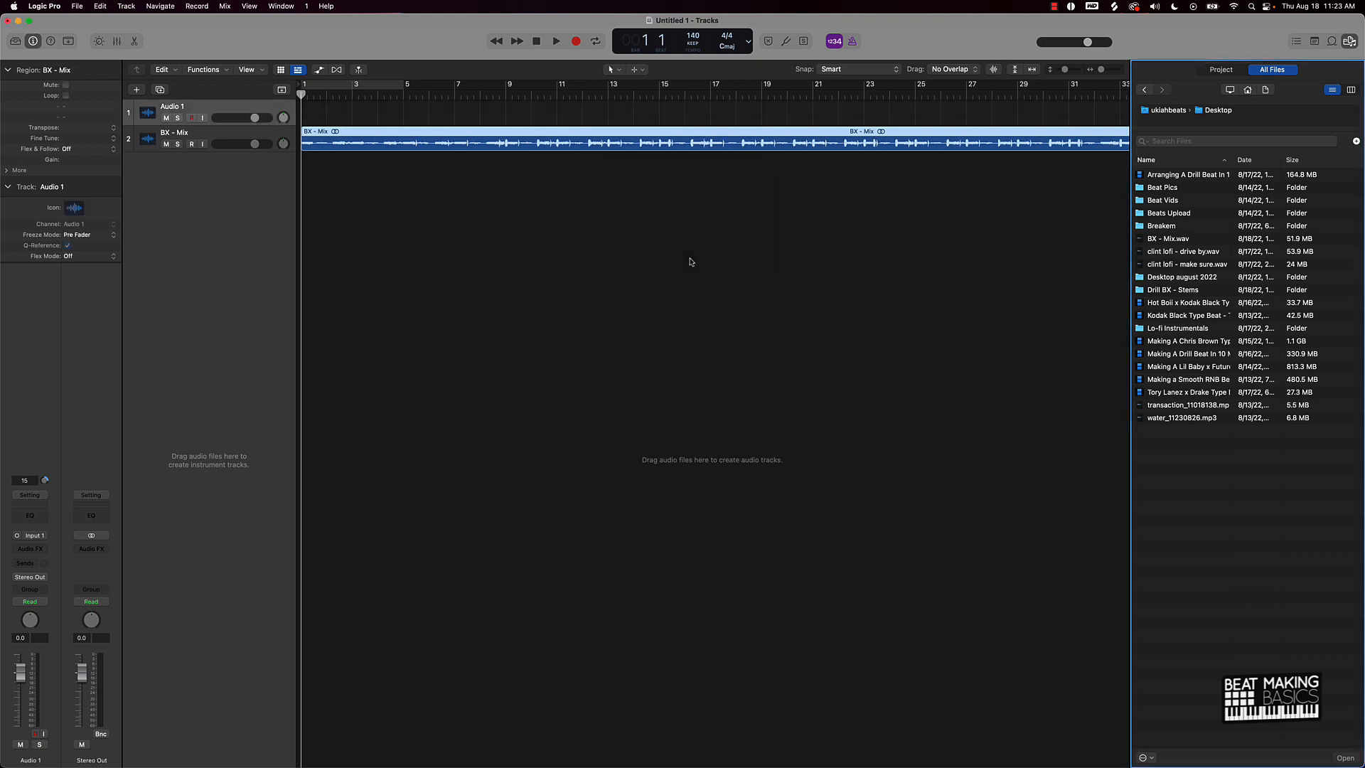
Move the end-of-project marker to just after the BX - Mix region and delete the empty Audio 1 track
ctrl+alt+click(686, 249)
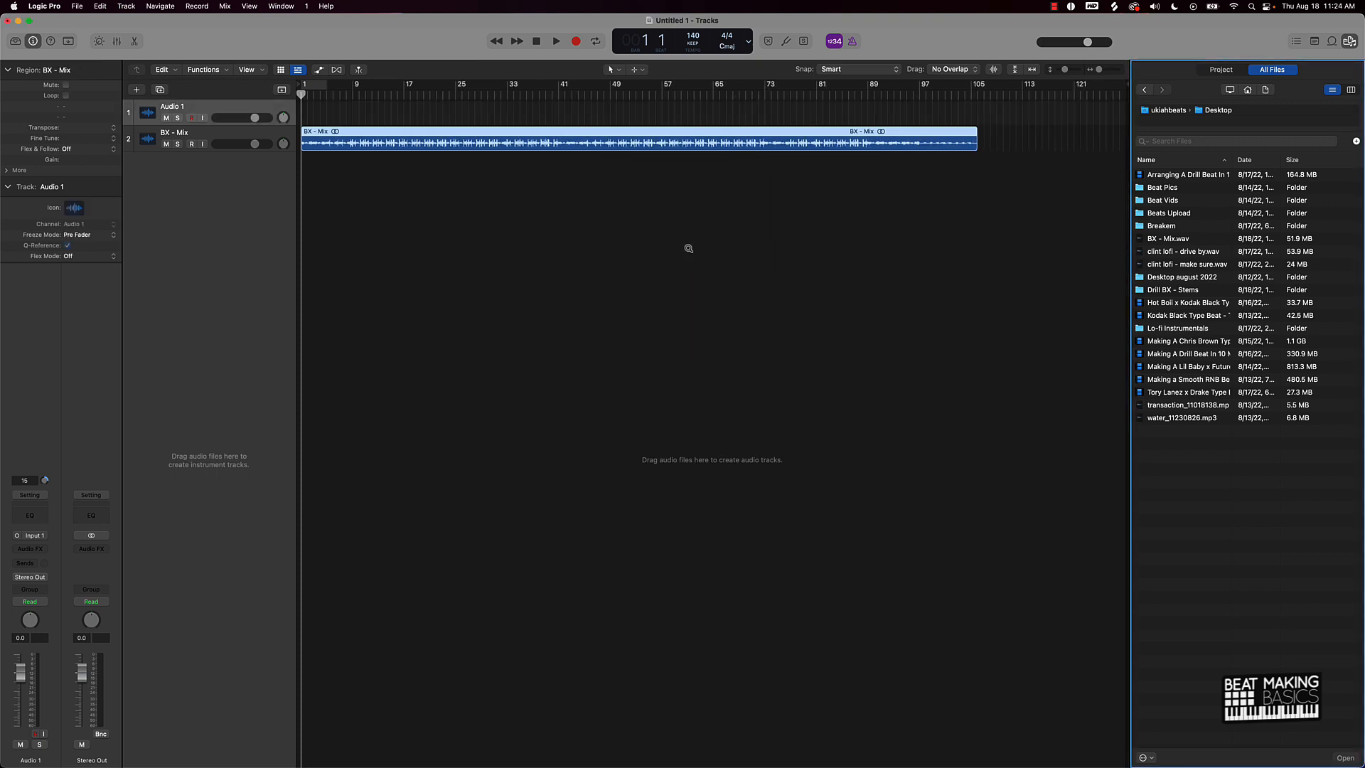
mouse_move(1130, 84)
mouse_down()
mouse_move(1111, 86)
mouse_move(1135, 84)
mouse_up()
click(1348, 42)
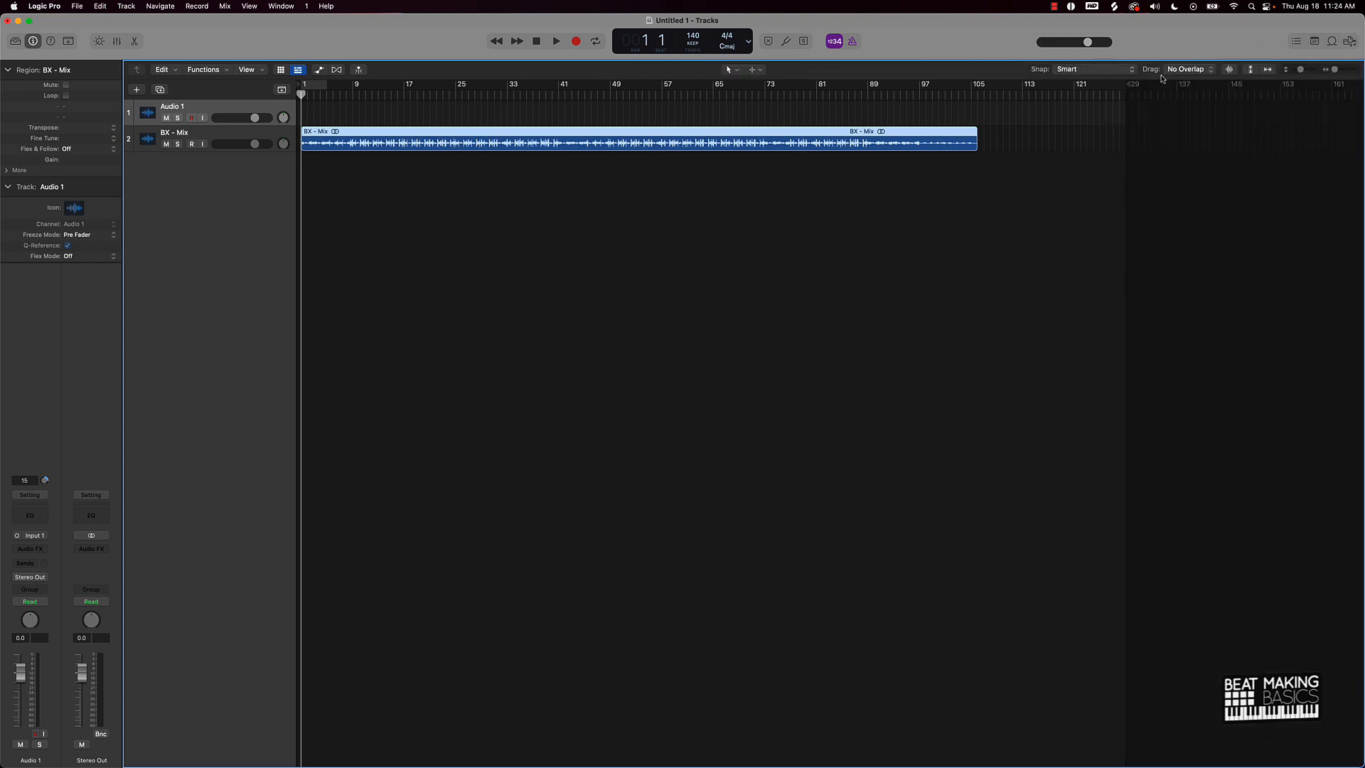
drag(1068, 93, 981, 106)
click(941, 178)
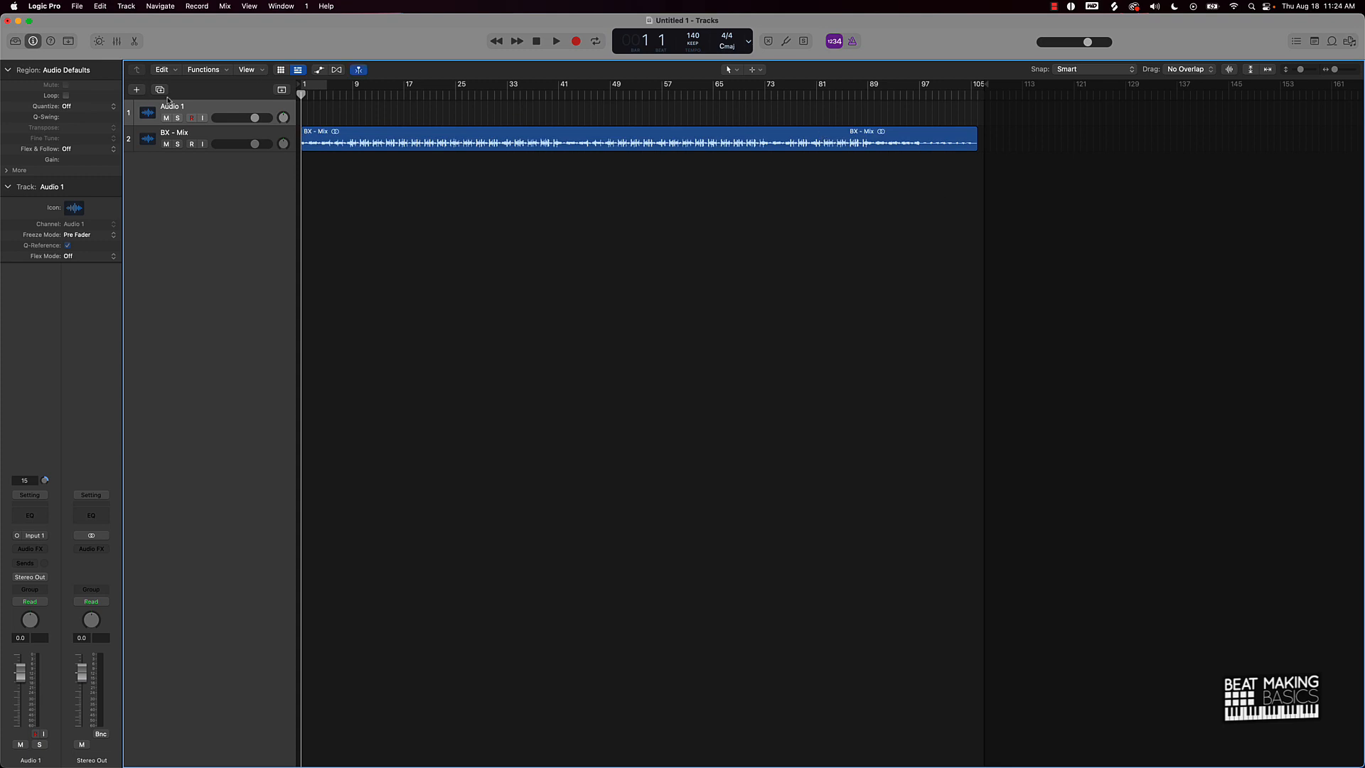
key(super+BackSpace)
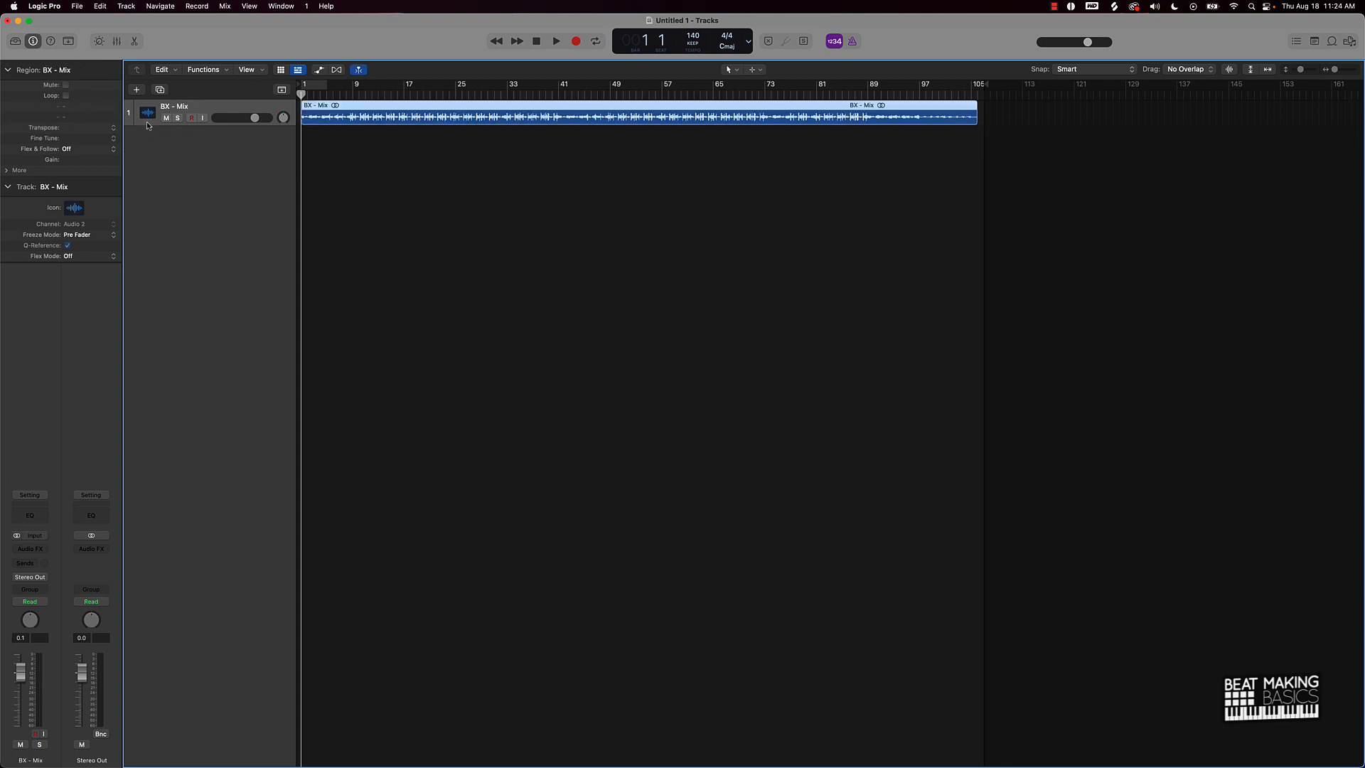
Insert the stereo iZotope Ozone 9 plug-in on the Stereo Out channel
click(105, 551)
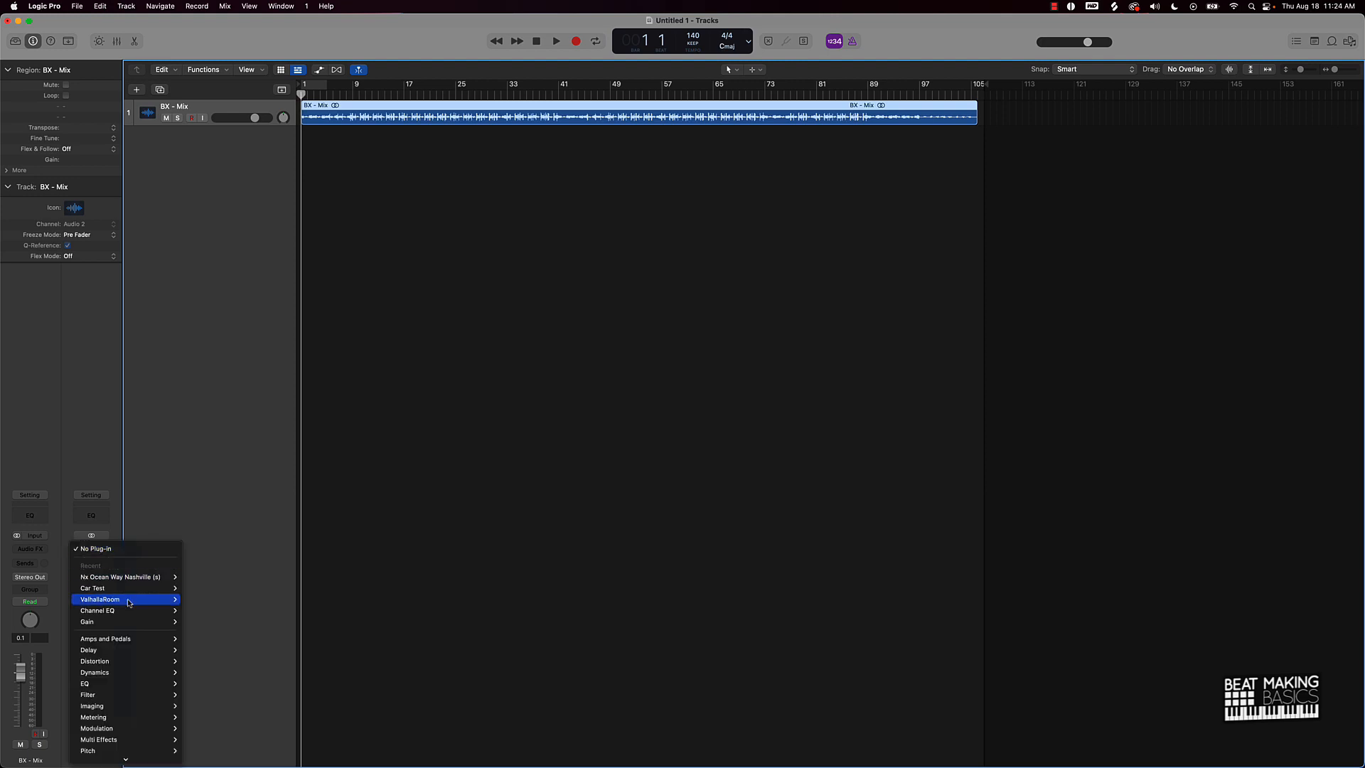
mouse_move(114, 757)
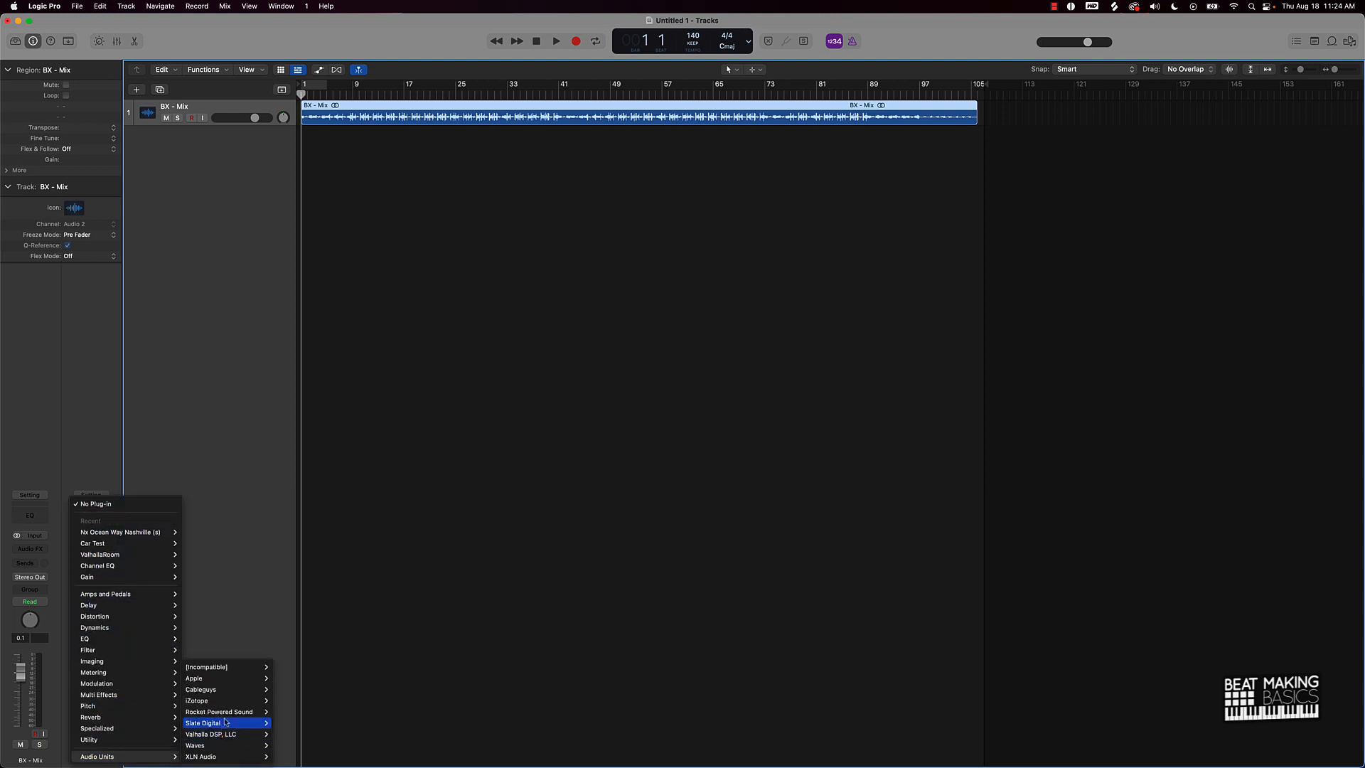
mouse_move(250, 701)
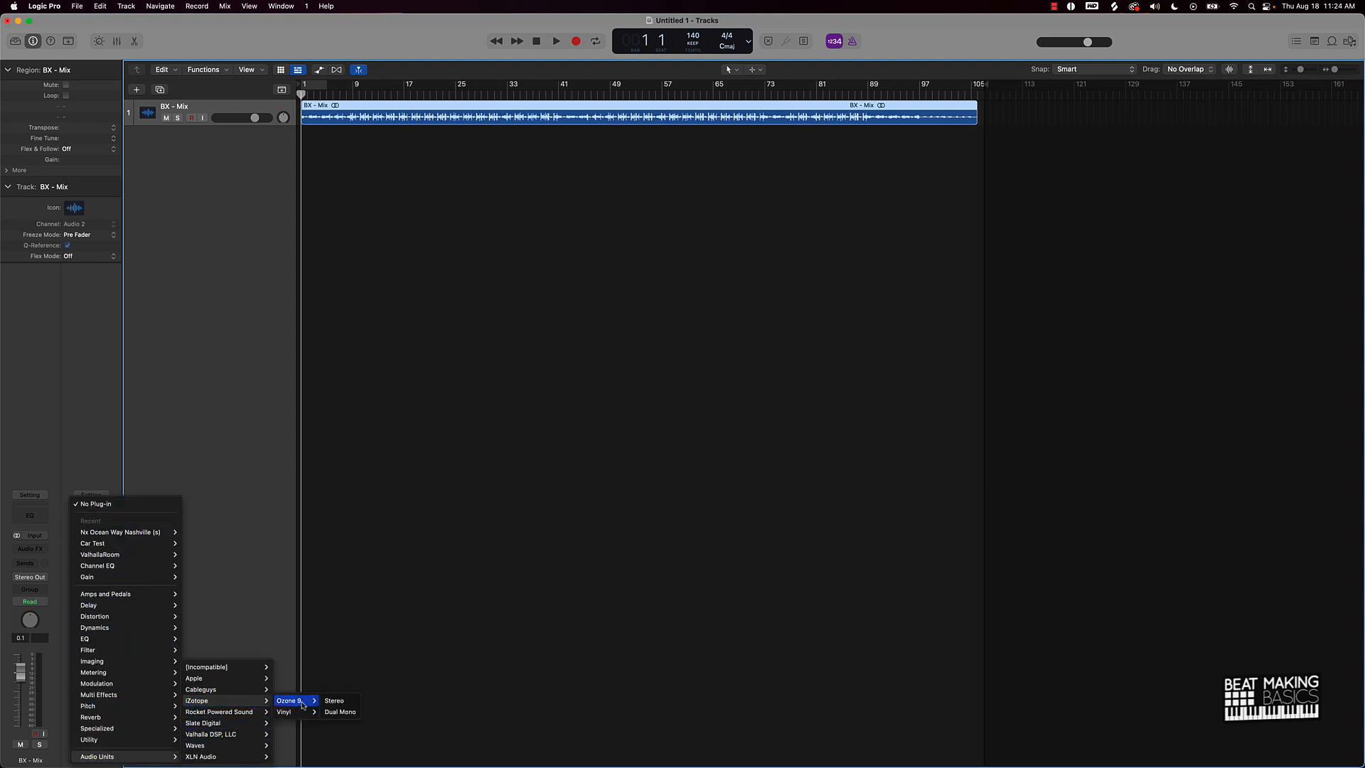
click(334, 700)
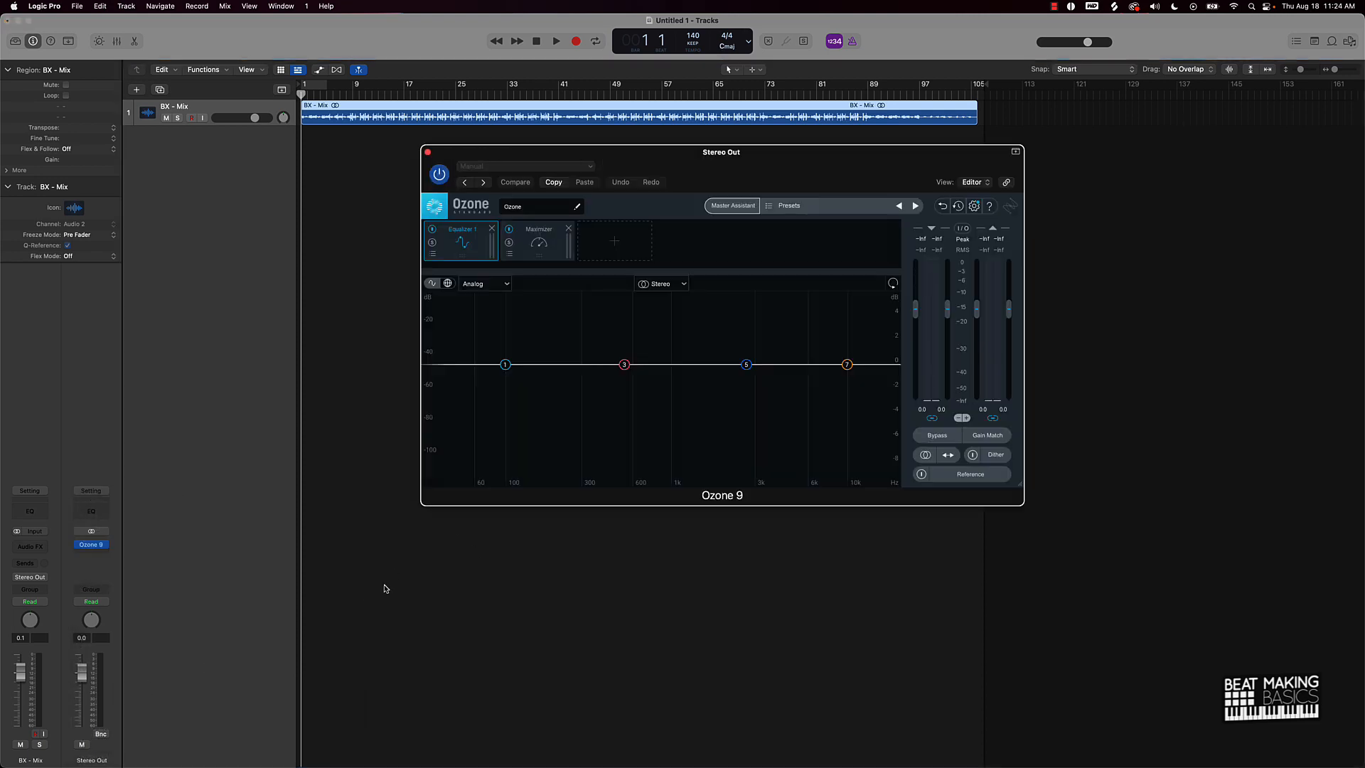
Cycle bars 9 to 17 and run Ozone's Master Assistant with Modern modules, Manual medium intensity and Streaming destination, accepting its suggestion
click(320, 85)
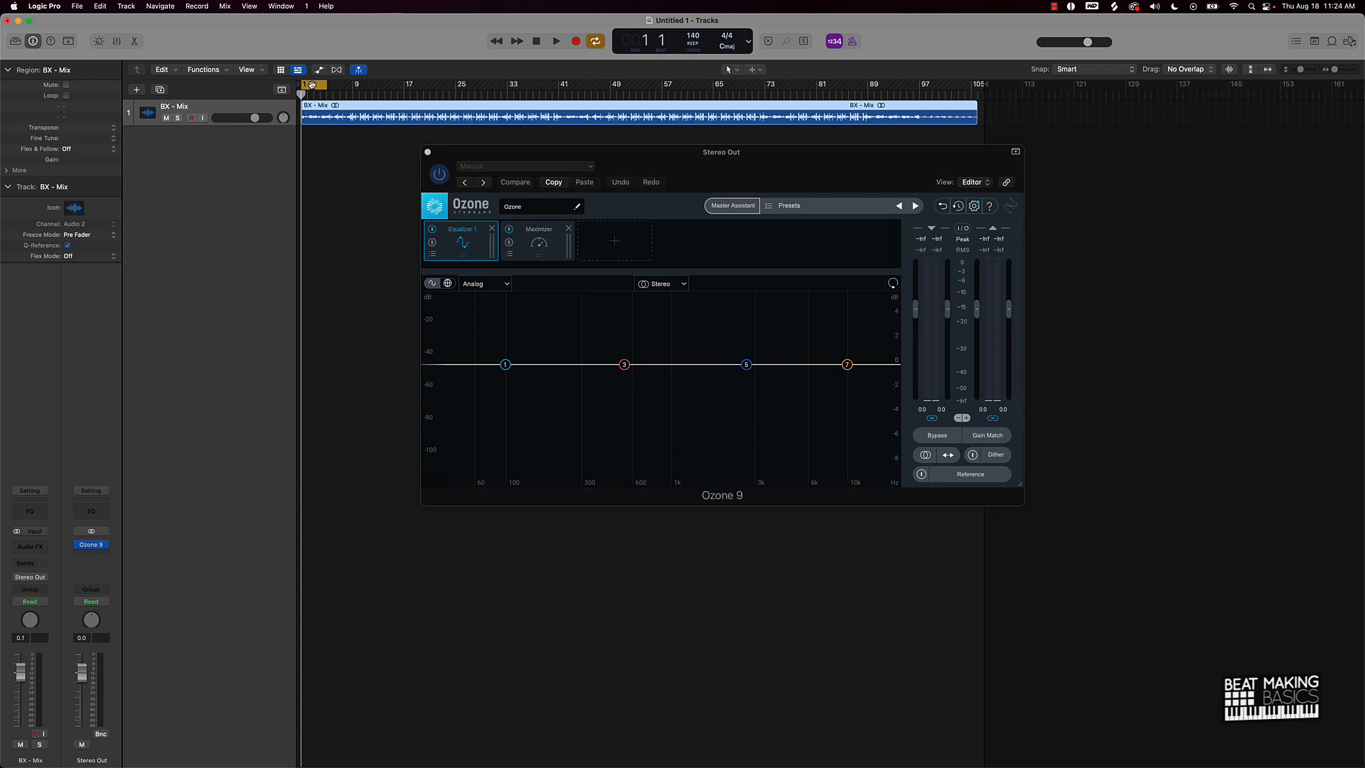
drag(320, 85, 403, 86)
click(732, 207)
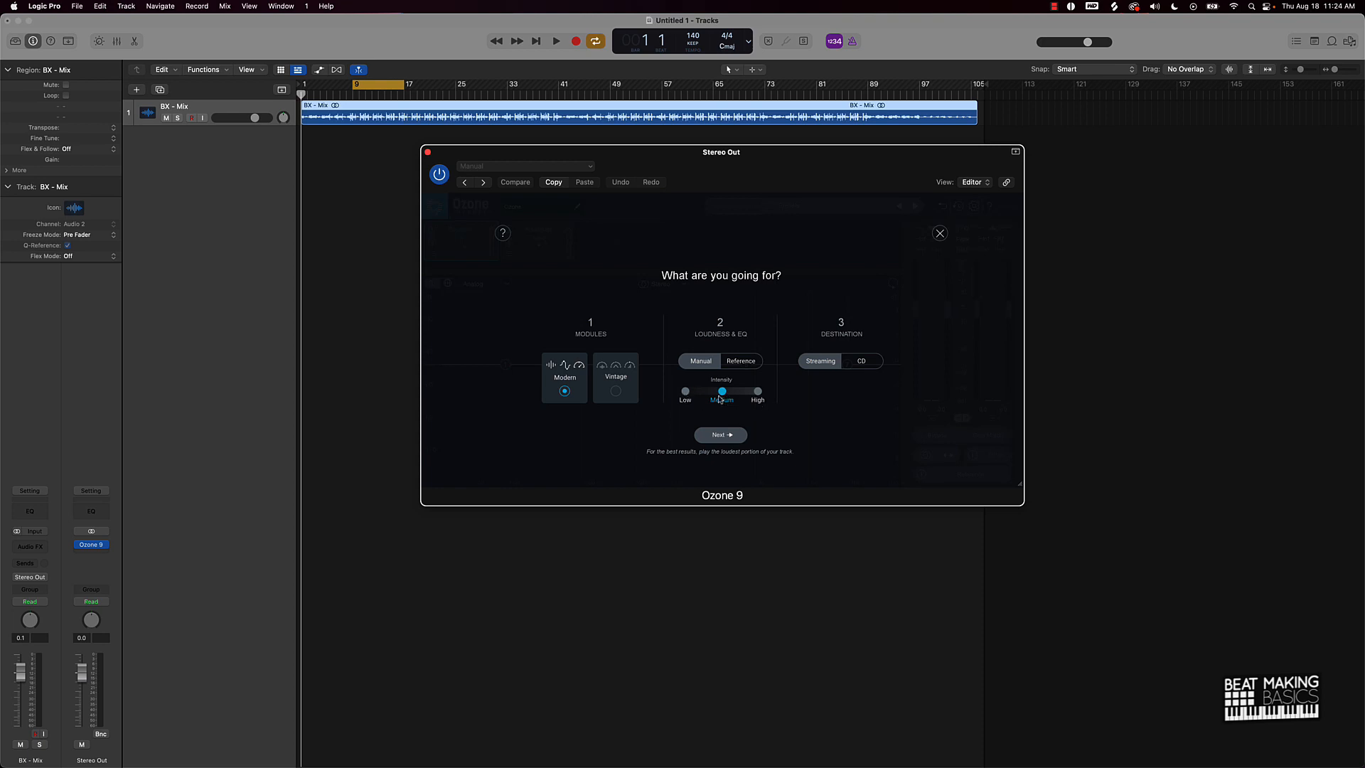
click(719, 436)
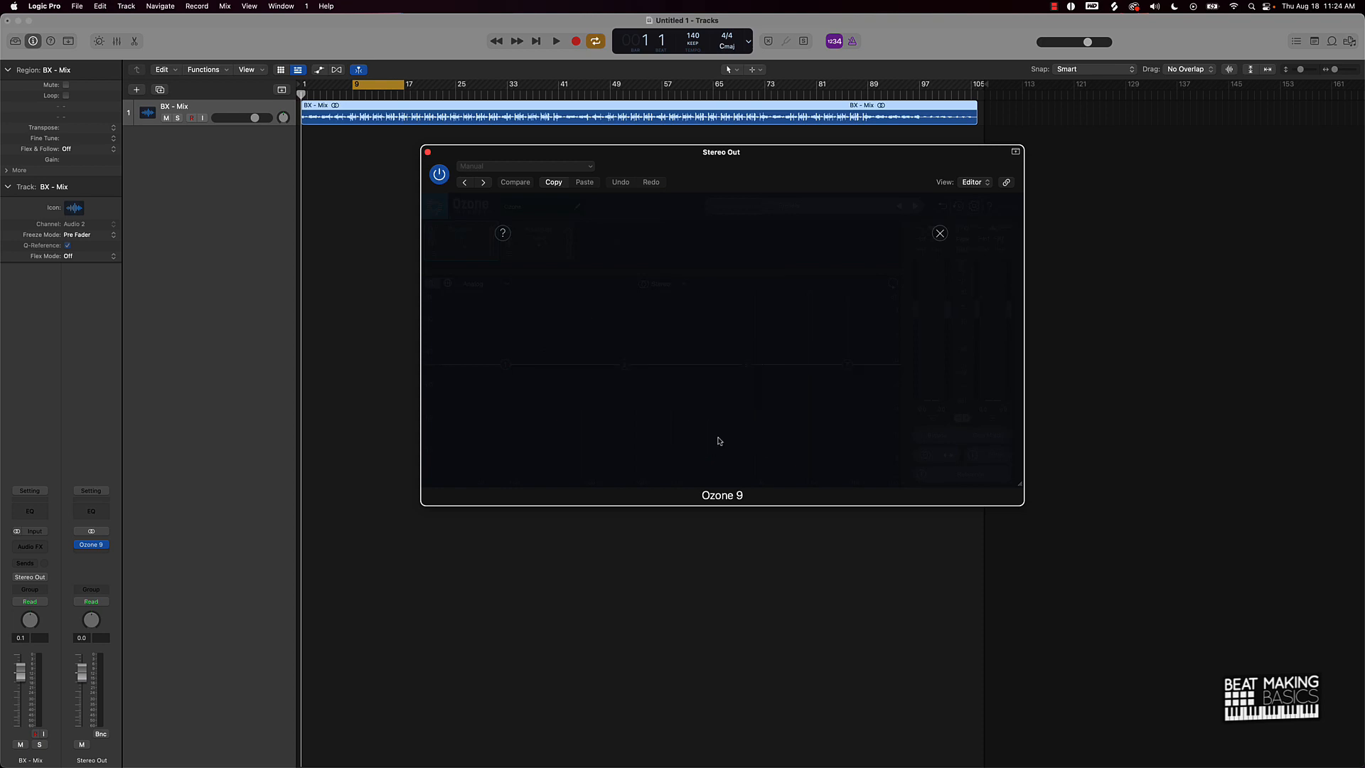
drag(734, 160, 722, 217)
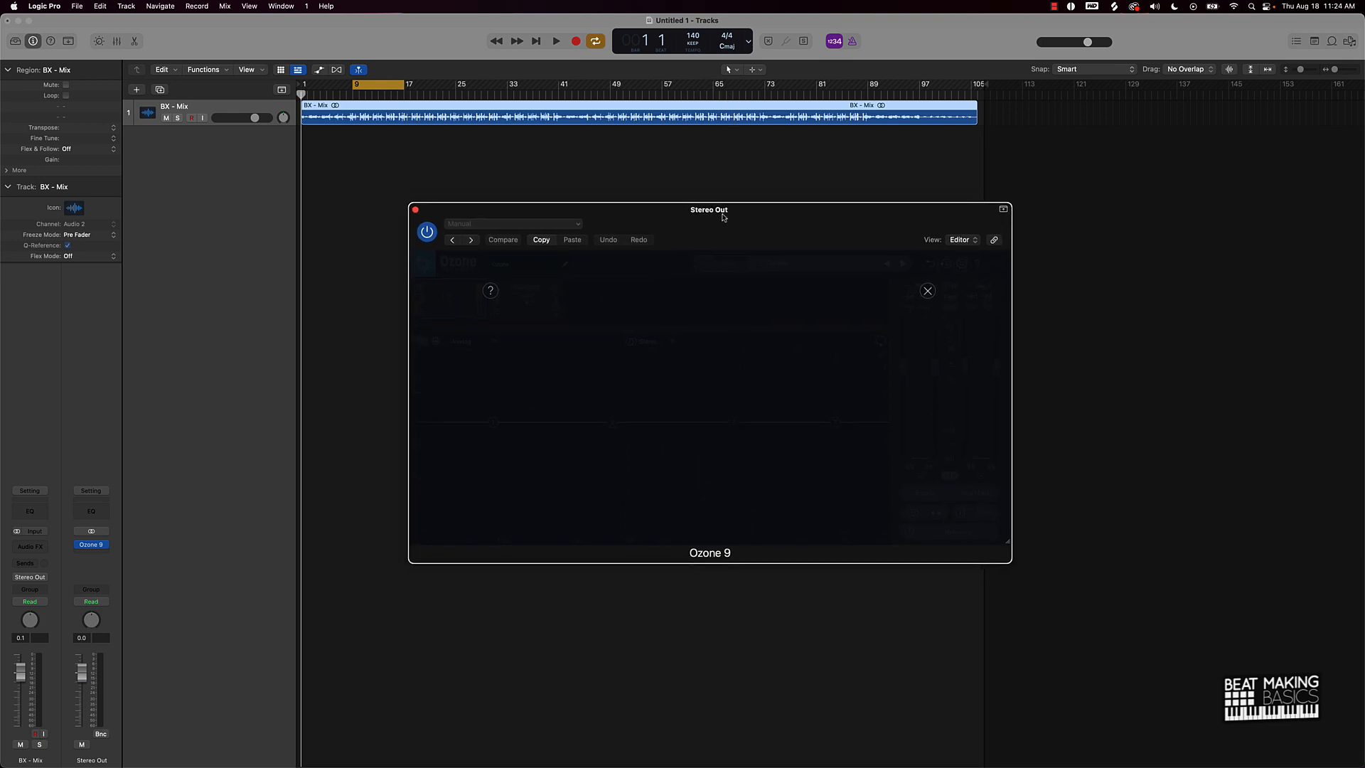
key(space)
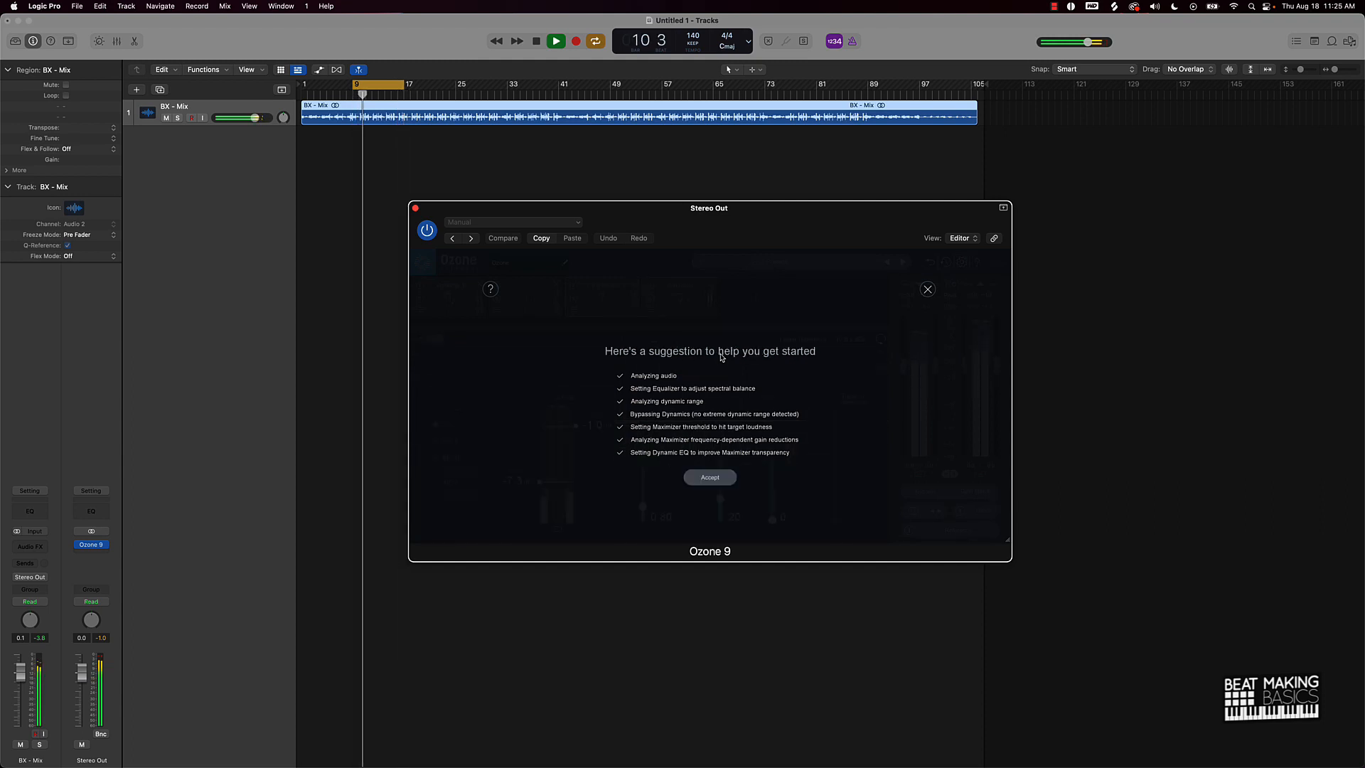
click(714, 477)
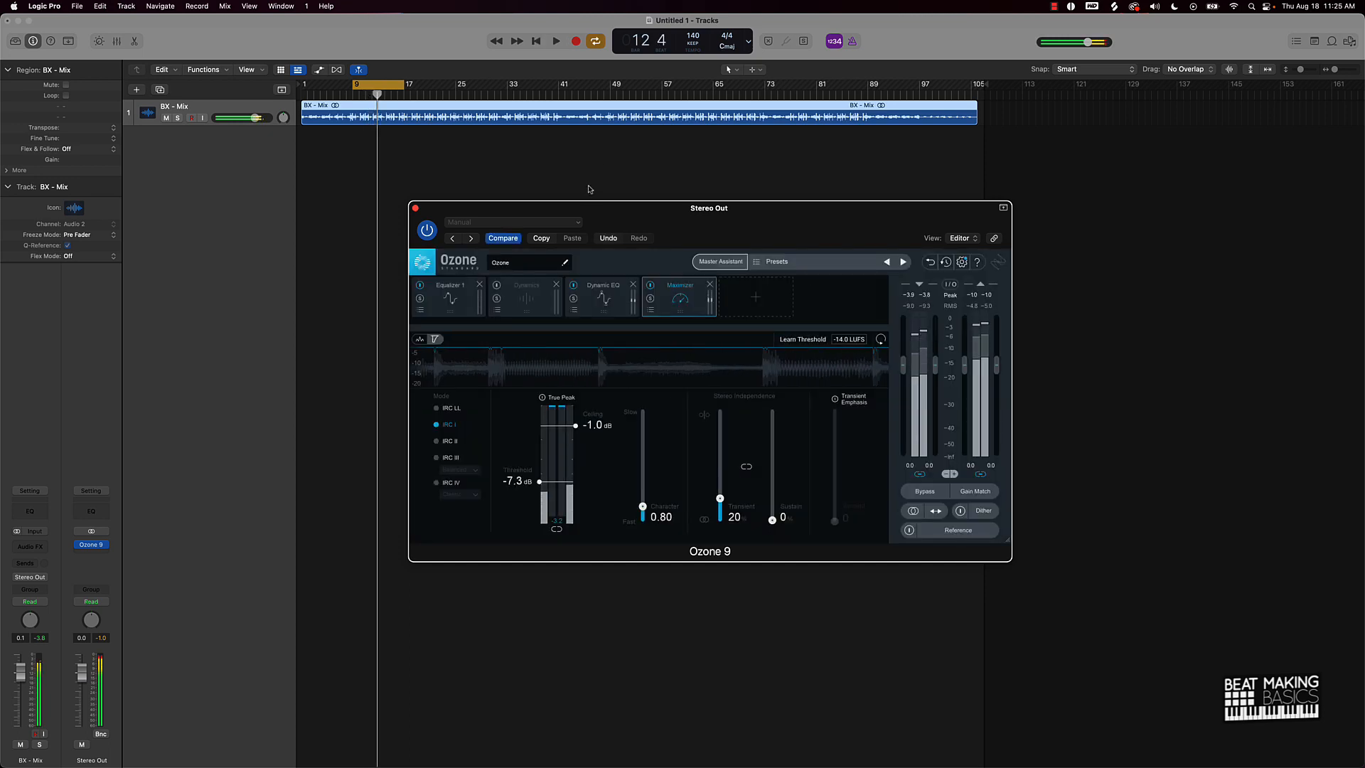
key(space)
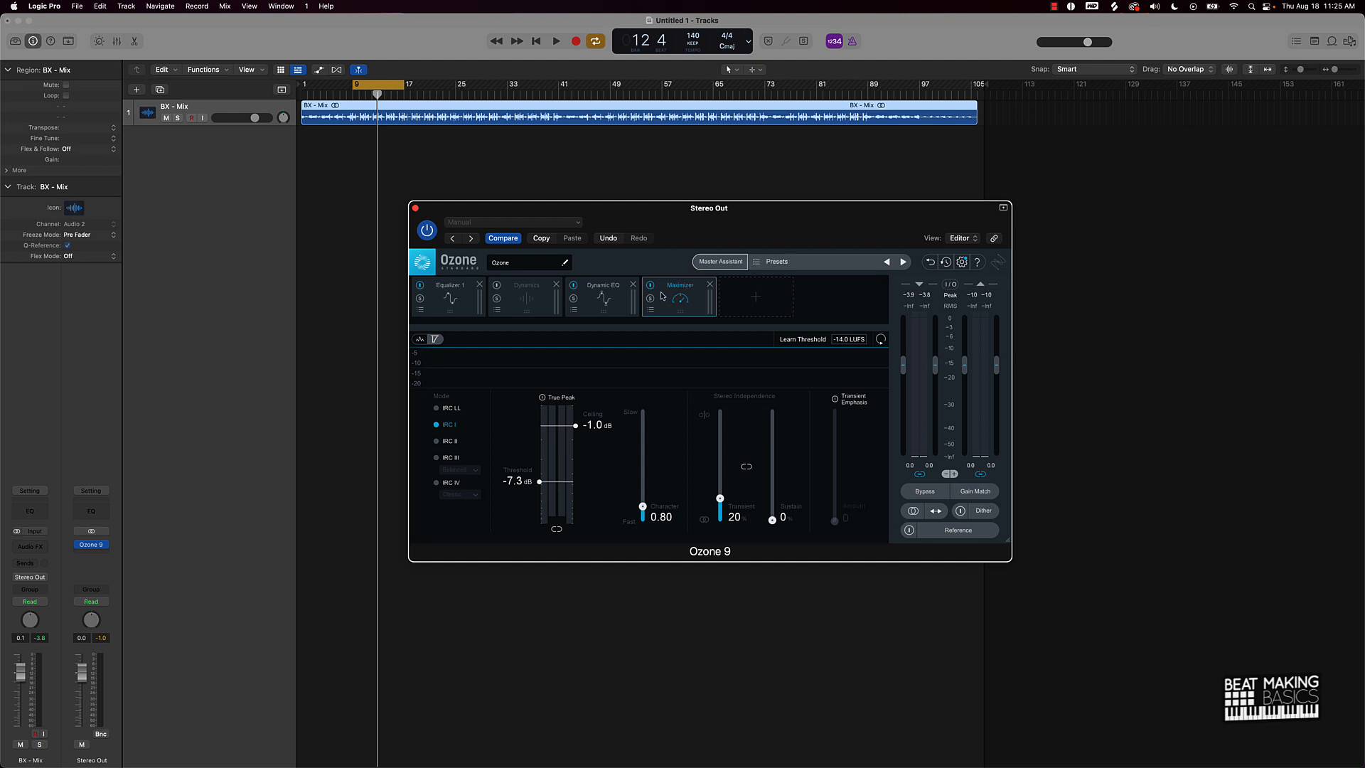
Review the Dynamic EQ, Dynamics and Maximizer settings in Ozone 9, and close the plug-in window
click(593, 301)
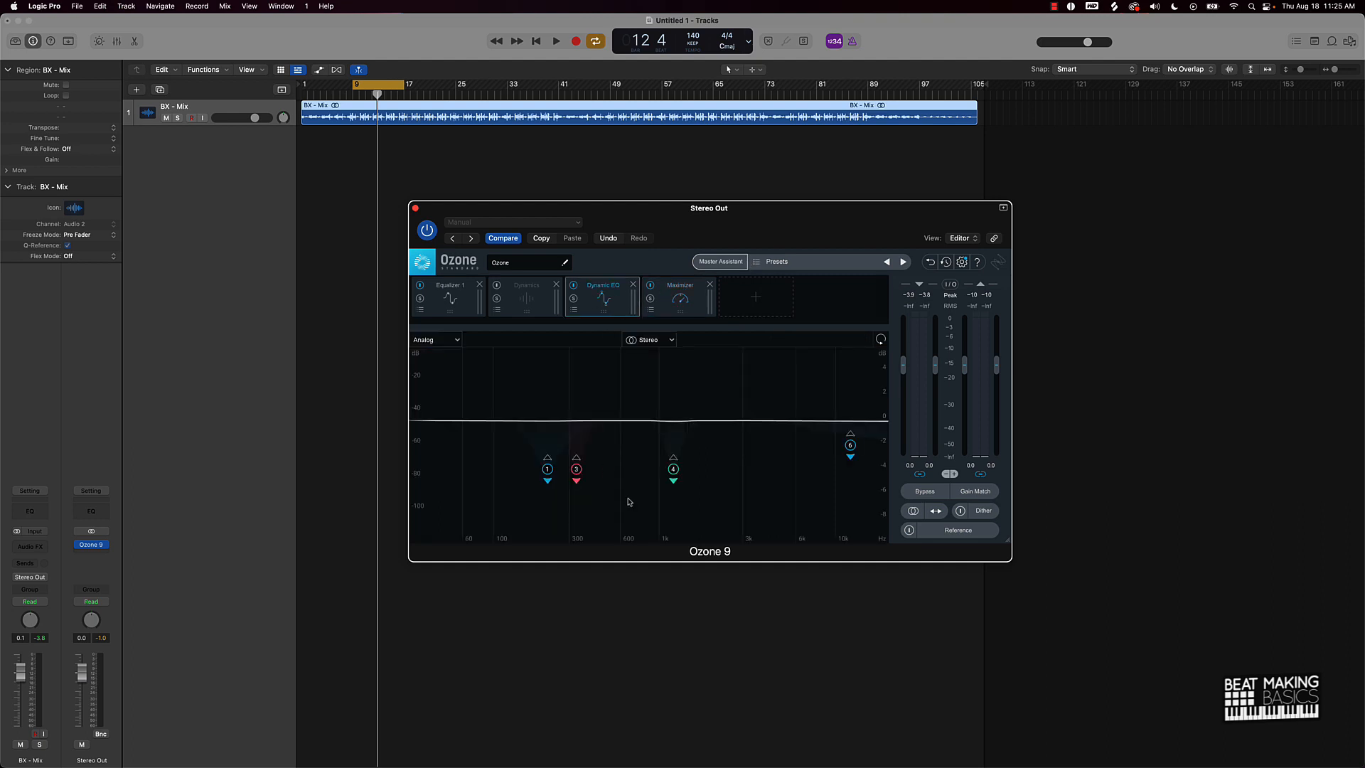
click(512, 314)
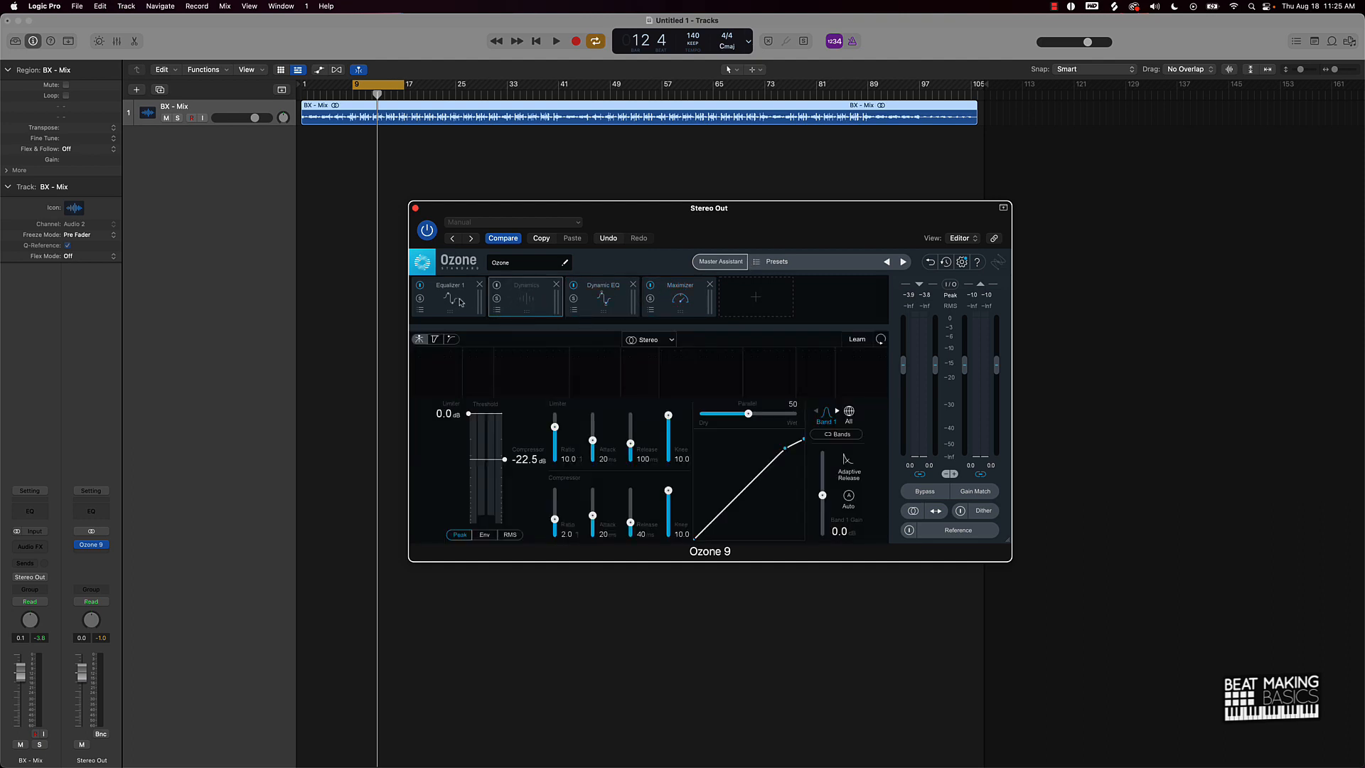
click(601, 301)
click(679, 304)
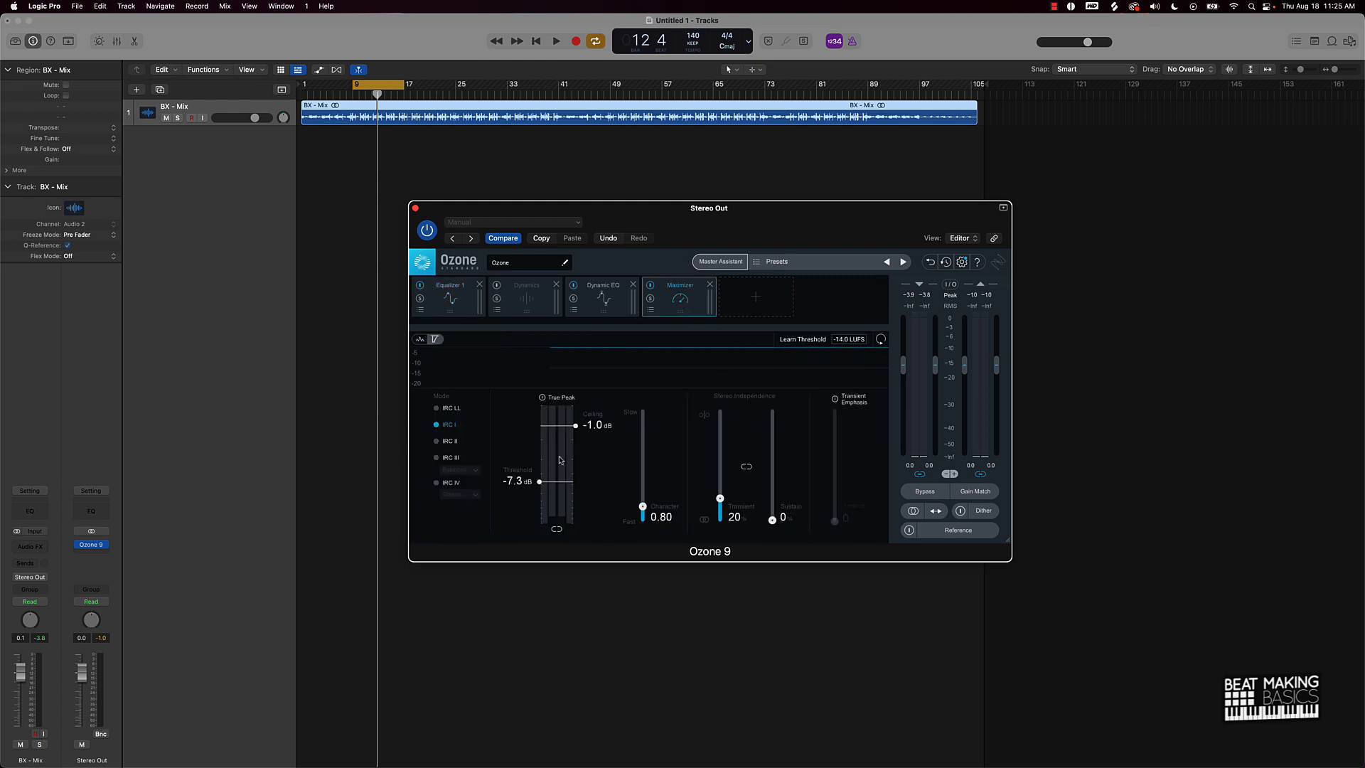
click(415, 208)
Turn off the cycle range and listen to the mastered mix from bar 22
click(383, 87)
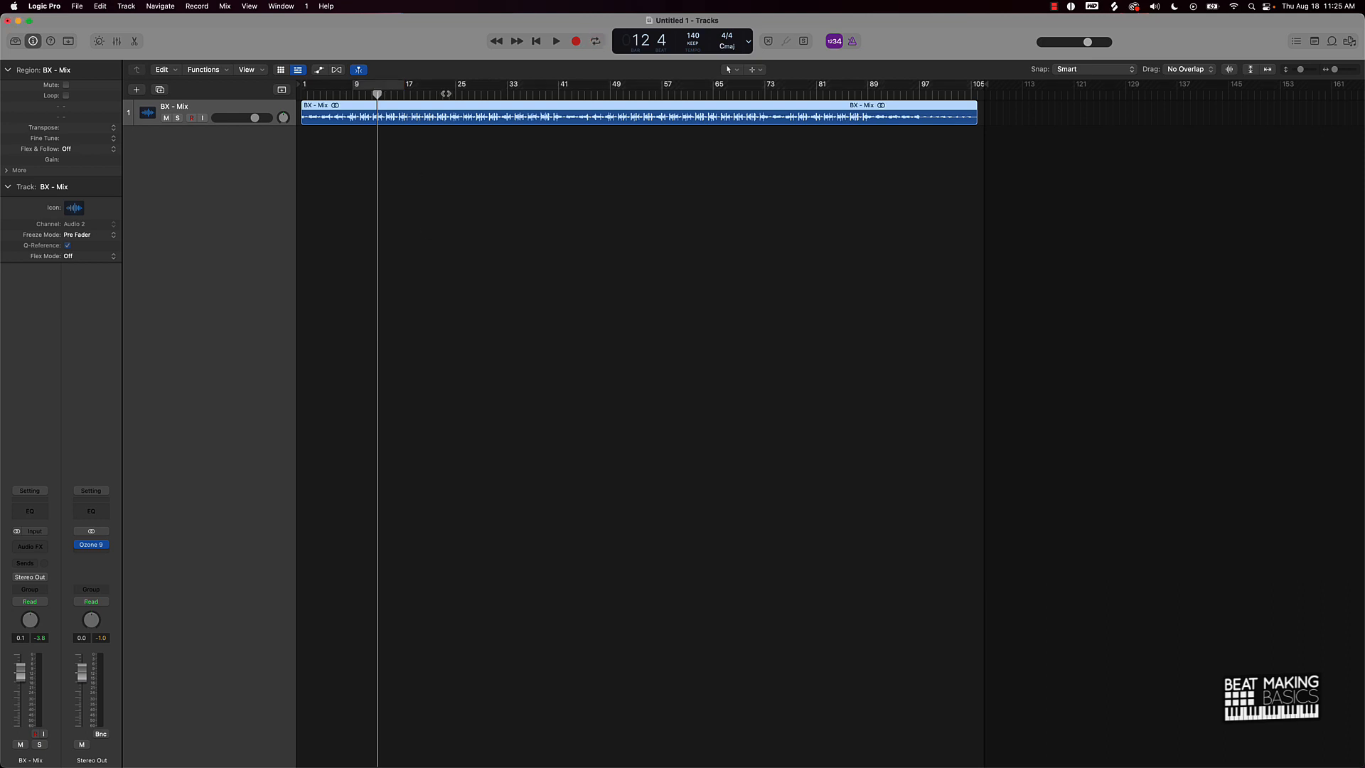
click(437, 92)
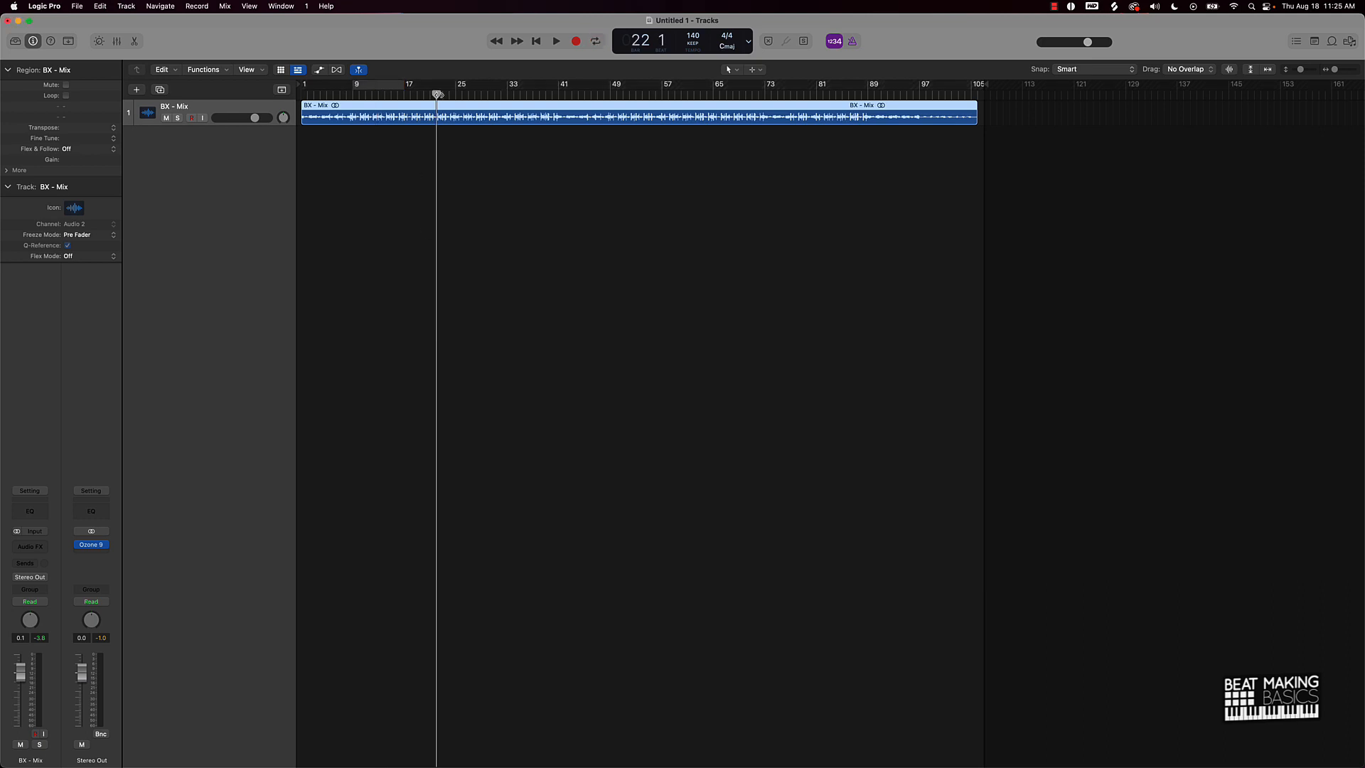
key(space)
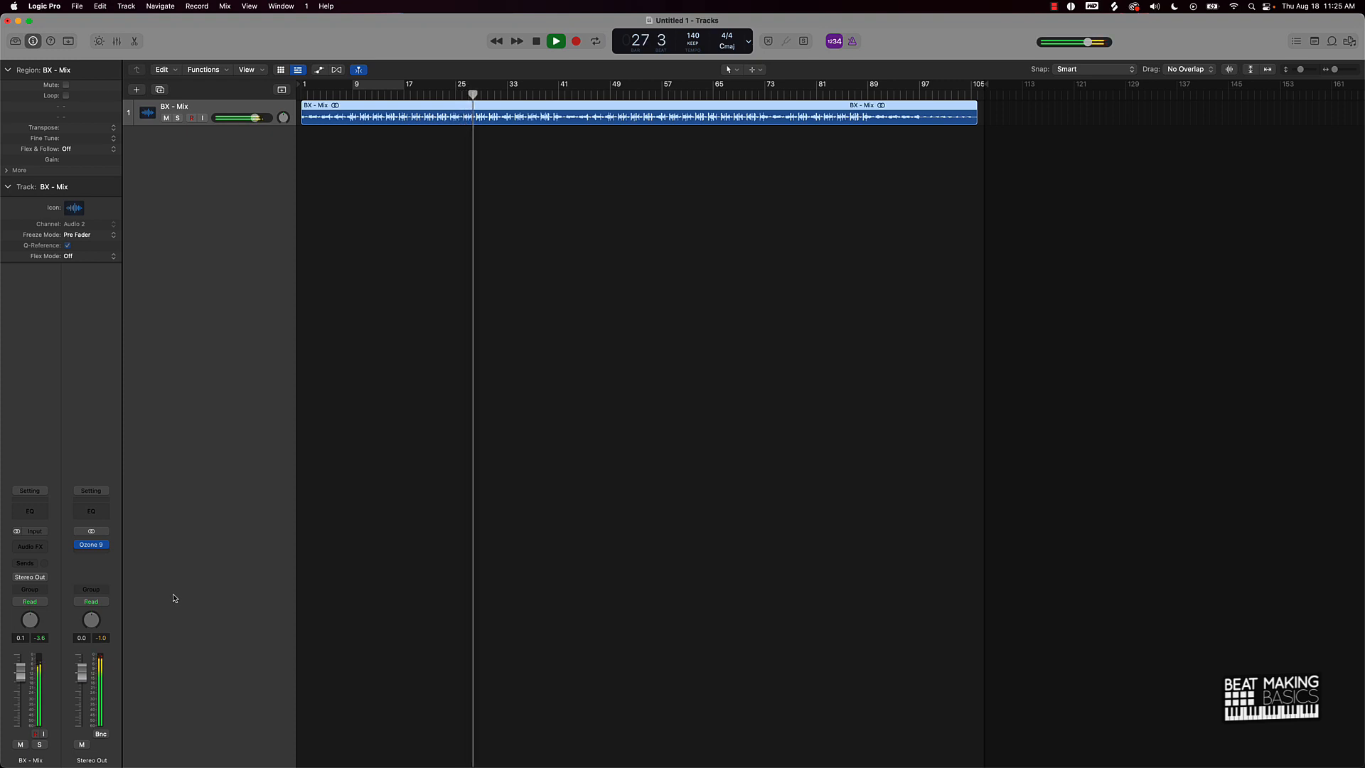
key(space)
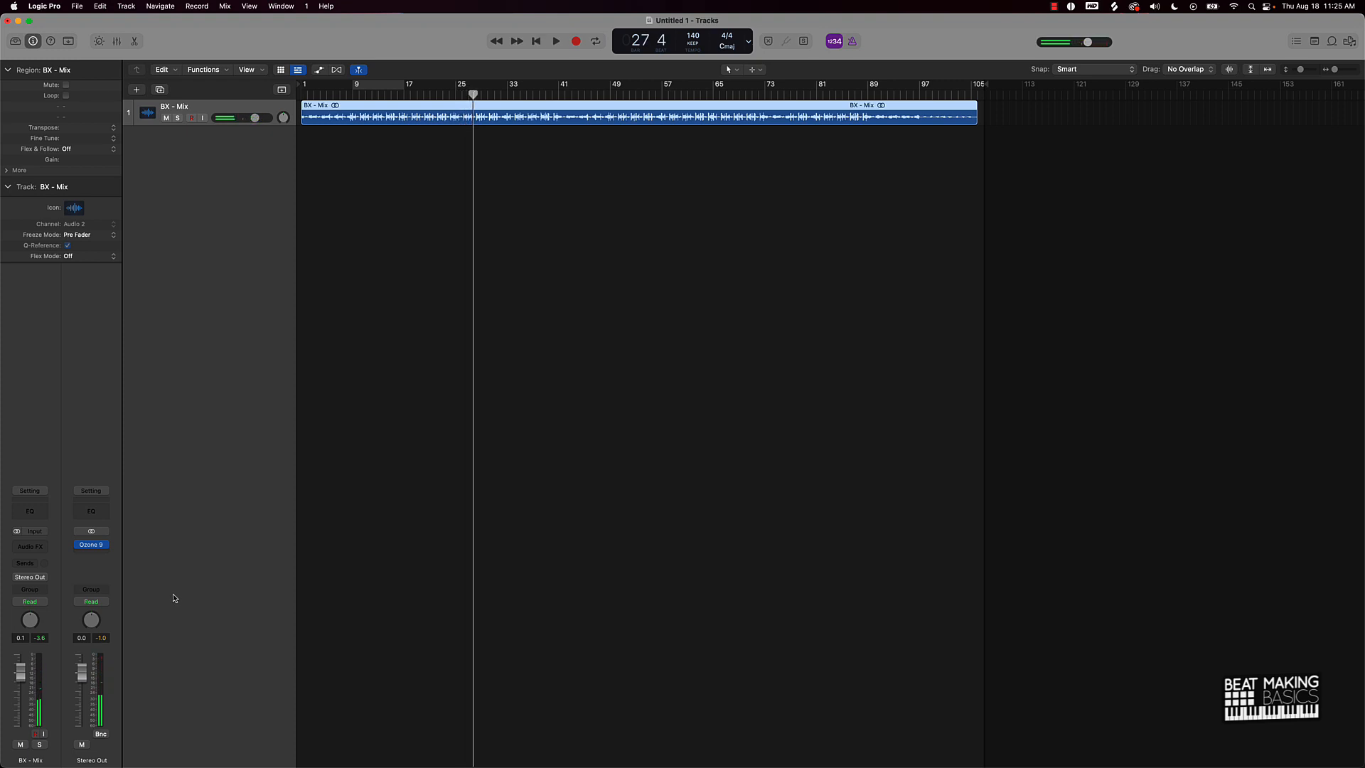